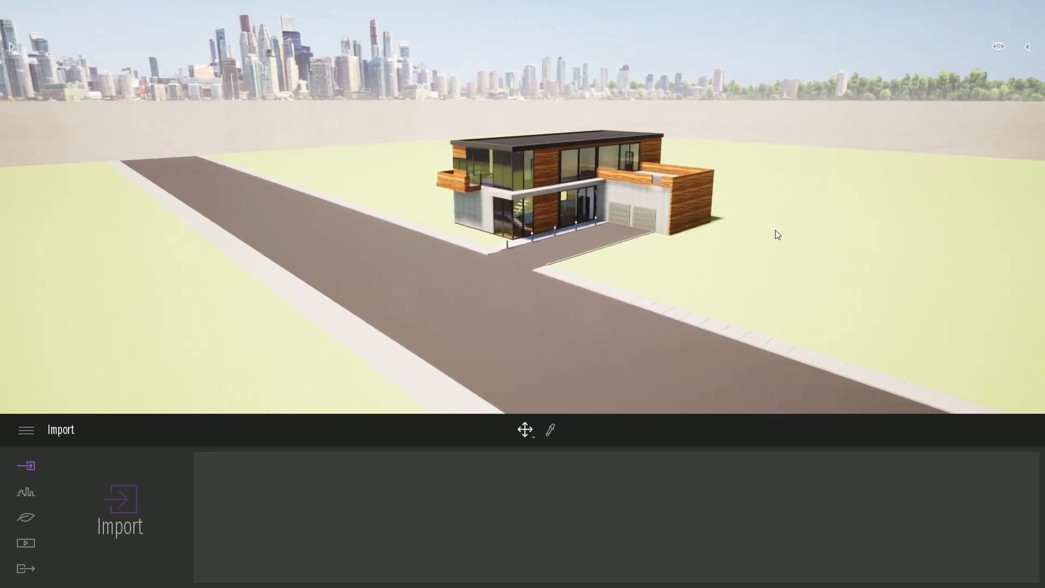
Apply the Grass 5 material from the library's Nature ground materials to the lawn around the house
{"action": "left_click", "coordinate": [12, 47]}
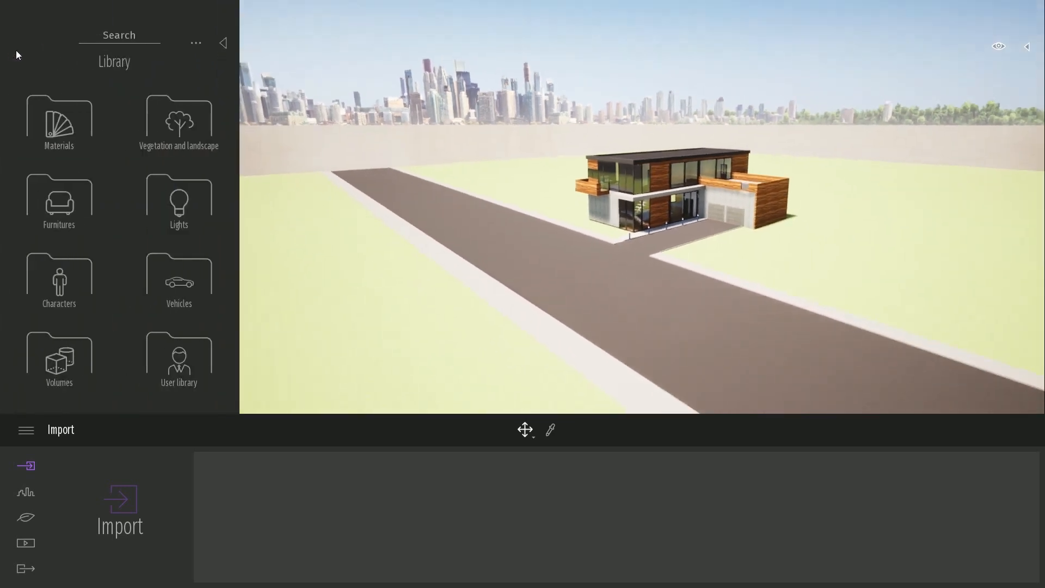
{"action": "left_click", "coordinate": [58, 121]}
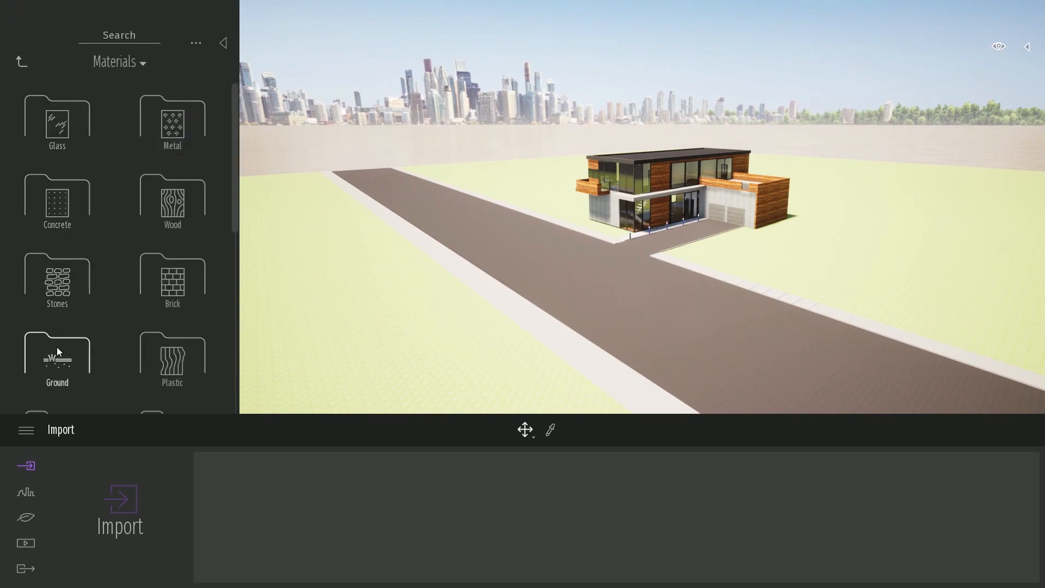
{"action": "left_click", "coordinate": [57, 370]}
{"action": "left_click", "coordinate": [161, 132]}
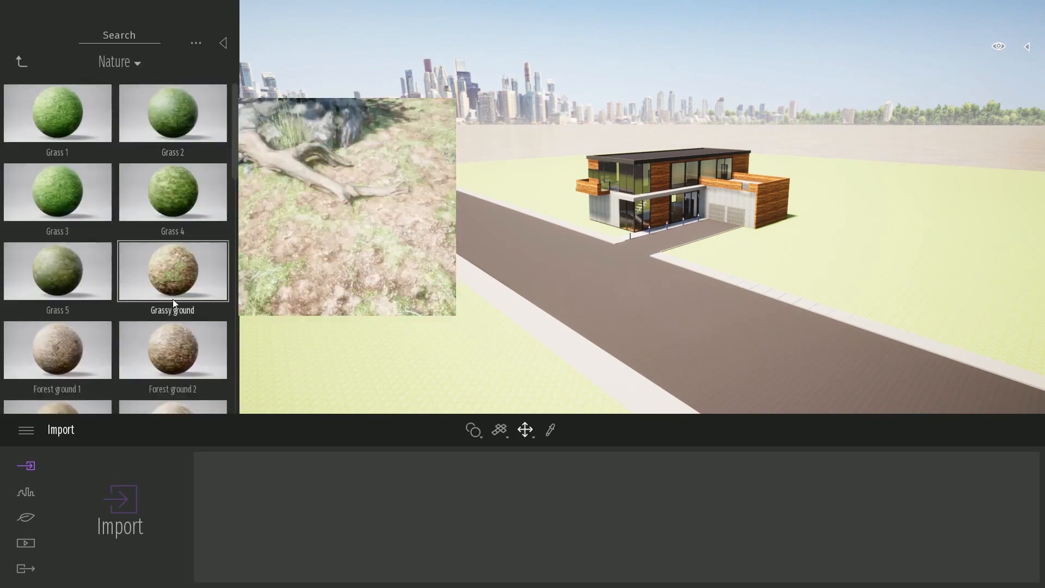
{"action": "left_click_drag", "start_coordinate": [57, 270], "coordinate": [663, 325]}
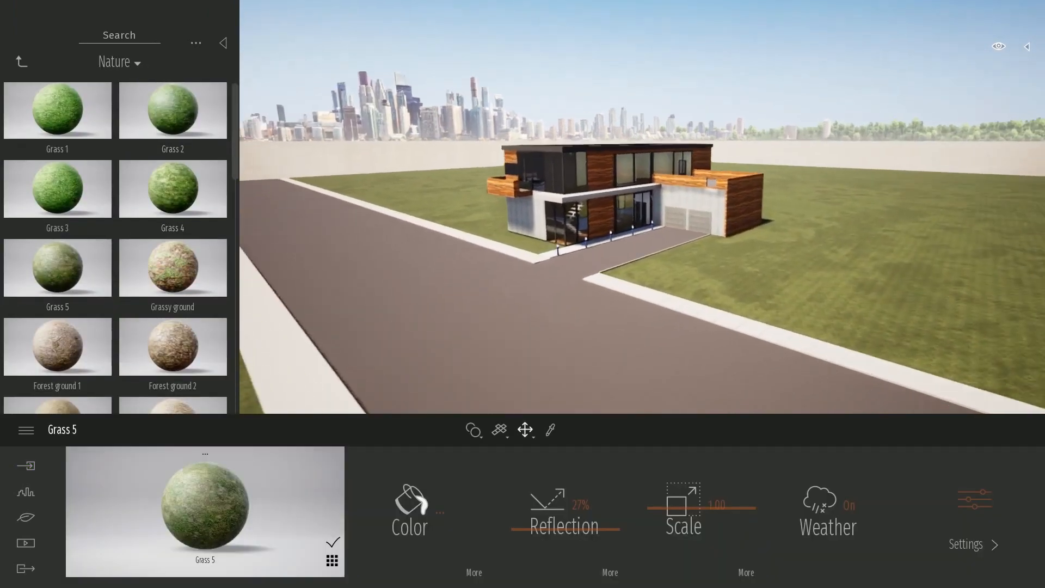
Change the texture mapping of the ground surfaces to Cubic uv
{"action": "left_click", "coordinate": [499, 430]}
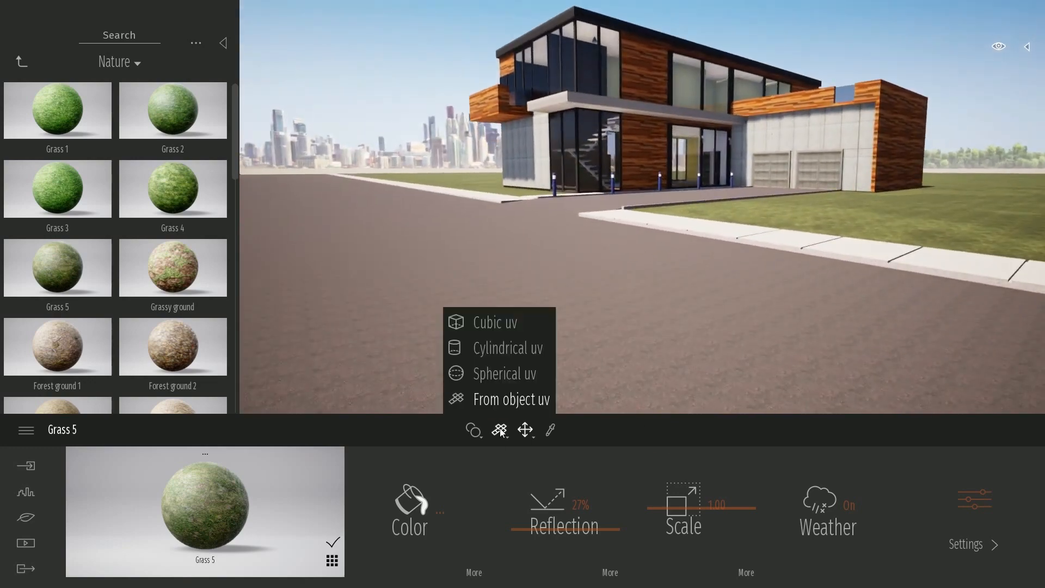
{"action": "left_click", "coordinate": [493, 324]}
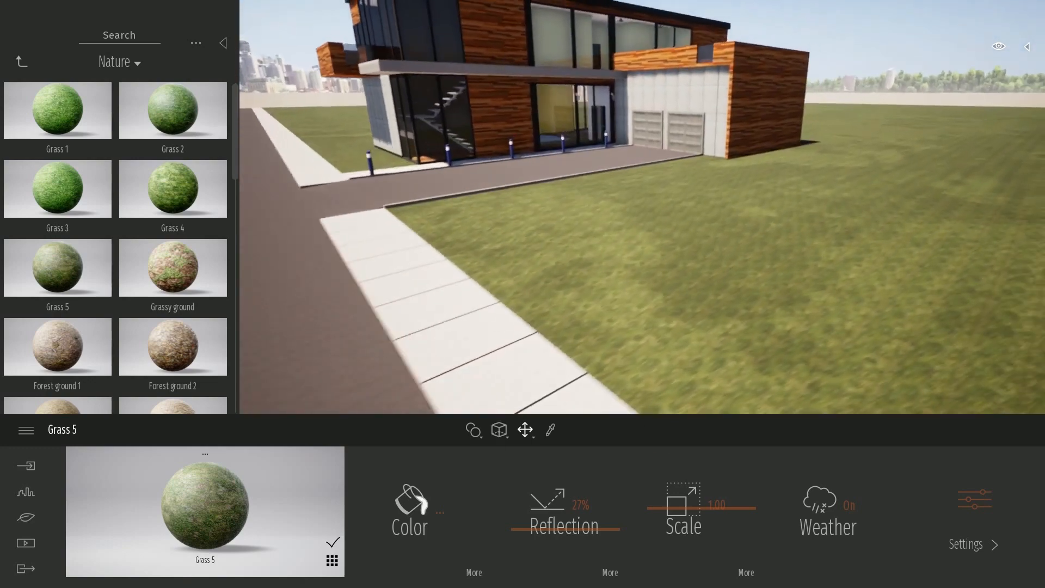
{"action": "left_click", "coordinate": [500, 430]}
{"action": "left_click", "coordinate": [490, 322]}
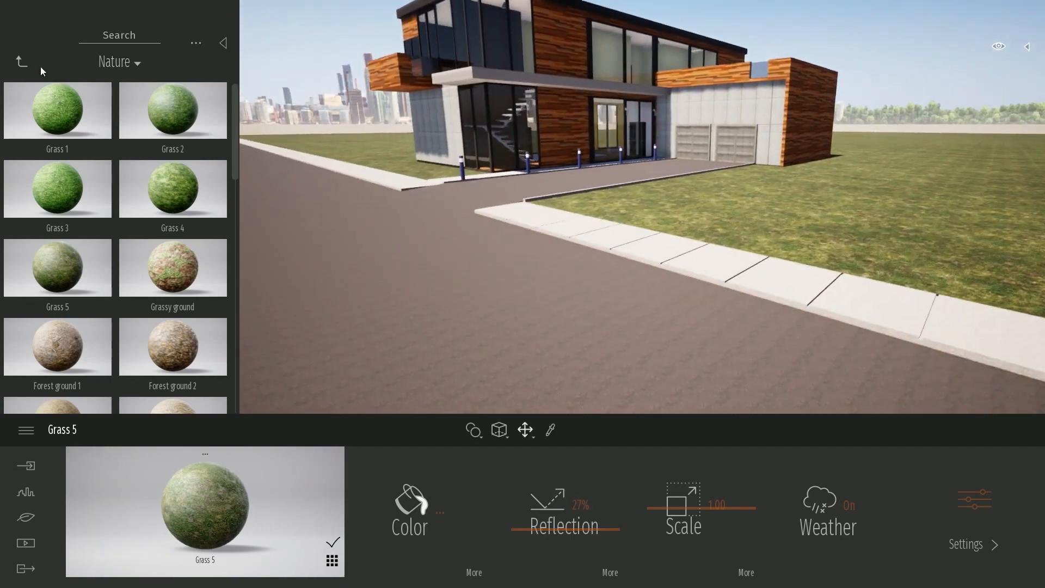
Apply the Asphalt 6 material from the Manmade ground materials to the road
{"action": "left_click", "coordinate": [22, 62]}
{"action": "left_click", "coordinate": [54, 117]}
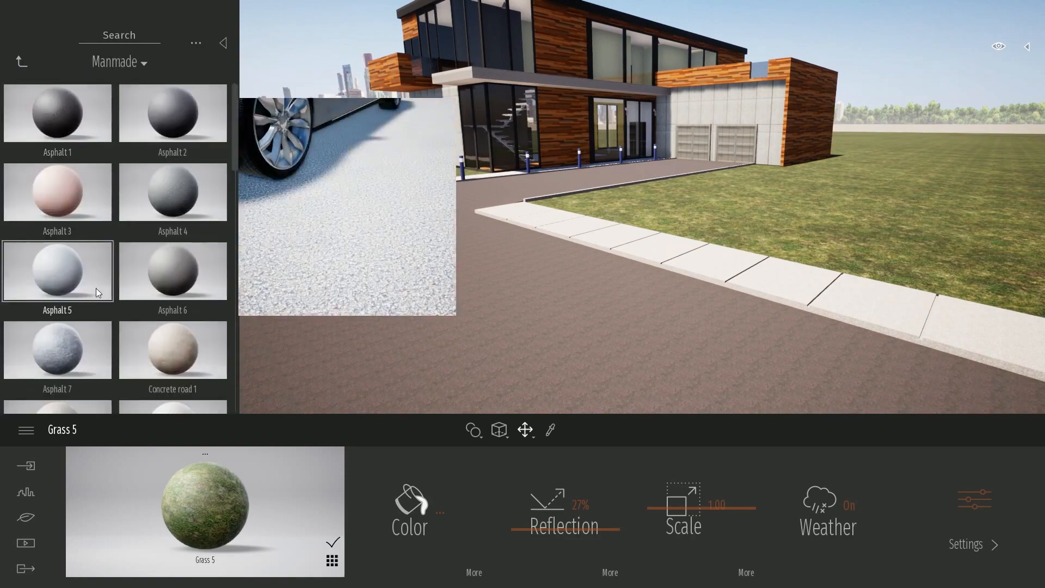
{"action": "left_click", "coordinate": [176, 282]}
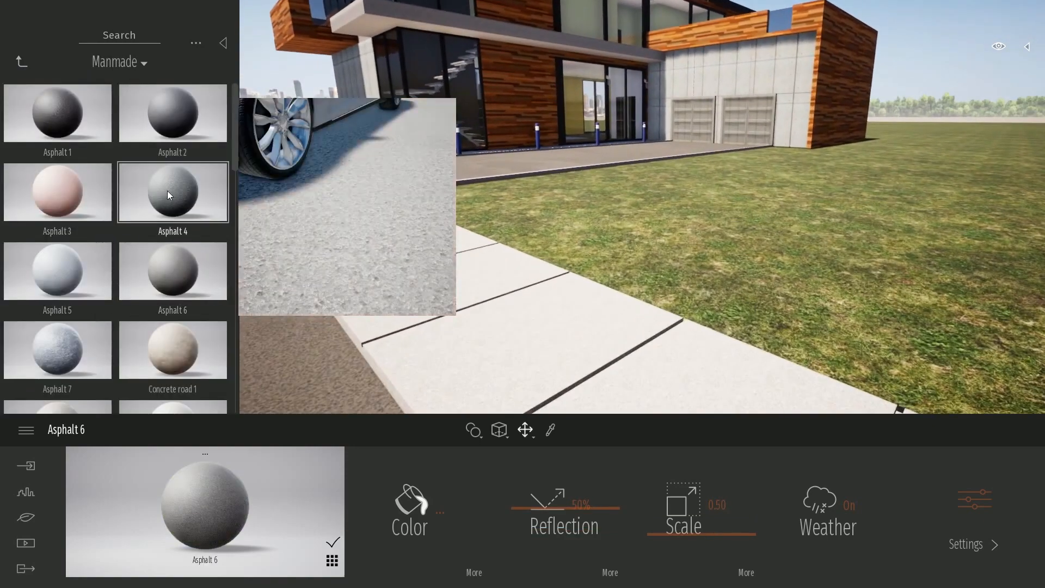
Apply the Asphalt 4 material to the sidewalk slabs and curb along the road
{"action": "left_click", "coordinate": [169, 195]}
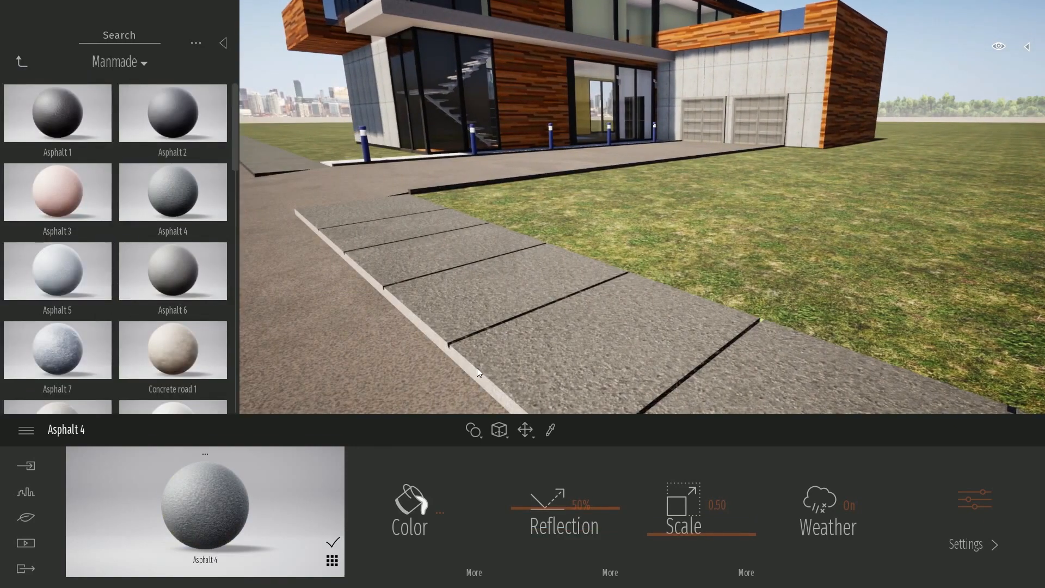
{"action": "scroll", "coordinate": [550, 282], "scroll_direction": "down", "scroll_amount": 5}
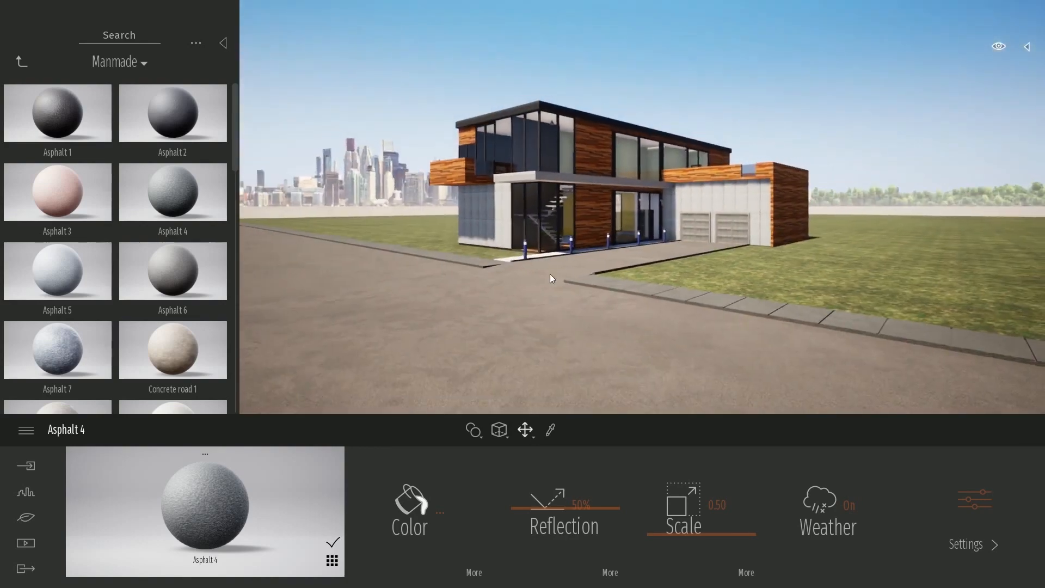
{"action": "middle_click_drag", "start_coordinate": [551, 275], "coordinate": [526, 313]}
{"action": "right_click_drag", "start_coordinate": [526, 313], "coordinate": [561, 354]}
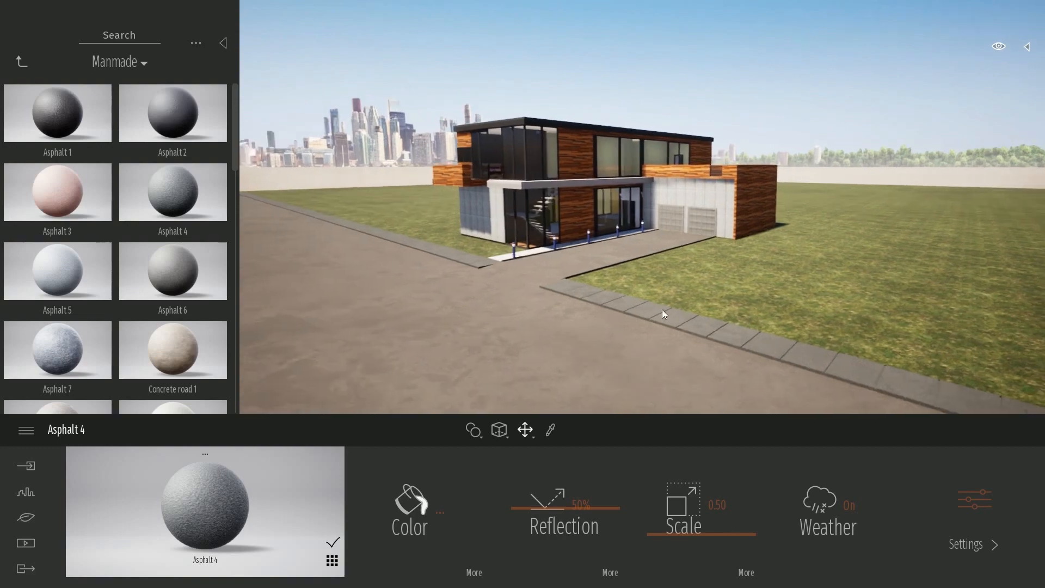
Adjust the scene's day time so the sun lights the wooden facade from a different direction
{"action": "left_click", "coordinate": [998, 47]}
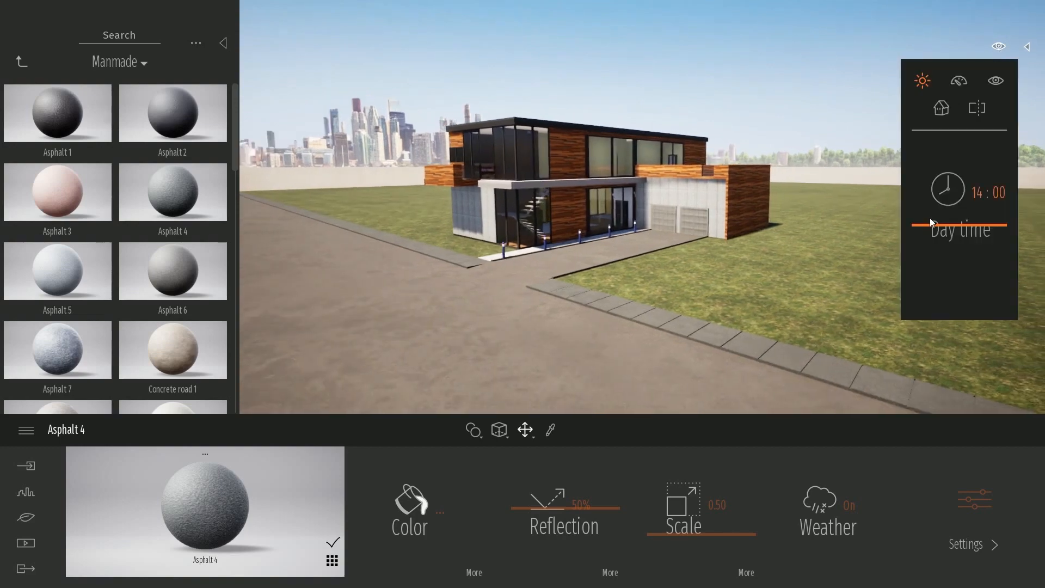
{"action": "mouse_move", "coordinate": [933, 225]}
{"action": "left_mouse_down"}
{"action": "mouse_move", "coordinate": [933, 210]}
{"action": "mouse_move", "coordinate": [939, 233]}
{"action": "mouse_move", "coordinate": [934, 212]}
{"action": "left_mouse_up"}
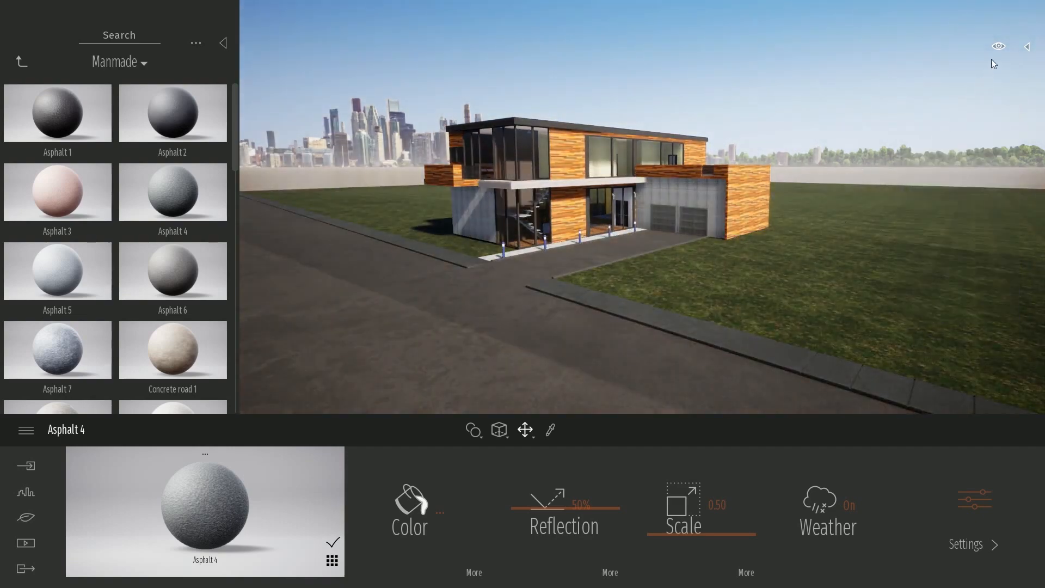
{"action": "mouse_move", "coordinate": [997, 49]}
{"action": "left_click_drag", "start_coordinate": [948, 208], "coordinate": [949, 209]}
Return the library to its top level, leave full screen to show SketchUp beside Twinmotion, and collapse the library
{"action": "mouse_move", "coordinate": [9, 107]}
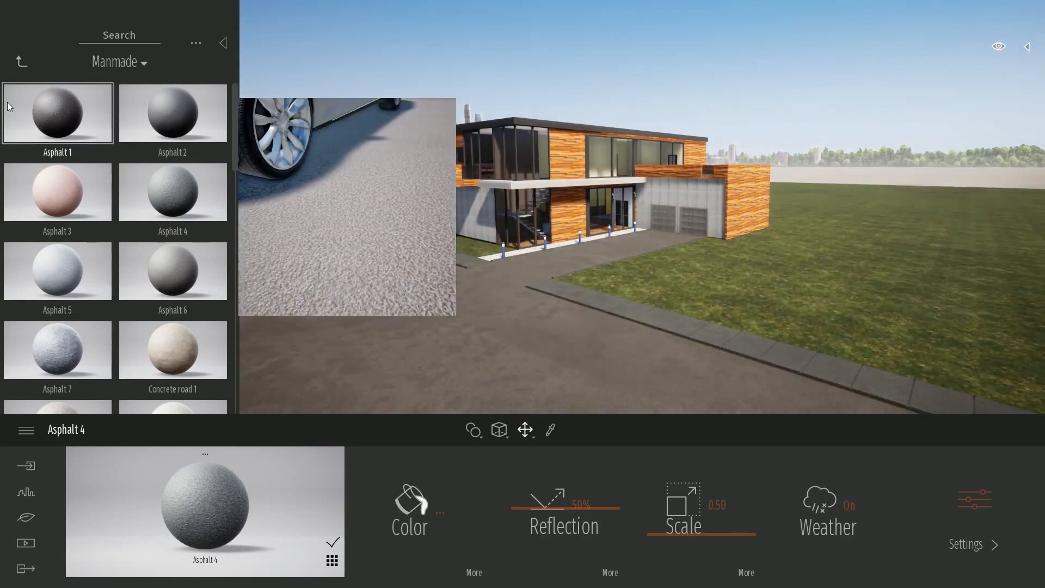
{"action": "left_click", "coordinate": [19, 61]}
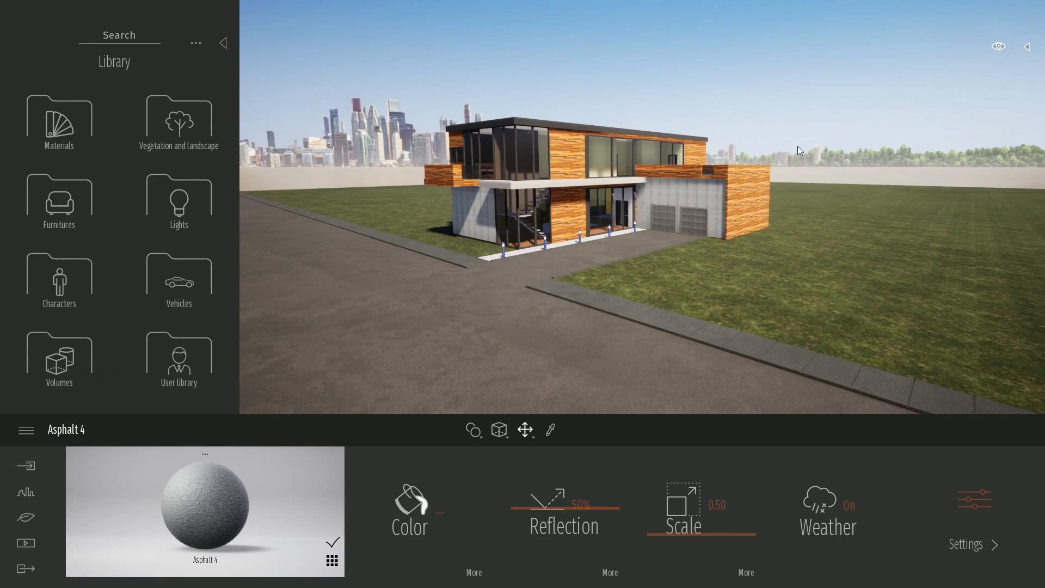
{"action": "key", "text": "F11"}
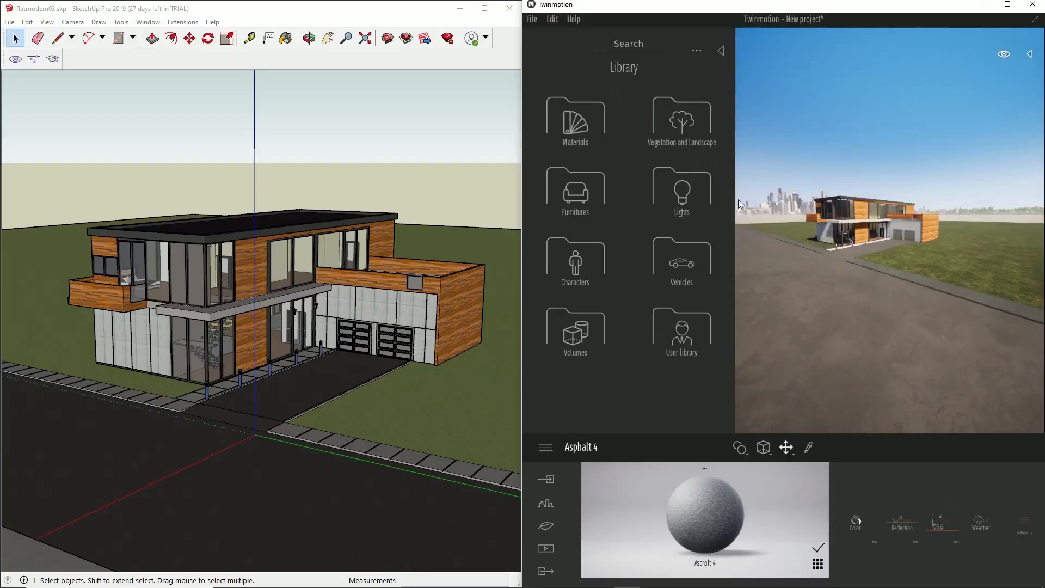
{"action": "left_click", "coordinate": [402, 19]}
{"action": "mouse_move", "coordinate": [416, 290]}
{"action": "middle_mouse_down"}
{"action": "mouse_move", "coordinate": [359, 305]}
{"action": "mouse_move", "coordinate": [423, 304]}
{"action": "middle_mouse_up"}
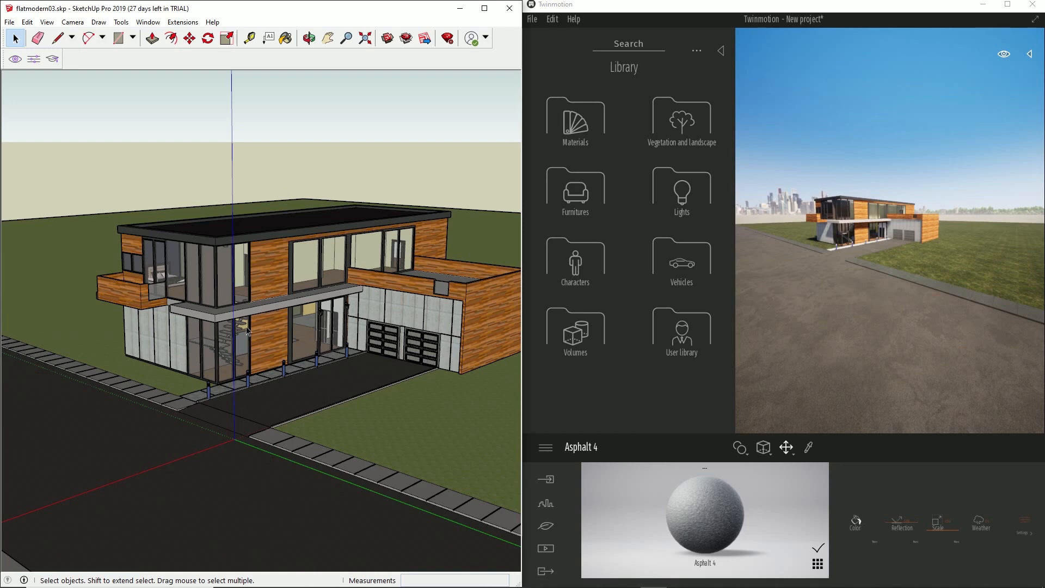
{"action": "left_click", "coordinate": [720, 51]}
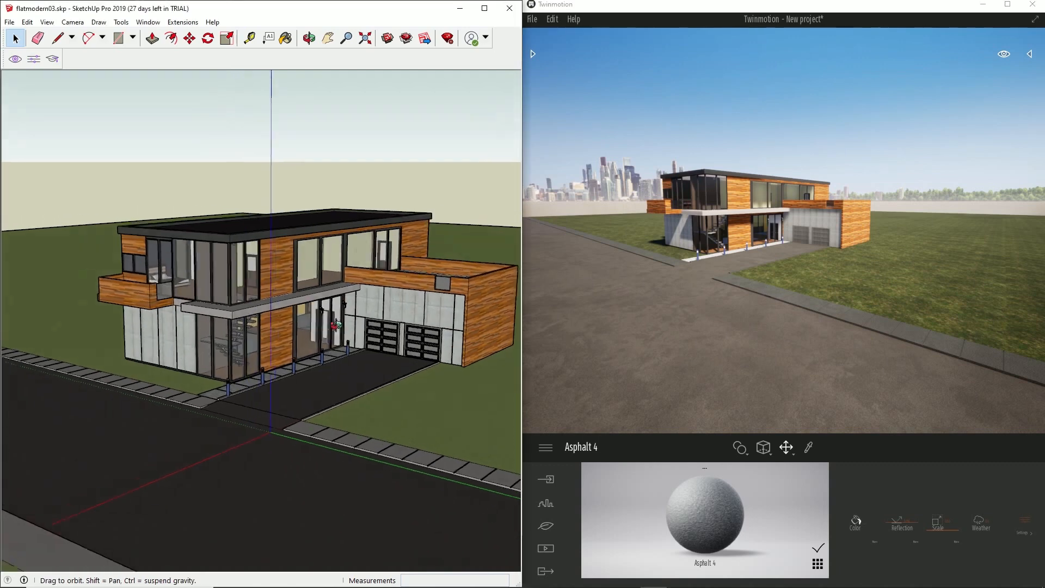
{"action": "mouse_move", "coordinate": [299, 340]}
{"action": "middle_mouse_down"}
{"action": "mouse_move", "coordinate": [347, 323]}
{"action": "mouse_move", "coordinate": [204, 295]}
{"action": "middle_mouse_up"}
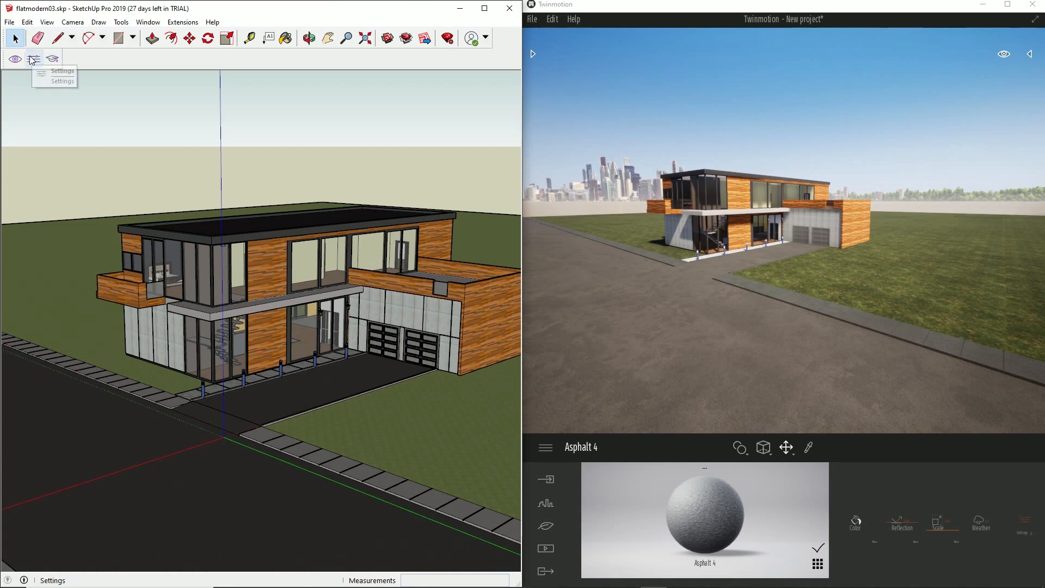
Review the collapse, optimization and connection options in SketchUp's Twinmotion synchronization settings, then close them
{"action": "left_click", "coordinate": [34, 60]}
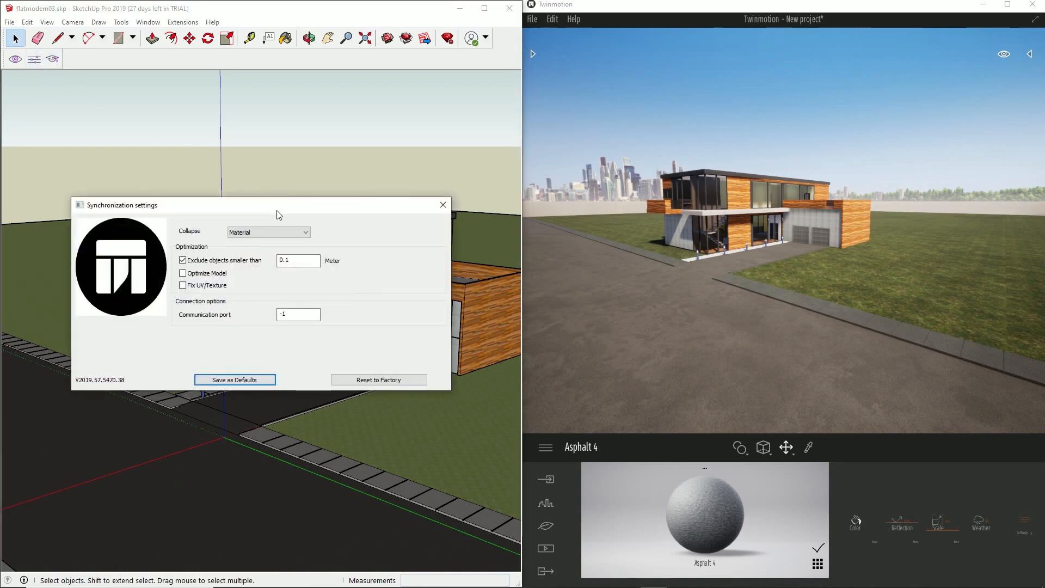
{"action": "left_click_drag", "start_coordinate": [278, 212], "coordinate": [286, 182]}
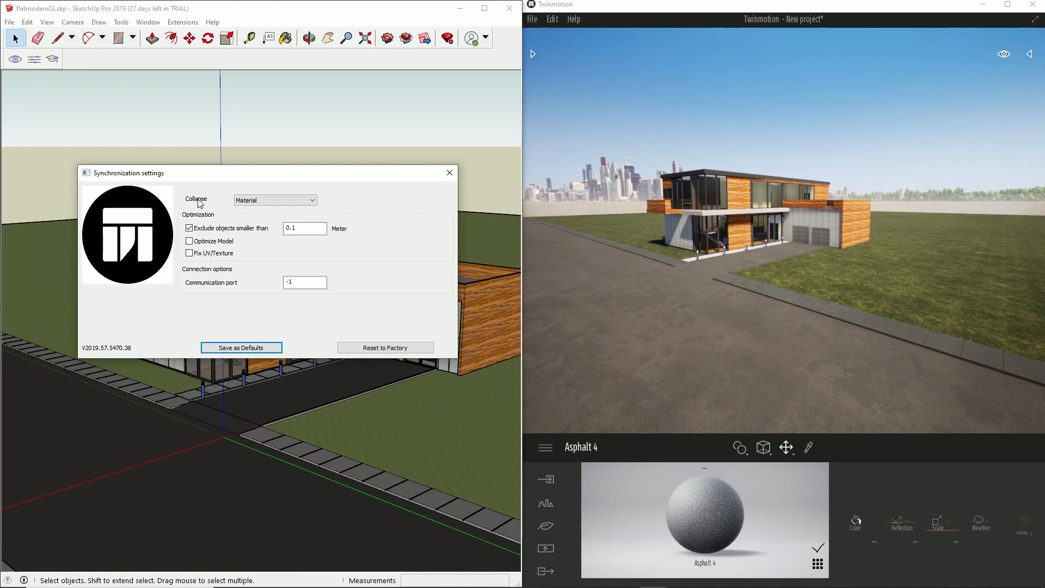
{"action": "left_click", "coordinate": [449, 173]}
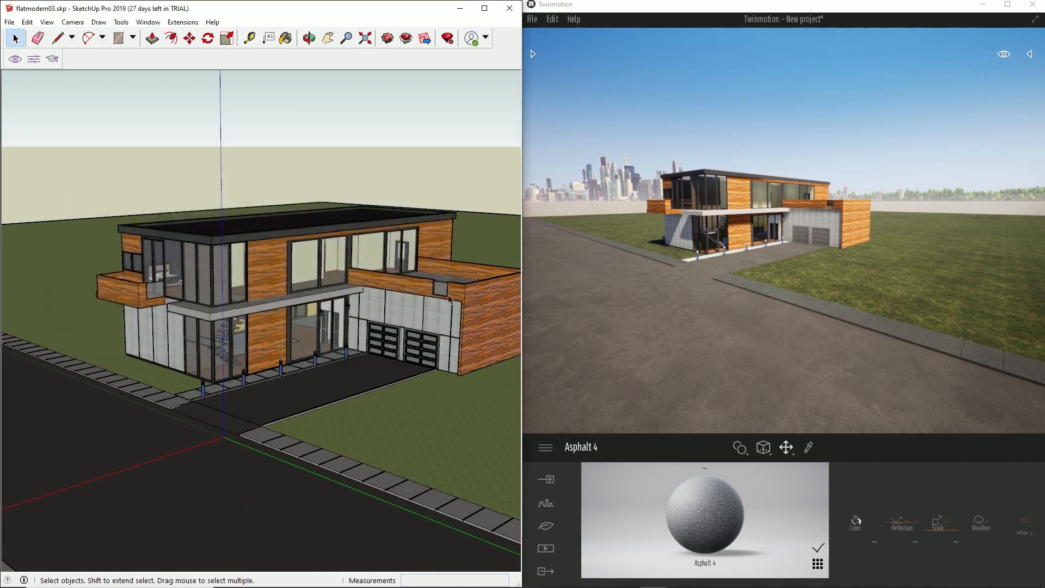
Examine the wood-clad surfaces of the SketchUp house and the Collapse options in the synchronization settings
{"action": "mouse_move", "coordinate": [423, 235]}
{"action": "middle_mouse_down"}
{"action": "mouse_move", "coordinate": [438, 226]}
{"action": "mouse_move", "coordinate": [419, 226]}
{"action": "middle_mouse_up"}
{"action": "middle_click_drag", "start_coordinate": [381, 295], "coordinate": [341, 289]}
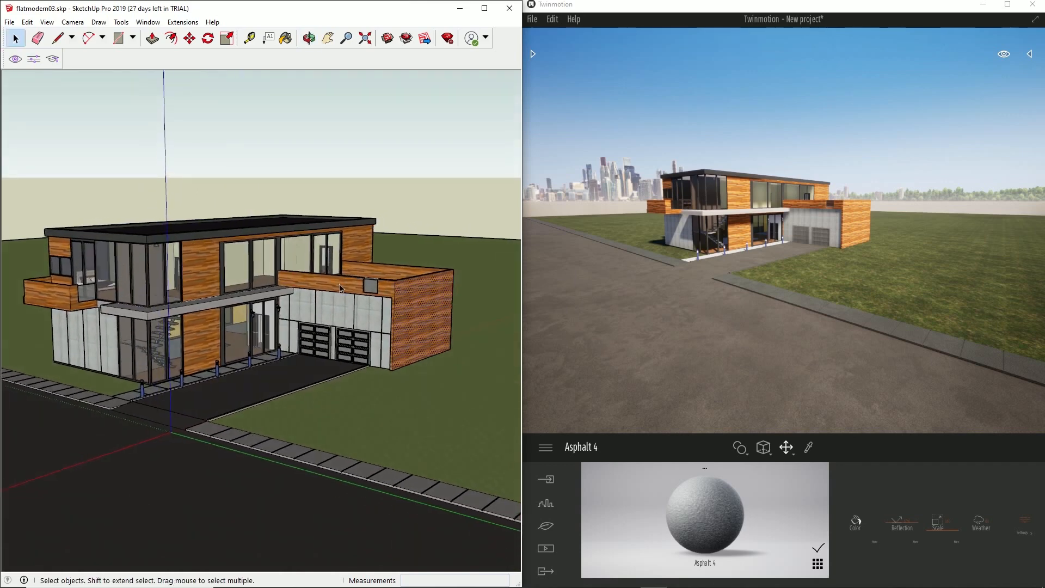
{"action": "left_click", "coordinate": [65, 297]}
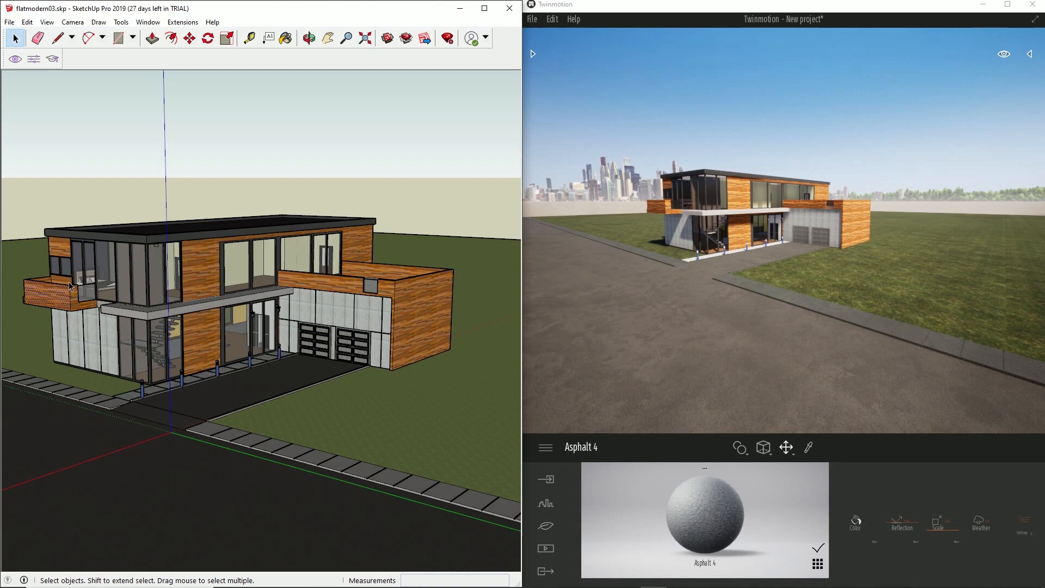
{"action": "left_click", "coordinate": [70, 252]}
{"action": "left_click", "coordinate": [34, 59]}
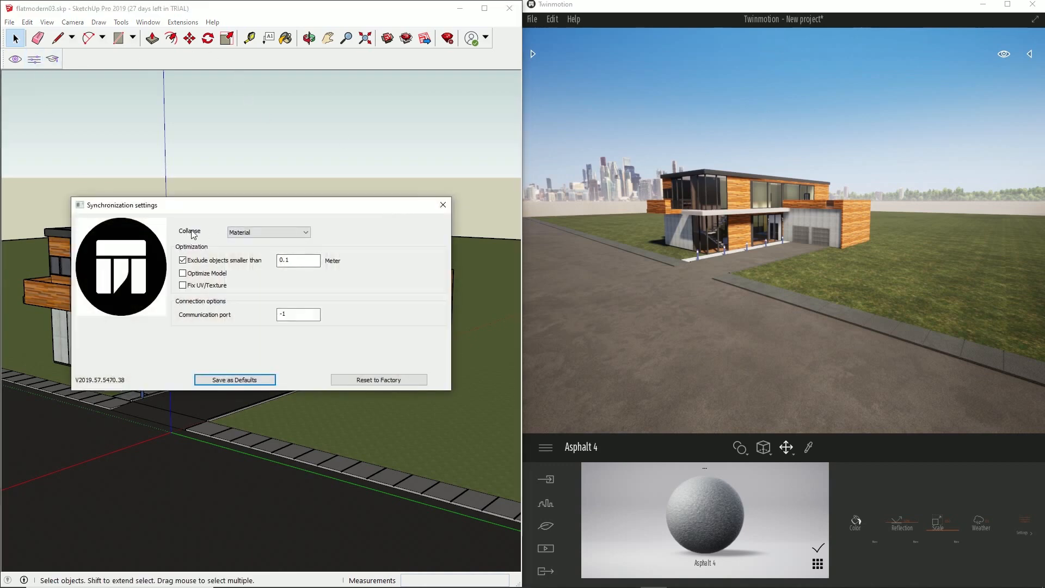
{"action": "left_click", "coordinate": [255, 233]}
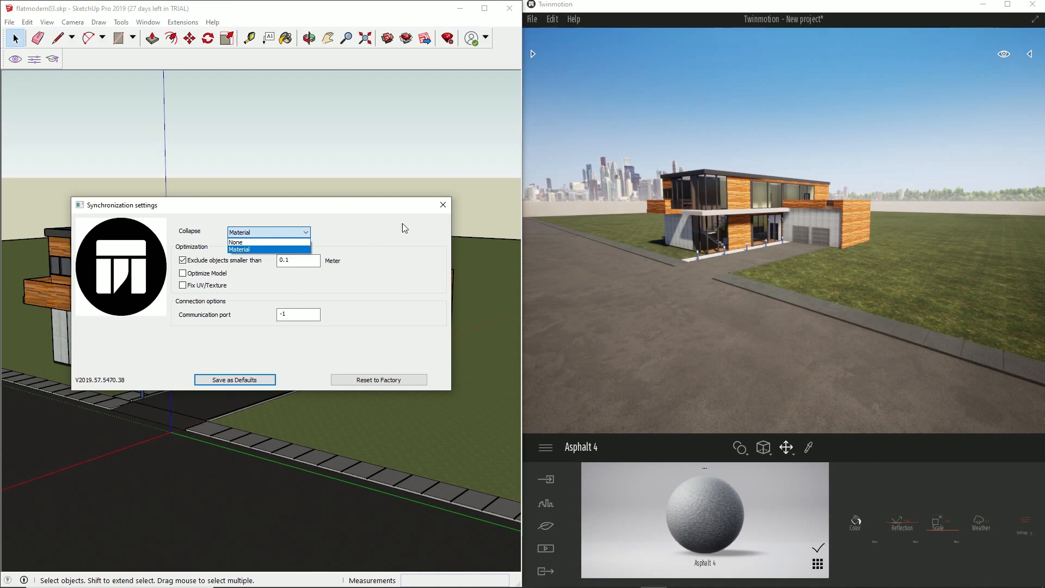
{"action": "left_click", "coordinate": [443, 208]}
{"action": "left_click", "coordinate": [443, 207]}
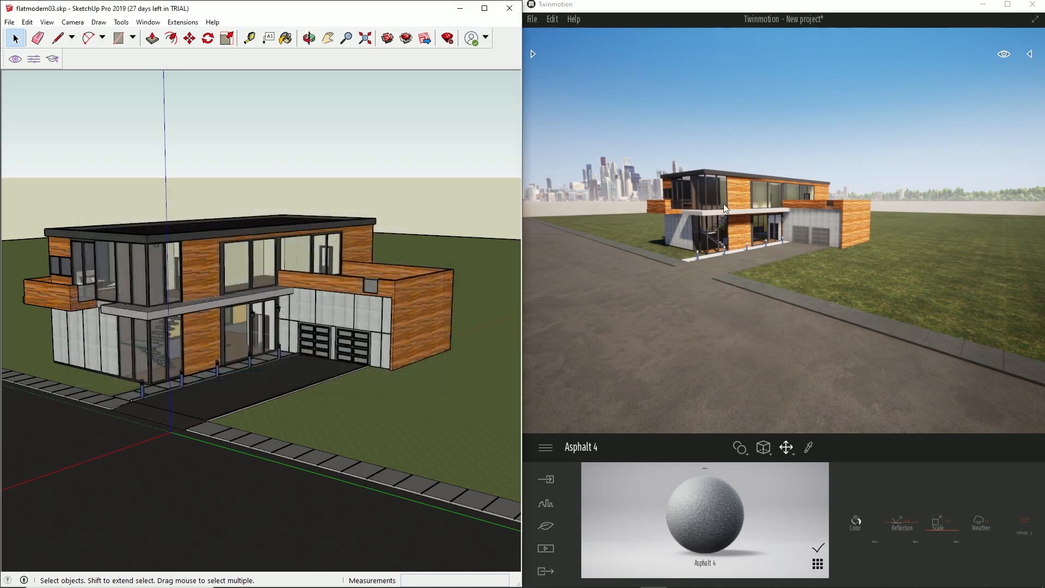
Switch to Twinmotion and select the house's wood cladding to examine which surfaces are grouped together
{"action": "key", "text": "w"}
{"action": "right_click_drag", "start_coordinate": [863, 252], "coordinate": [863, 248]}
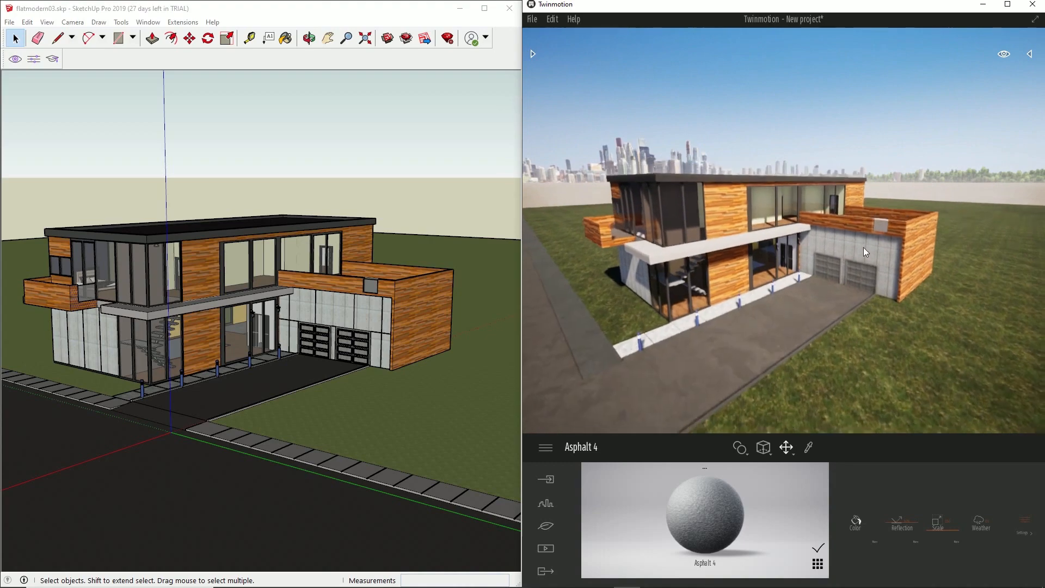
{"action": "left_click", "coordinate": [721, 210]}
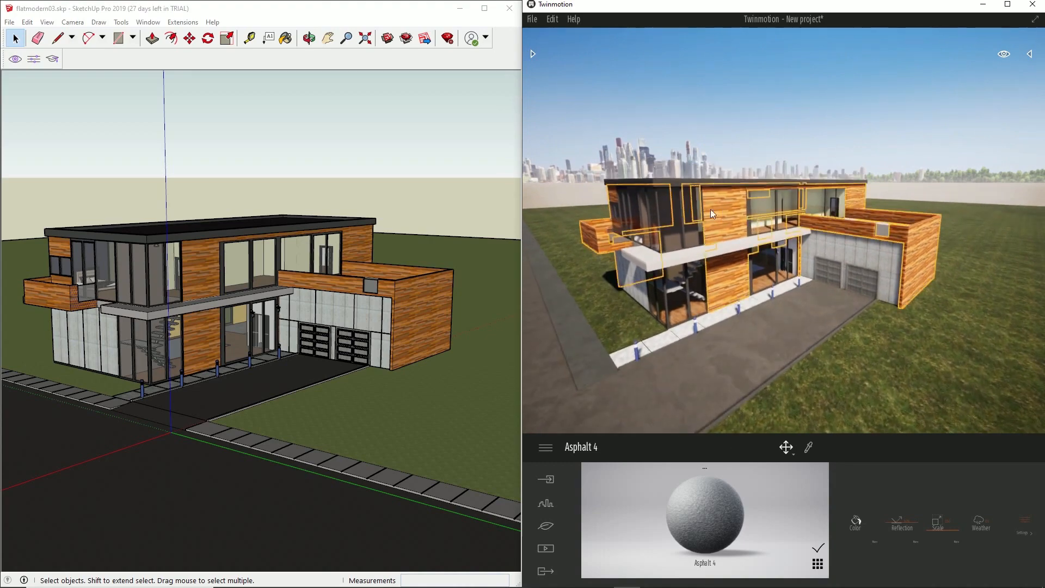
{"action": "mouse_move", "coordinate": [804, 211]}
{"action": "right_mouse_down"}
{"action": "mouse_move", "coordinate": [839, 210]}
{"action": "mouse_move", "coordinate": [805, 212]}
{"action": "mouse_move", "coordinate": [819, 214]}
{"action": "mouse_move", "coordinate": [797, 226]}
{"action": "mouse_move", "coordinate": [800, 266]}
{"action": "mouse_move", "coordinate": [816, 223]}
{"action": "mouse_move", "coordinate": [659, 207]}
{"action": "right_mouse_up"}
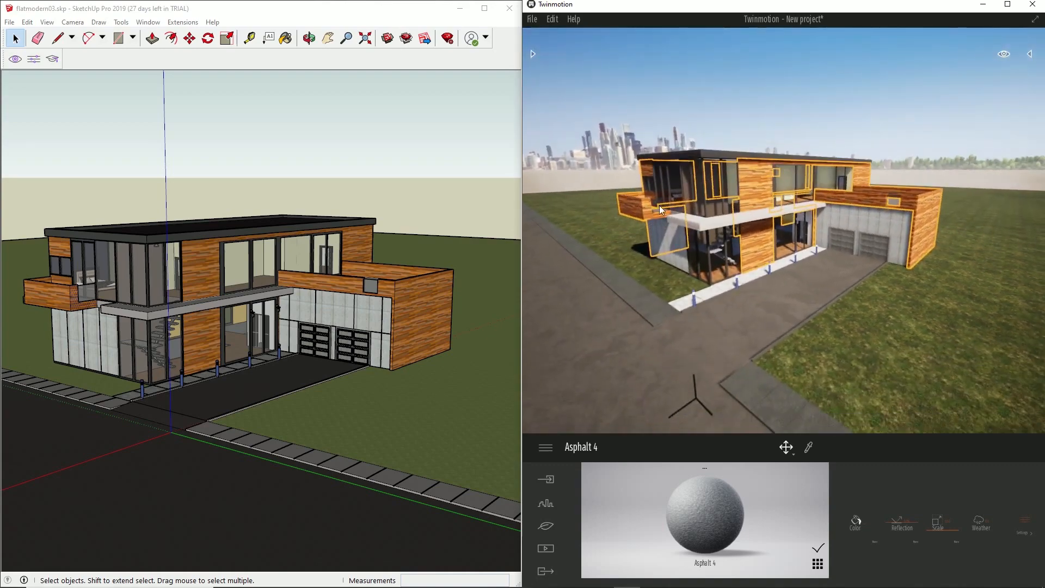
{"action": "mouse_move", "coordinate": [784, 211]}
{"action": "right_mouse_down"}
{"action": "mouse_move", "coordinate": [792, 197]}
{"action": "mouse_move", "coordinate": [813, 240]}
{"action": "mouse_move", "coordinate": [815, 206]}
{"action": "right_mouse_up"}
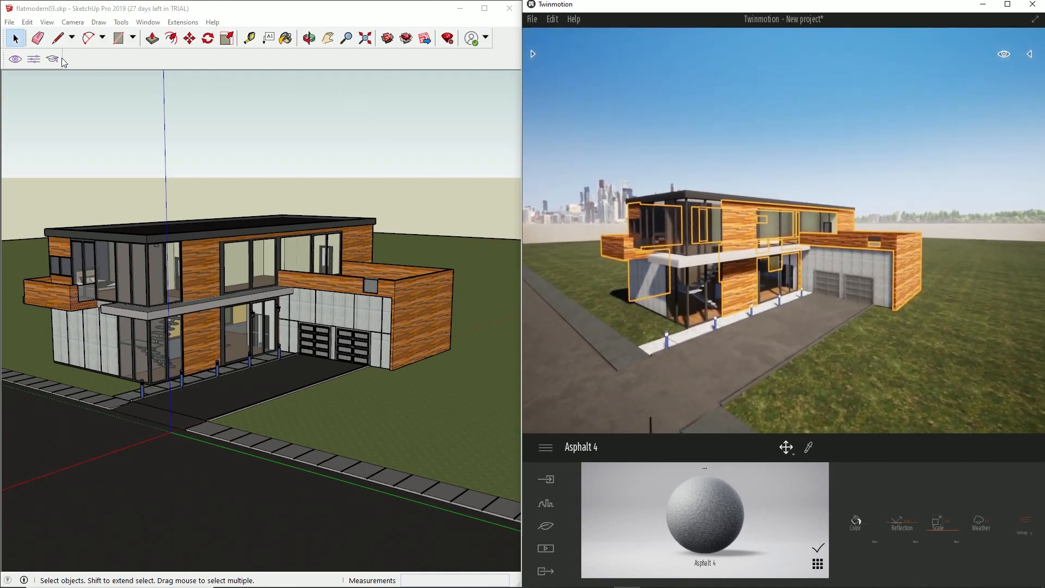
Switch to SketchUp, compare the None and Material collapse options in the synchronization settings, keep Material and close the settings
{"action": "left_click", "coordinate": [34, 59]}
{"action": "left_click", "coordinate": [263, 231]}
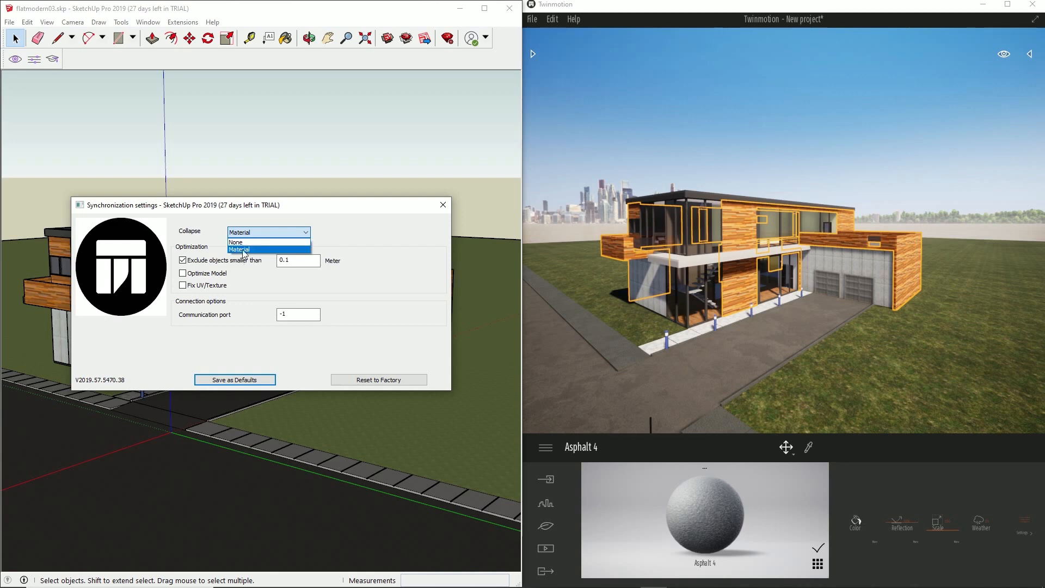
{"action": "left_click", "coordinate": [244, 251]}
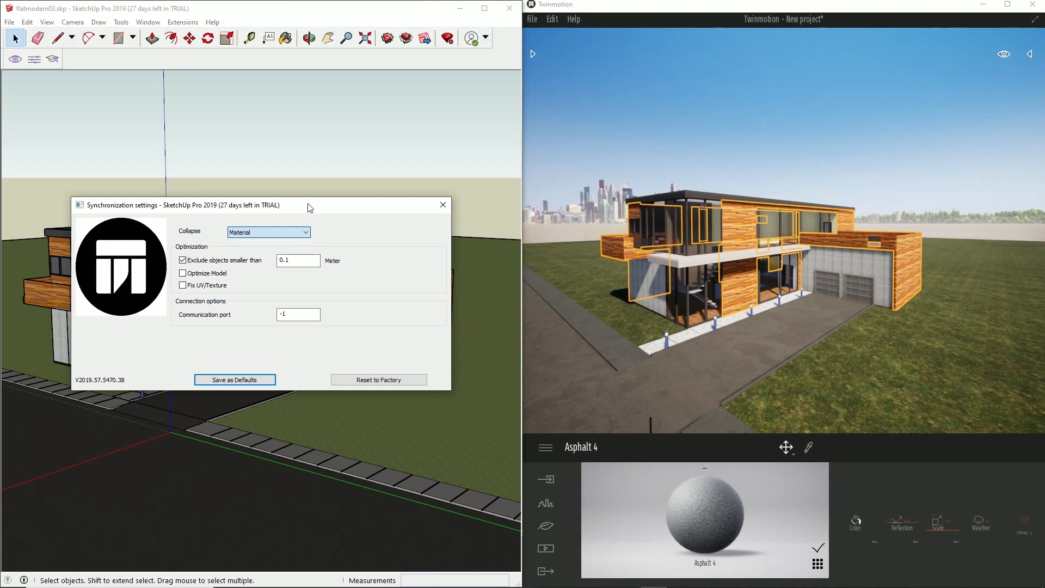
{"action": "left_click", "coordinate": [286, 237]}
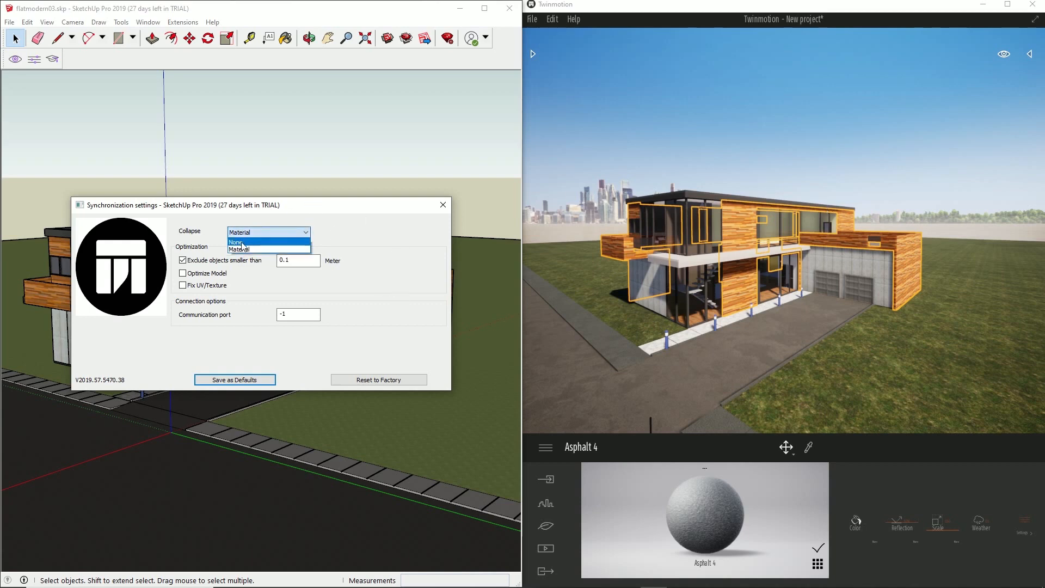
{"action": "left_click", "coordinate": [383, 289]}
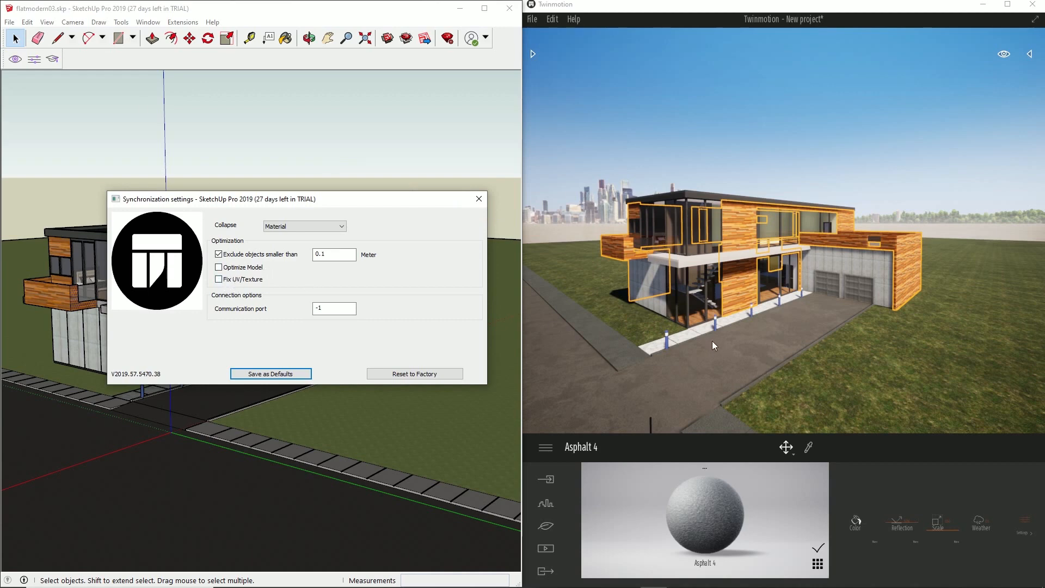
{"action": "left_click", "coordinate": [478, 200]}
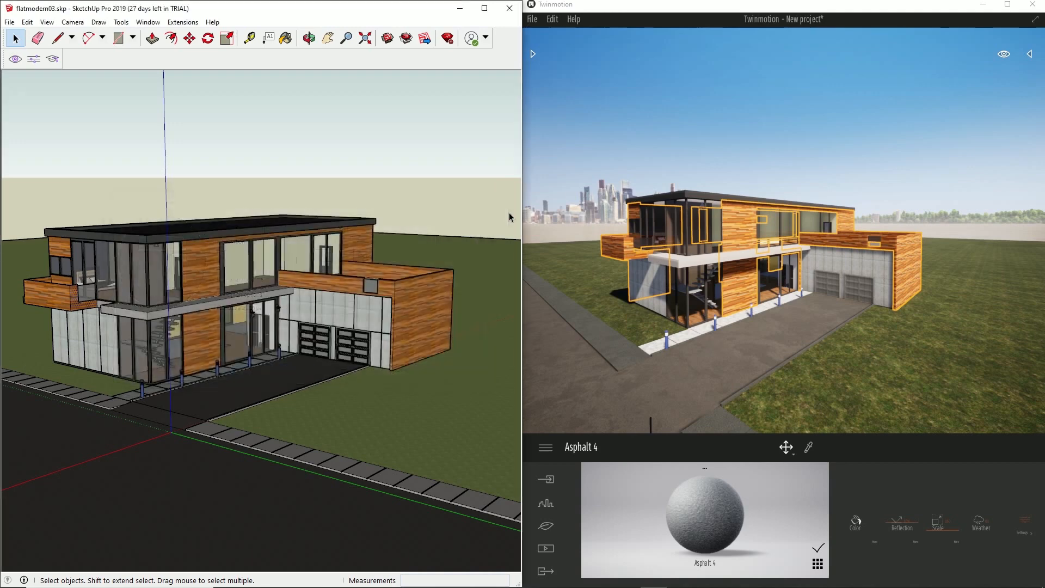
Expand Twinmotion to full screen, frame the house from a low street-side viewpoint and open the Media section
{"action": "left_click", "coordinate": [1035, 22]}
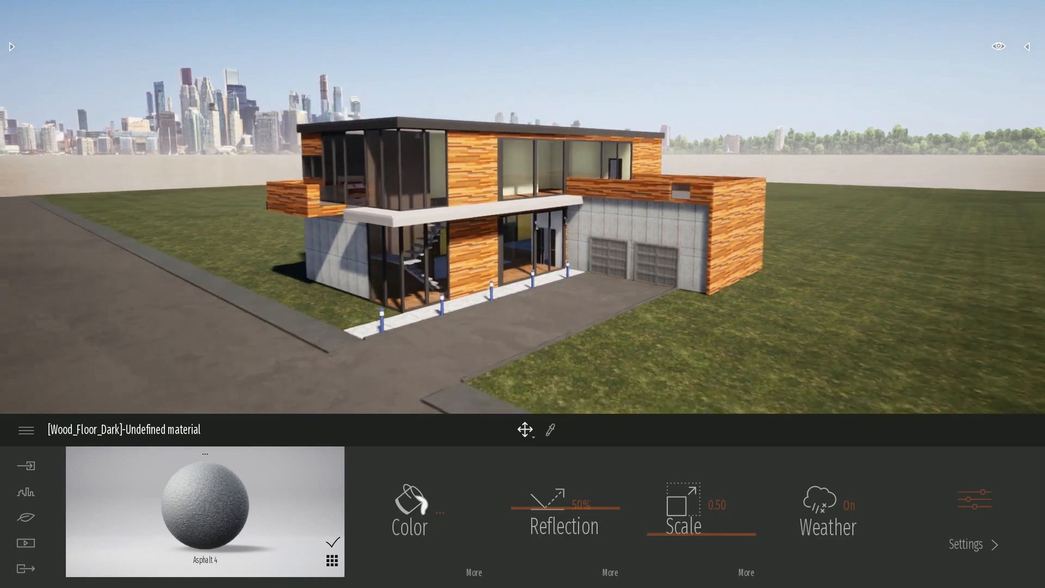
{"action": "right_click_drag", "start_coordinate": [814, 102], "coordinate": [796, 81]}
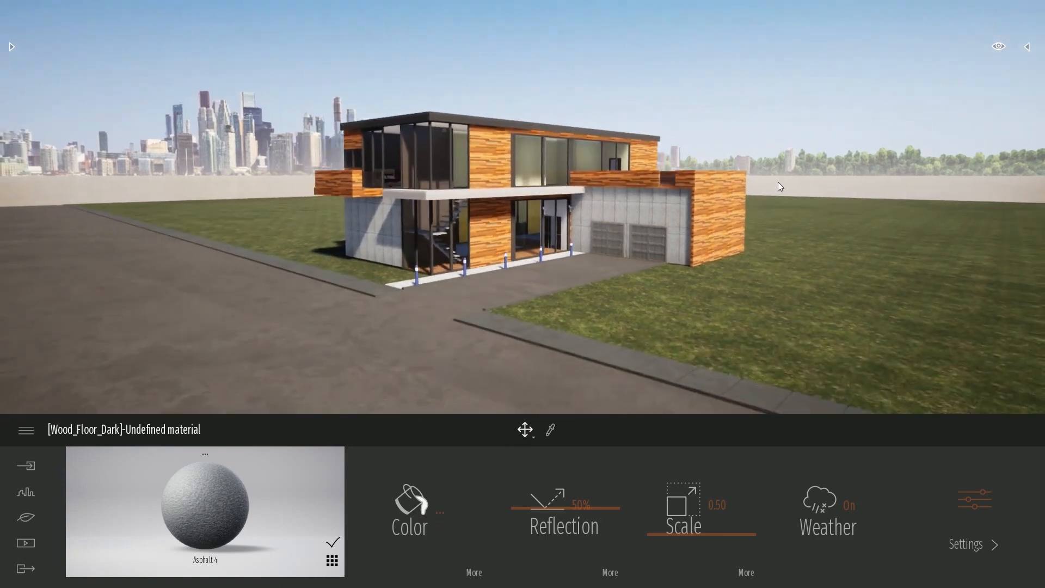
{"action": "right_click_drag", "start_coordinate": [772, 207], "coordinate": [844, 189]}
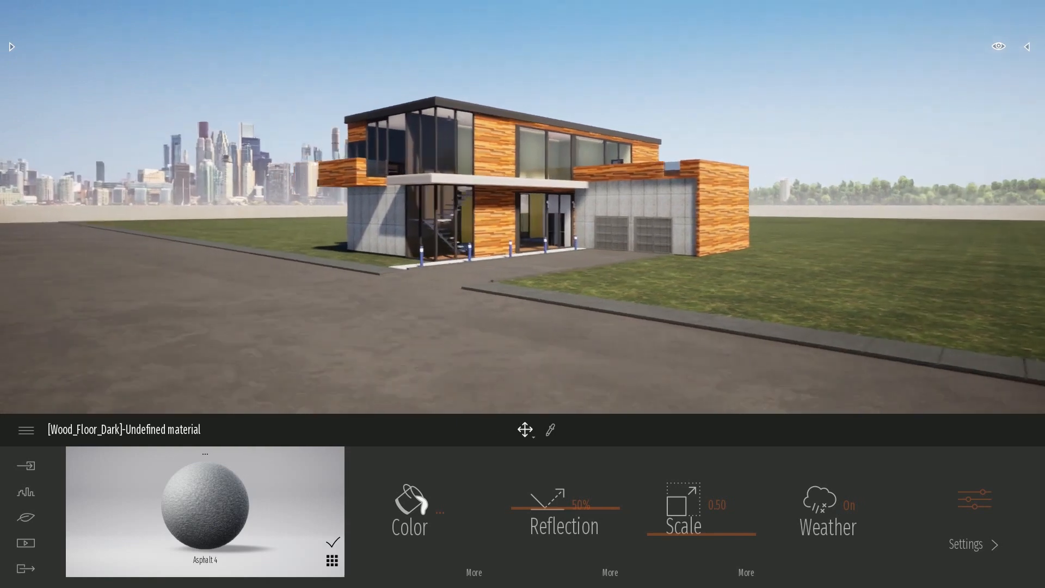
{"action": "key", "text": "a"}
{"action": "right_click_drag", "start_coordinate": [774, 211], "coordinate": [774, 199]}
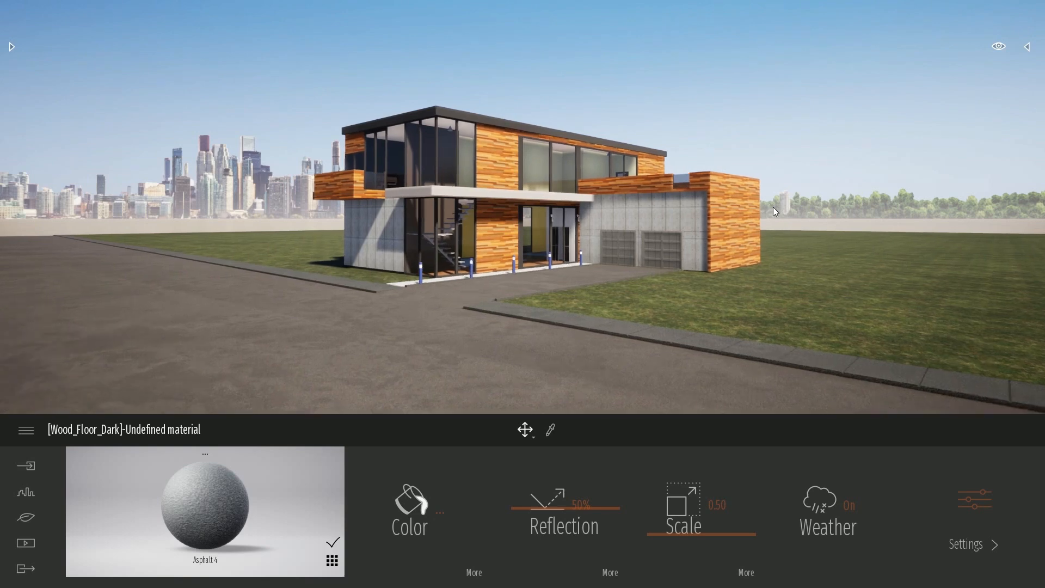
{"action": "key", "text": "w"}
{"action": "right_click_drag", "start_coordinate": [772, 207], "coordinate": [790, 201]}
{"action": "key", "text": "s"}
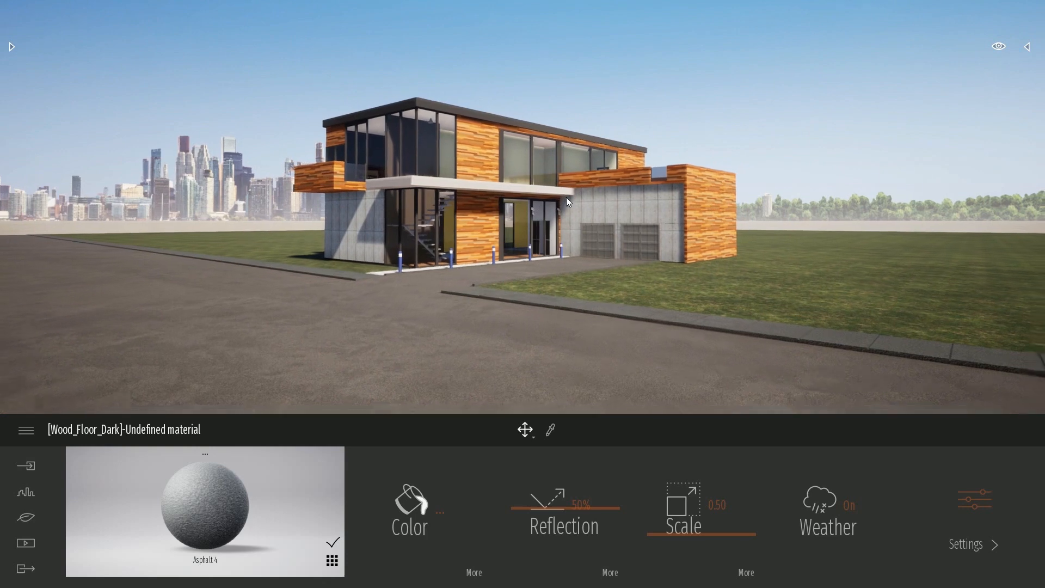
{"action": "left_click", "coordinate": [23, 547]}
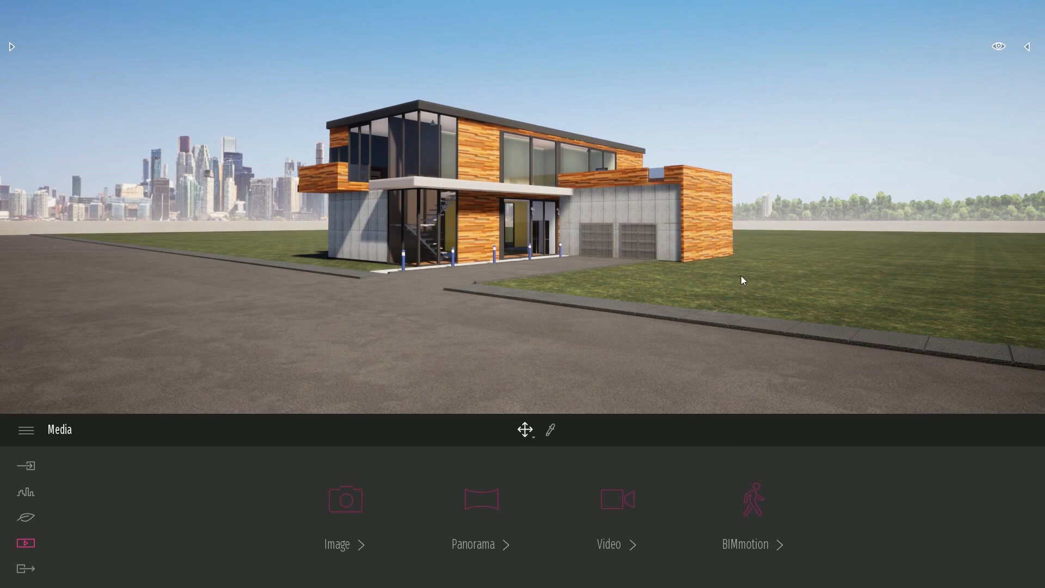
{"action": "right_click_drag", "start_coordinate": [740, 275], "coordinate": [929, 102]}
Preview the scene in presentation mode, try a time of day of 11:31 and return to the editor
{"action": "left_click", "coordinate": [999, 47]}
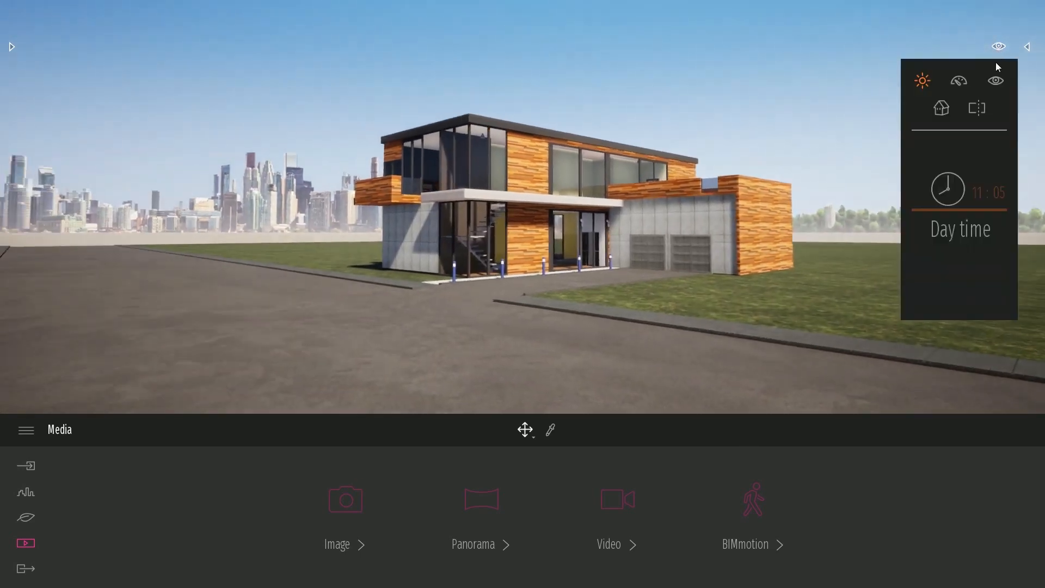
{"action": "left_click", "coordinate": [960, 220]}
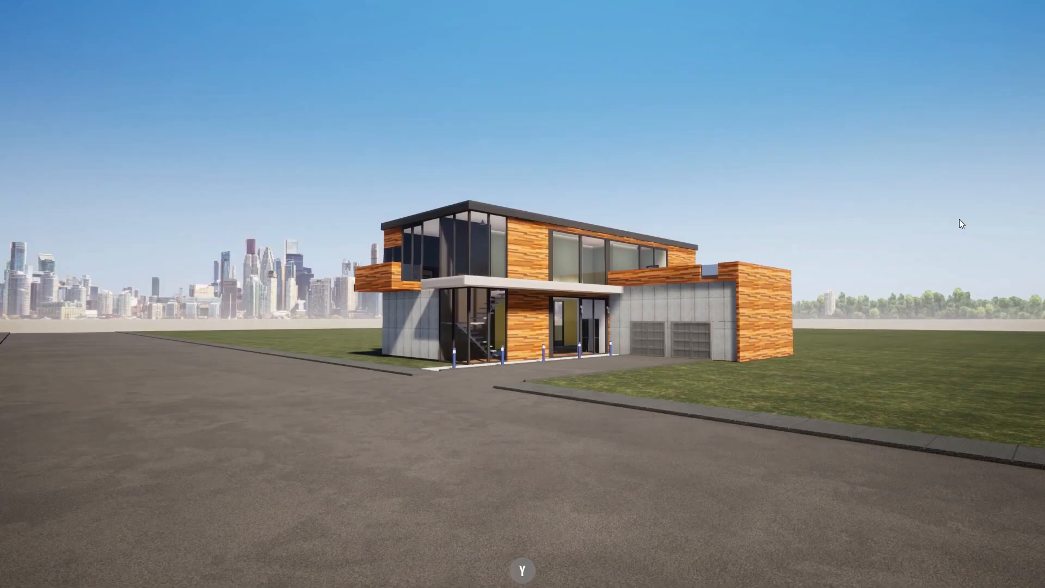
{"action": "right_click_drag", "start_coordinate": [830, 305], "coordinate": [910, 329]}
{"action": "middle_click_drag", "start_coordinate": [580, 500], "coordinate": [586, 498]}
{"action": "left_click", "coordinate": [524, 569]}
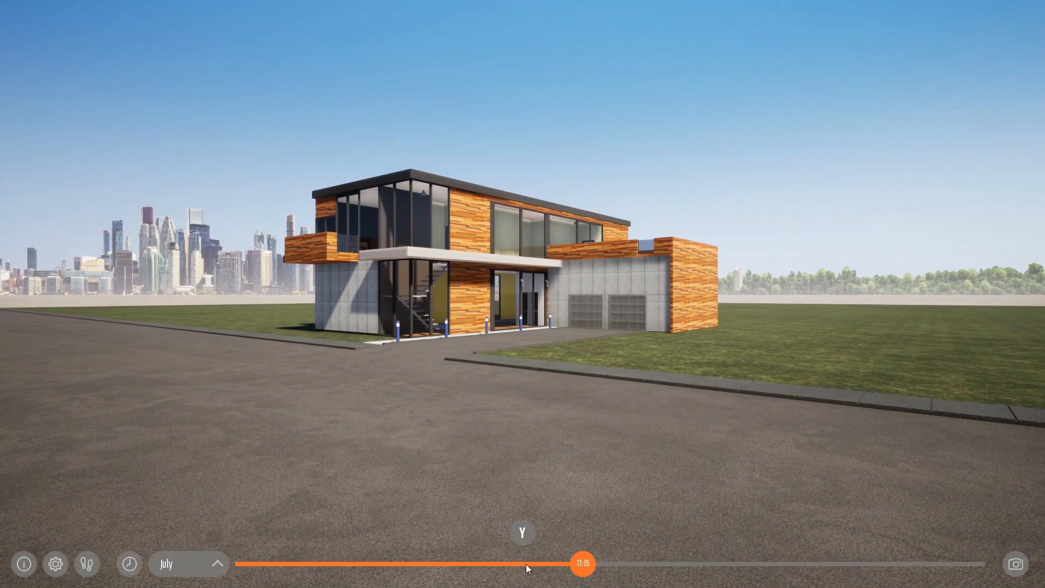
{"action": "mouse_move", "coordinate": [589, 561]}
{"action": "left_mouse_down"}
{"action": "mouse_move", "coordinate": [501, 564]}
{"action": "mouse_move", "coordinate": [598, 566]}
{"action": "left_mouse_up"}
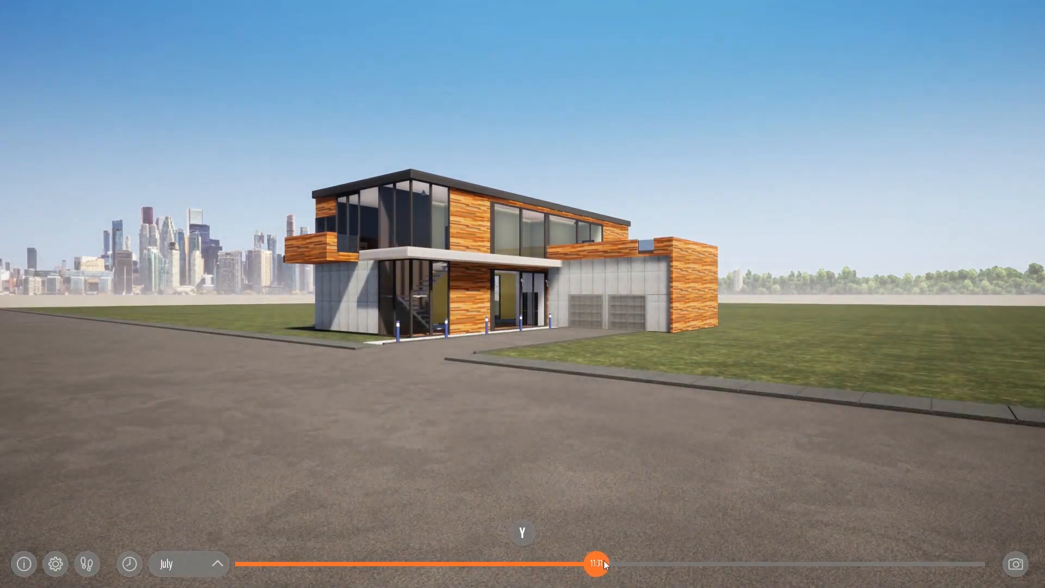
{"action": "left_click_drag", "start_coordinate": [701, 422], "coordinate": [635, 431]}
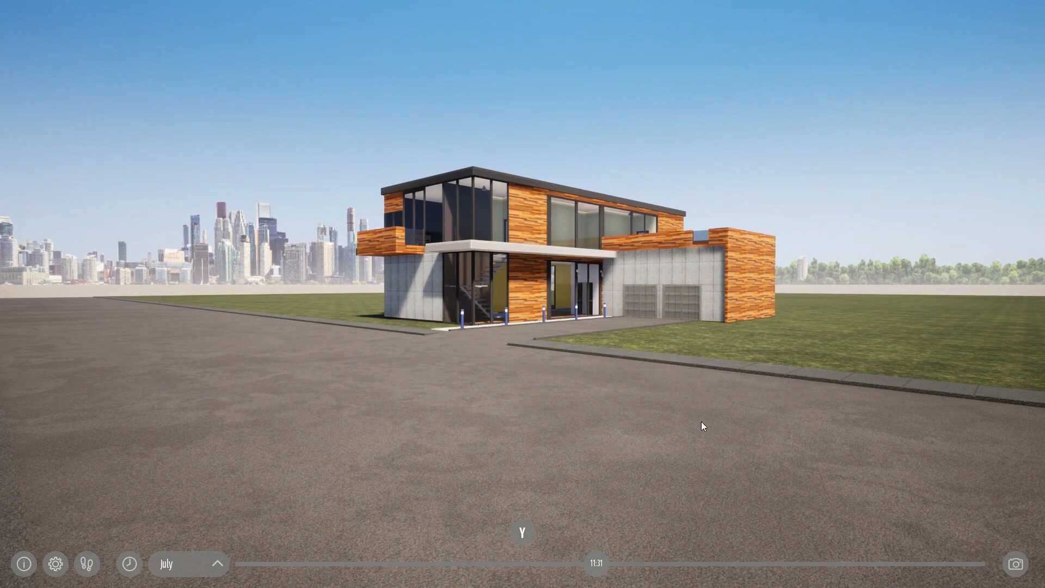
{"action": "key", "text": "alt+Tab"}
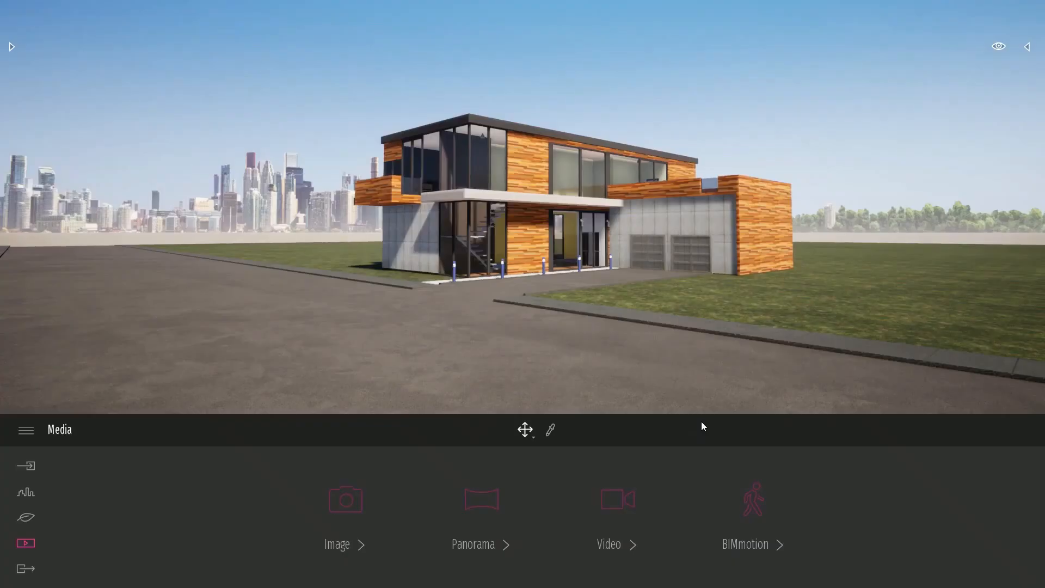
Create a still image in Media from the current street-side view of the house
{"action": "right_click_drag", "start_coordinate": [713, 276], "coordinate": [656, 261]}
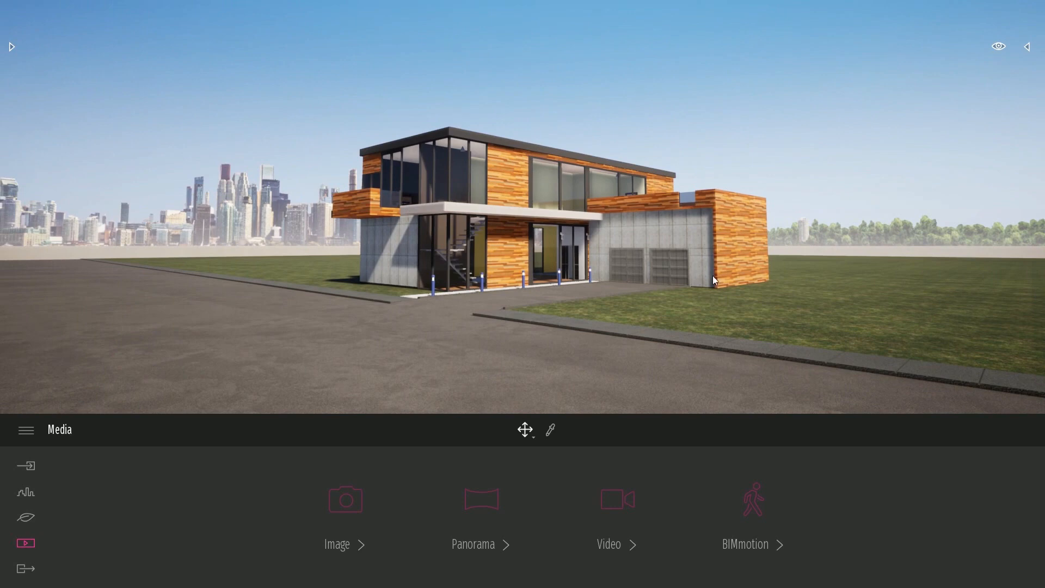
{"action": "left_click", "coordinate": [357, 494]}
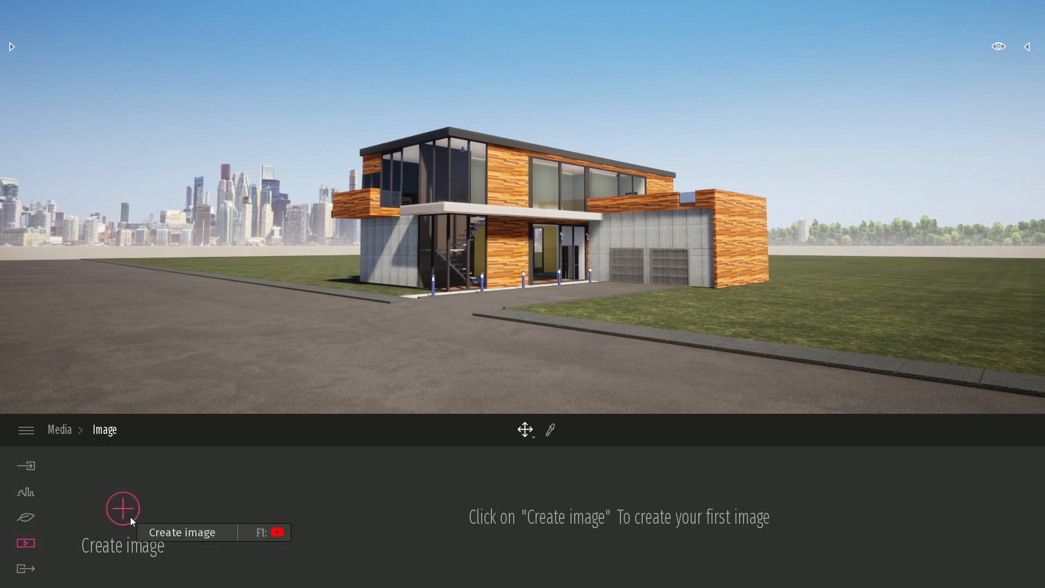
{"action": "left_click", "coordinate": [122, 505]}
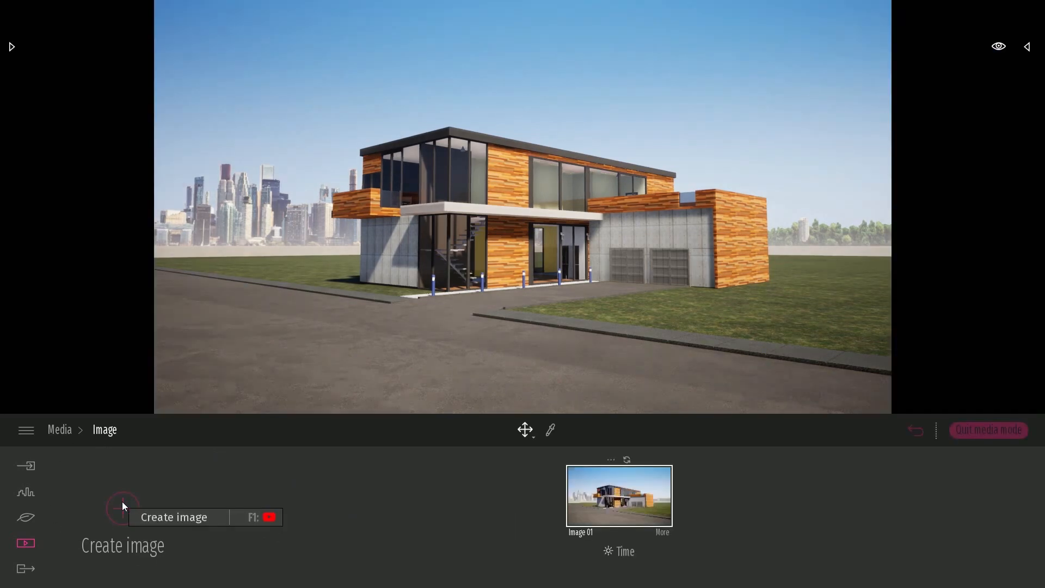
{"action": "right_click_drag", "start_coordinate": [610, 259], "coordinate": [628, 264]}
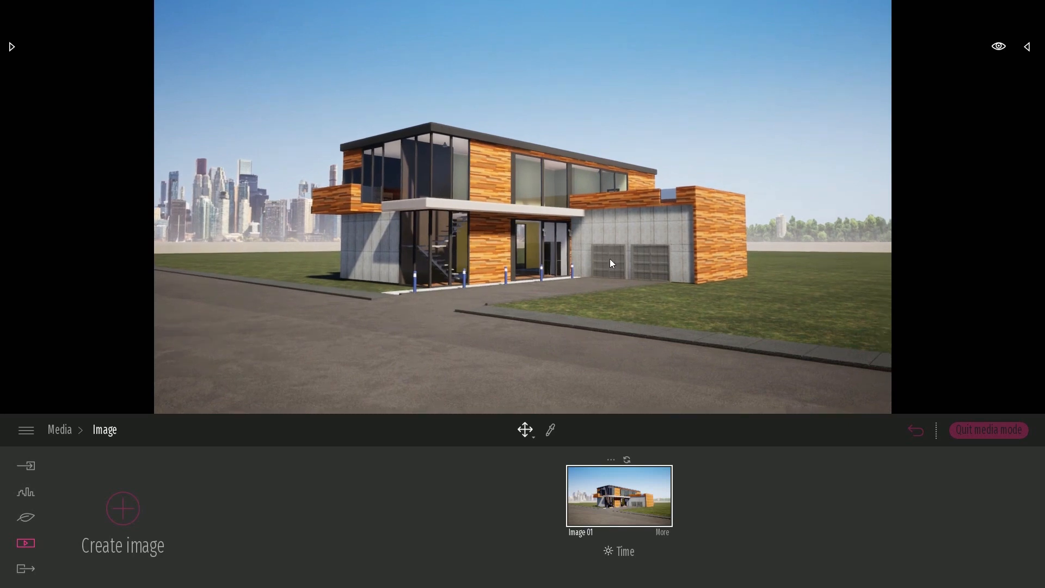
Set the field of view to 50 in the camera settings of Image 01
{"action": "left_click", "coordinate": [663, 532]}
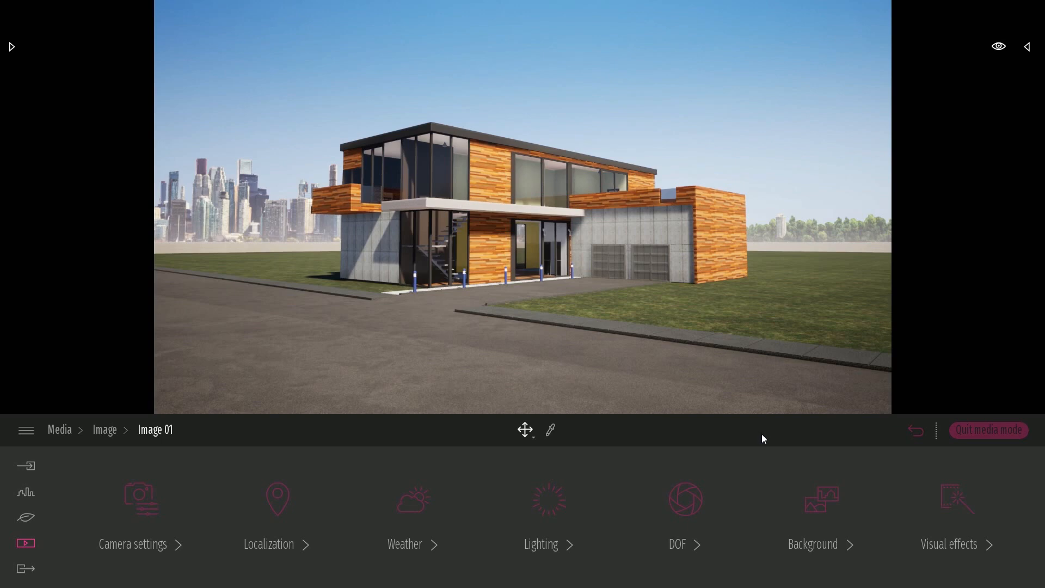
{"action": "left_click", "coordinate": [144, 498]}
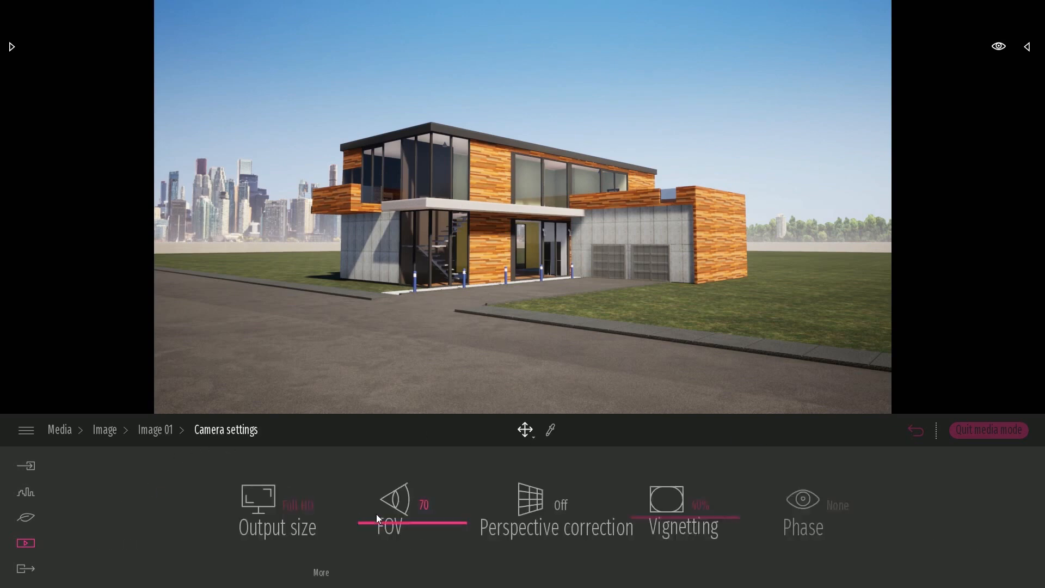
{"action": "left_click", "coordinate": [425, 506]}
{"action": "type", "text": "50"}
{"action": "key", "text": "Return"}
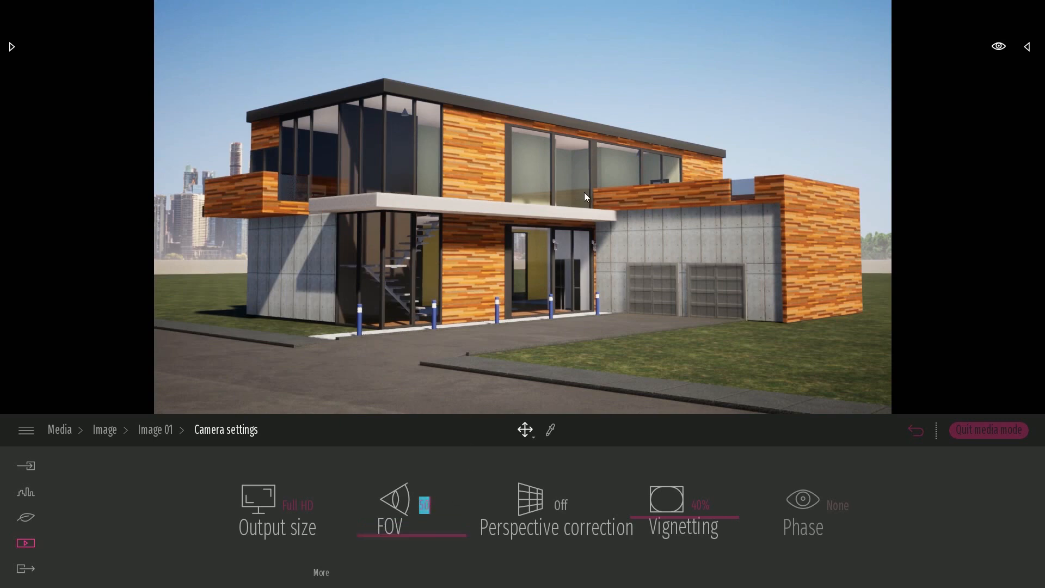
{"action": "mouse_move", "coordinate": [583, 192]}
{"action": "right_mouse_down"}
{"action": "mouse_move", "coordinate": [595, 200]}
{"action": "mouse_move", "coordinate": [580, 195]}
{"action": "right_mouse_up"}
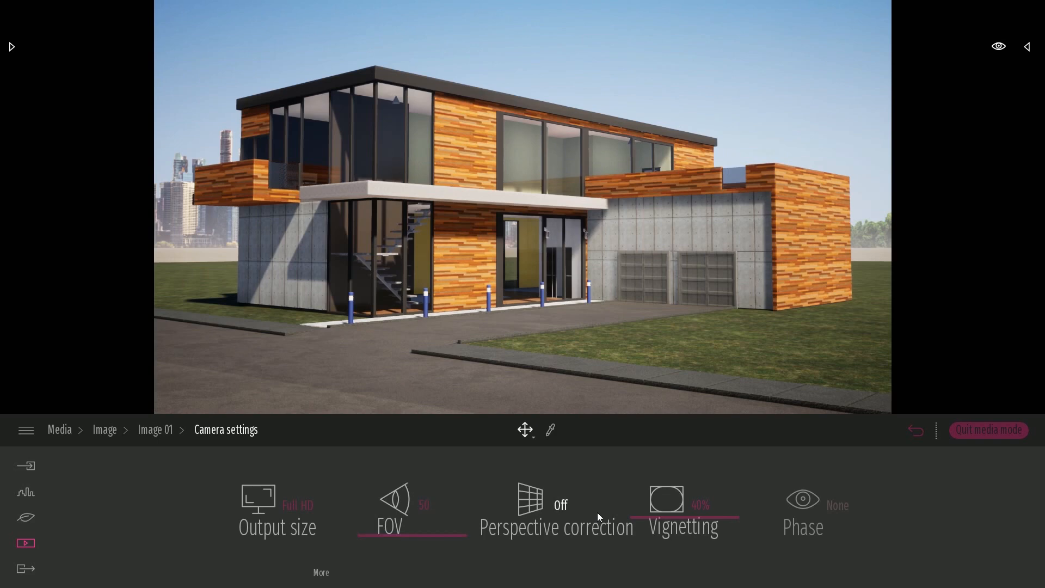
Try perspective correction on Image 01 at different camera tilts, and switch it back off
{"action": "right_click_drag", "start_coordinate": [596, 245], "coordinate": [591, 198]}
{"action": "middle_click_drag", "start_coordinate": [663, 270], "coordinate": [663, 250]}
{"action": "right_click_drag", "start_coordinate": [652, 295], "coordinate": [652, 273]}
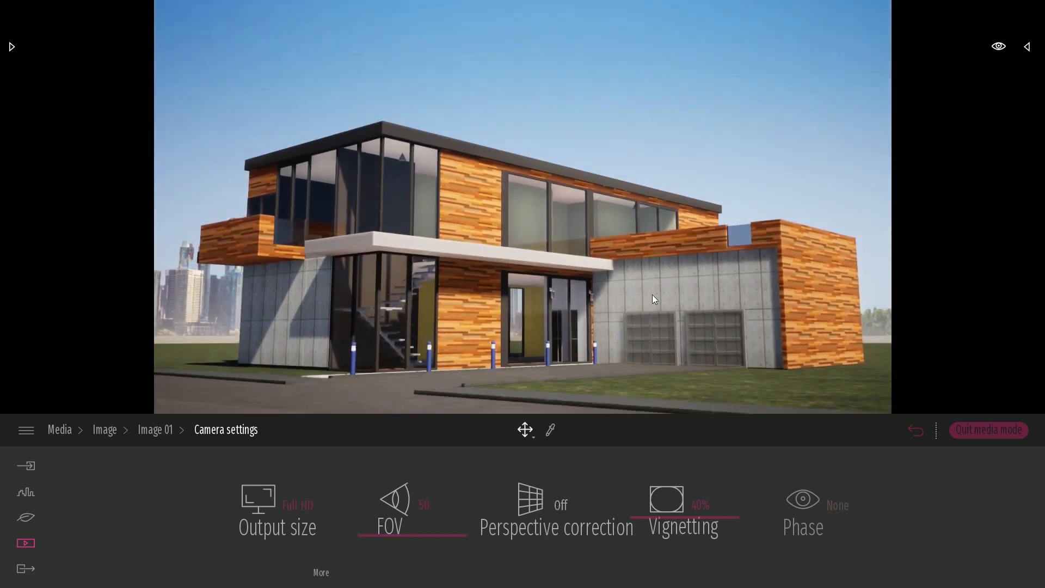
{"action": "left_click", "coordinate": [545, 515]}
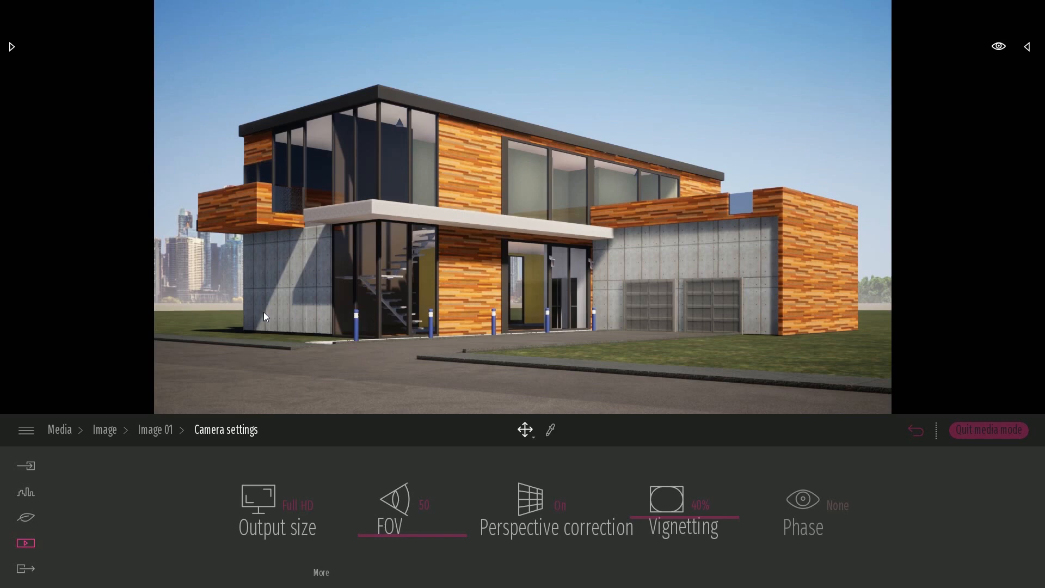
{"action": "right_click_drag", "start_coordinate": [700, 150], "coordinate": [646, 291]}
{"action": "middle_click_drag", "start_coordinate": [647, 290], "coordinate": [593, 432]}
{"action": "left_click", "coordinate": [544, 512]}
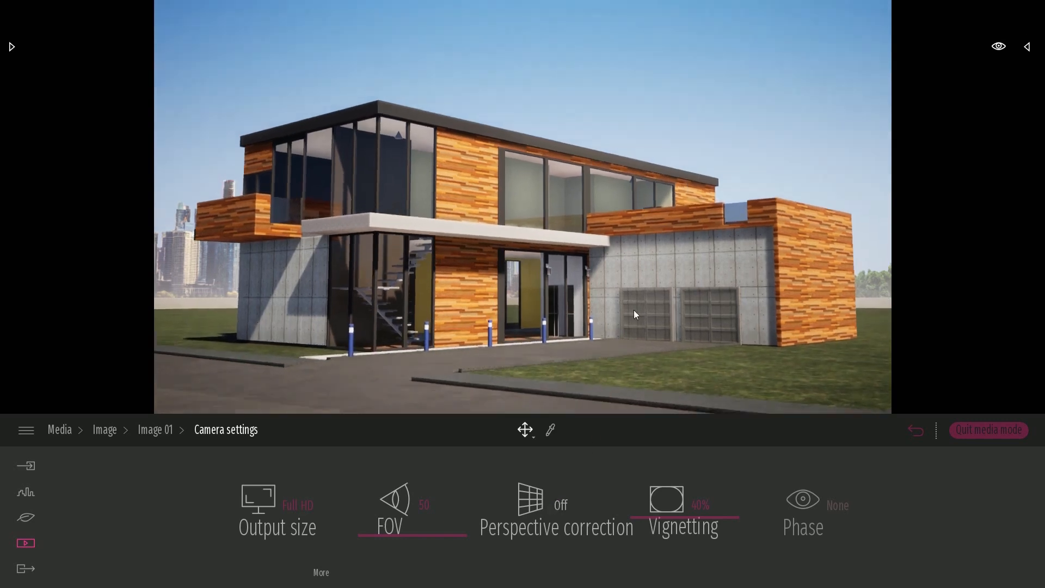
{"action": "right_click_drag", "start_coordinate": [634, 309], "coordinate": [634, 359]}
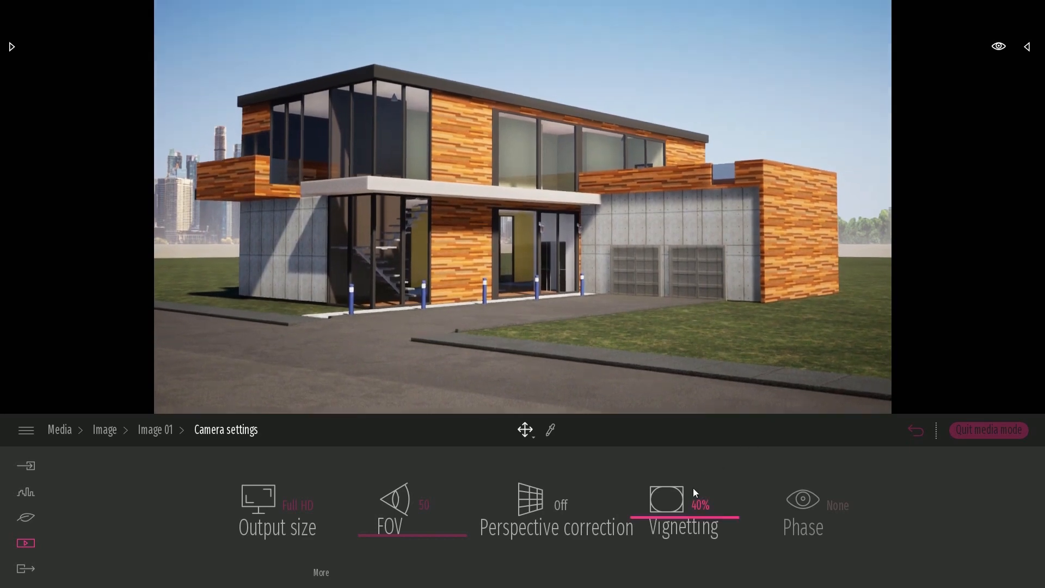
Try a vignetting of 45% on Image 01, and reset it to 40%
{"action": "mouse_move", "coordinate": [670, 517]}
{"action": "left_mouse_down"}
{"action": "mouse_move", "coordinate": [670, 463]}
{"action": "mouse_move", "coordinate": [678, 512]}
{"action": "left_mouse_up"}
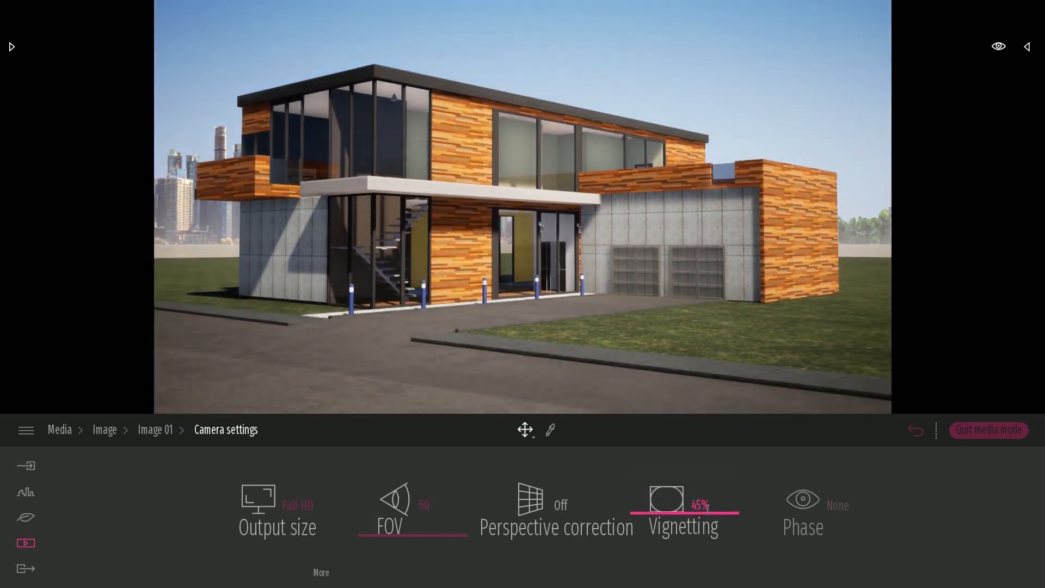
{"action": "left_click", "coordinate": [700, 505]}
{"action": "type", "text": "40"}
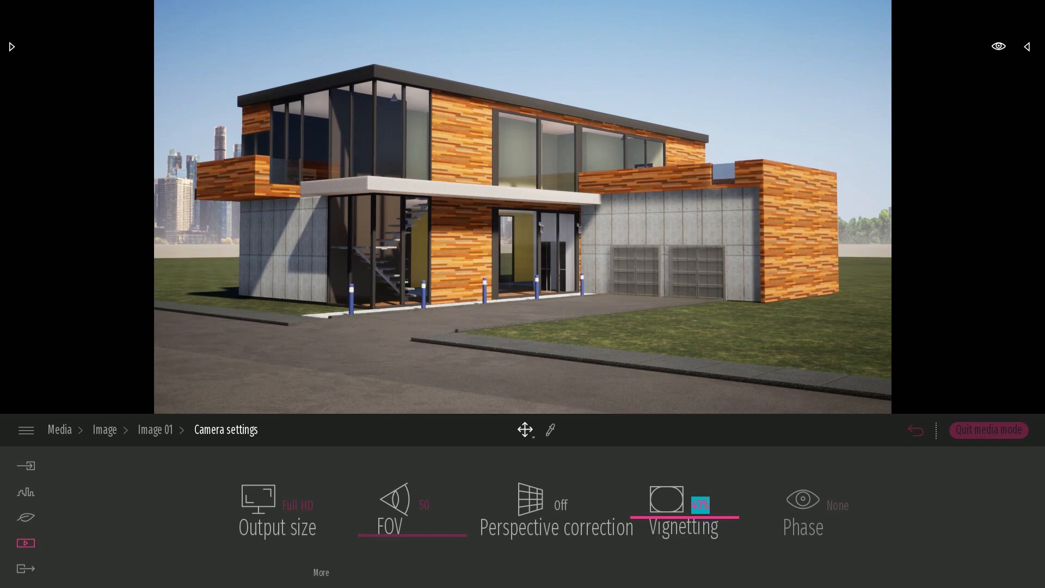
{"action": "key", "text": "Return"}
Look over the location map, month and north offset in the localization settings of Image 01
{"action": "left_click", "coordinate": [156, 433]}
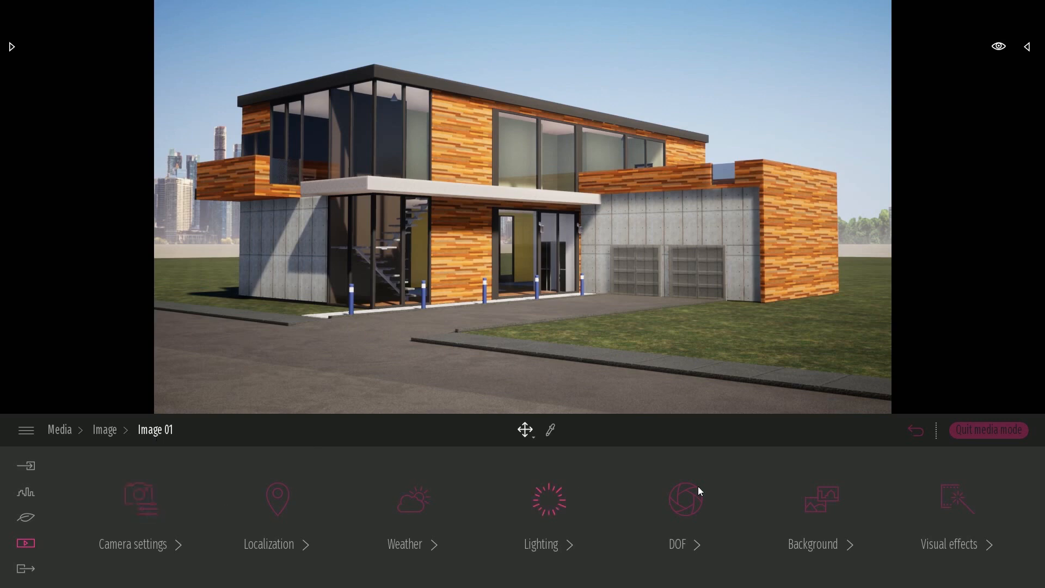
{"action": "left_click", "coordinate": [294, 508]}
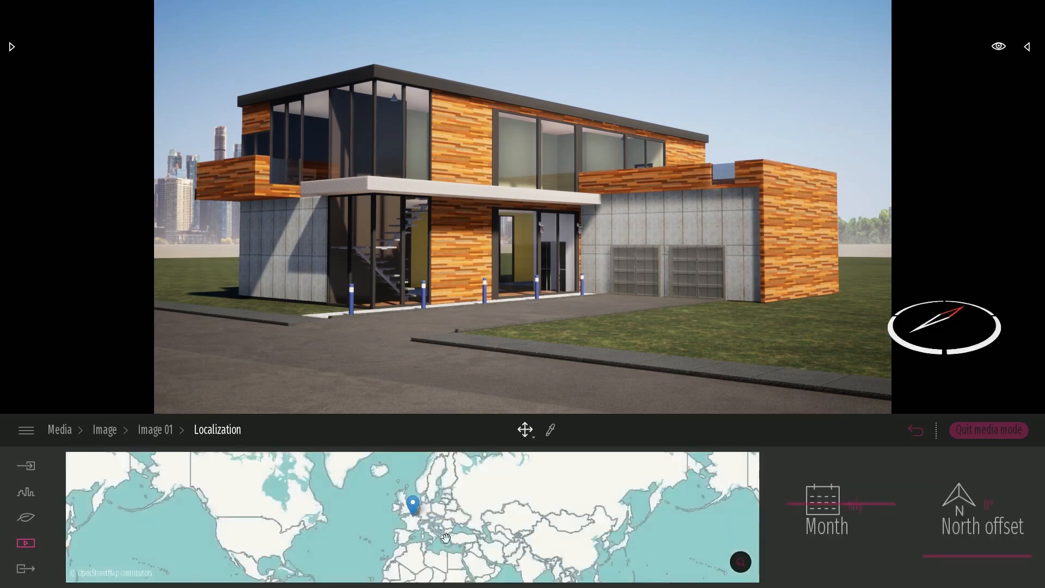
{"action": "mouse_move", "coordinate": [444, 536]}
{"action": "left_mouse_down"}
{"action": "mouse_move", "coordinate": [509, 501]}
{"action": "mouse_move", "coordinate": [448, 528]}
{"action": "left_mouse_up"}
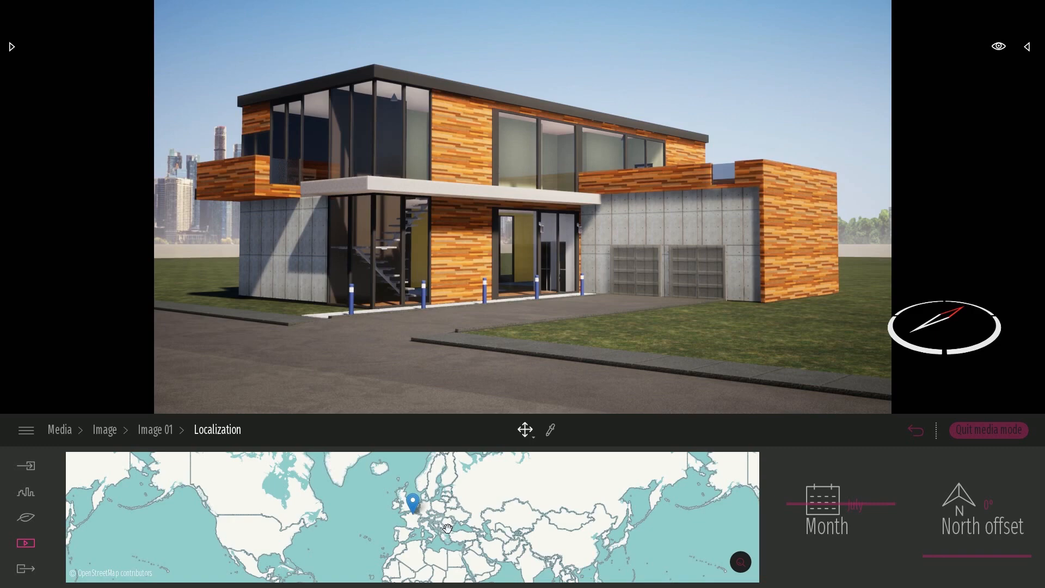
{"action": "mouse_move", "coordinate": [809, 502]}
{"action": "left_mouse_down"}
{"action": "mouse_move", "coordinate": [813, 546]}
{"action": "mouse_move", "coordinate": [812, 468]}
{"action": "mouse_move", "coordinate": [812, 507]}
{"action": "left_mouse_up"}
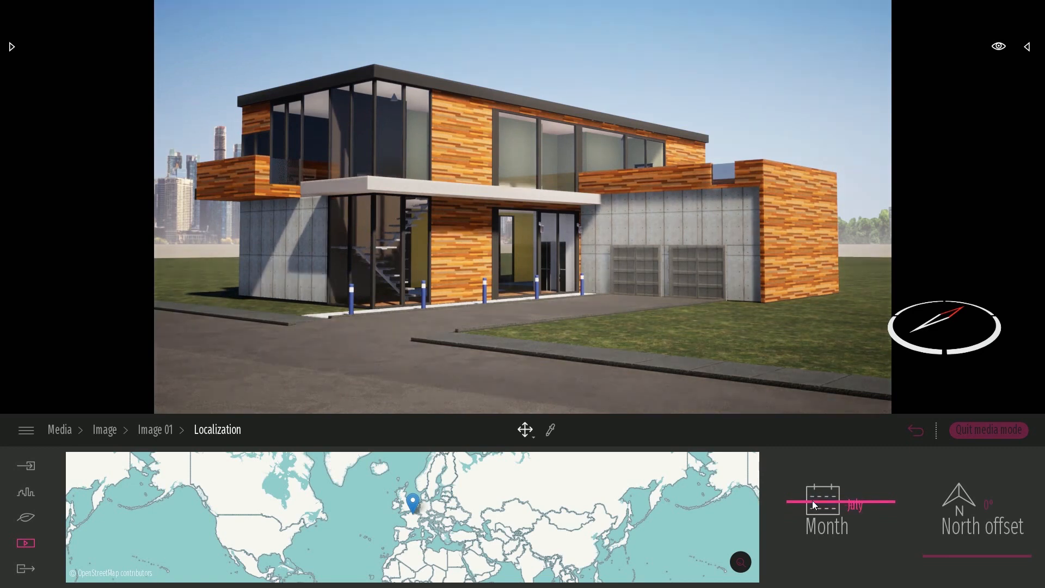
{"action": "left_click", "coordinate": [155, 430]}
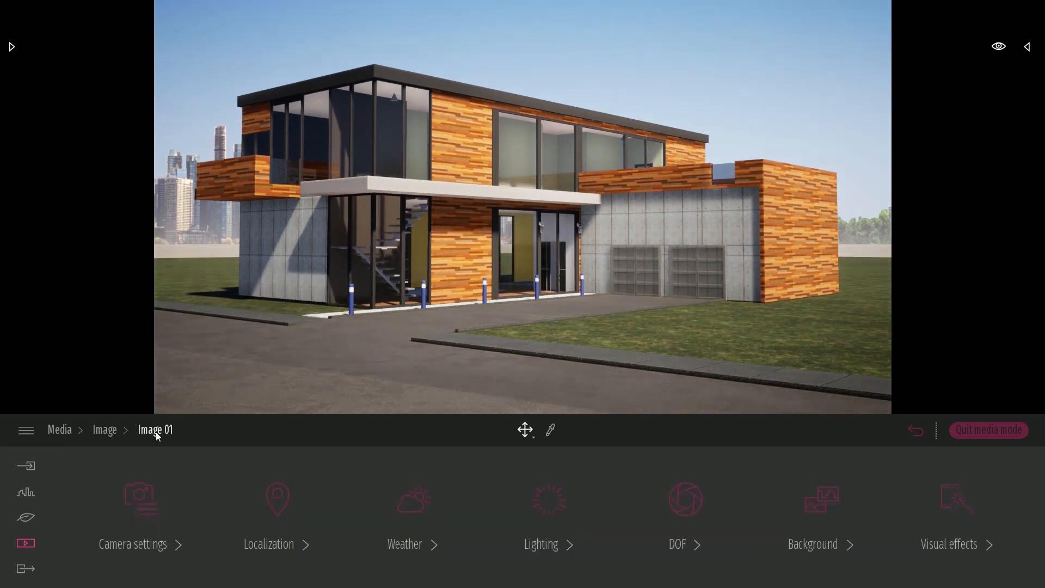
Try rainy weather on Image 01, and quit media mode to compare it with the main scene
{"action": "left_click", "coordinate": [423, 509]}
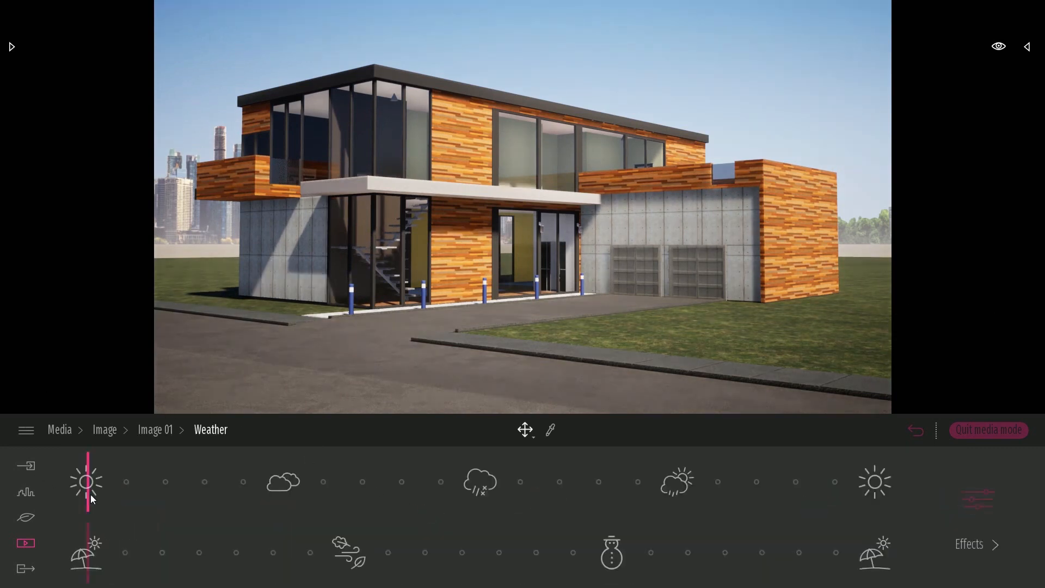
{"action": "left_click_drag", "start_coordinate": [91, 498], "coordinate": [481, 480]}
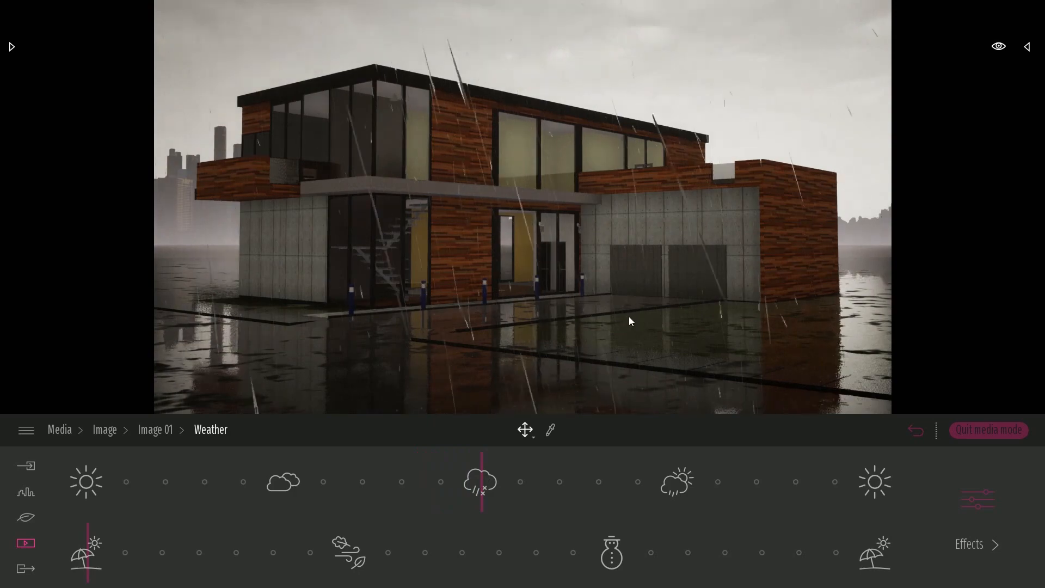
{"action": "scroll", "coordinate": [629, 321], "scroll_direction": "up", "scroll_amount": 5}
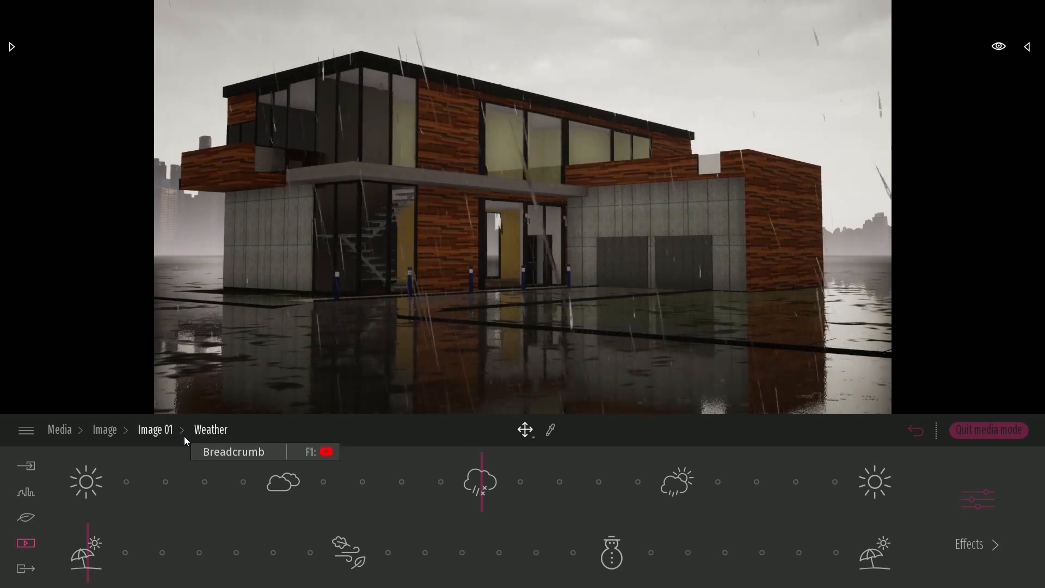
{"action": "left_click", "coordinate": [997, 430]}
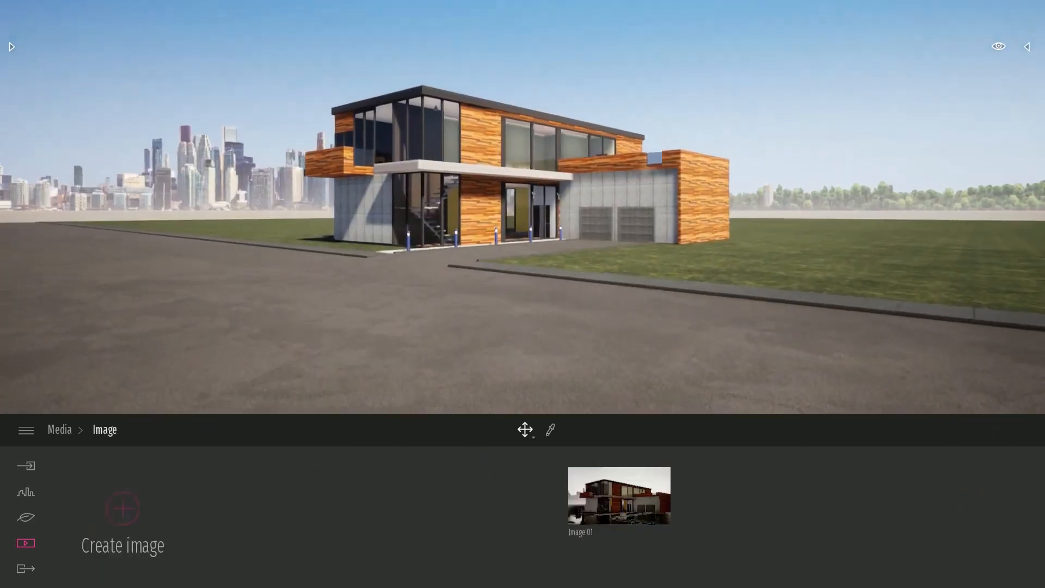
{"action": "key", "text": "e"}
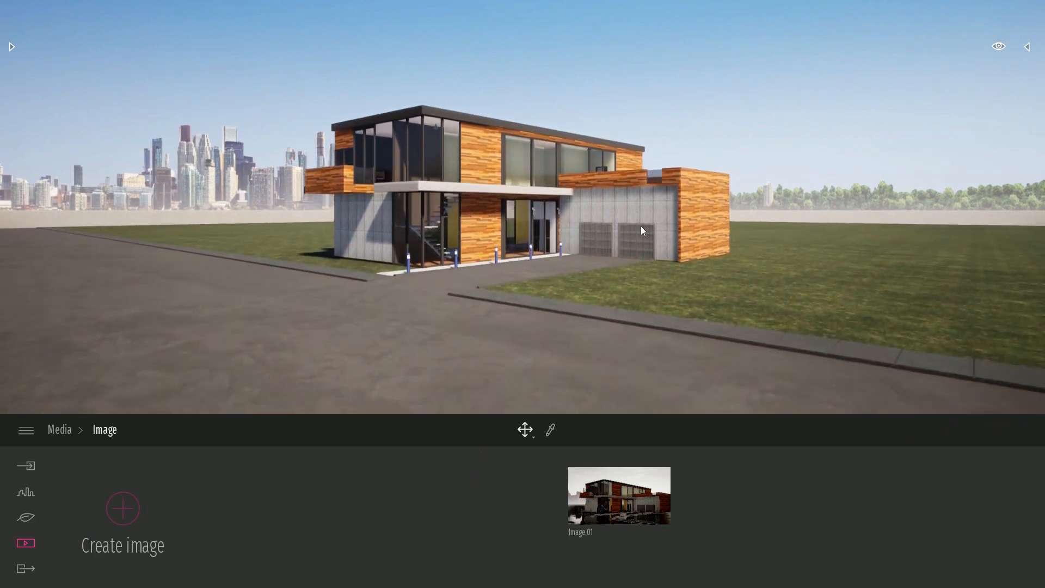
Reopen Image 01 and set its weather back to full sun
{"action": "mouse_move", "coordinate": [630, 475]}
{"action": "left_click", "coordinate": [637, 502]}
{"action": "left_click", "coordinate": [662, 532]}
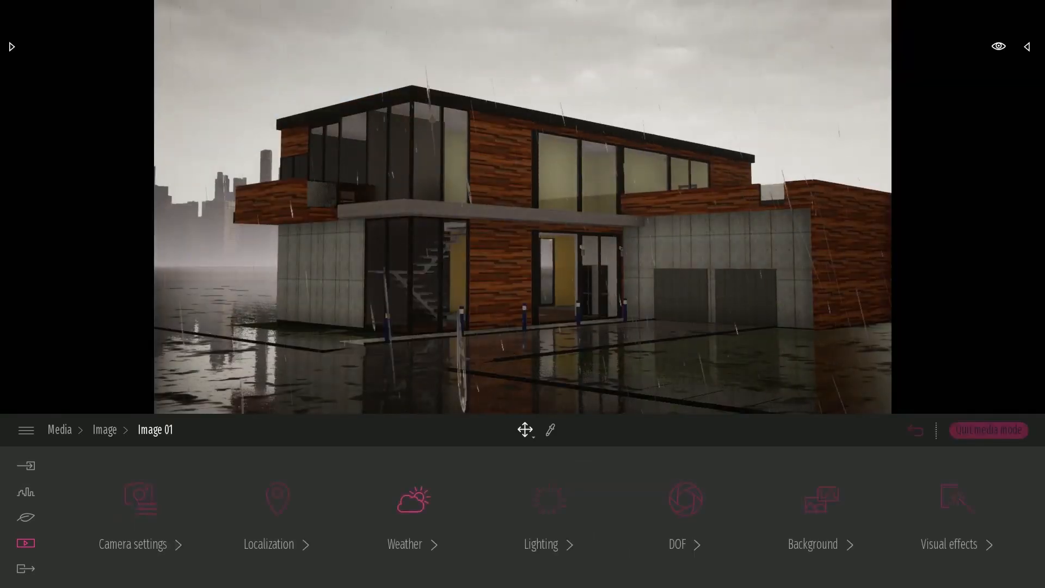
{"action": "left_click", "coordinate": [400, 521]}
{"action": "left_click", "coordinate": [86, 482]}
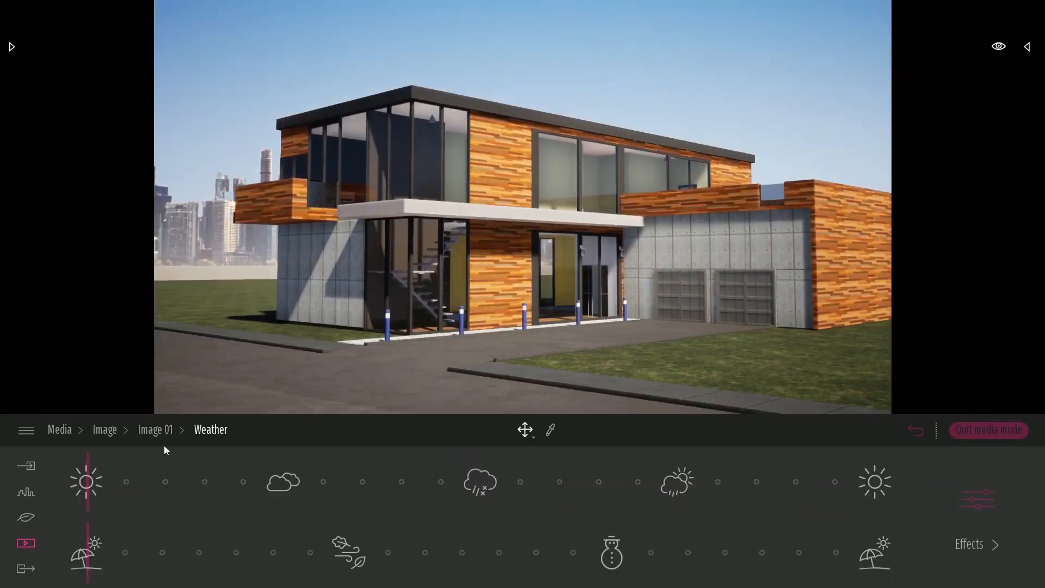
Update Image 01 with the current wider view of the house
{"action": "left_click", "coordinate": [157, 431]}
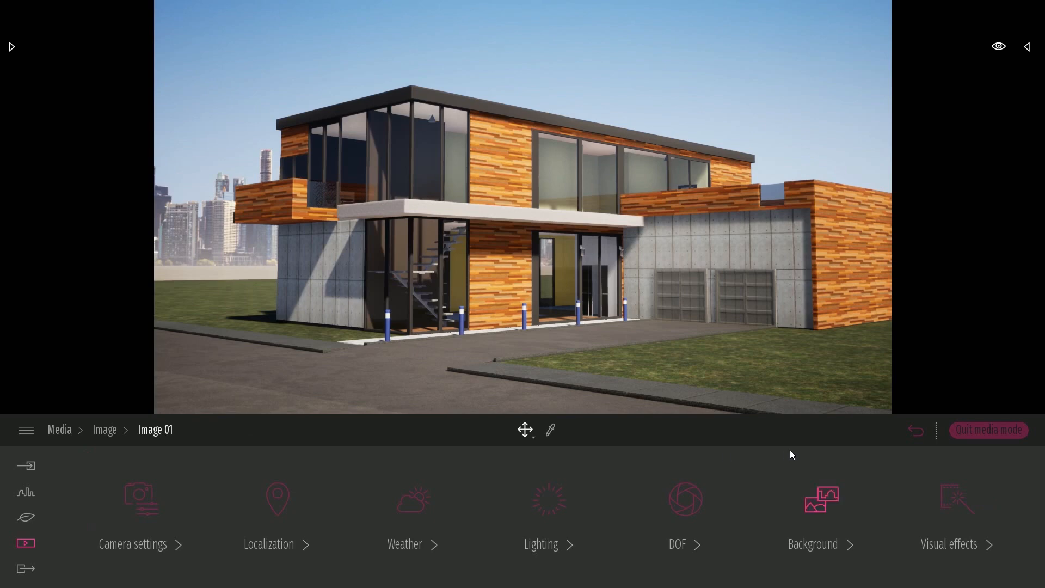
{"action": "left_click", "coordinate": [914, 431]}
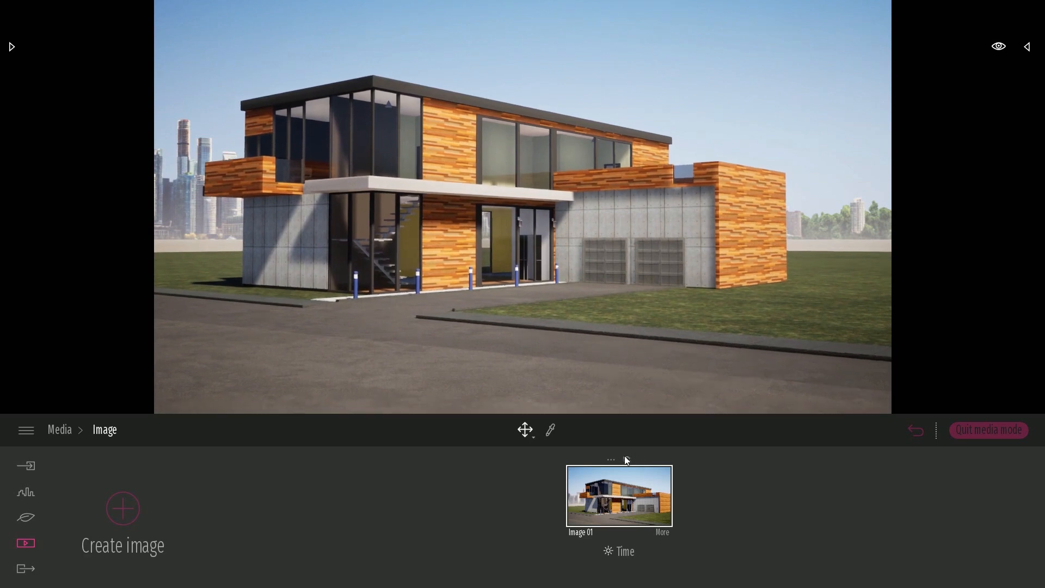
{"action": "left_click", "coordinate": [628, 460]}
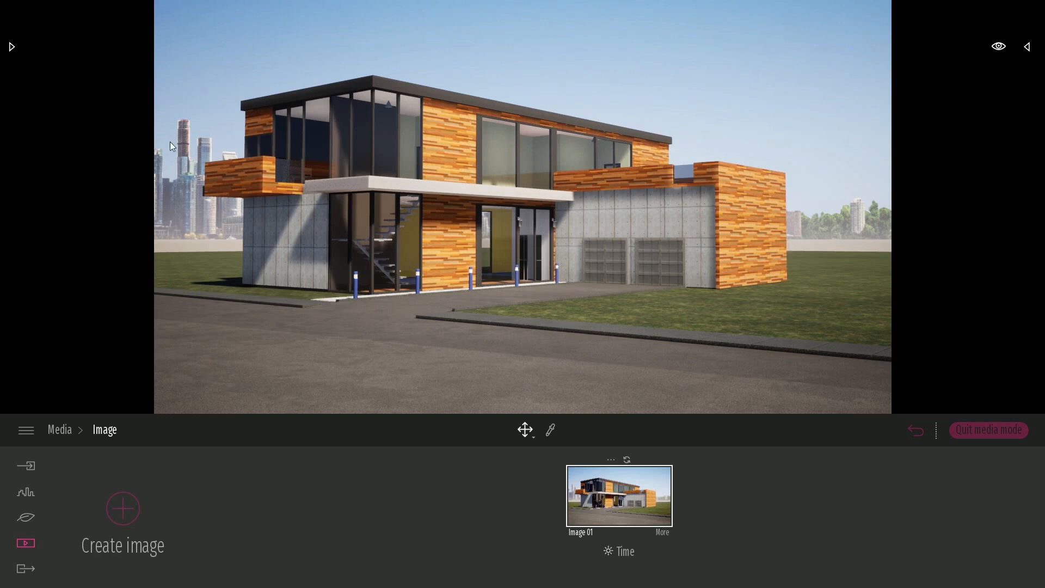
Replace the panelled concrete on the house walls with the Soft concrete 02 material from the library
{"action": "left_click", "coordinate": [12, 48]}
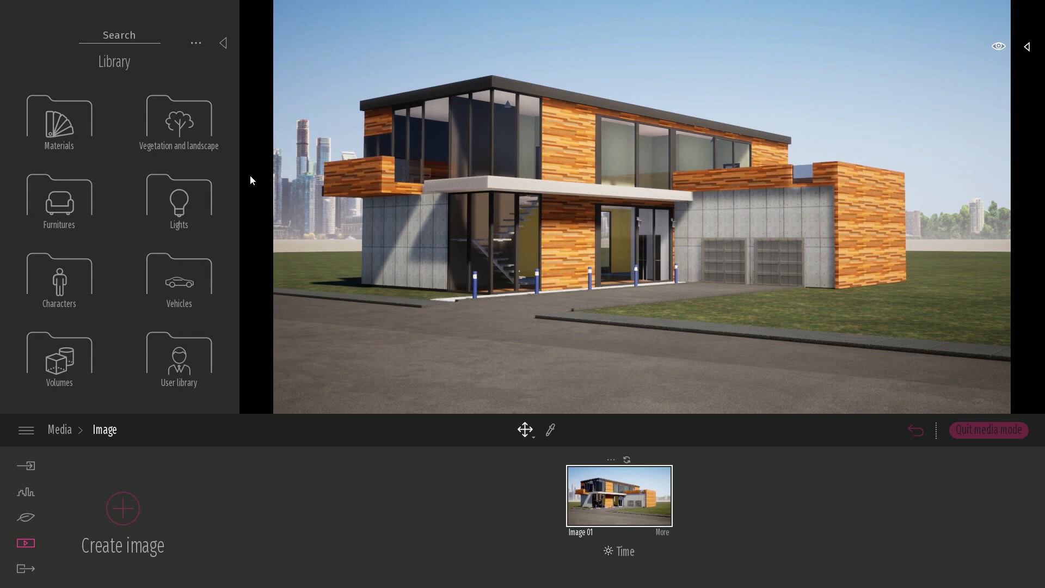
{"action": "right_click_drag", "start_coordinate": [716, 224], "coordinate": [287, 191]}
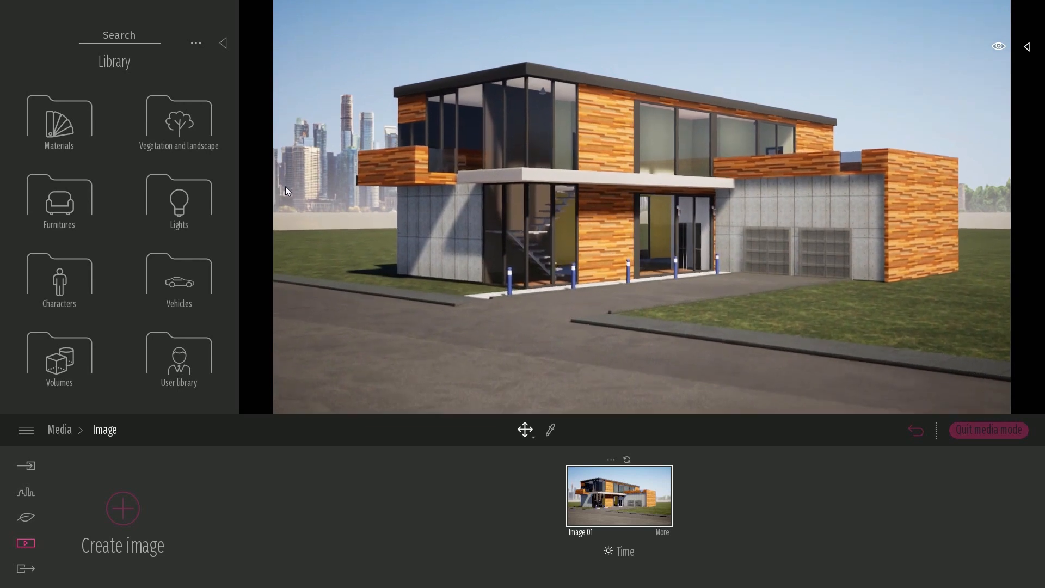
{"action": "left_click", "coordinate": [62, 126]}
{"action": "scroll", "coordinate": [626, 249], "scroll_direction": "up", "scroll_amount": 1}
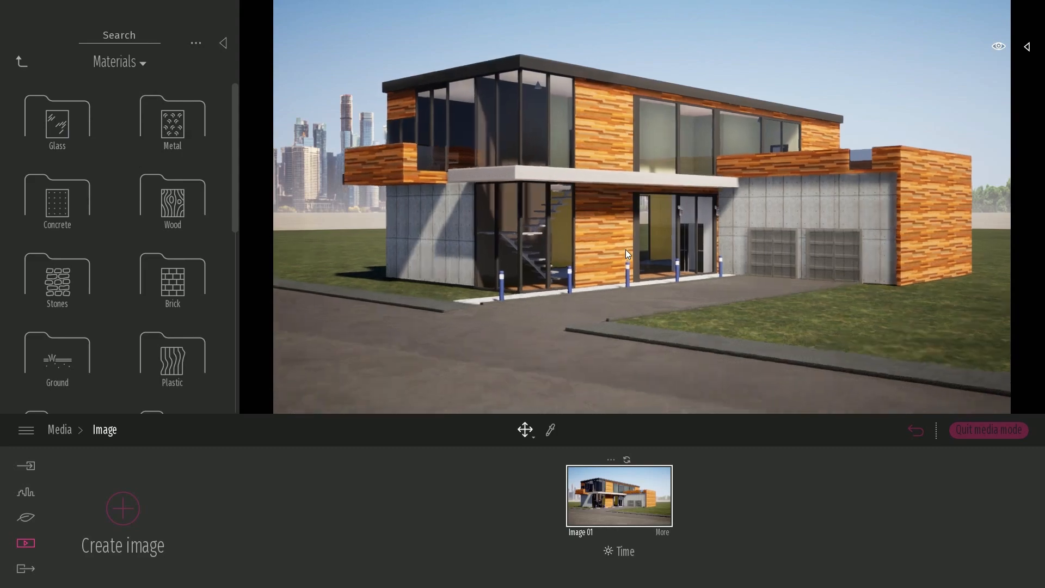
{"action": "key", "text": "w"}
{"action": "right_click_drag", "start_coordinate": [625, 250], "coordinate": [561, 246]}
{"action": "key", "text": "w"}
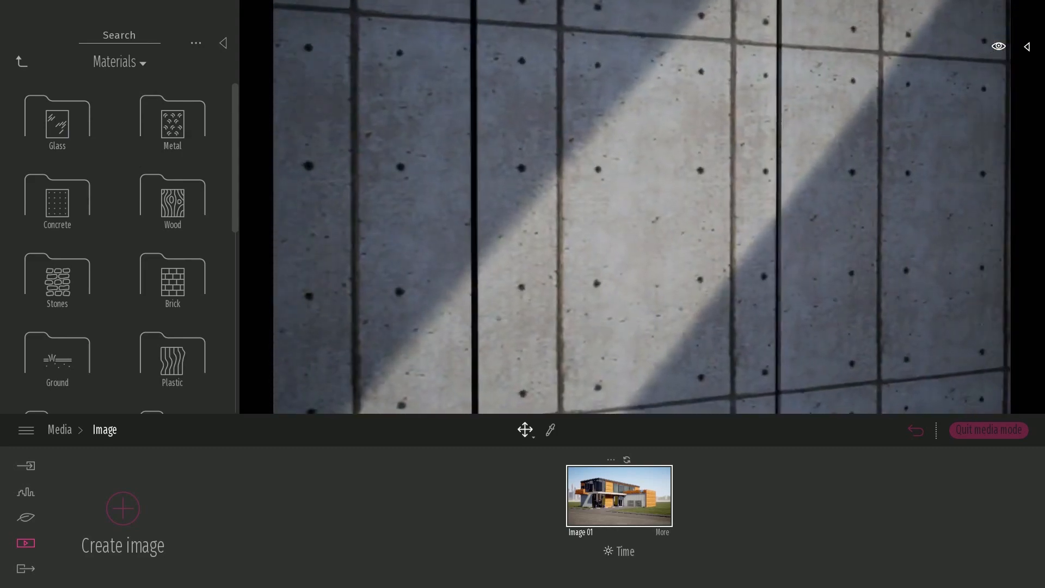
{"action": "key", "text": "q"}
{"action": "right_click_drag", "start_coordinate": [615, 223], "coordinate": [655, 218]}
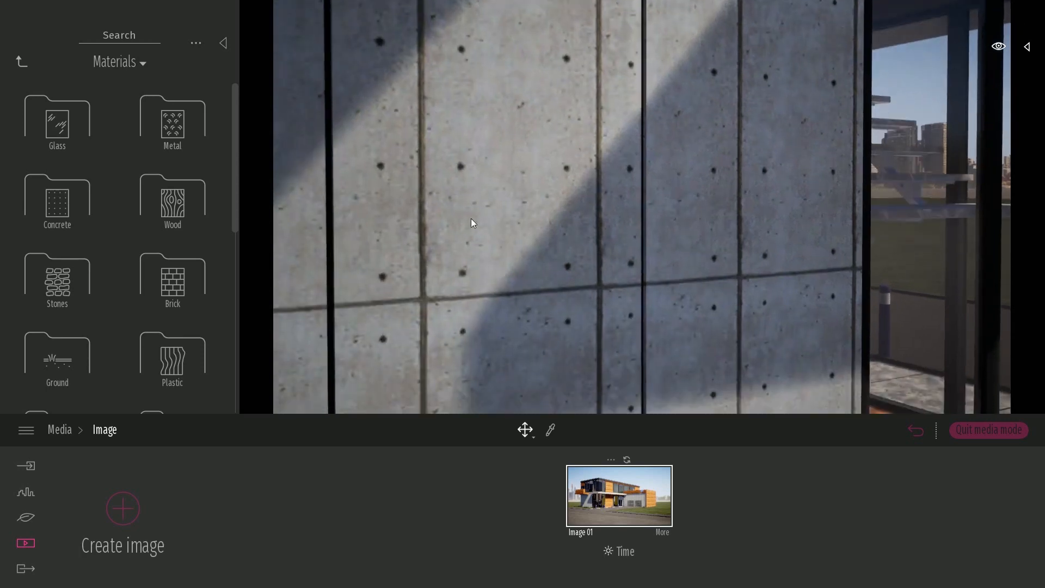
{"action": "right_click_drag", "start_coordinate": [456, 211], "coordinate": [431, 203]}
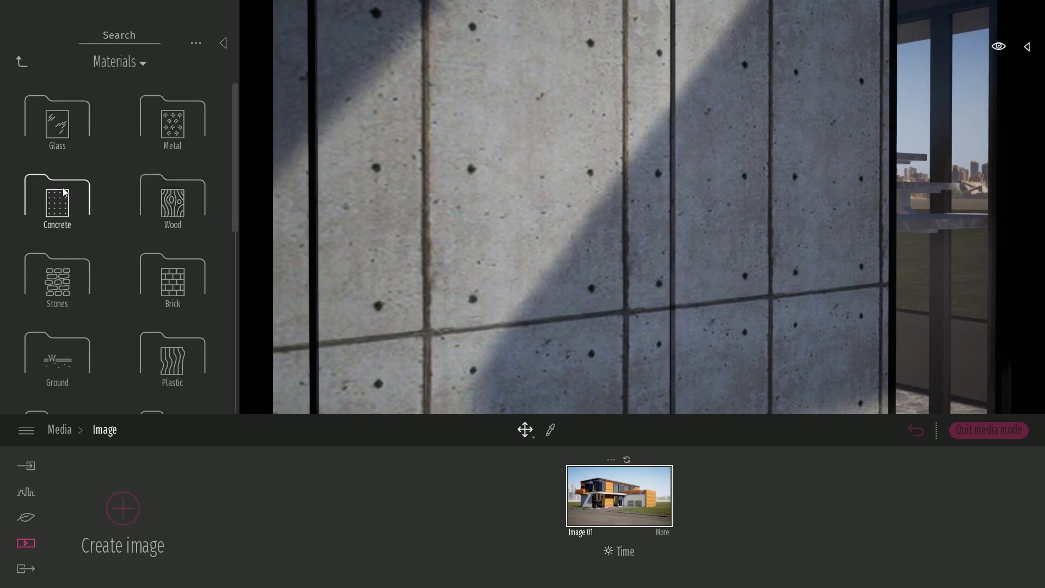
{"action": "left_click", "coordinate": [61, 207]}
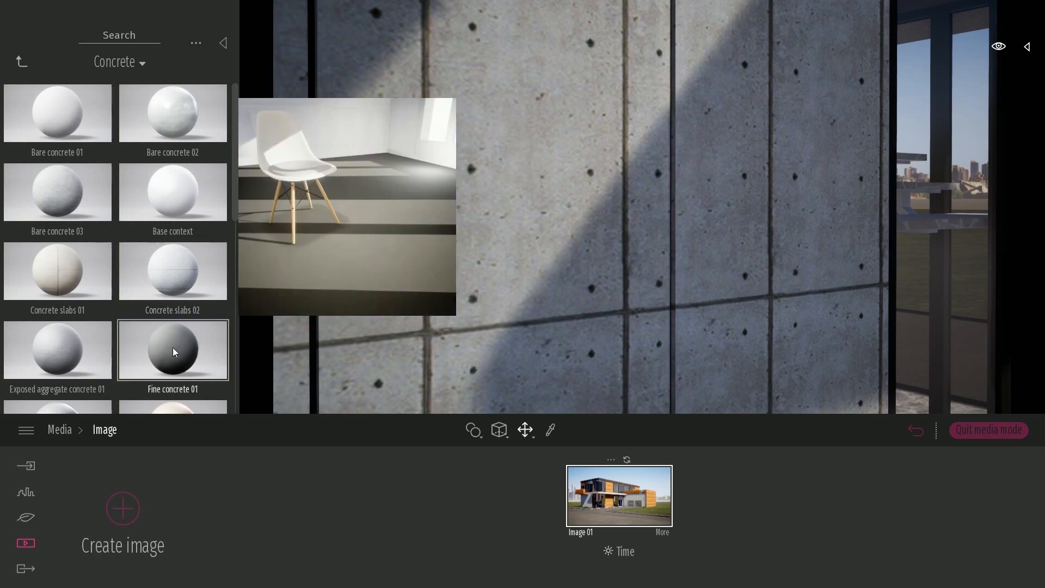
{"action": "scroll", "coordinate": [173, 351], "scroll_direction": "down", "scroll_amount": 3}
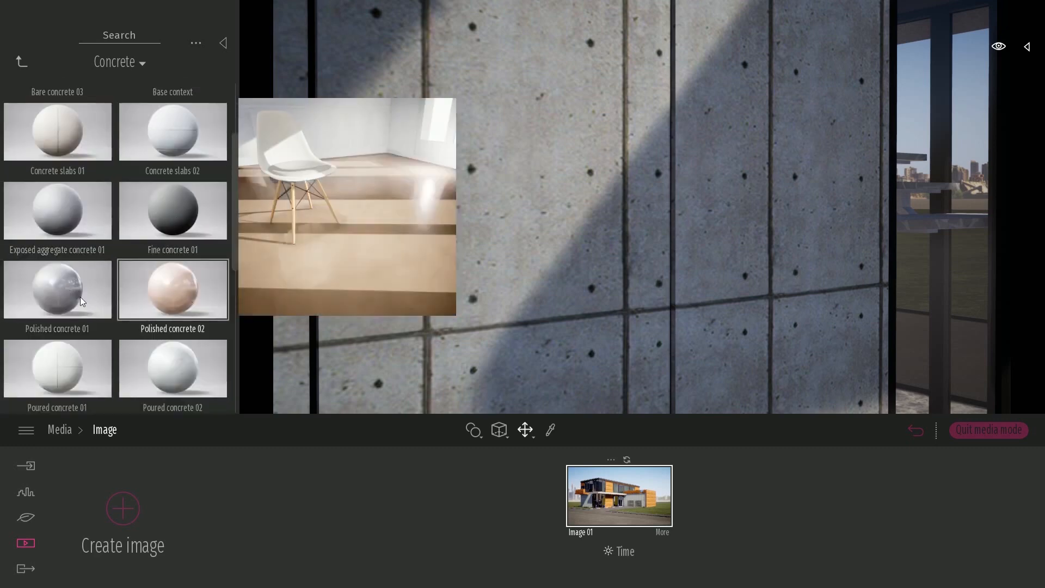
{"action": "scroll", "coordinate": [71, 299], "scroll_direction": "down", "scroll_amount": 2}
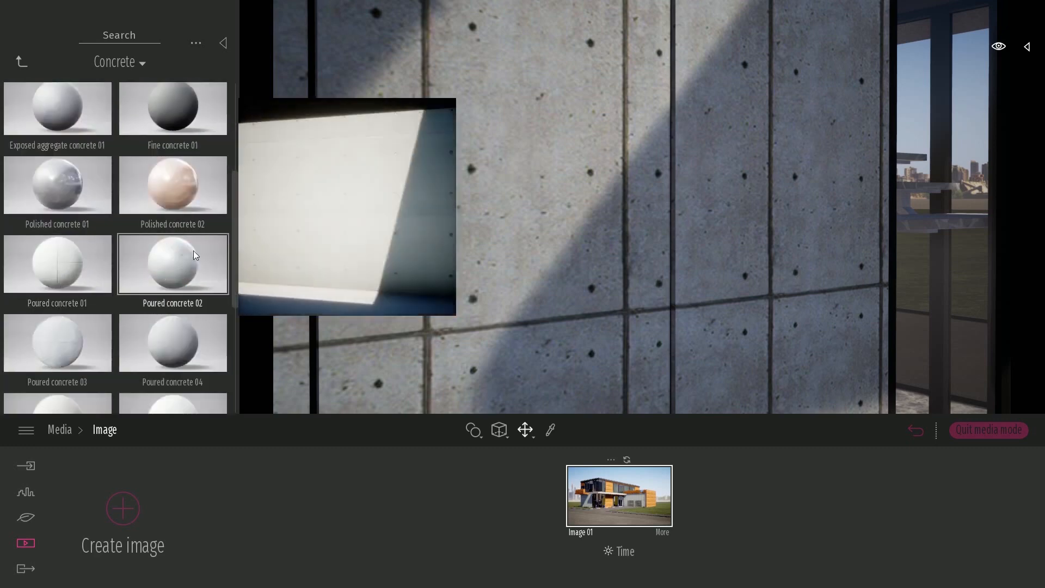
{"action": "scroll", "coordinate": [183, 255], "scroll_direction": "down", "scroll_amount": 2}
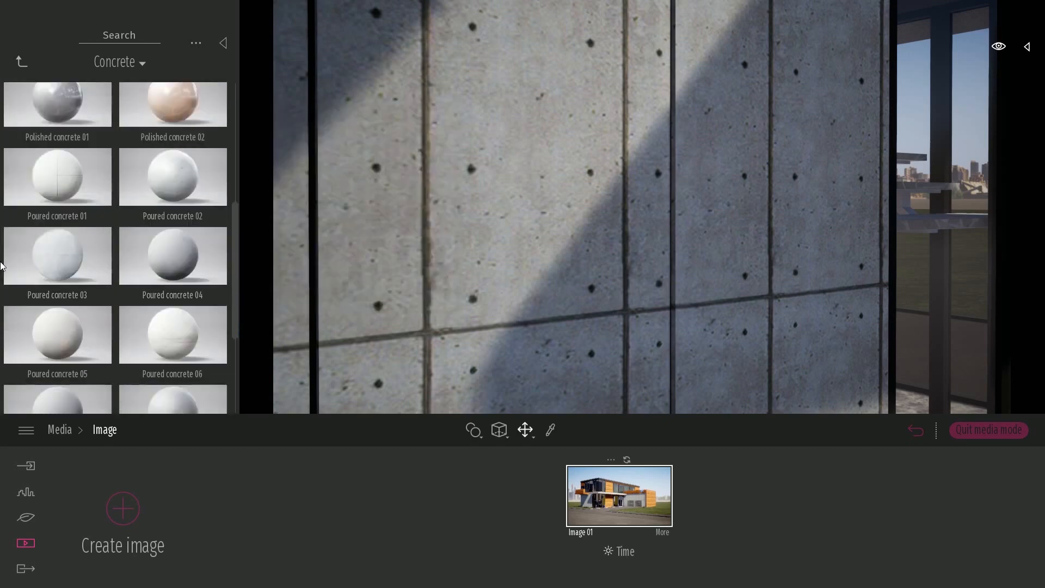
{"action": "scroll", "coordinate": [140, 321], "scroll_direction": "down", "scroll_amount": 2}
{"action": "left_click_drag", "start_coordinate": [136, 323], "coordinate": [573, 221]}
Apply the Brushed aluminium 01 metal material to the dark window frames and to the garage doors
{"action": "right_click_drag", "start_coordinate": [573, 221], "coordinate": [411, 156]}
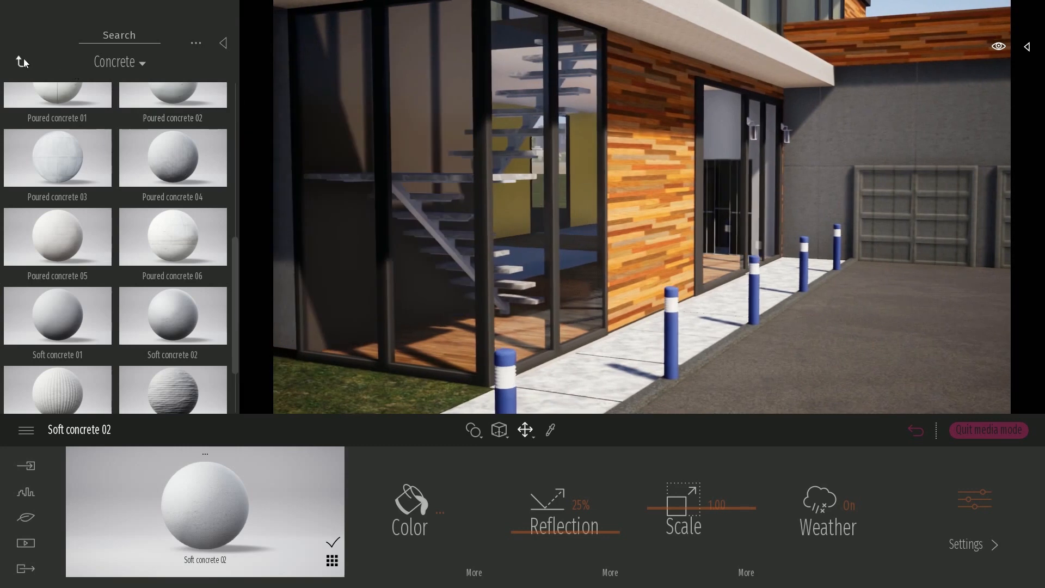
{"action": "left_click", "coordinate": [22, 62]}
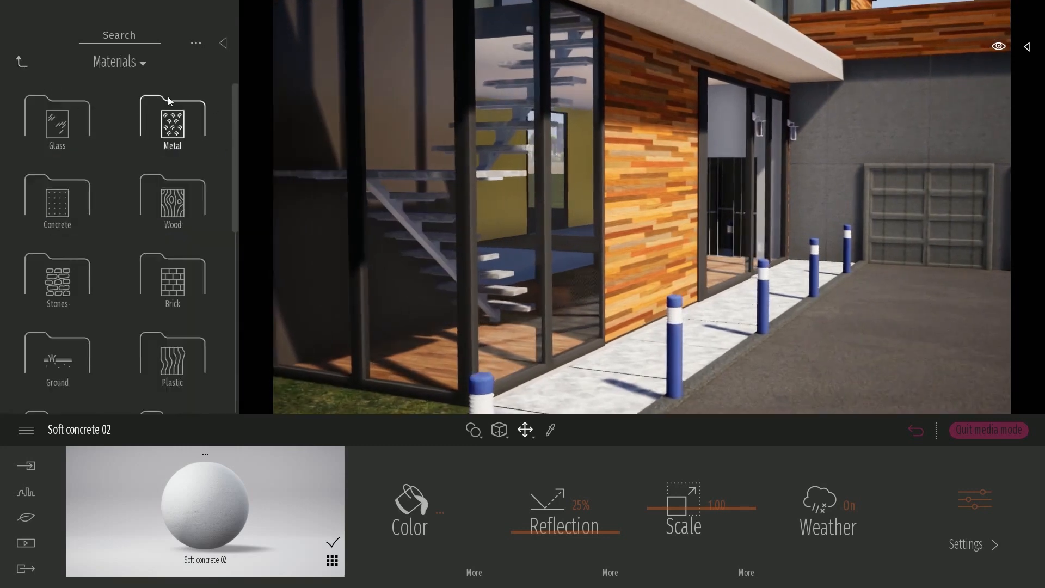
{"action": "left_click", "coordinate": [172, 123]}
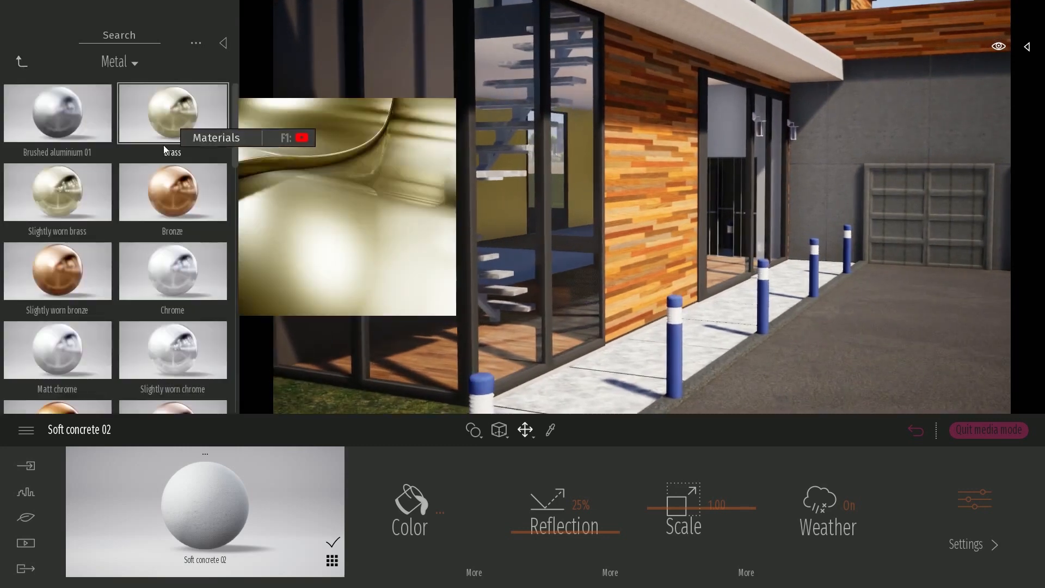
{"action": "mouse_move", "coordinate": [59, 117]}
{"action": "left_mouse_down"}
{"action": "mouse_move", "coordinate": [422, 229]}
{"action": "mouse_move", "coordinate": [462, 220]}
{"action": "left_mouse_up"}
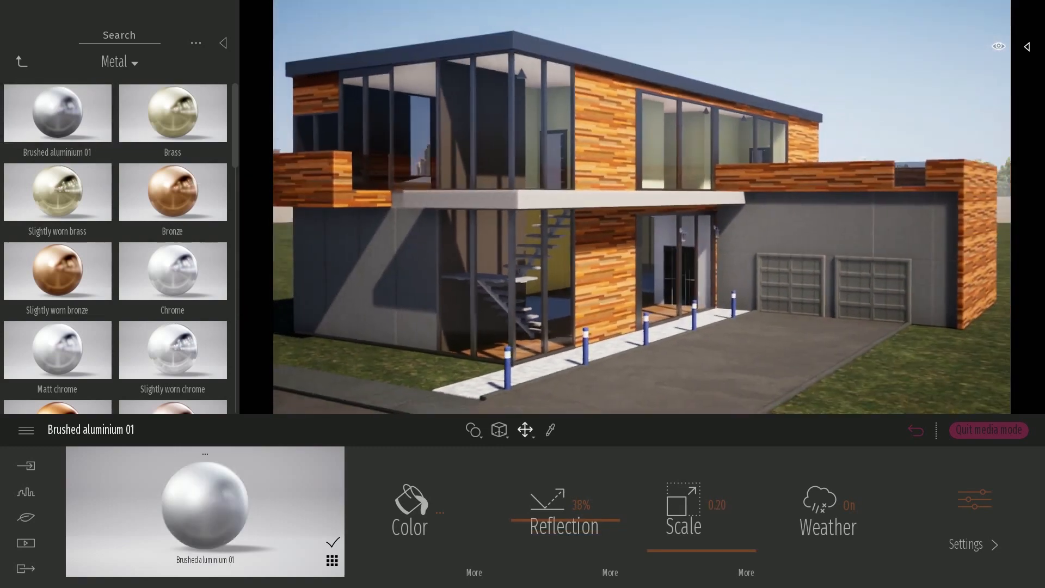
{"action": "left_click_drag", "start_coordinate": [205, 515], "coordinate": [775, 279]}
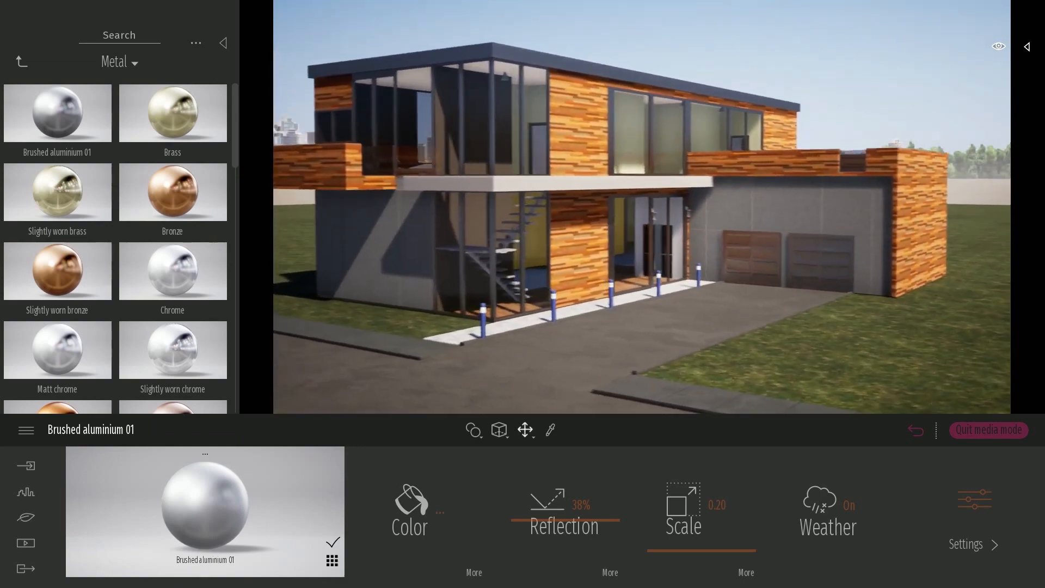
Close the library and reframe the view so the whole house is seen from the street side
{"action": "left_click", "coordinate": [21, 59]}
{"action": "left_click", "coordinate": [21, 60]}
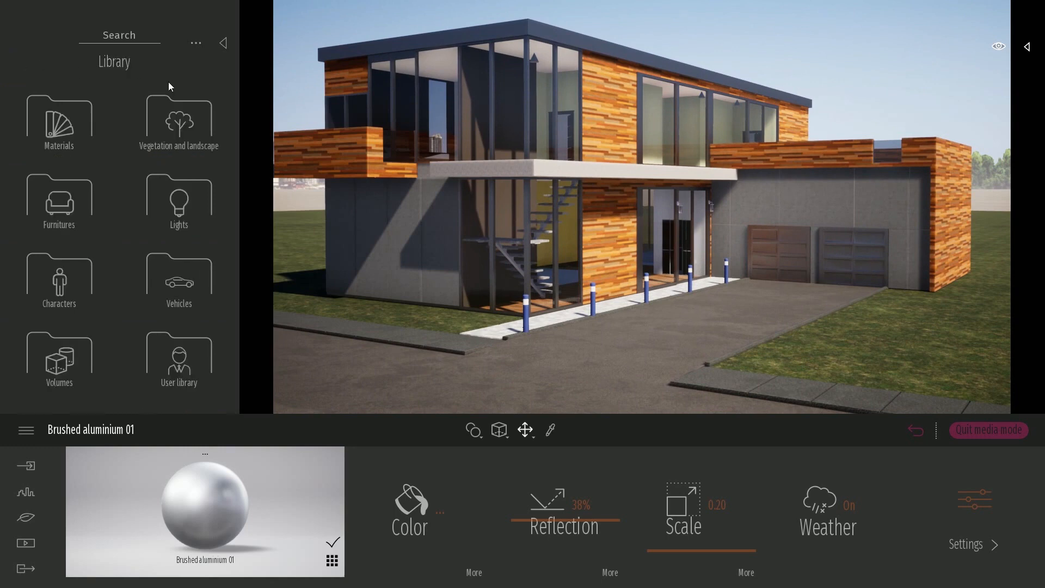
{"action": "left_click", "coordinate": [224, 44]}
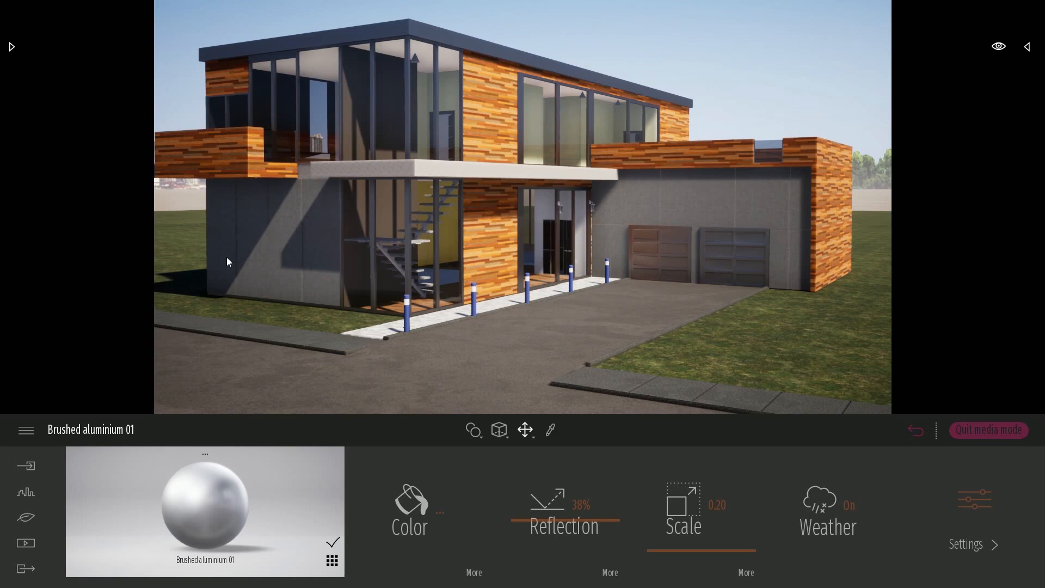
{"action": "right_click_drag", "start_coordinate": [503, 245], "coordinate": [514, 253]}
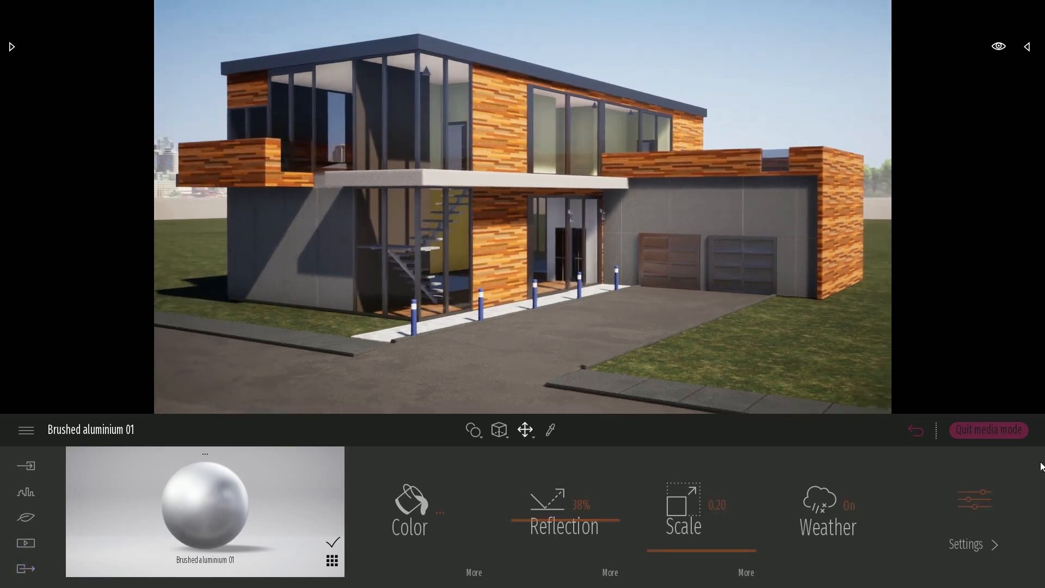
{"action": "right_click_drag", "start_coordinate": [770, 294], "coordinate": [749, 284]}
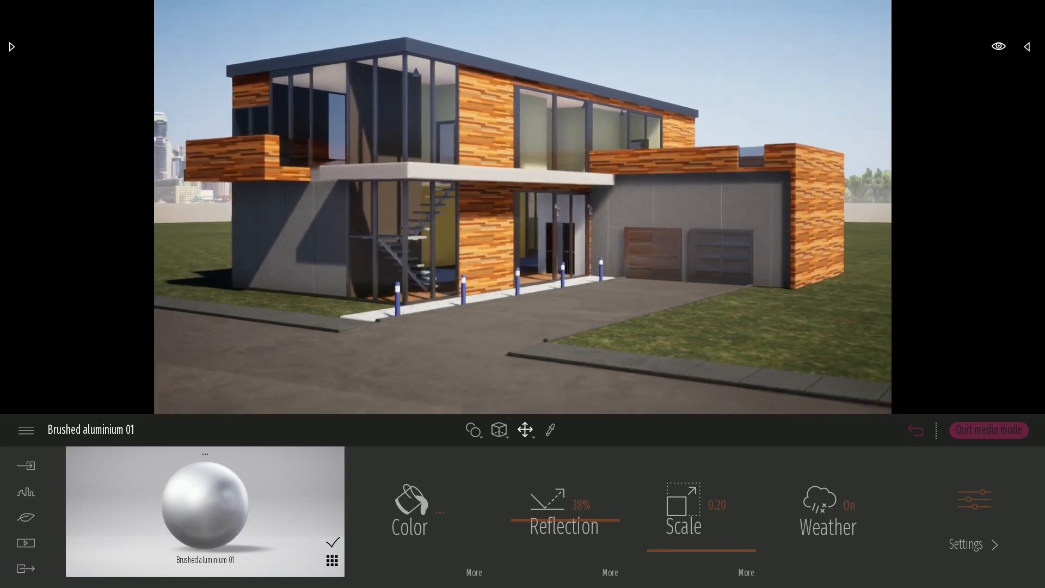
{"action": "key", "text": "q"}
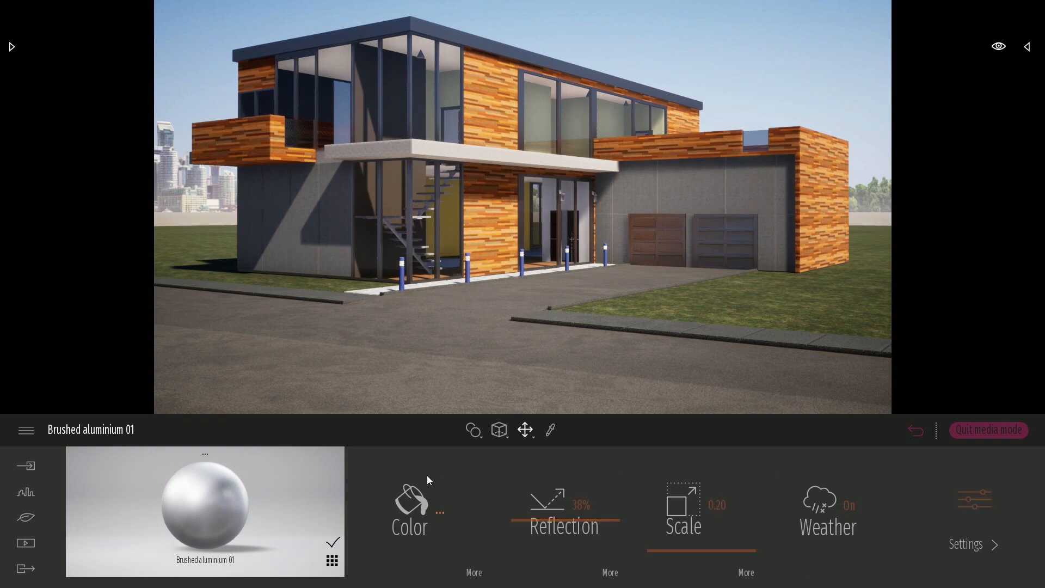
Darken the Brushed aluminium 01 color to a deeper grey and set its reflection to 41%
{"action": "left_click", "coordinate": [440, 511]}
{"action": "left_click_drag", "start_coordinate": [624, 191], "coordinate": [116, 428]}
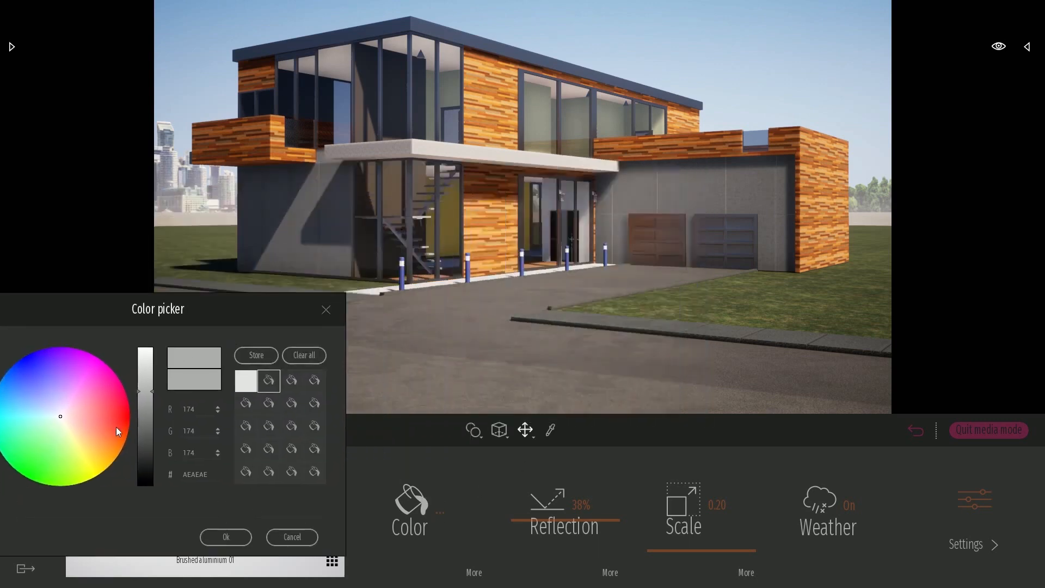
{"action": "left_click_drag", "start_coordinate": [146, 388], "coordinate": [148, 410]}
{"action": "left_click", "coordinate": [226, 537]}
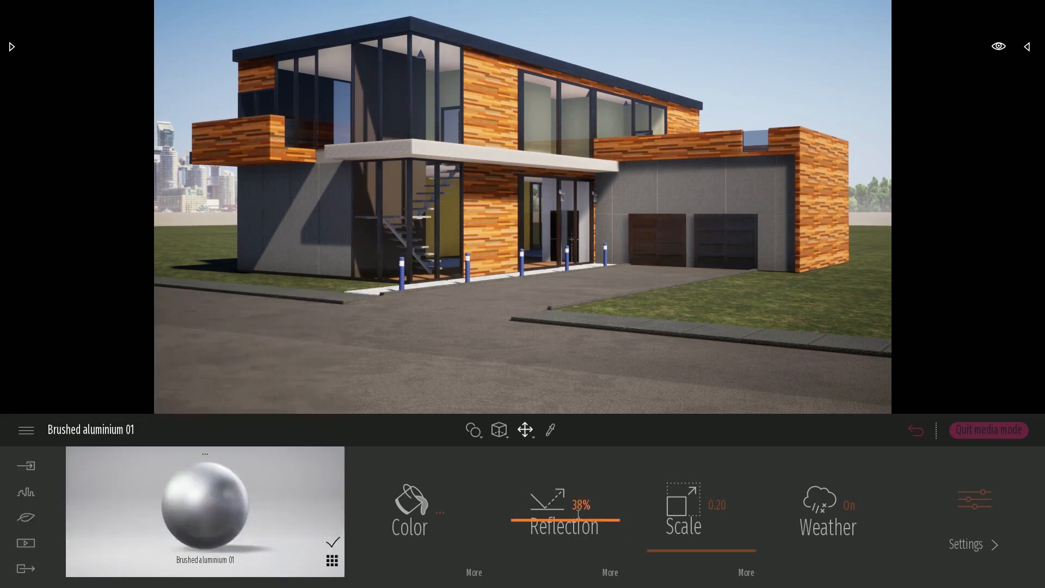
{"action": "left_click", "coordinate": [550, 526]}
{"action": "mouse_move", "coordinate": [550, 528]}
{"action": "left_mouse_down"}
{"action": "mouse_move", "coordinate": [549, 547]}
{"action": "mouse_move", "coordinate": [548, 482]}
{"action": "mouse_move", "coordinate": [546, 516]}
{"action": "left_mouse_up"}
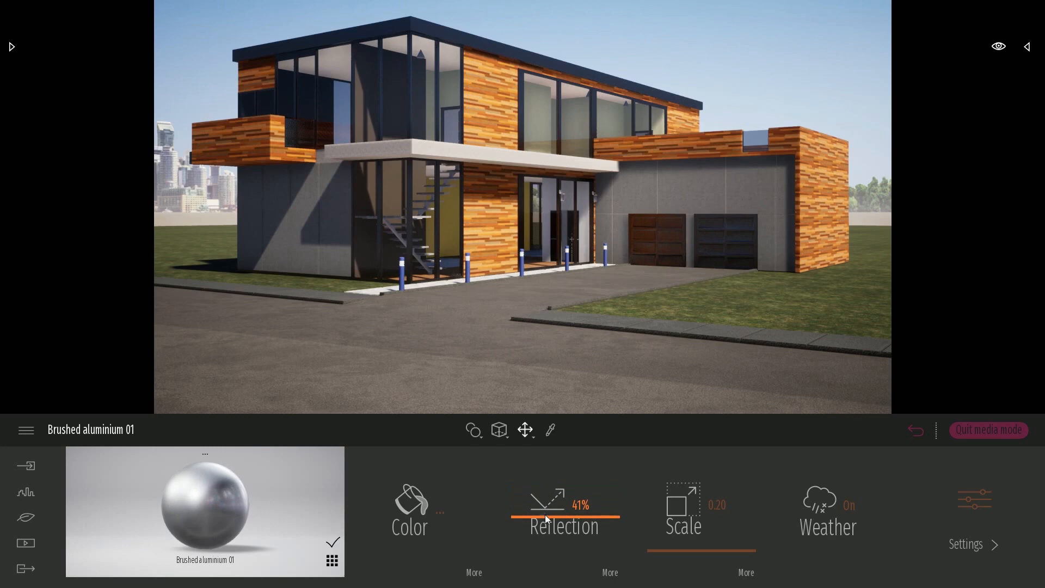
{"action": "mouse_move", "coordinate": [701, 247]}
{"action": "right_mouse_down"}
{"action": "mouse_move", "coordinate": [742, 234]}
{"action": "mouse_move", "coordinate": [681, 232]}
{"action": "mouse_move", "coordinate": [701, 247]}
{"action": "right_mouse_up"}
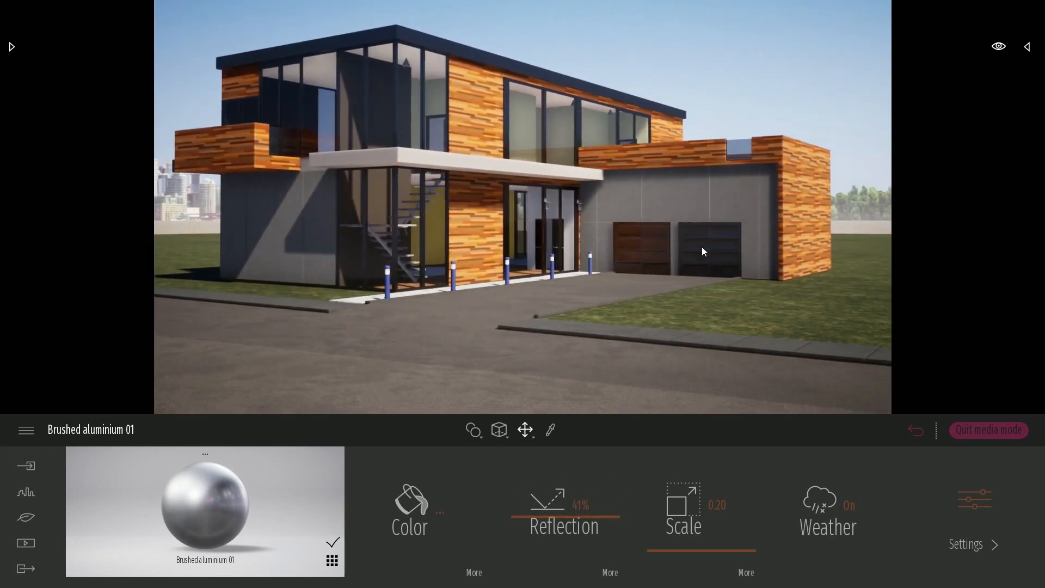
Open the scene graph, toggle the Addin folder's visibility off and back on, and close the scene graph
{"action": "left_click", "coordinate": [1028, 47]}
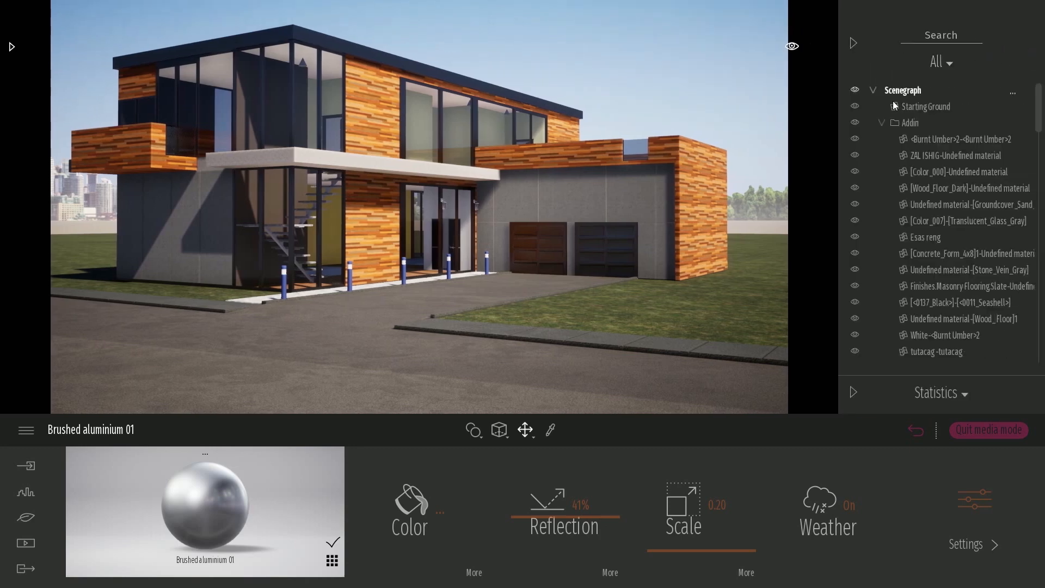
{"action": "mouse_move", "coordinate": [1038, 117]}
{"action": "left_mouse_down"}
{"action": "mouse_move", "coordinate": [1040, 348]}
{"action": "mouse_move", "coordinate": [1038, 109]}
{"action": "left_mouse_up"}
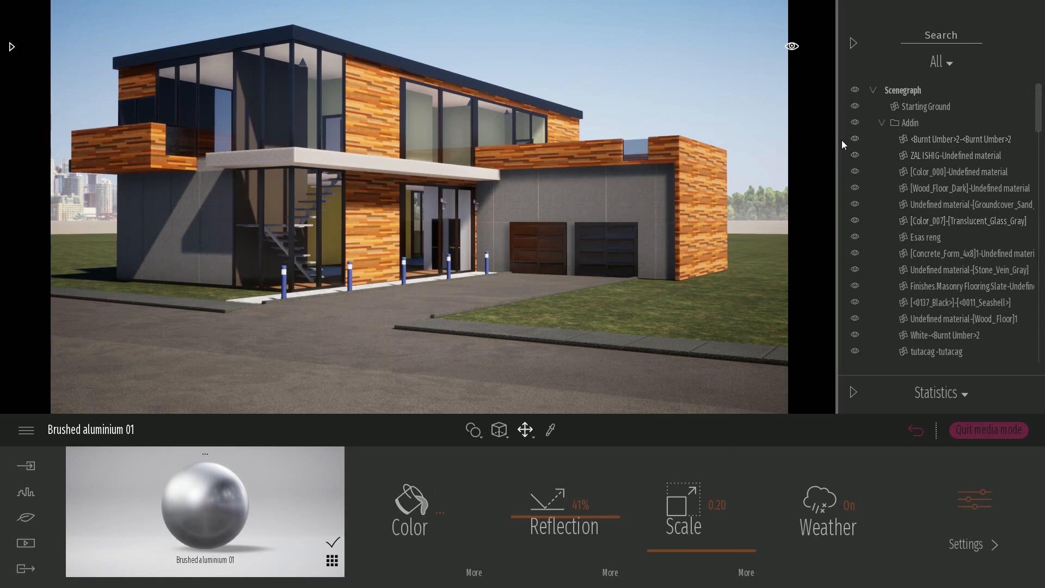
{"action": "left_click", "coordinate": [854, 123]}
{"action": "left_click", "coordinate": [854, 123]}
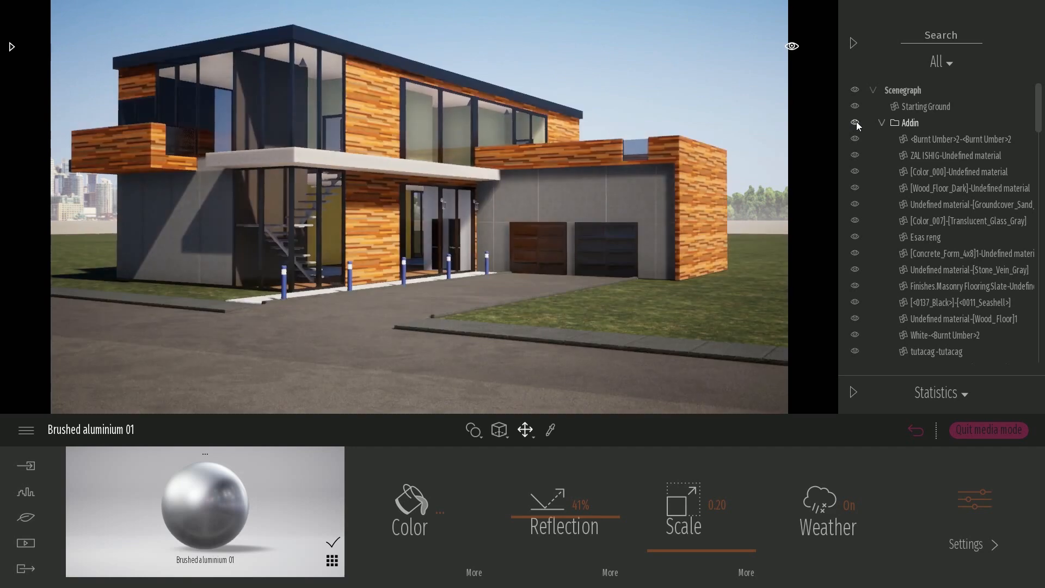
{"action": "left_click", "coordinate": [854, 43]}
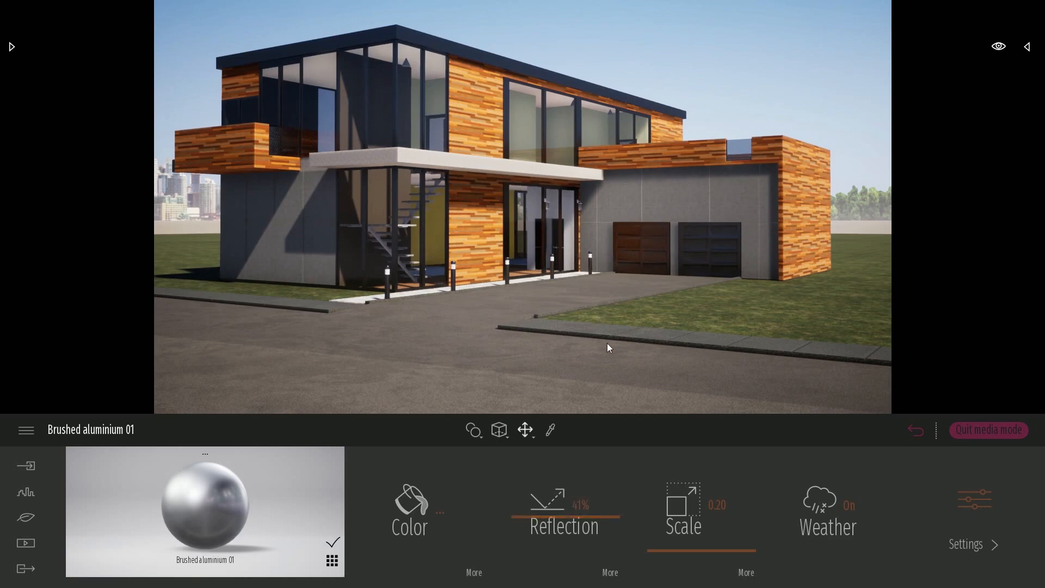
Reframe the house from farther back on the street and select Image 01 in the image media
{"action": "right_click_drag", "start_coordinate": [631, 239], "coordinate": [640, 282]}
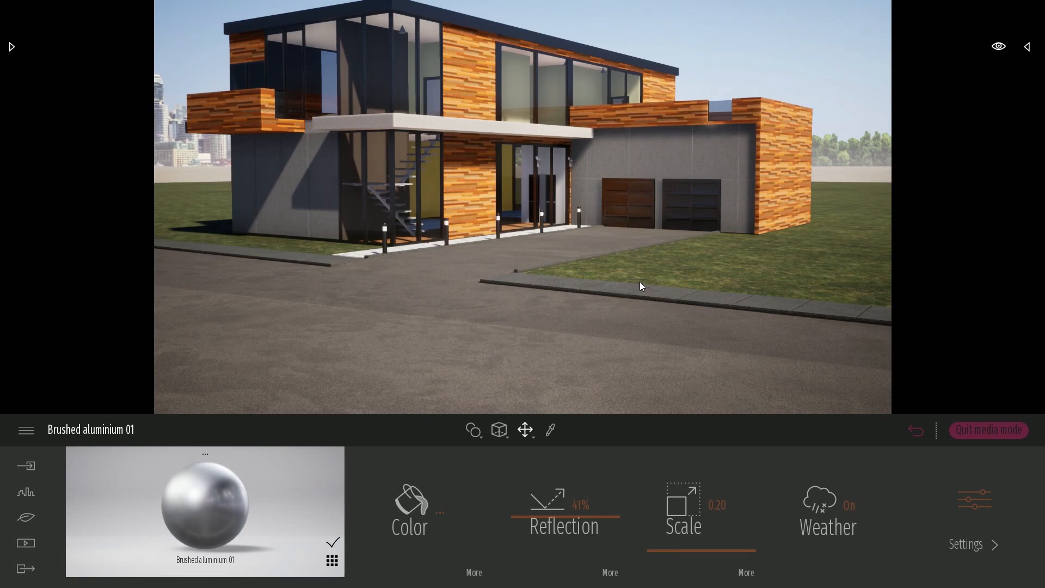
{"action": "key", "text": "s"}
{"action": "right_click_drag", "start_coordinate": [648, 281], "coordinate": [643, 243]}
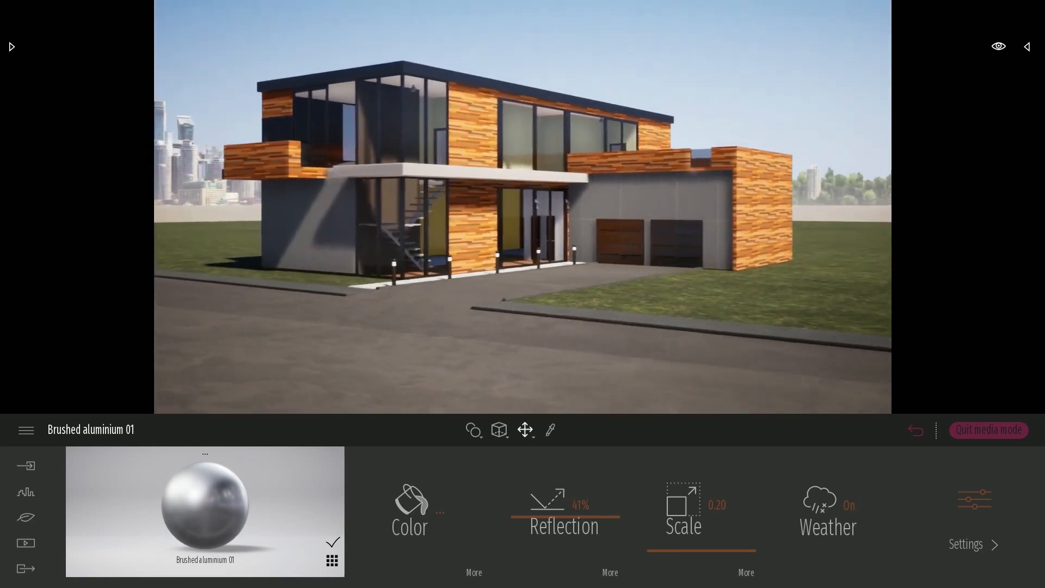
{"action": "key", "text": "a"}
{"action": "key", "text": "w"}
{"action": "left_click", "coordinate": [914, 433]}
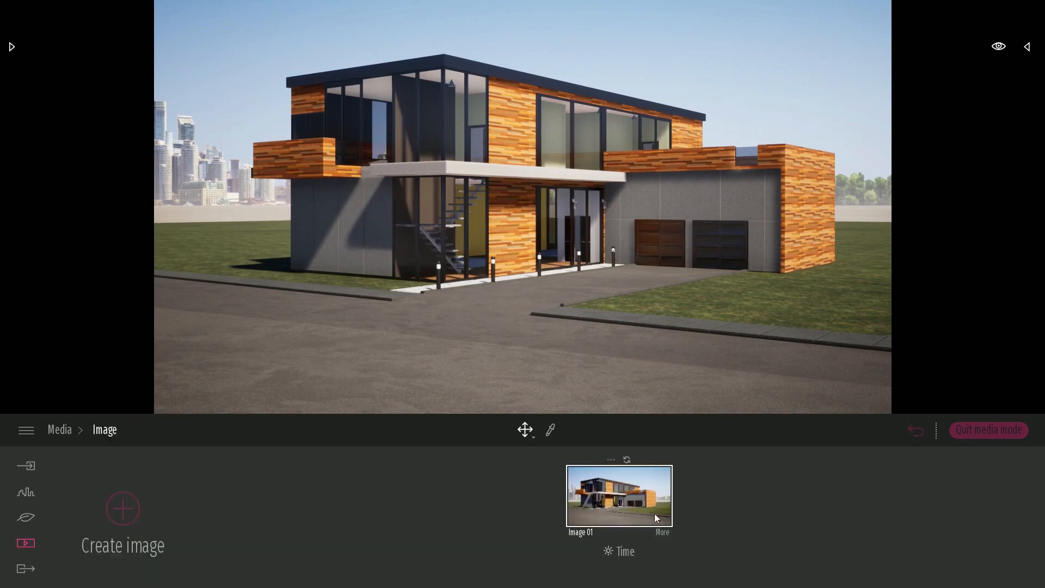
{"action": "left_click", "coordinate": [611, 502]}
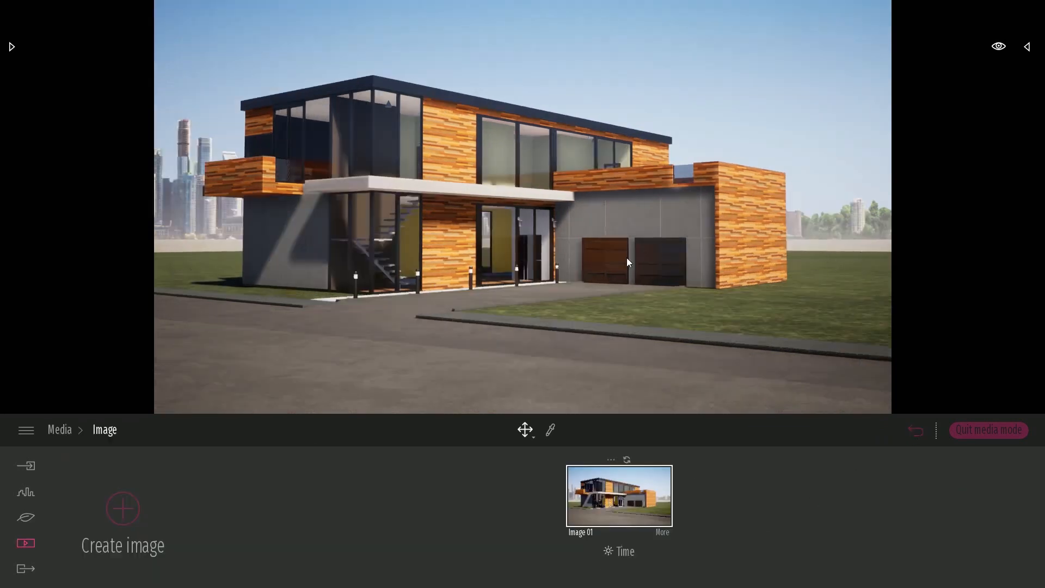
Turn to the paved ground beyond the model and locate it as Starting Ground in the scene graph
{"action": "right_click_drag", "start_coordinate": [816, 256], "coordinate": [703, 281]}
{"action": "key", "text": "e"}
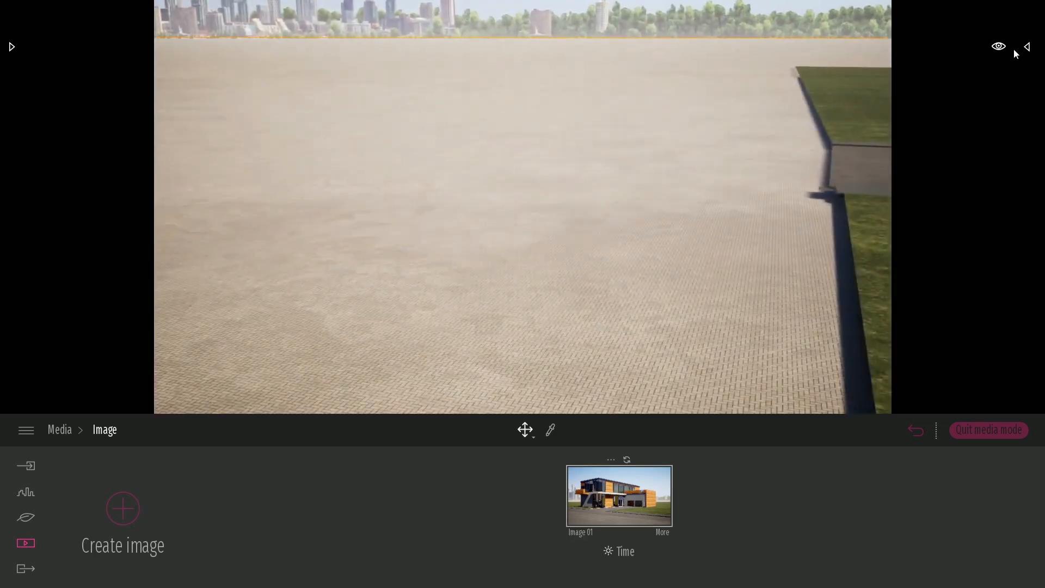
{"action": "left_click", "coordinate": [1027, 46]}
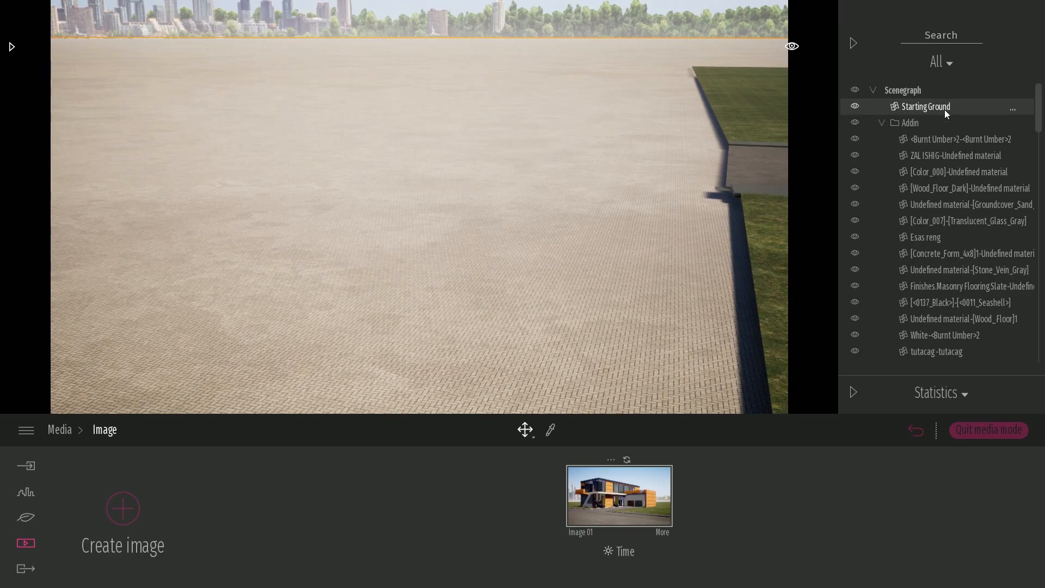
{"action": "right_click_drag", "start_coordinate": [562, 171], "coordinate": [615, 151]}
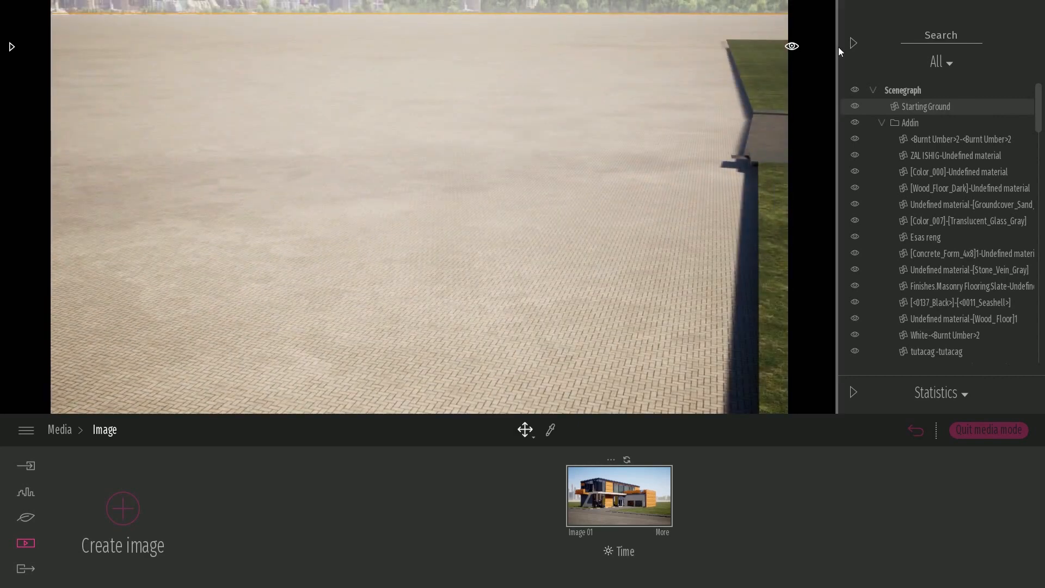
{"action": "left_click", "coordinate": [853, 42]}
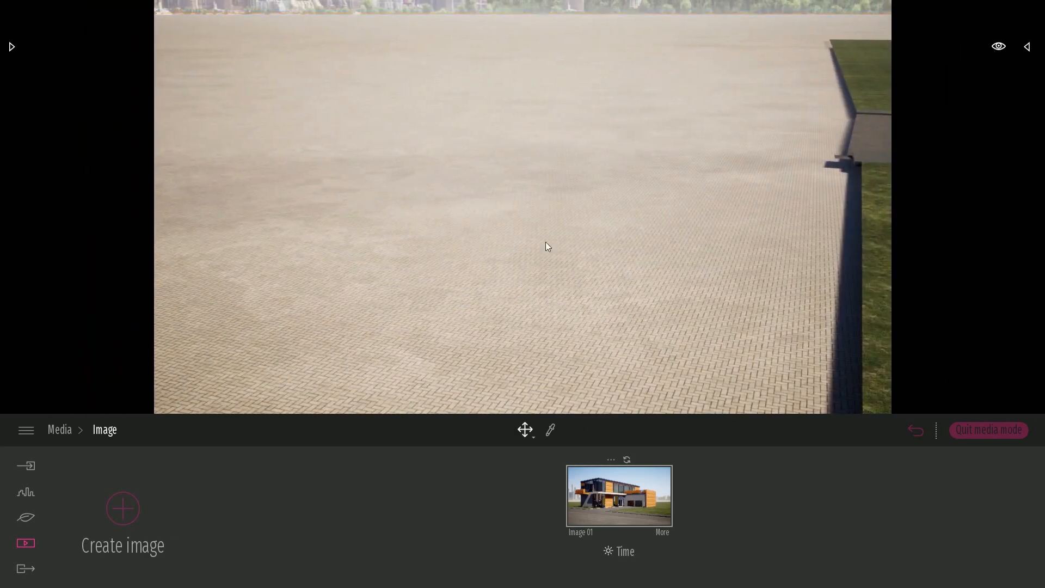
Sample the Grass 5 material from the plot's lawn and apply it to the paved ground around the model
{"action": "right_click_drag", "start_coordinate": [546, 247], "coordinate": [539, 191]}
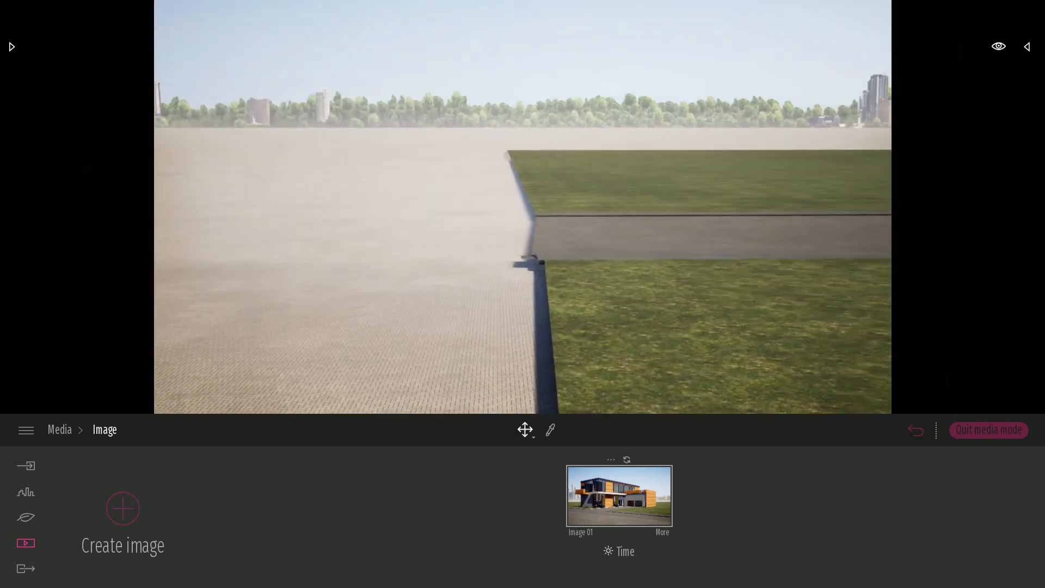
{"action": "right_click_drag", "start_coordinate": [413, 248], "coordinate": [526, 338]}
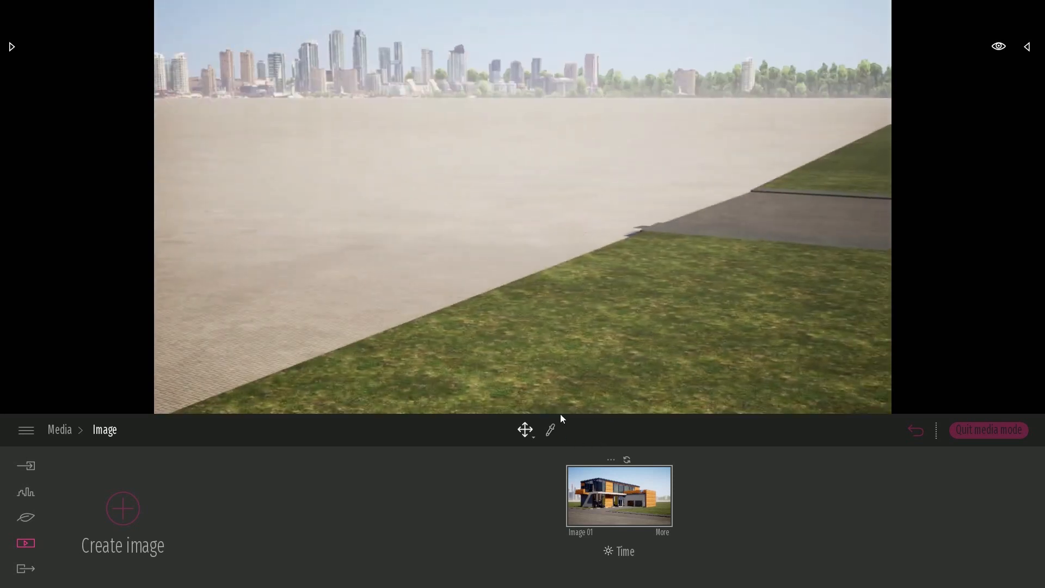
{"action": "left_click", "coordinate": [551, 431]}
{"action": "left_click", "coordinate": [597, 327]}
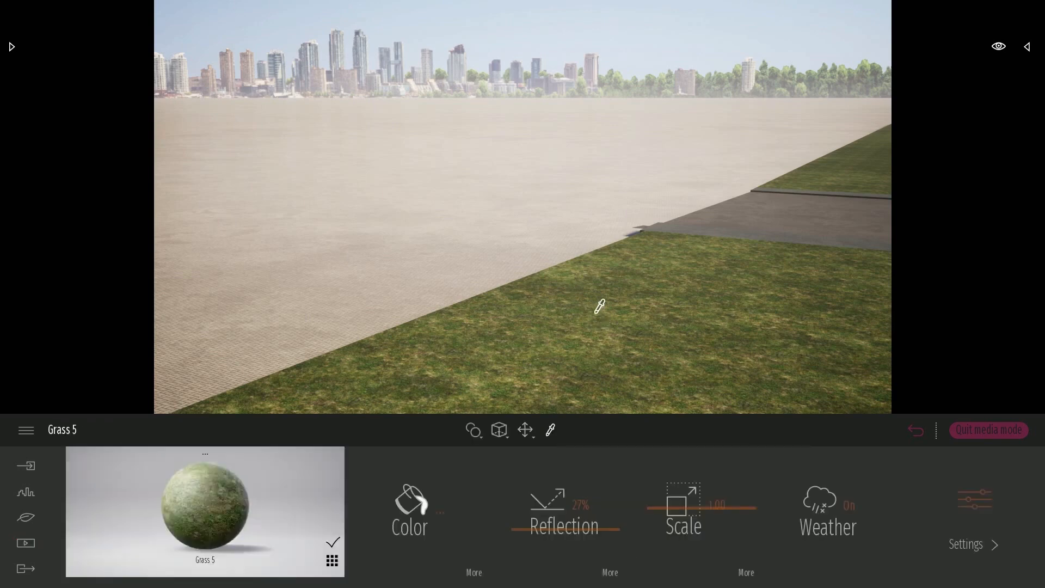
{"action": "left_click", "coordinate": [233, 323]}
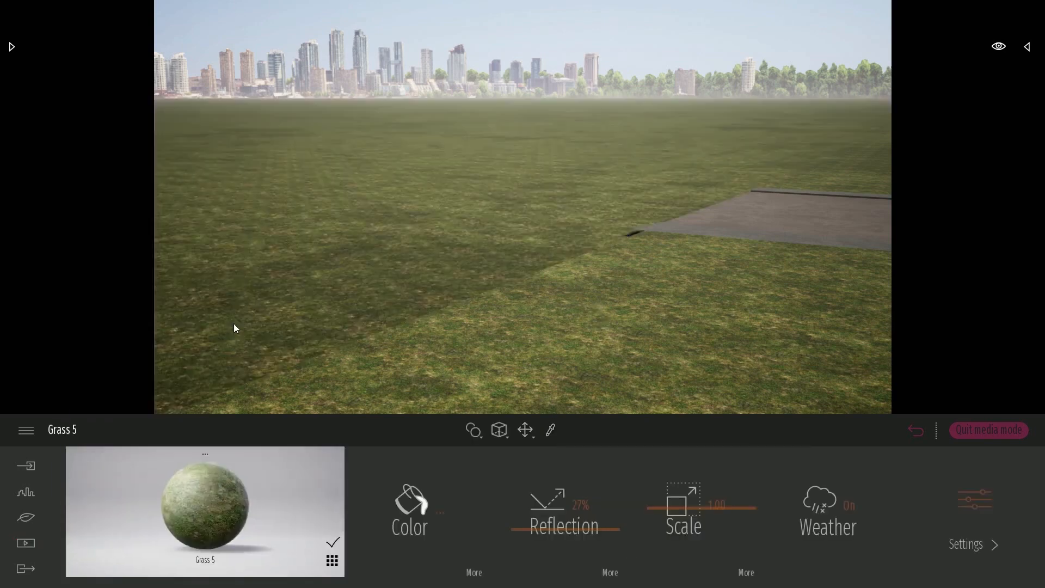
Examine the new grass ground around the road and the house from street level and from above
{"action": "right_click_drag", "start_coordinate": [250, 286], "coordinate": [256, 270]}
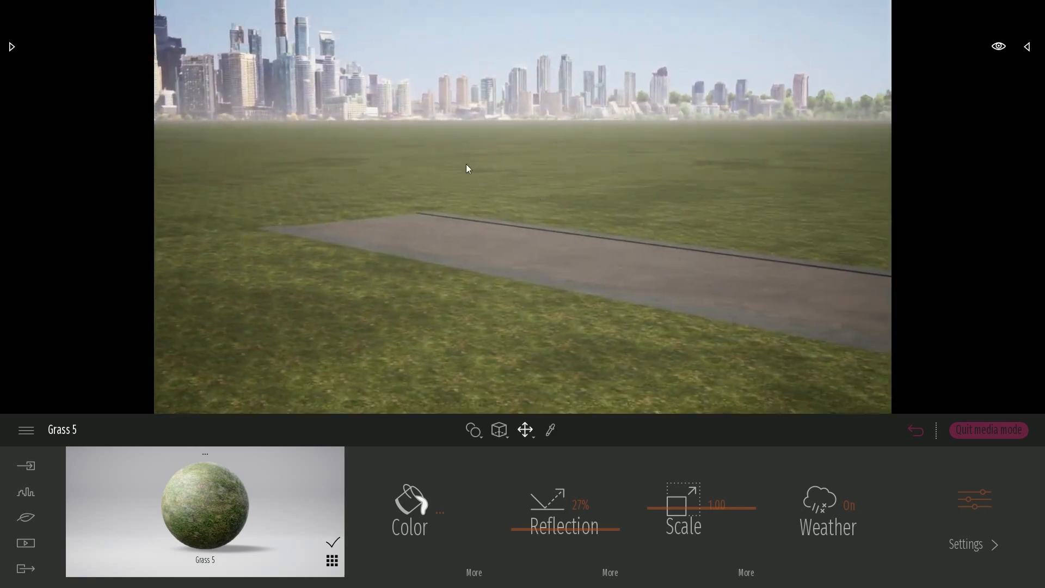
{"action": "right_click_drag", "start_coordinate": [466, 168], "coordinate": [512, 161]}
{"action": "right_click_drag", "start_coordinate": [438, 218], "coordinate": [436, 226]}
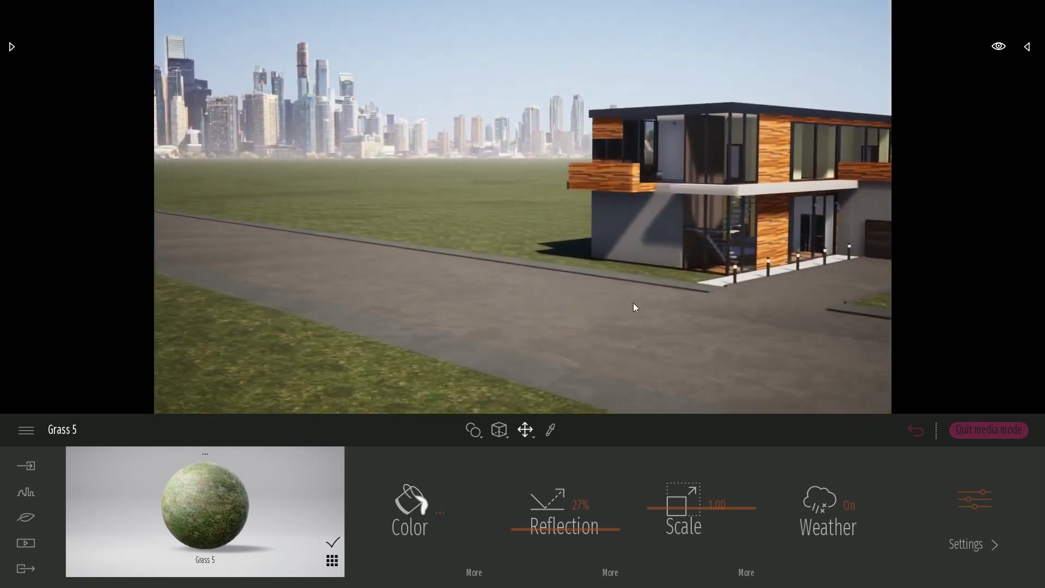
{"action": "right_click_drag", "start_coordinate": [635, 308], "coordinate": [434, 219]}
{"action": "scroll", "coordinate": [434, 220], "scroll_direction": "up", "scroll_amount": 5}
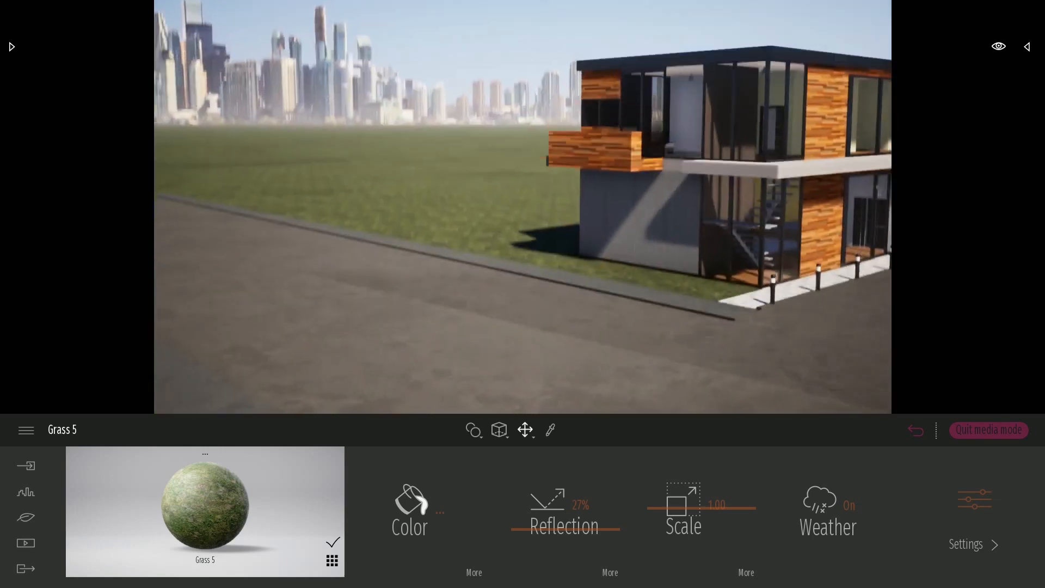
{"action": "middle_click_drag", "start_coordinate": [457, 163], "coordinate": [457, 197]}
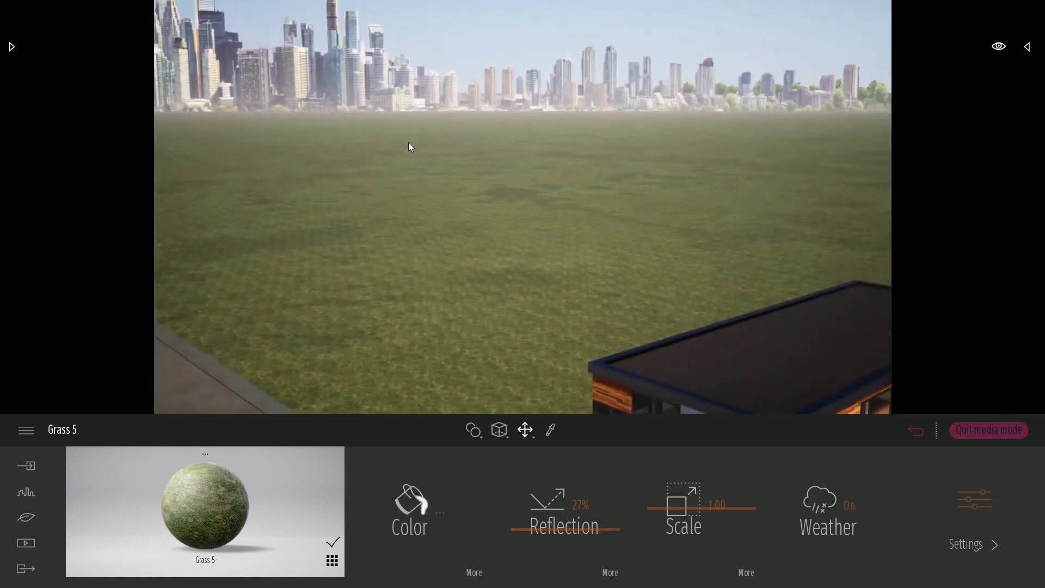
{"action": "right_click_drag", "start_coordinate": [774, 291], "coordinate": [541, 279]}
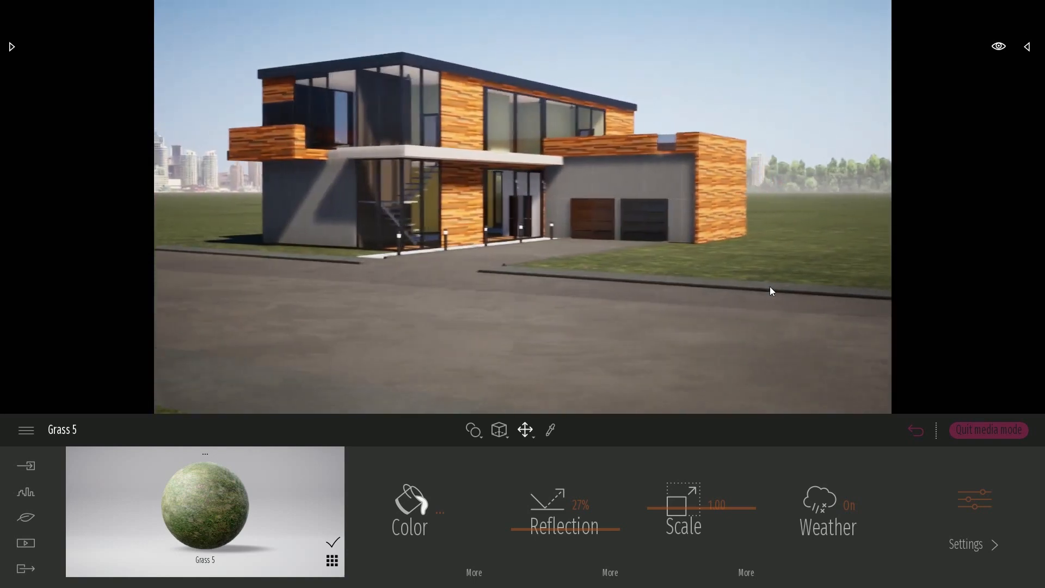
Place a row of five Blackgum trees from the vegetation library on the lawn beside the garage
{"action": "right_click_drag", "start_coordinate": [488, 208], "coordinate": [326, 141]}
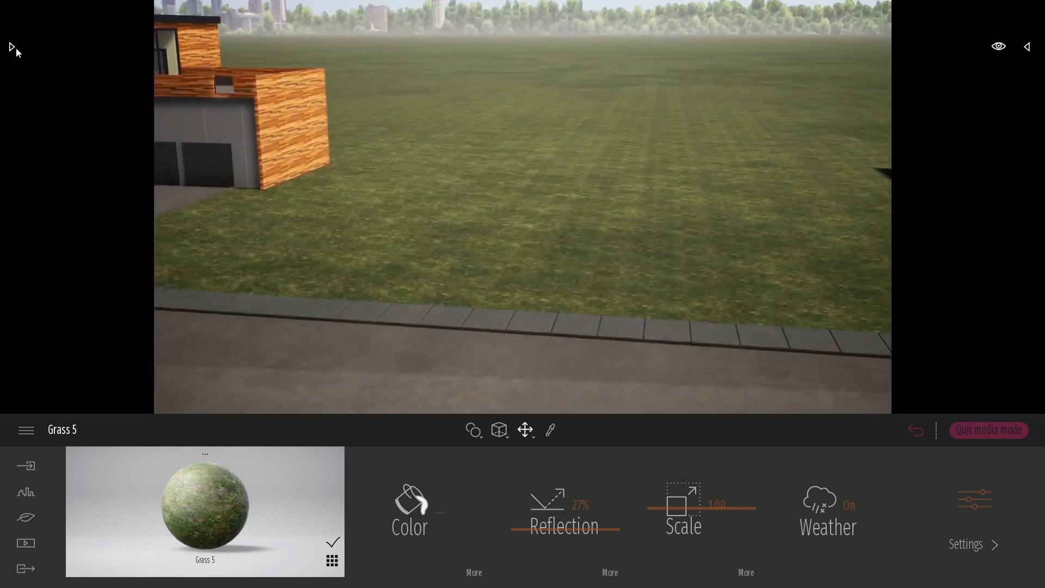
{"action": "left_click", "coordinate": [13, 47]}
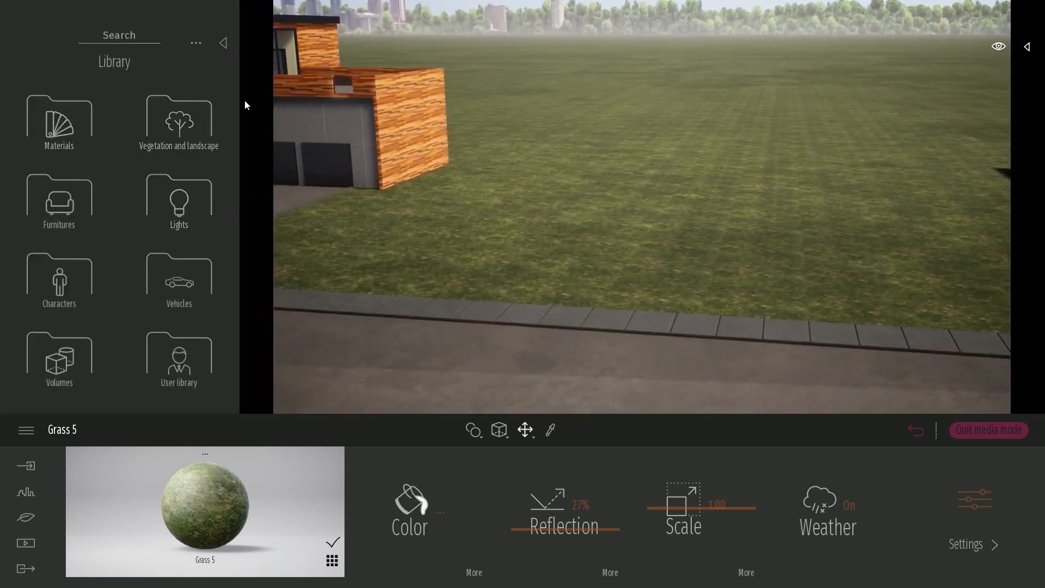
{"action": "left_click", "coordinate": [191, 123]}
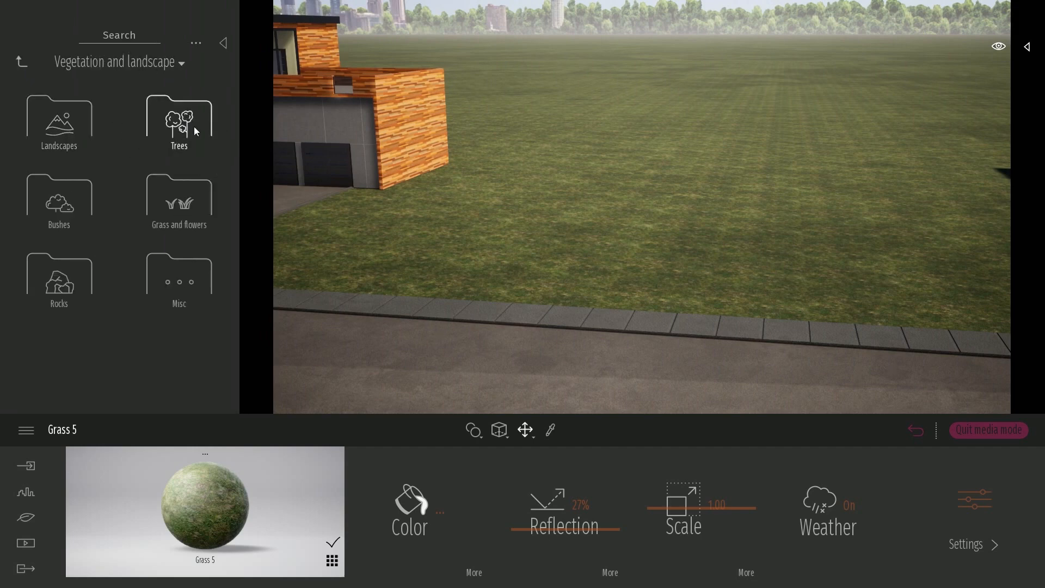
{"action": "left_click", "coordinate": [195, 130]}
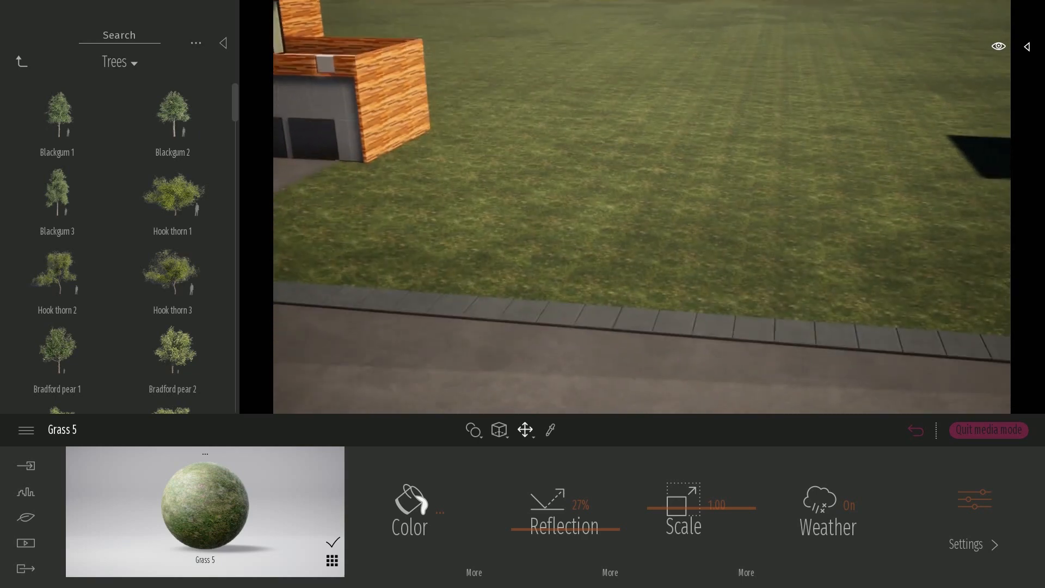
{"action": "right_click_drag", "start_coordinate": [736, 191], "coordinate": [736, 191]}
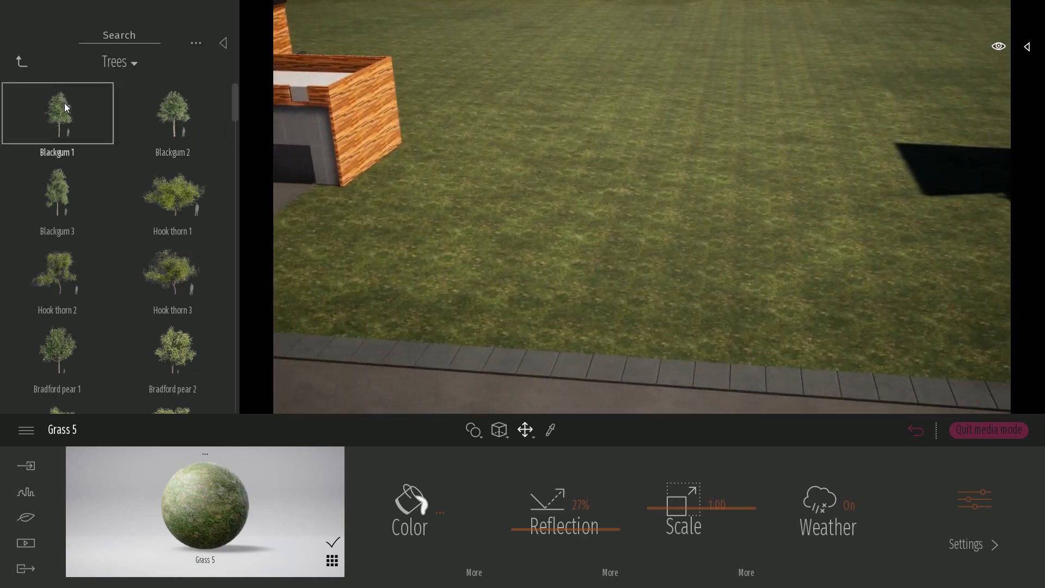
{"action": "left_click_drag", "start_coordinate": [186, 157], "coordinate": [576, 175]}
{"action": "left_click_drag", "start_coordinate": [60, 120], "coordinate": [779, 182]}
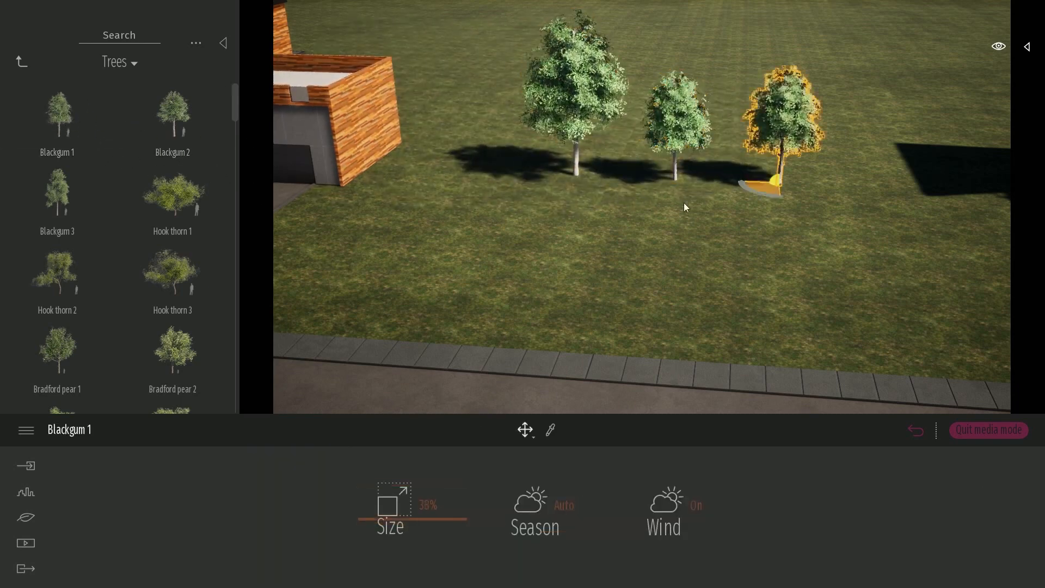
{"action": "left_click_drag", "start_coordinate": [69, 133], "coordinate": [881, 194]}
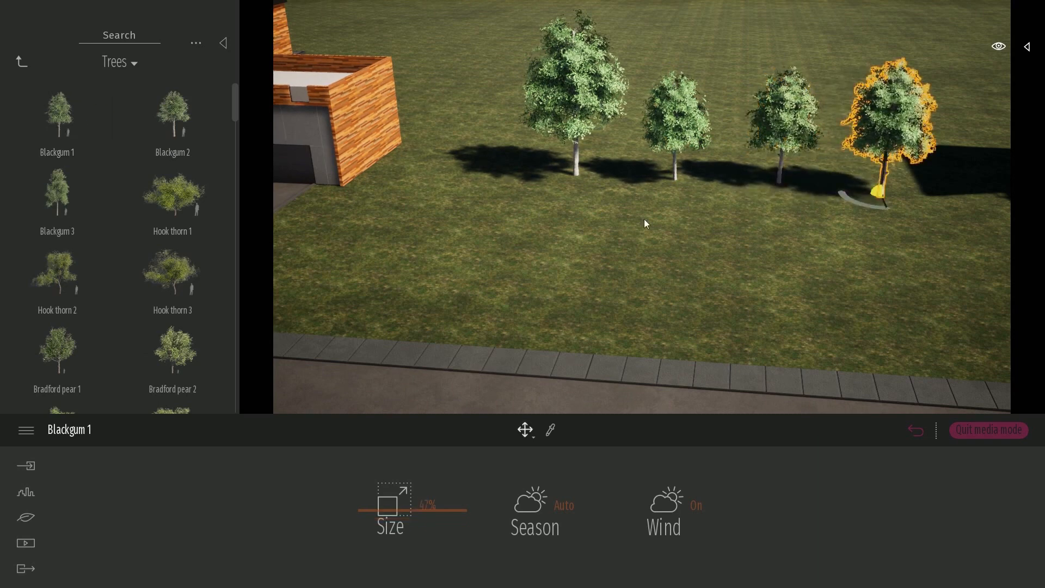
{"action": "left_click_drag", "start_coordinate": [60, 120], "coordinate": [978, 197]}
Delete all five Blackgum trees in the row beside the garage
{"action": "left_click", "coordinate": [746, 198]}
{"action": "key", "text": "d"}
{"action": "key", "text": "d"}
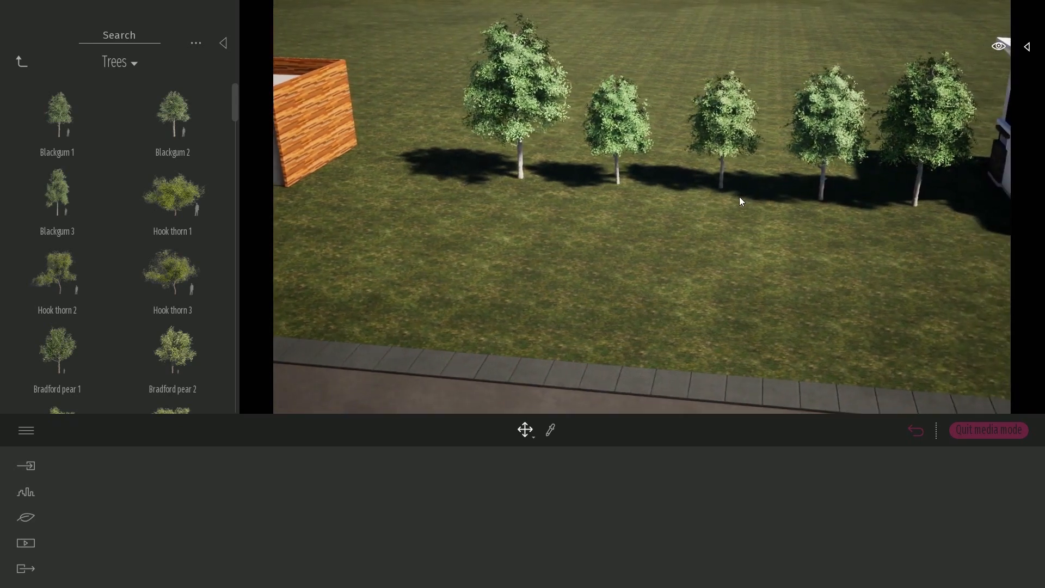
{"action": "left_click", "coordinate": [915, 106]}
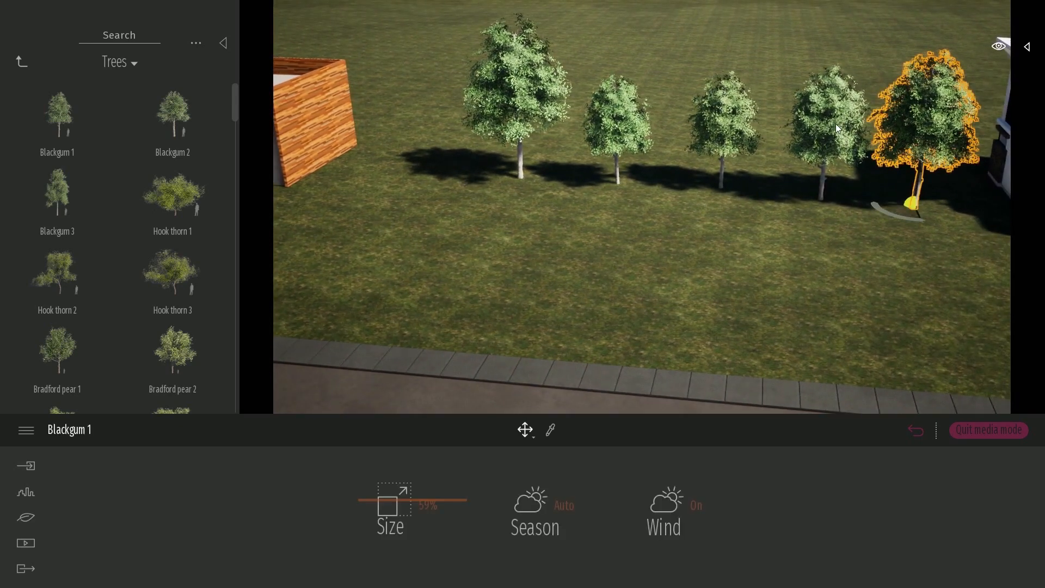
{"action": "left_click", "coordinate": [832, 119], "text": "ctrl"}
{"action": "left_click", "coordinate": [730, 115], "text": "ctrl"}
{"action": "left_click", "coordinate": [617, 111], "text": "ctrl"}
{"action": "left_click", "coordinate": [504, 77], "text": "ctrl"}
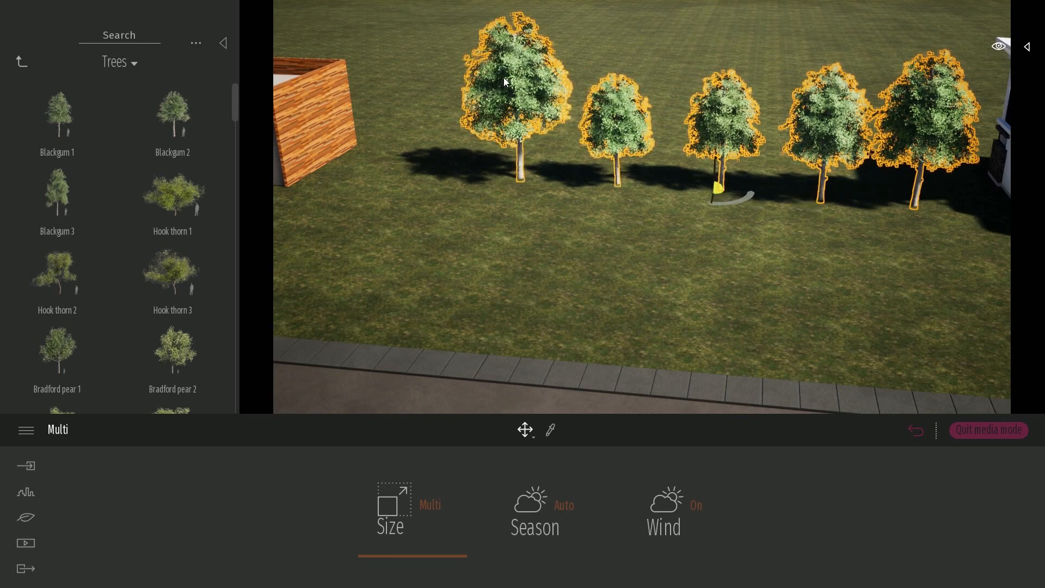
{"action": "key", "text": "Delete"}
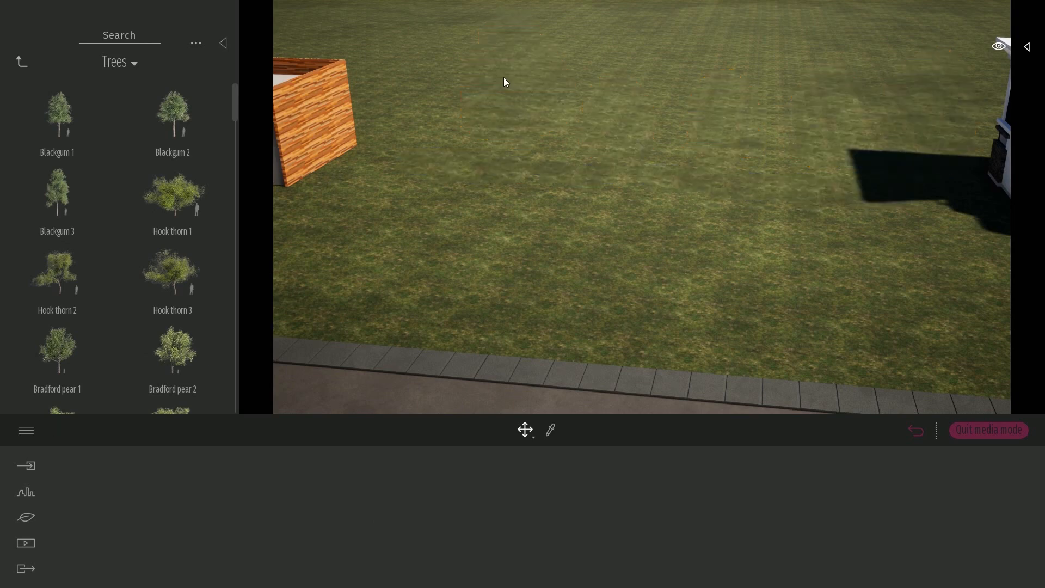
Scatter a mix of Blackgum 2, Hook thorn 1 and Bradford pear 2 trees over the lawn between the garage and the neighbouring building
{"action": "right_click_drag", "start_coordinate": [508, 79], "coordinate": [456, 49]}
{"action": "key", "text": "q"}
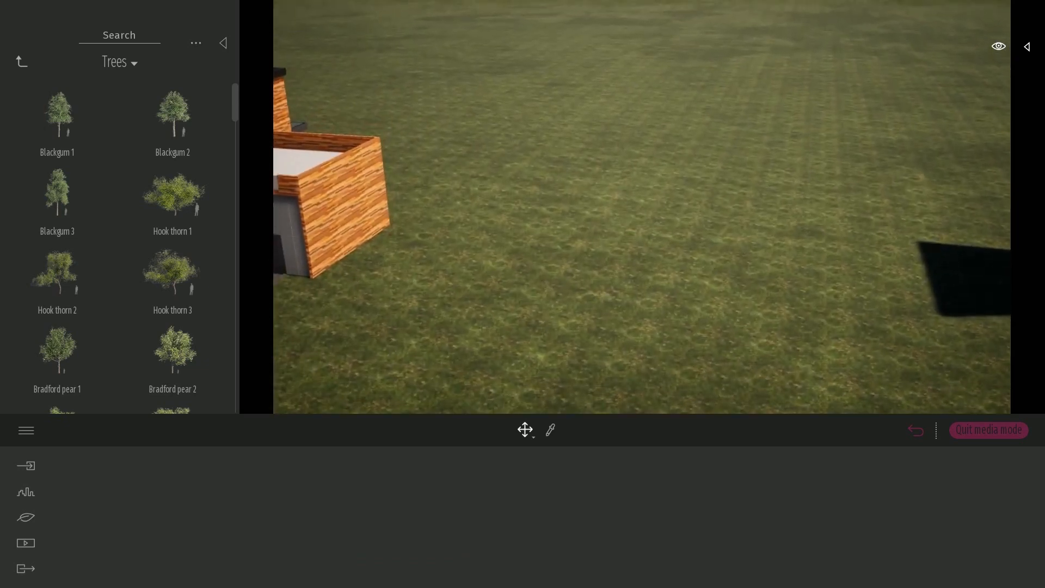
{"action": "right_click_drag", "start_coordinate": [655, 175], "coordinate": [635, 196]}
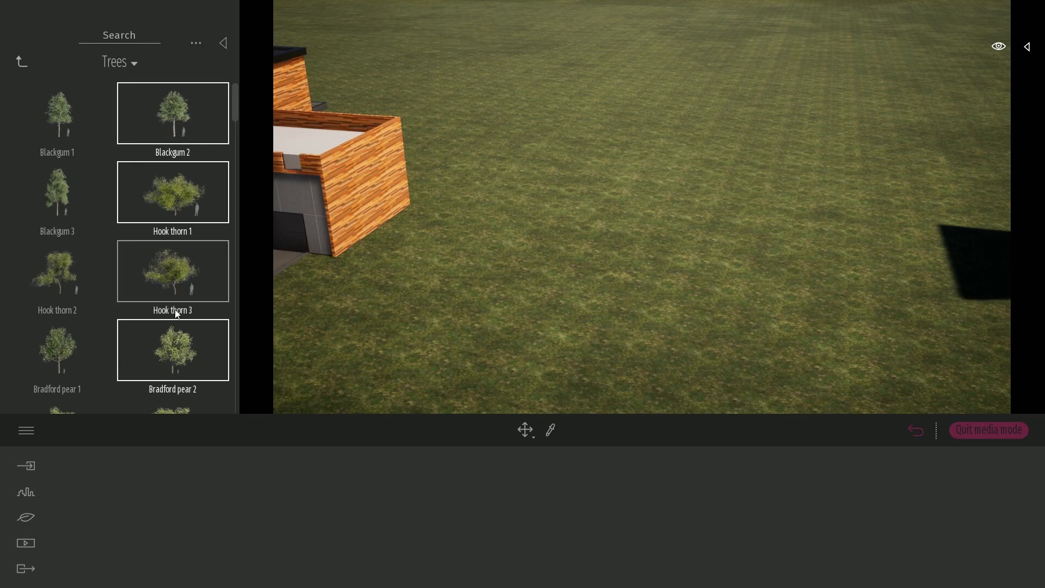
{"action": "left_click_drag", "start_coordinate": [177, 314], "coordinate": [566, 184]}
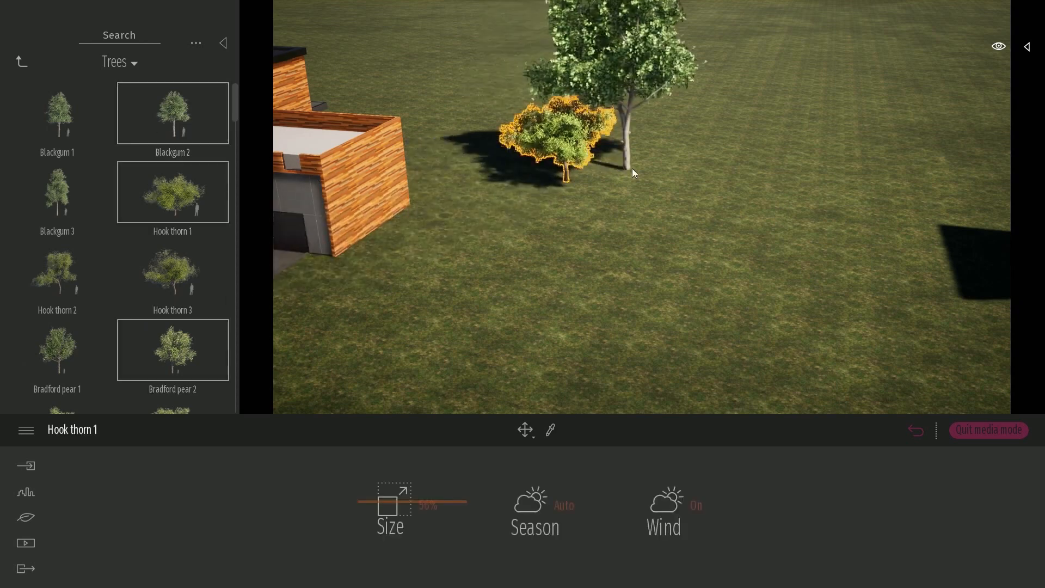
{"action": "left_click", "coordinate": [655, 135]}
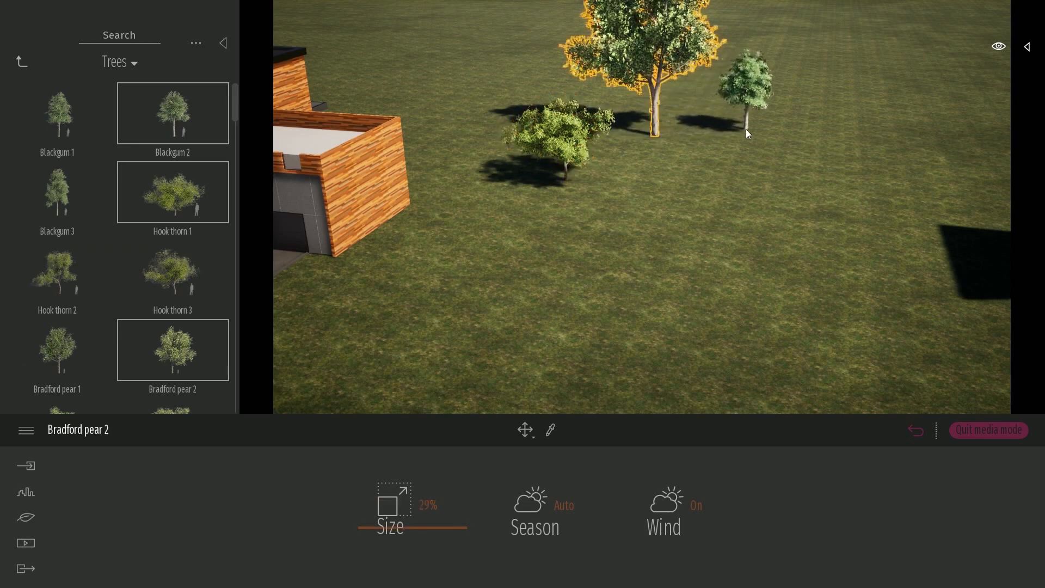
{"action": "left_click", "coordinate": [747, 129]}
{"action": "left_click", "coordinate": [816, 132]}
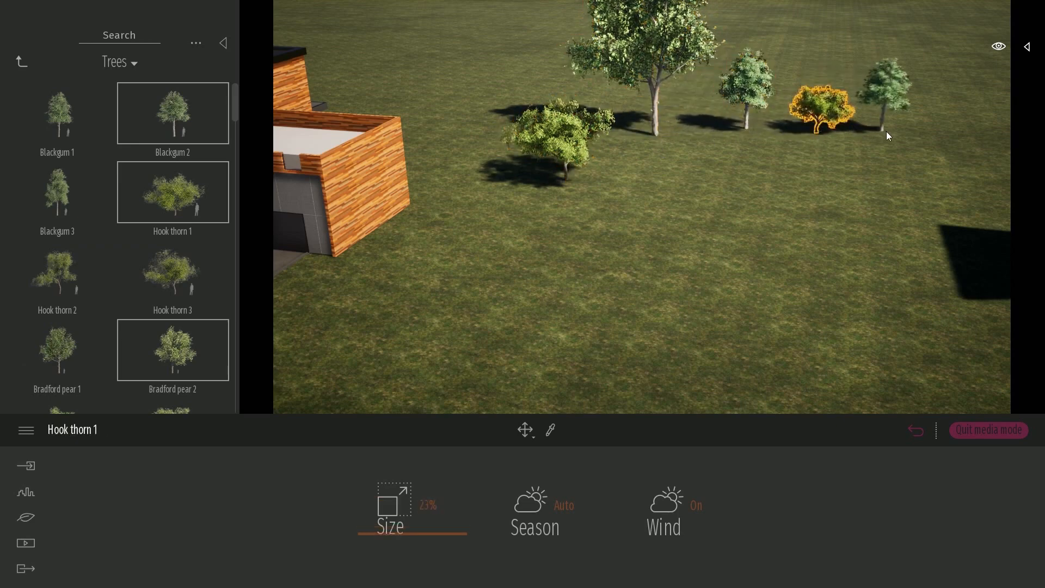
{"action": "left_click", "coordinate": [892, 131]}
{"action": "left_click", "coordinate": [940, 173]}
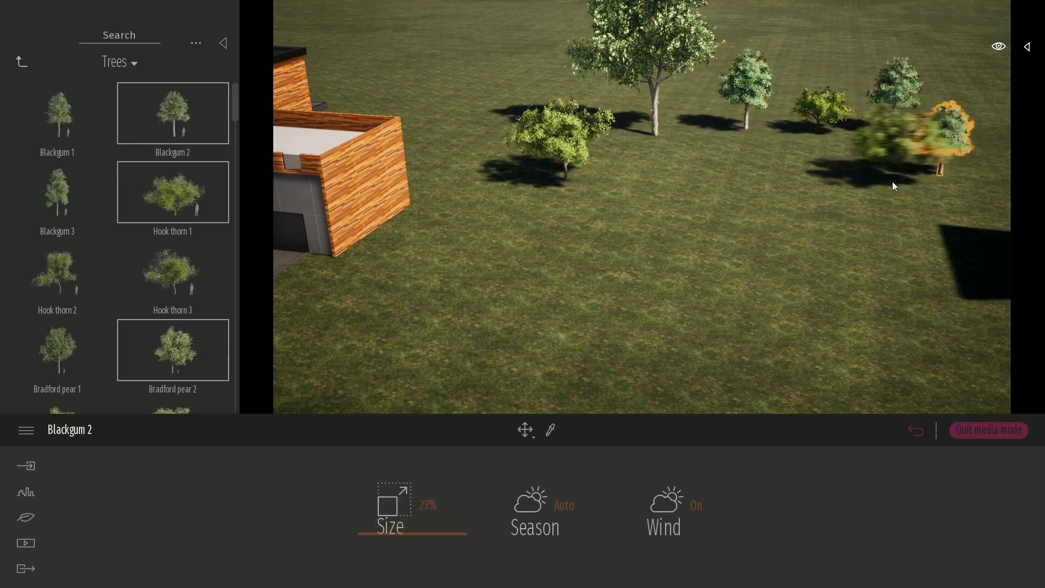
{"action": "left_click", "coordinate": [867, 168]}
{"action": "left_click", "coordinate": [750, 160]}
{"action": "left_click", "coordinate": [668, 168]}
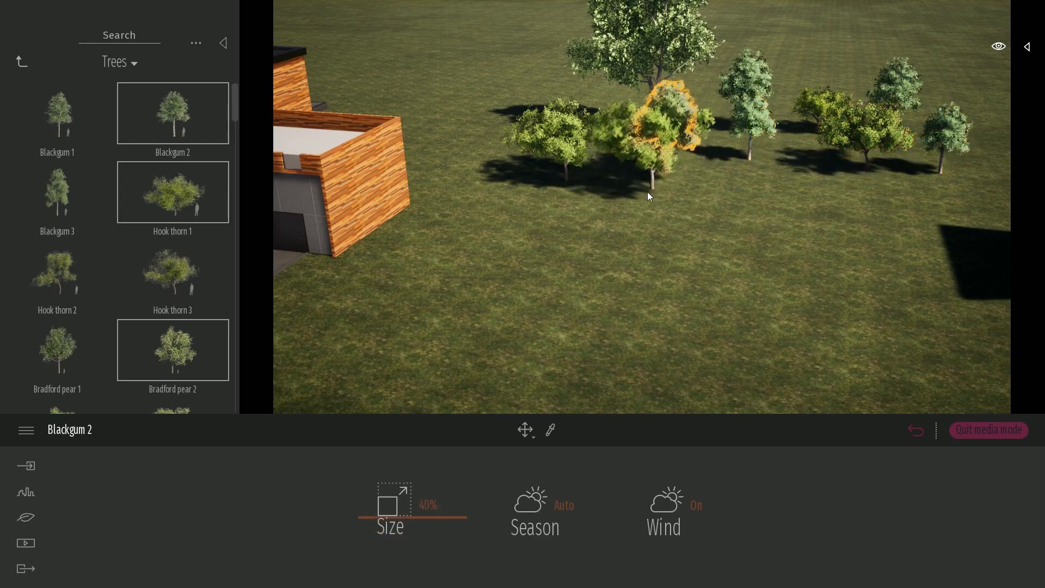
{"action": "left_click", "coordinate": [620, 206]}
{"action": "left_click", "coordinate": [730, 235]}
{"action": "left_click", "coordinate": [902, 232]}
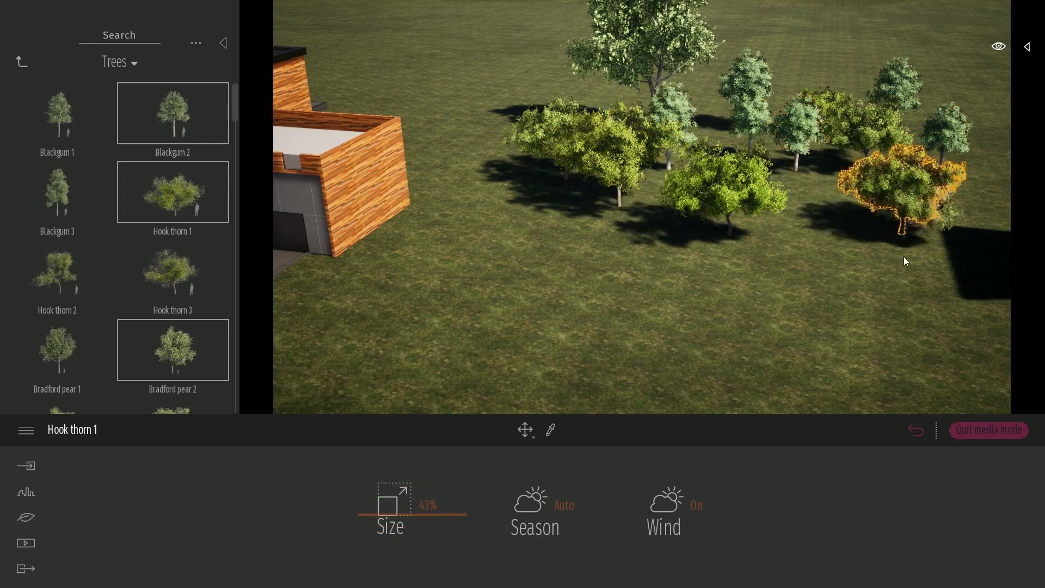
{"action": "left_click", "coordinate": [889, 309]}
{"action": "left_click", "coordinate": [761, 328]}
{"action": "left_click", "coordinate": [586, 245]}
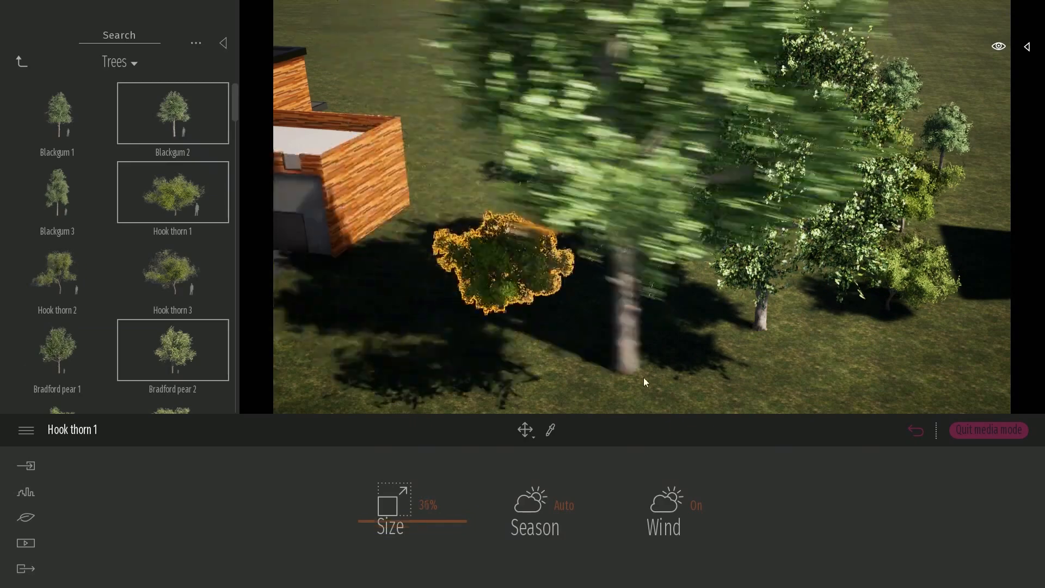
{"action": "left_click", "coordinate": [691, 253]}
Extend the mixed Blackgum 2, Hook thorn 1 and Bradford pear 2 planting across the open lawn behind the two buildings
{"action": "scroll", "coordinate": [691, 252], "scroll_direction": "down", "scroll_amount": 10}
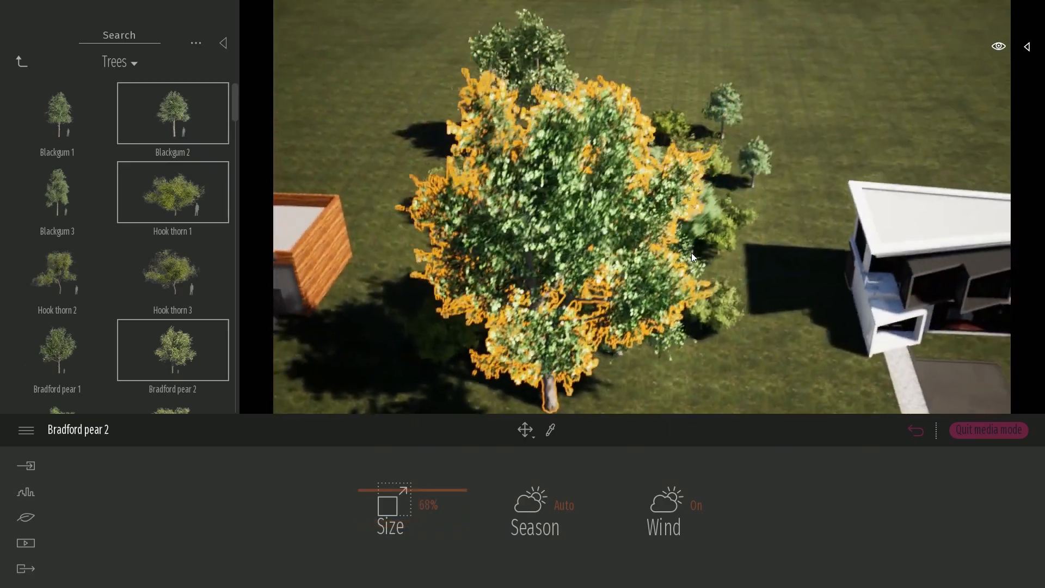
{"action": "right_click_drag", "start_coordinate": [696, 120], "coordinate": [694, 110]}
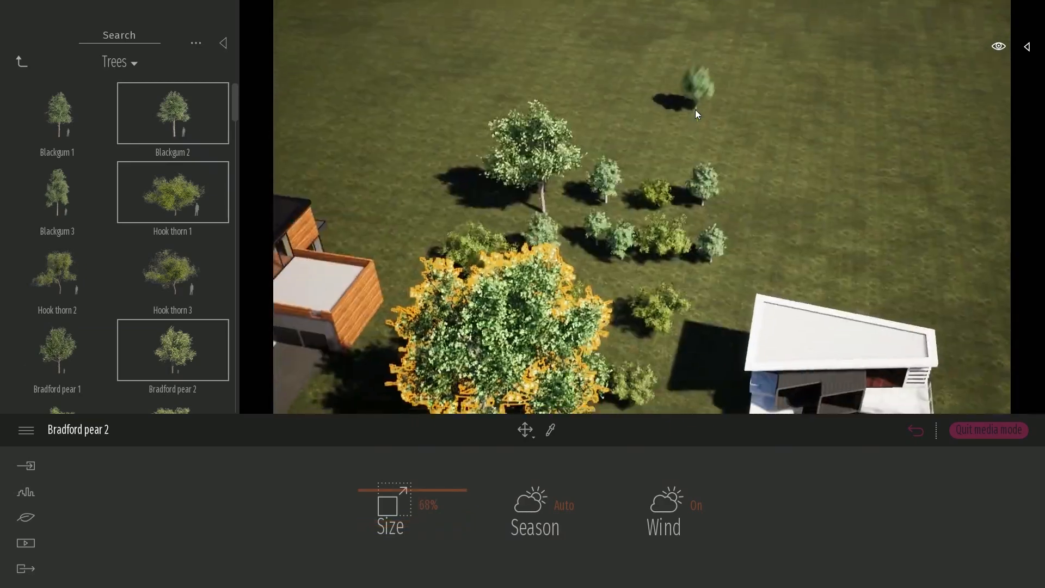
{"action": "left_click", "coordinate": [502, 99]}
{"action": "left_click", "coordinate": [566, 93]}
{"action": "left_click", "coordinate": [614, 86]}
{"action": "left_click", "coordinate": [492, 162]}
{"action": "left_click", "coordinate": [491, 128]}
{"action": "left_click", "coordinate": [575, 113]}
{"action": "left_click", "coordinate": [589, 182]}
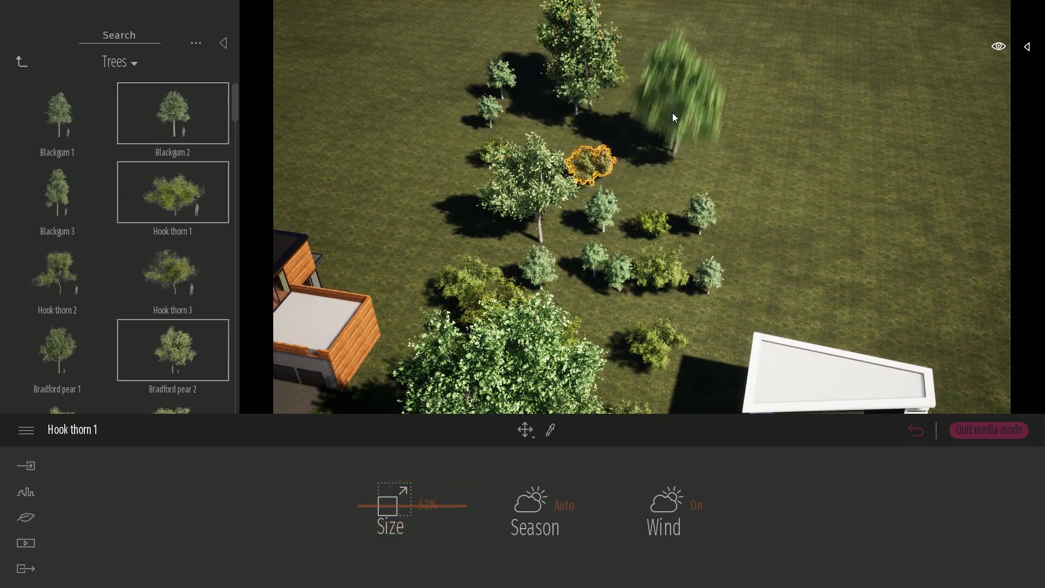
{"action": "left_click", "coordinate": [669, 137]}
{"action": "left_click", "coordinate": [594, 163]}
{"action": "left_click", "coordinate": [674, 161]}
{"action": "left_click", "coordinate": [637, 209]}
{"action": "left_click", "coordinate": [750, 190]}
{"action": "left_click", "coordinate": [700, 213]}
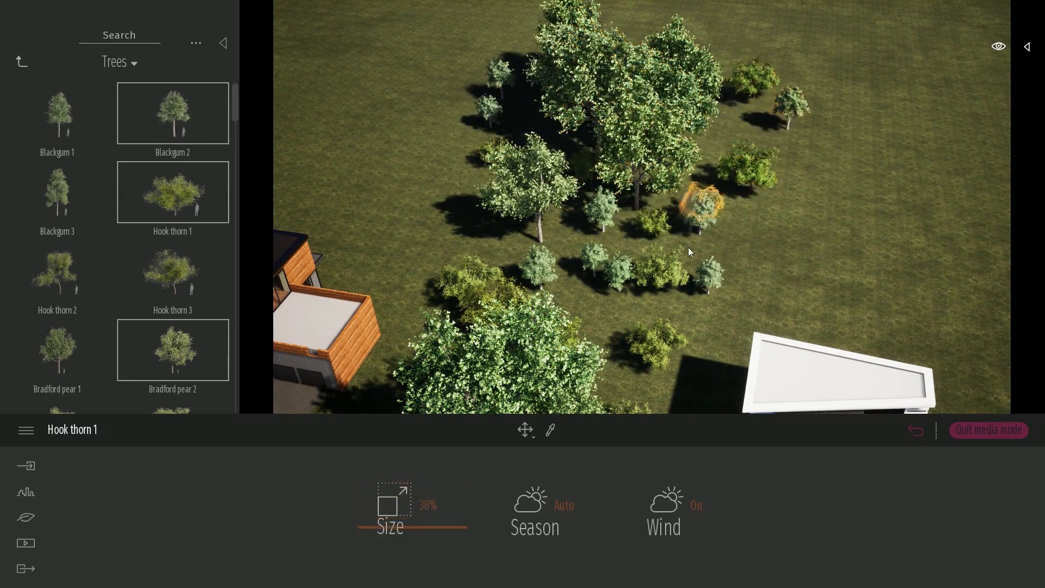
{"action": "left_click", "coordinate": [734, 291]}
{"action": "left_click", "coordinate": [795, 230]}
{"action": "left_click", "coordinate": [737, 128]}
{"action": "left_click", "coordinate": [758, 247]}
{"action": "left_click", "coordinate": [789, 130]}
{"action": "left_click", "coordinate": [812, 174]}
{"action": "left_click", "coordinate": [848, 162]}
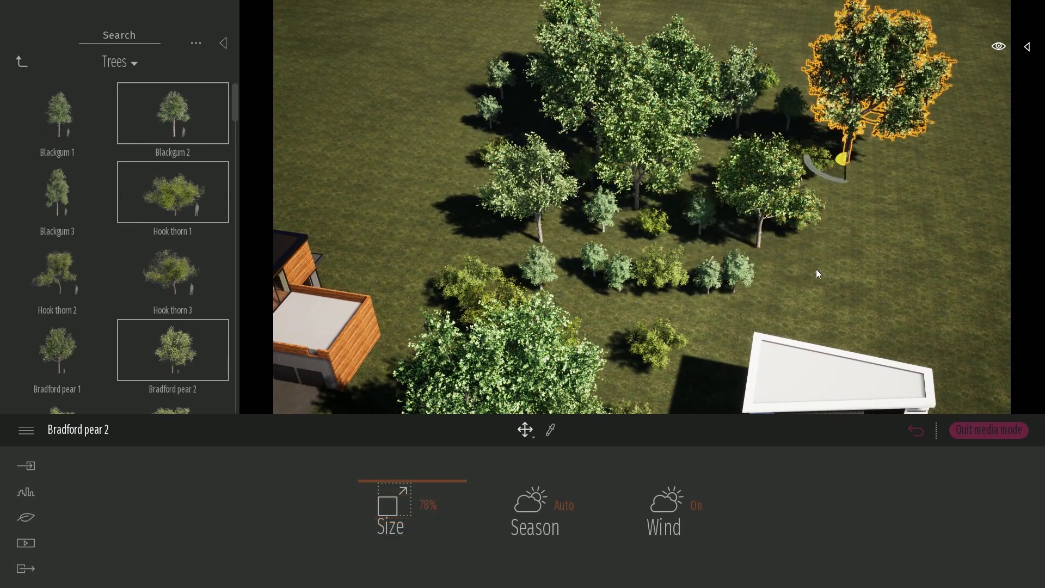
{"action": "key", "text": "Escape"}
{"action": "right_click_drag", "start_coordinate": [816, 269], "coordinate": [760, 281]}
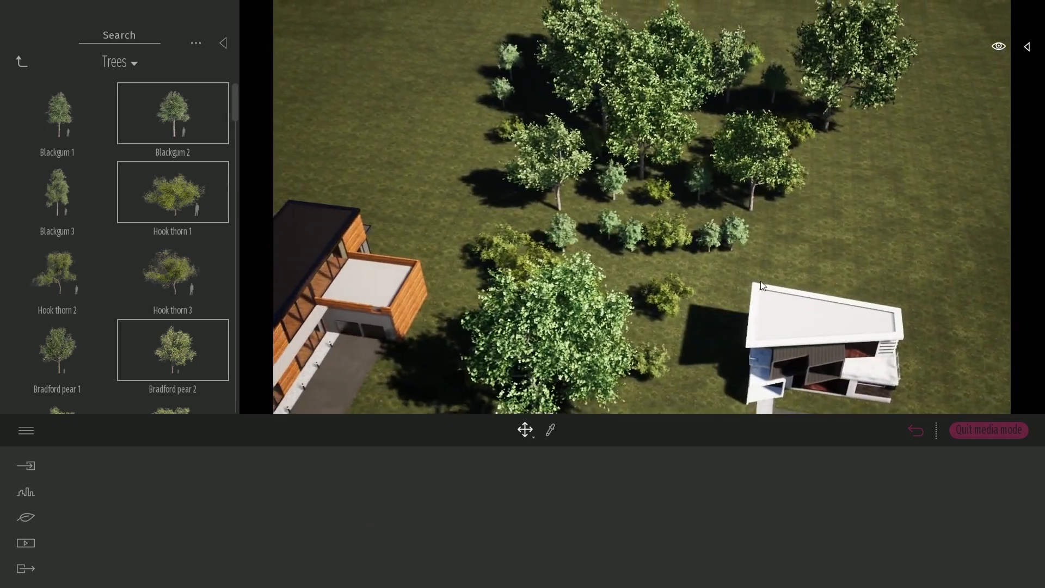
Select all the scattered Hook thorn 1, Bradford pear 2 and Blackgum 2 trees in the scene graph and delete them
{"action": "left_click", "coordinate": [1028, 50]}
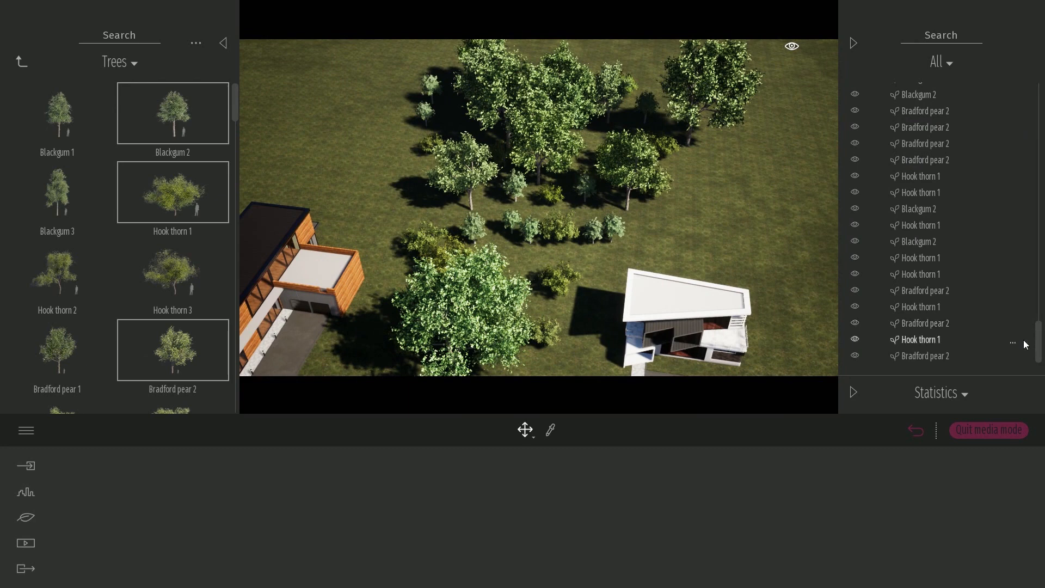
{"action": "left_click", "coordinate": [927, 355]}
{"action": "scroll", "coordinate": [945, 296], "scroll_direction": "up", "scroll_amount": 3}
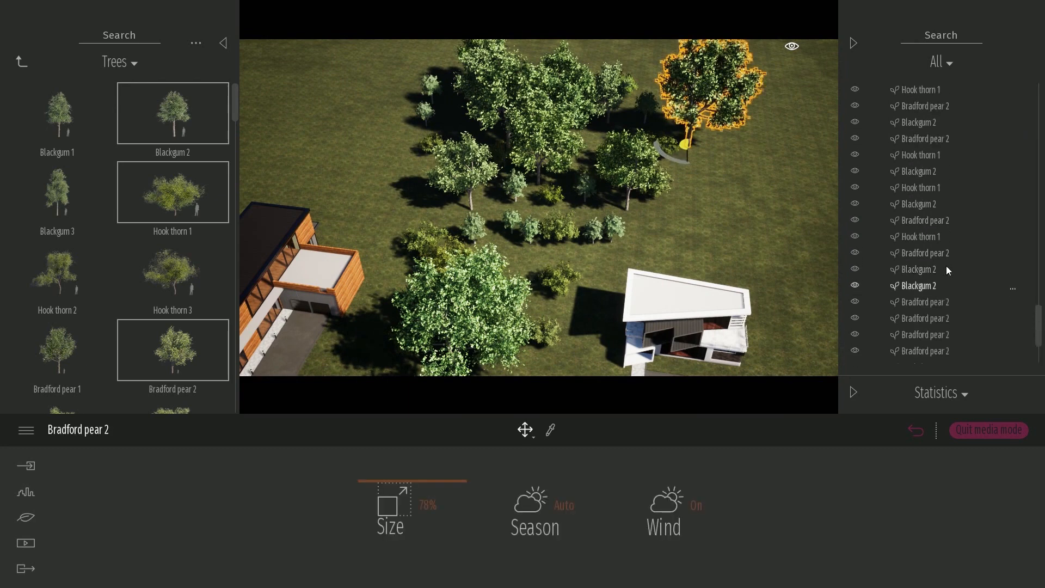
{"action": "scroll", "coordinate": [923, 185], "scroll_direction": "up", "scroll_amount": 5}
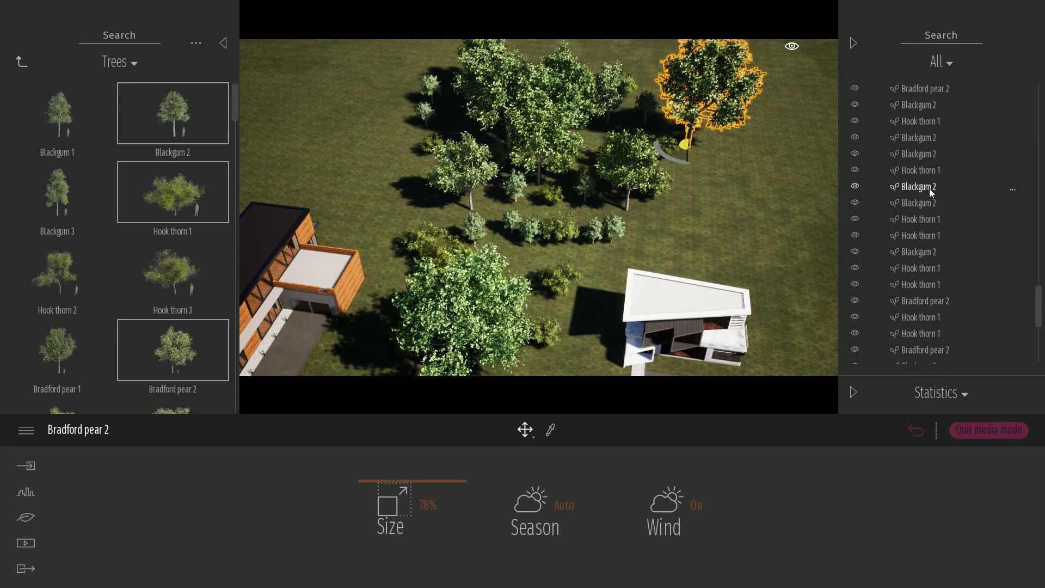
{"action": "scroll", "coordinate": [930, 189], "scroll_direction": "up", "scroll_amount": 2}
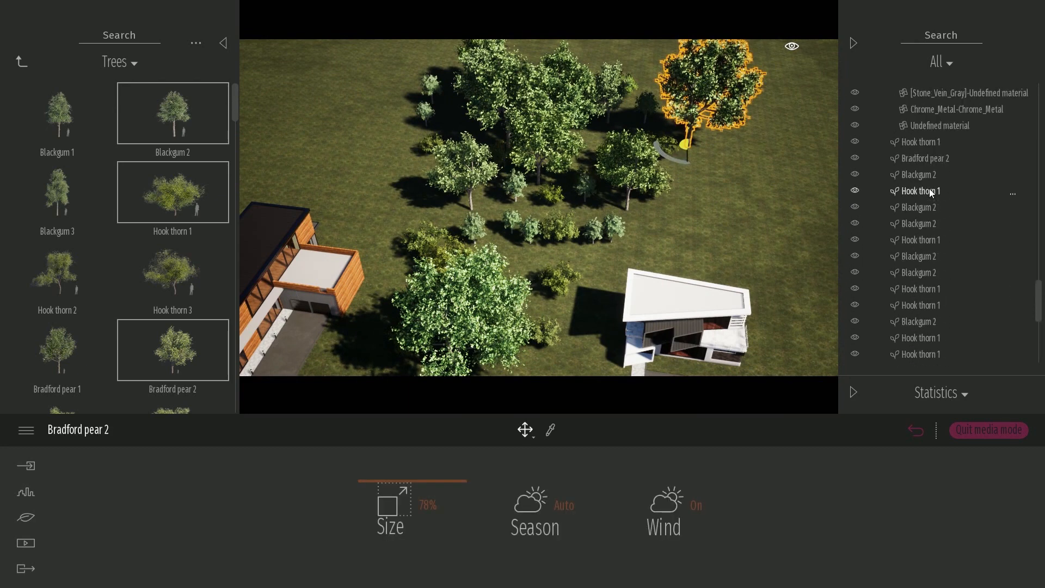
{"action": "left_click", "coordinate": [944, 141], "text": "shift"}
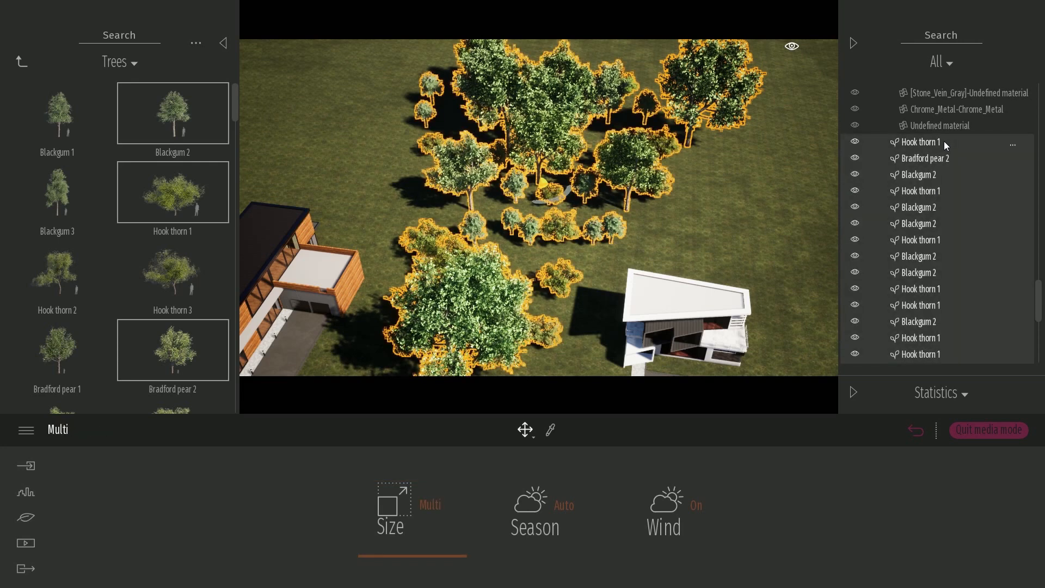
{"action": "left_click", "coordinate": [854, 144]}
{"action": "left_click", "coordinate": [855, 144]}
{"action": "key", "text": "Delete"}
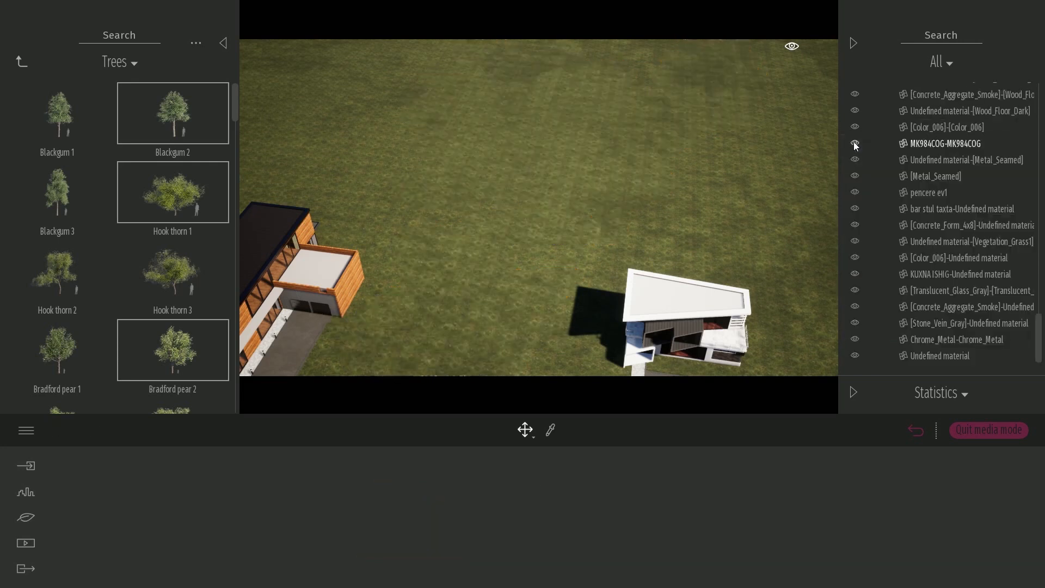
{"action": "left_click", "coordinate": [853, 43]}
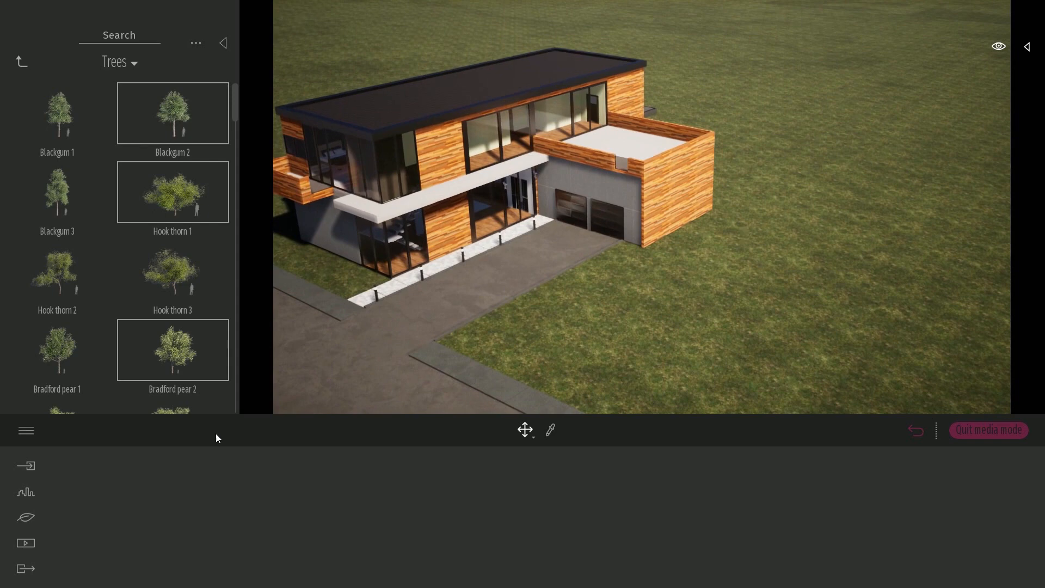
Add Long grass 01 from the grass and flowers library to the Nature vegetation painting palette
{"action": "left_click", "coordinate": [30, 520]}
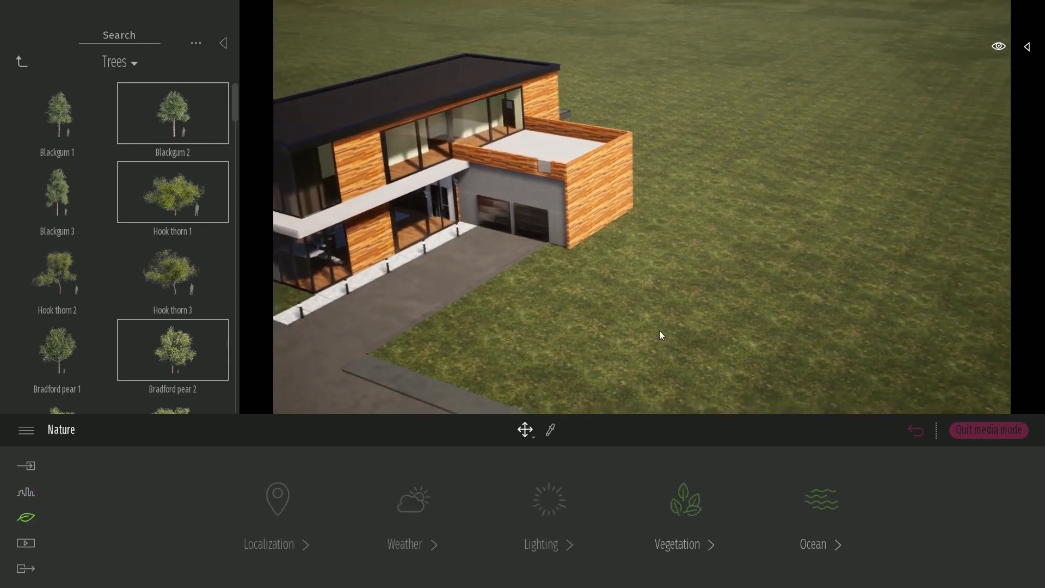
{"action": "left_click", "coordinate": [700, 502]}
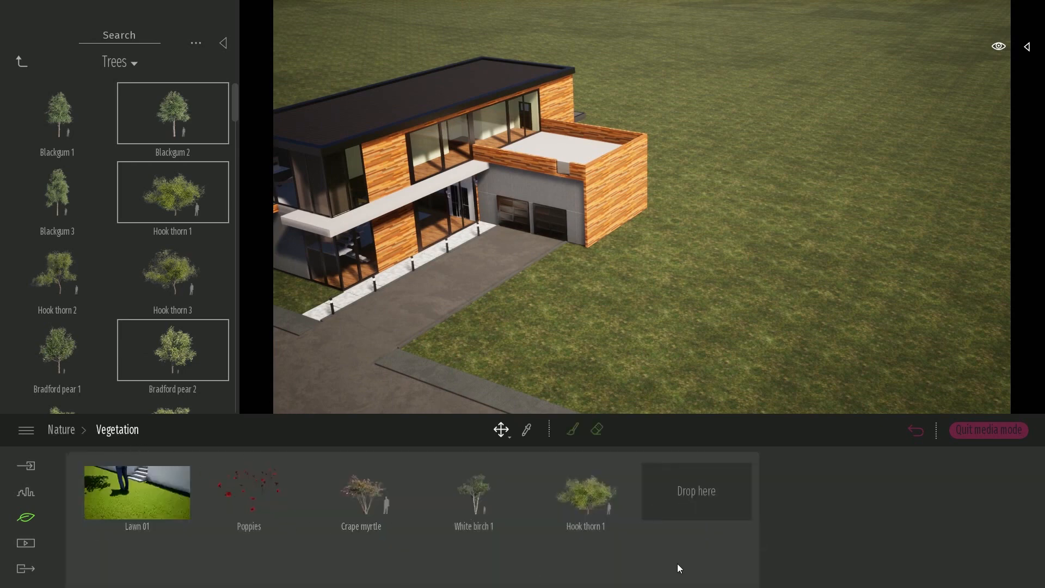
{"action": "left_click", "coordinate": [22, 61]}
{"action": "left_click", "coordinate": [173, 200]}
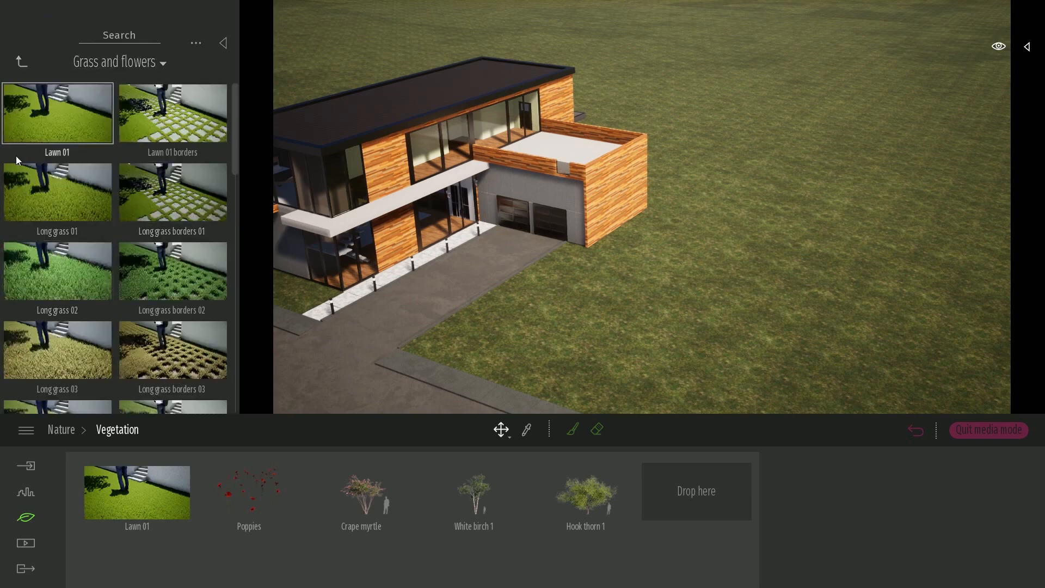
{"action": "left_click_drag", "start_coordinate": [54, 202], "coordinate": [181, 535]}
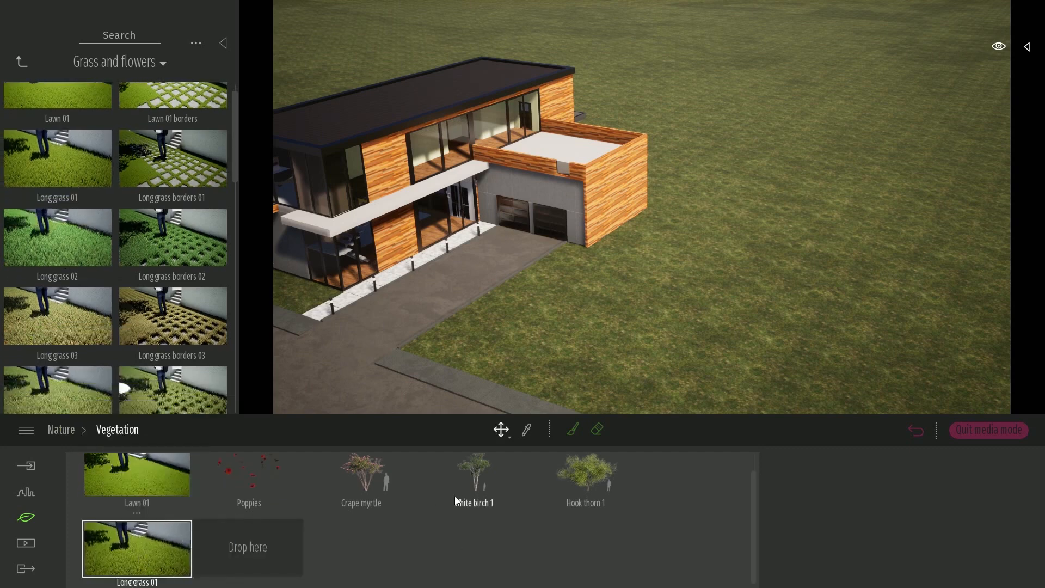
Paint a mix of Crape myrtle, White birch 1 and Hook thorn 1 trees across the lawn behind the house
{"action": "left_click", "coordinate": [472, 474]}
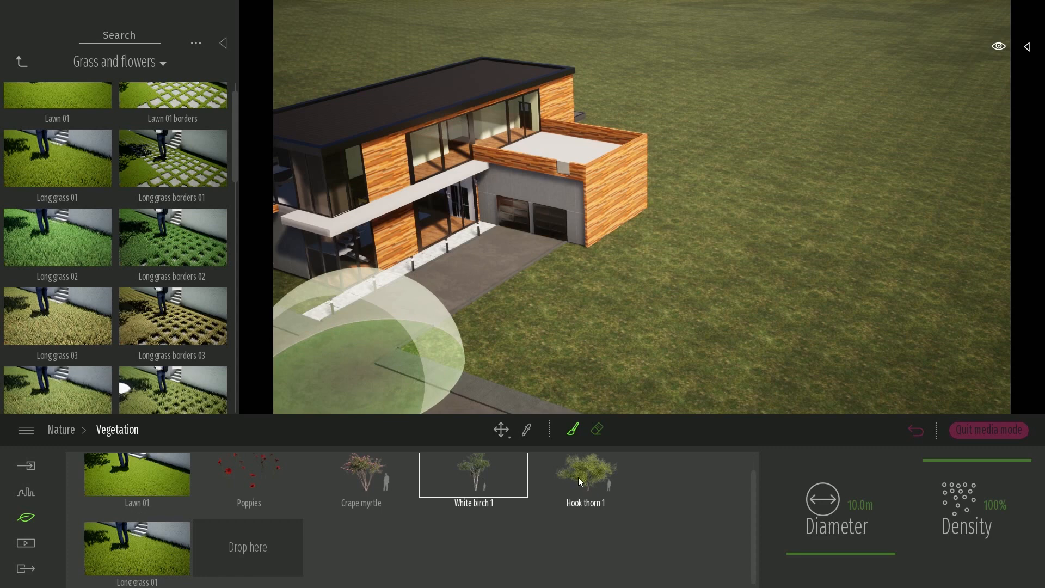
{"action": "left_click", "coordinate": [360, 473]}
{"action": "left_click", "coordinate": [575, 502], "text": "shift"}
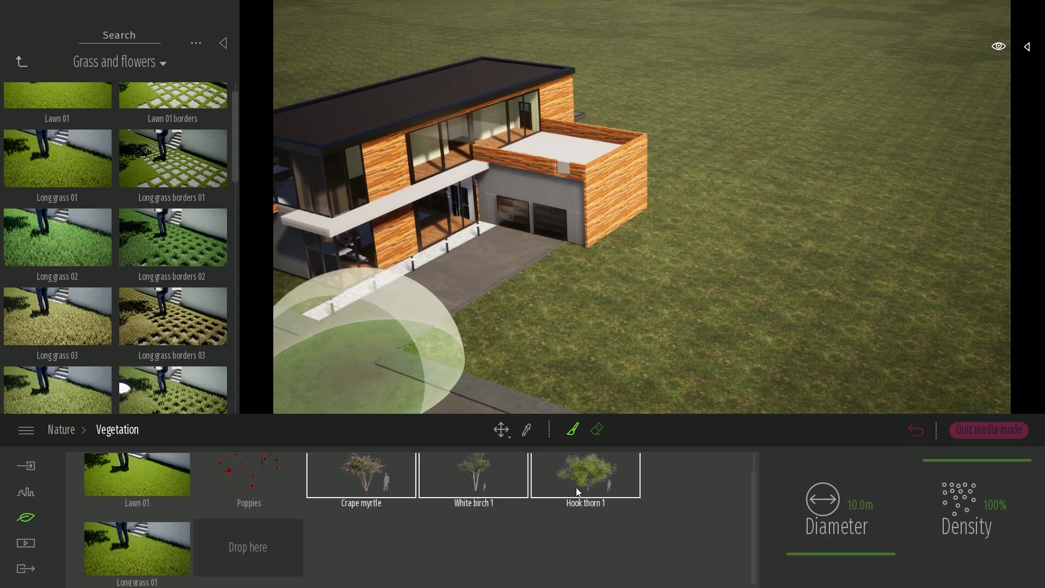
{"action": "right_click_drag", "start_coordinate": [644, 243], "coordinate": [643, 243]}
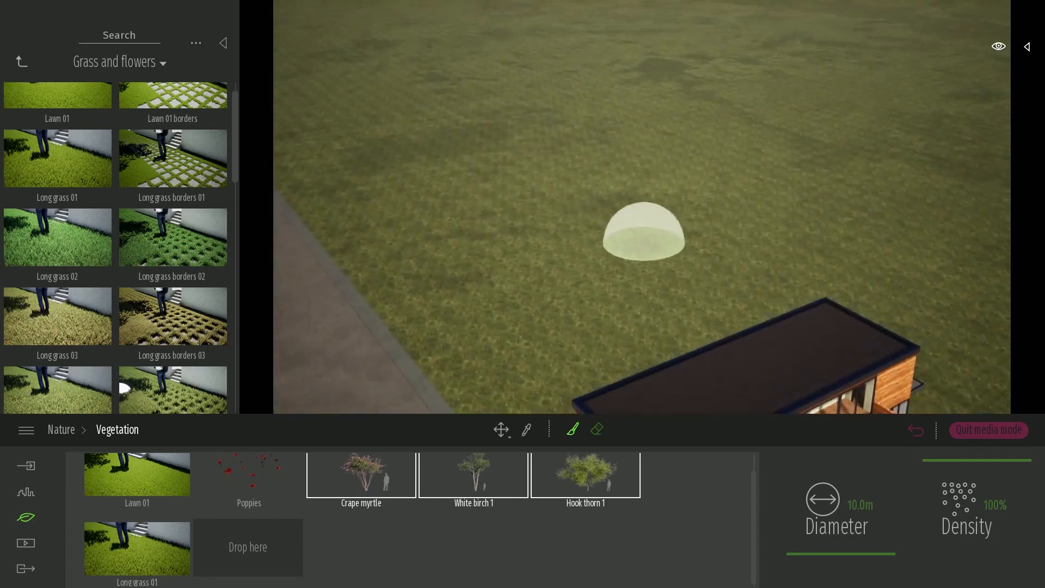
{"action": "mouse_move", "coordinate": [578, 221]}
{"action": "left_mouse_down"}
{"action": "mouse_move", "coordinate": [493, 231]}
{"action": "mouse_move", "coordinate": [504, 242]}
{"action": "mouse_move", "coordinate": [727, 174]}
{"action": "mouse_move", "coordinate": [629, 223]}
{"action": "mouse_move", "coordinate": [392, 102]}
{"action": "mouse_move", "coordinate": [553, 184]}
{"action": "mouse_move", "coordinate": [517, 98]}
{"action": "mouse_move", "coordinate": [541, 164]}
{"action": "mouse_move", "coordinate": [798, 250]}
{"action": "mouse_move", "coordinate": [648, 87]}
{"action": "mouse_move", "coordinate": [890, 178]}
{"action": "left_mouse_up"}
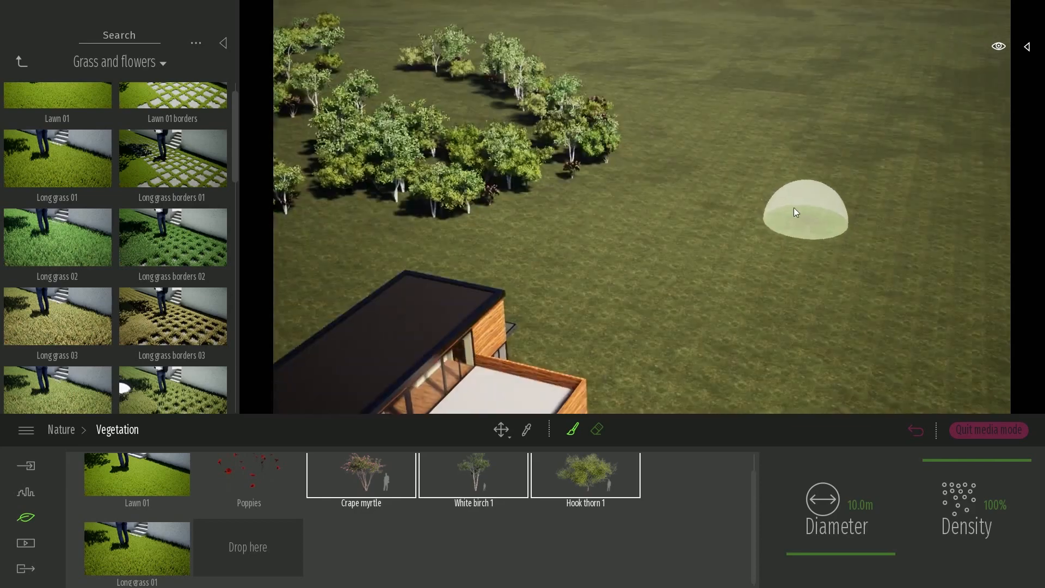
Extend the Crape myrtle, White birch 1 and Hook thorn 1 planting between the garage and the neighbouring building and across the lawn behind them
{"action": "mouse_move", "coordinate": [793, 215]}
{"action": "left_mouse_down"}
{"action": "mouse_move", "coordinate": [875, 280]}
{"action": "mouse_move", "coordinate": [742, 145]}
{"action": "left_mouse_up"}
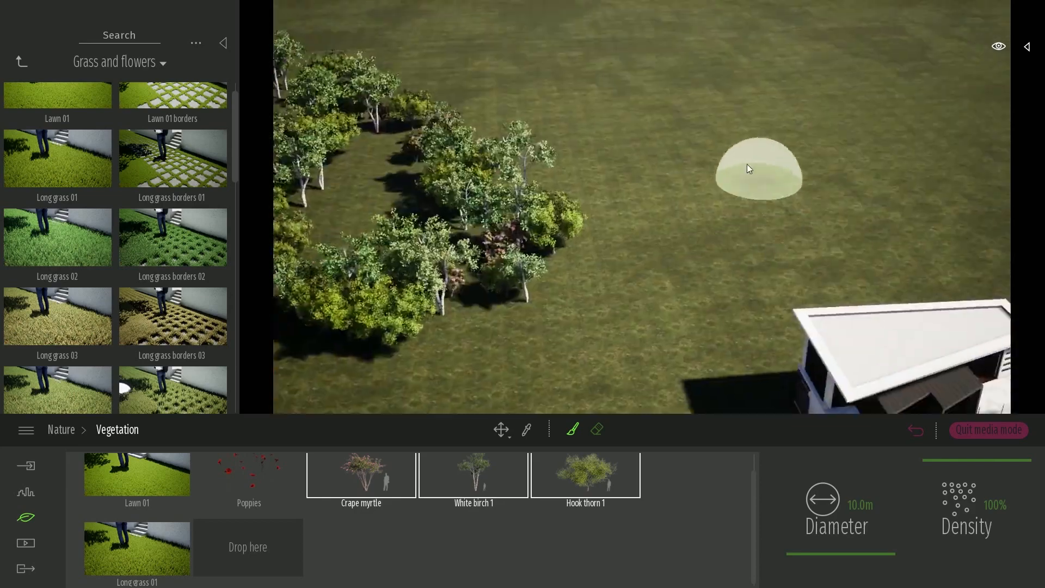
{"action": "left_click_drag", "start_coordinate": [750, 168], "coordinate": [700, 272]}
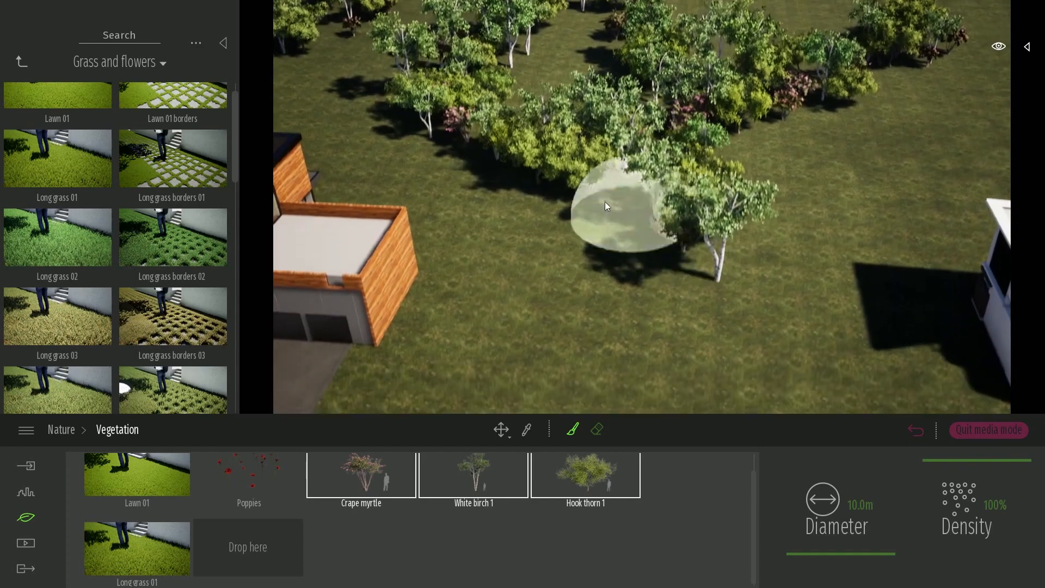
{"action": "left_click_drag", "start_coordinate": [618, 205], "coordinate": [840, 175]}
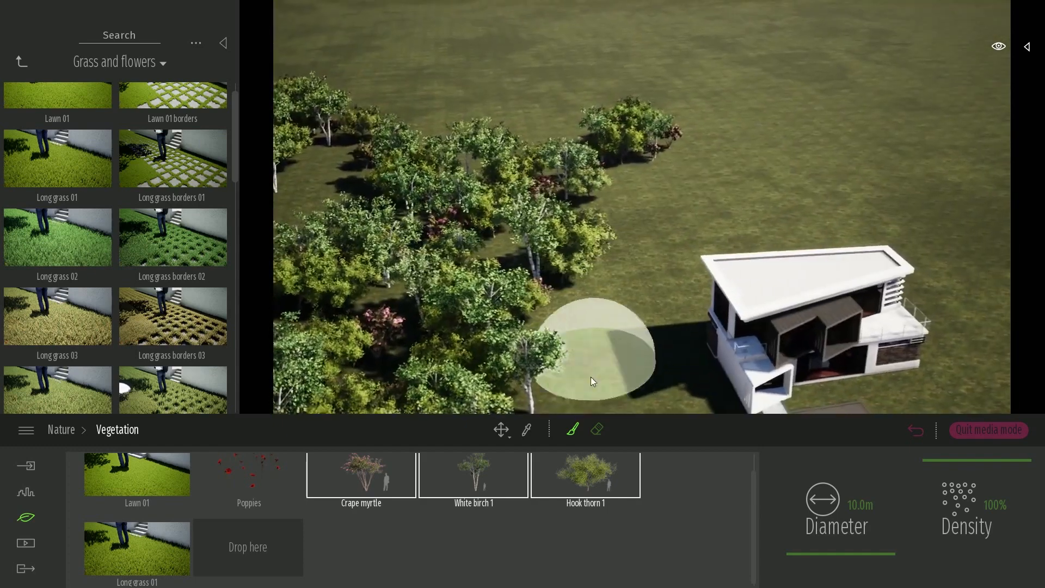
{"action": "mouse_move", "coordinate": [594, 350]}
{"action": "left_mouse_down"}
{"action": "mouse_move", "coordinate": [762, 125]}
{"action": "mouse_move", "coordinate": [742, 175]}
{"action": "mouse_move", "coordinate": [511, 52]}
{"action": "left_mouse_up"}
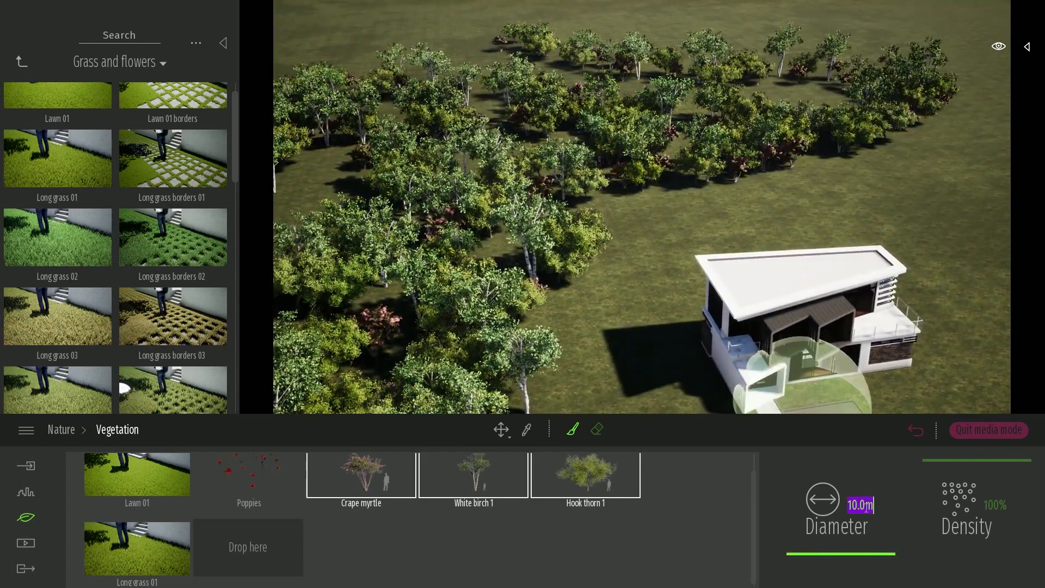
Set the brush diameter to 100 m and paint a broad area of the mixed trees on the open lawn
{"action": "type", "text": "00"}
{"action": "key", "text": "Return"}
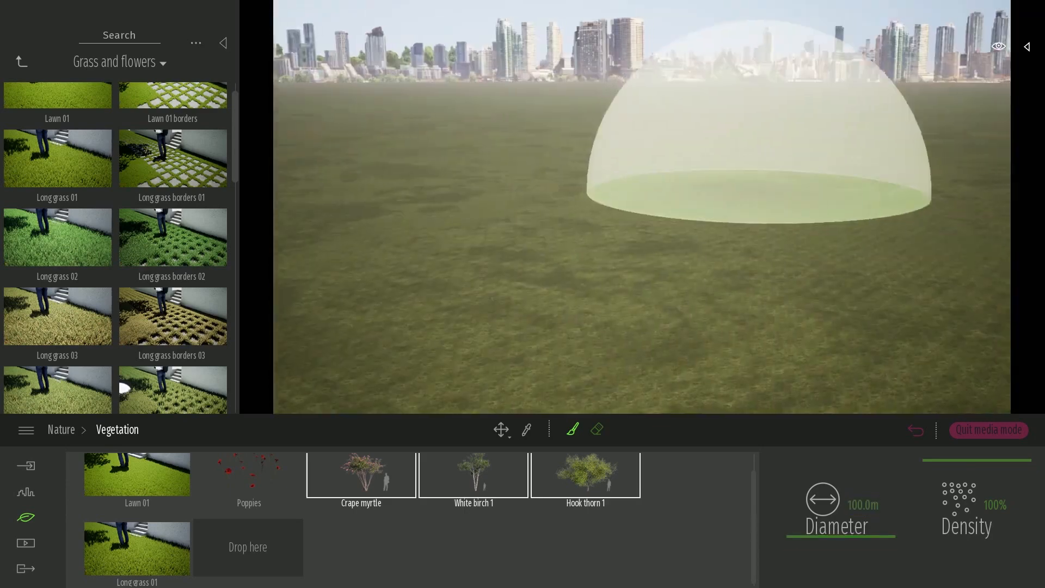
{"action": "mouse_move", "coordinate": [753, 194]}
{"action": "right_mouse_down"}
{"action": "mouse_move", "coordinate": [756, 209]}
{"action": "mouse_move", "coordinate": [751, 193]}
{"action": "right_mouse_up"}
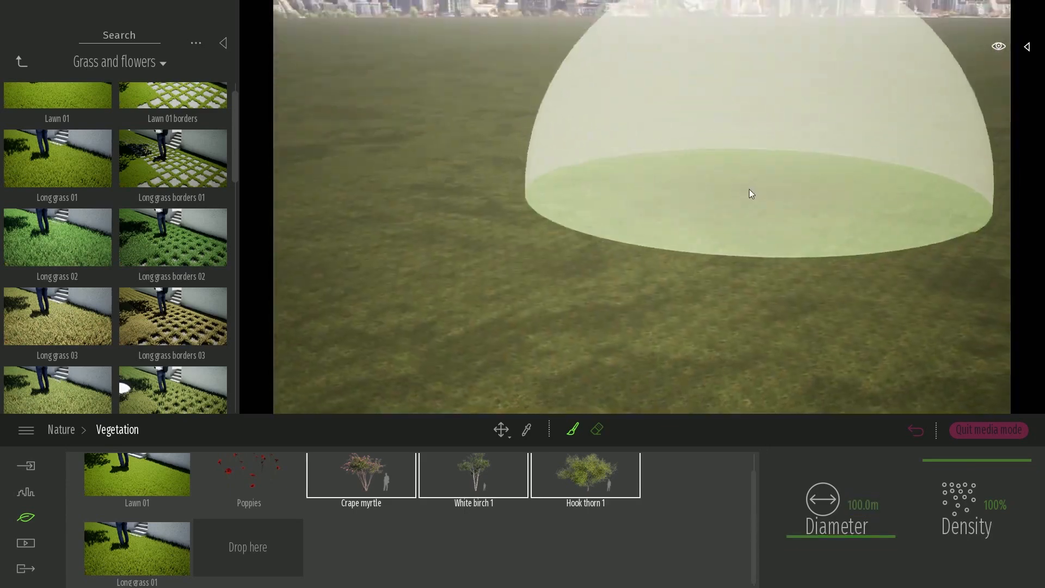
{"action": "left_click_drag", "start_coordinate": [751, 194], "coordinate": [576, 162]}
{"action": "right_click_drag", "start_coordinate": [575, 162], "coordinate": [563, 198]}
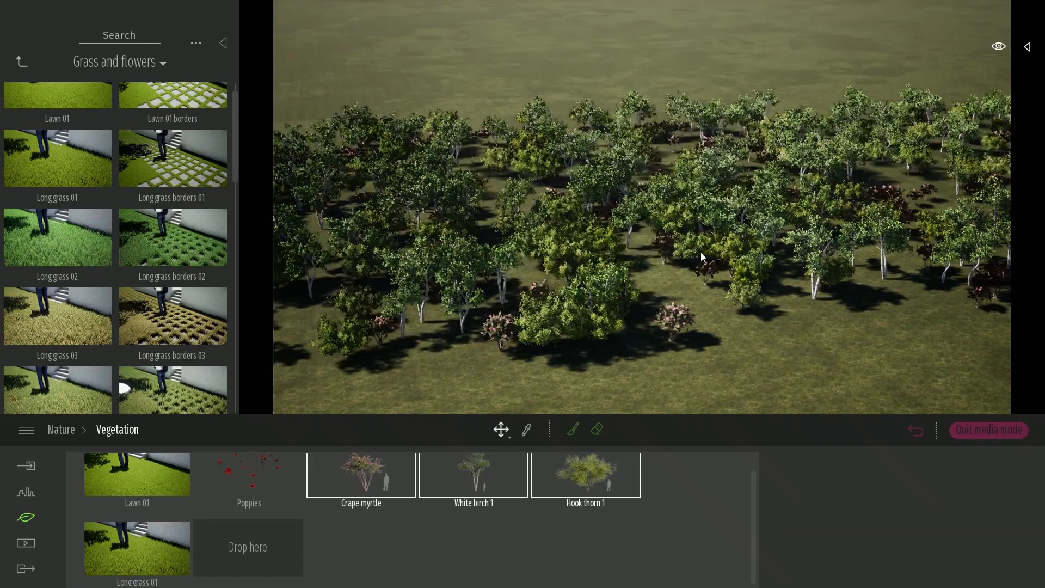
{"action": "mouse_move", "coordinate": [700, 261]}
{"action": "right_mouse_down"}
{"action": "mouse_move", "coordinate": [599, 206]}
{"action": "mouse_move", "coordinate": [579, 446]}
{"action": "right_mouse_up"}
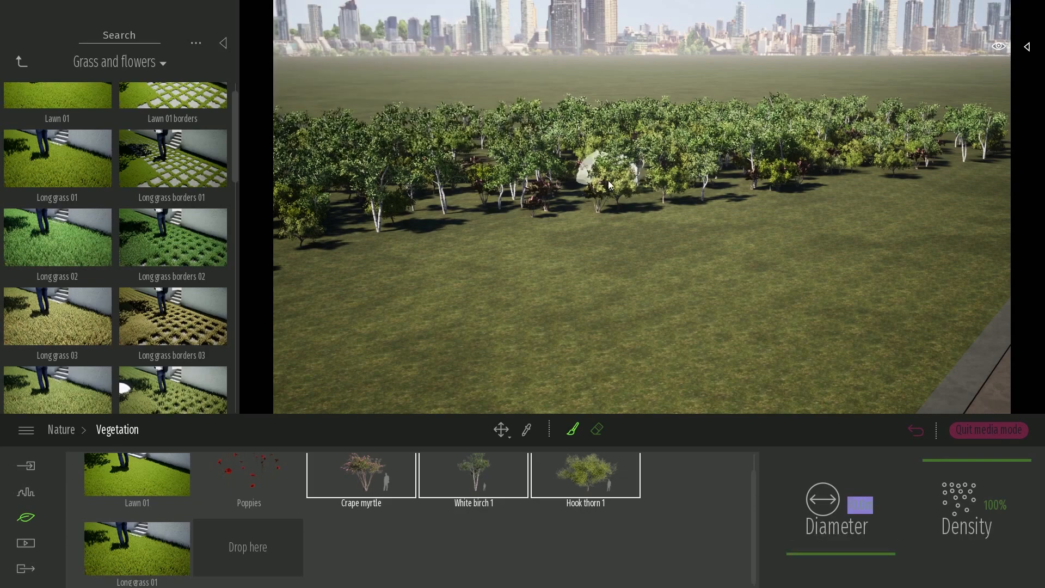
With the brush diameter at 10 m, paint the mixed trees along both sides of the road and around its far end
{"action": "scroll", "coordinate": [621, 227], "scroll_direction": "up", "scroll_amount": 10}
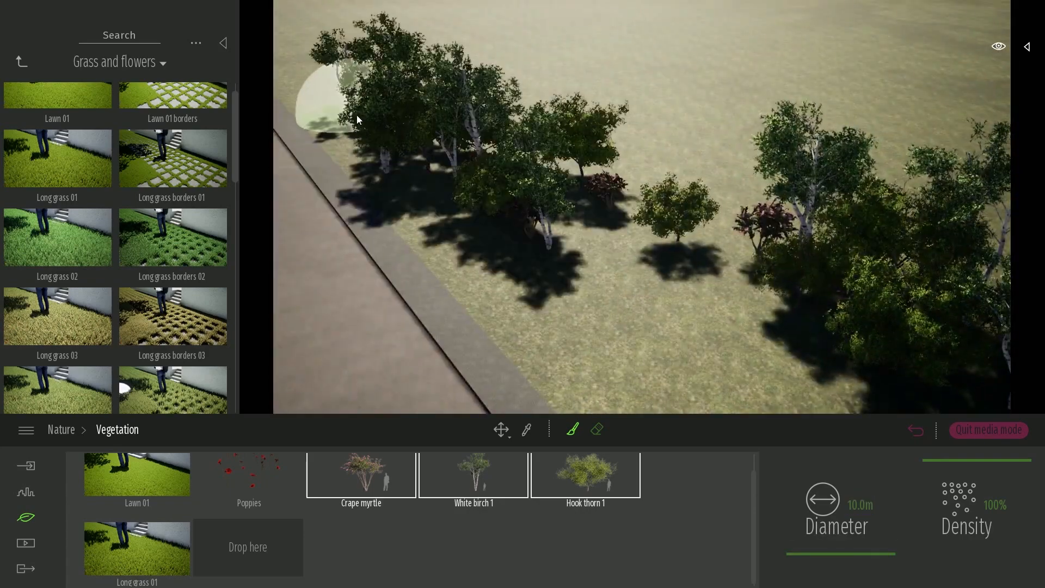
{"action": "scroll", "coordinate": [453, 116], "scroll_direction": "down", "scroll_amount": 5}
{"action": "mouse_move", "coordinate": [800, 265]}
{"action": "right_mouse_down"}
{"action": "mouse_move", "coordinate": [692, 283]}
{"action": "mouse_move", "coordinate": [717, 397]}
{"action": "right_mouse_up"}
{"action": "scroll", "coordinate": [786, 246], "scroll_direction": "up", "scroll_amount": 8}
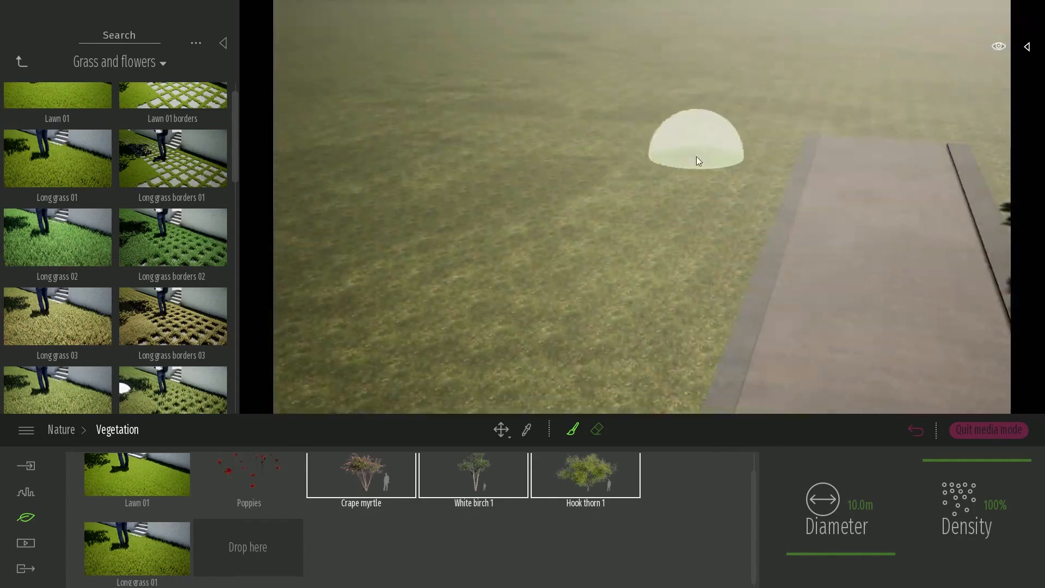
{"action": "left_click_drag", "start_coordinate": [695, 159], "coordinate": [338, 221]}
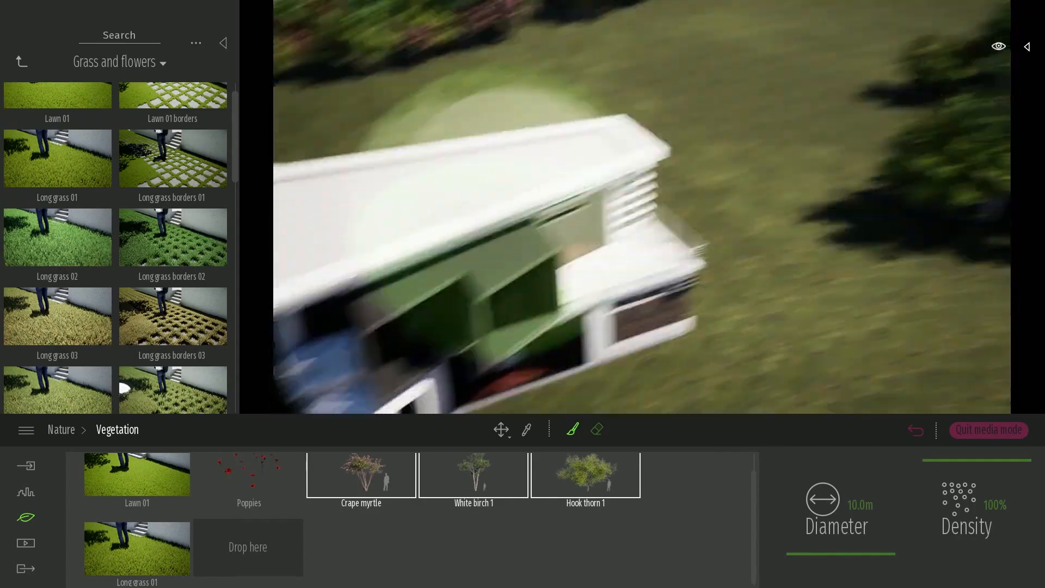
{"action": "scroll", "coordinate": [639, 173], "scroll_direction": "down", "scroll_amount": 5}
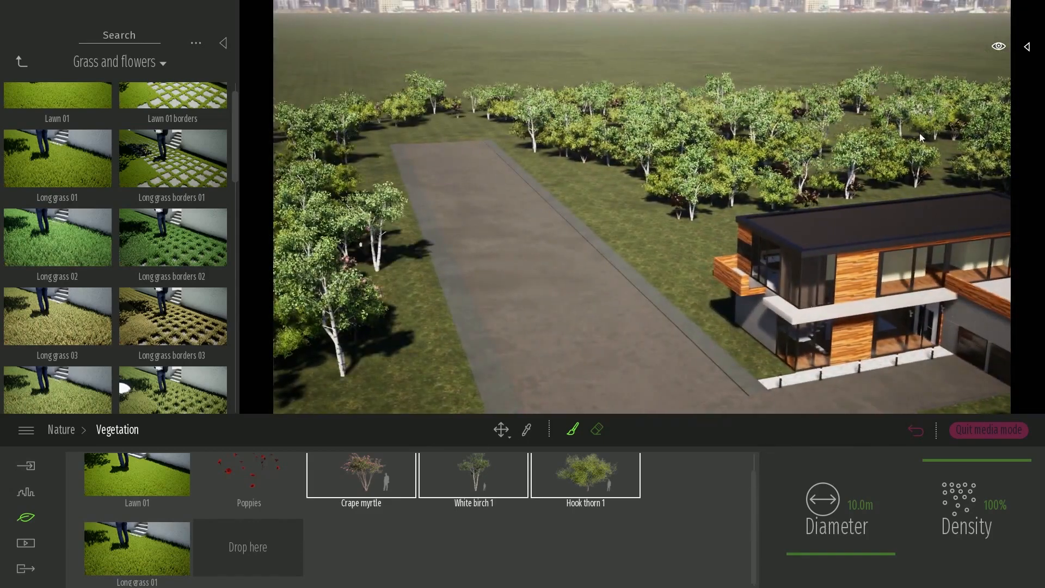
{"action": "right_click_drag", "start_coordinate": [920, 137], "coordinate": [456, 137]}
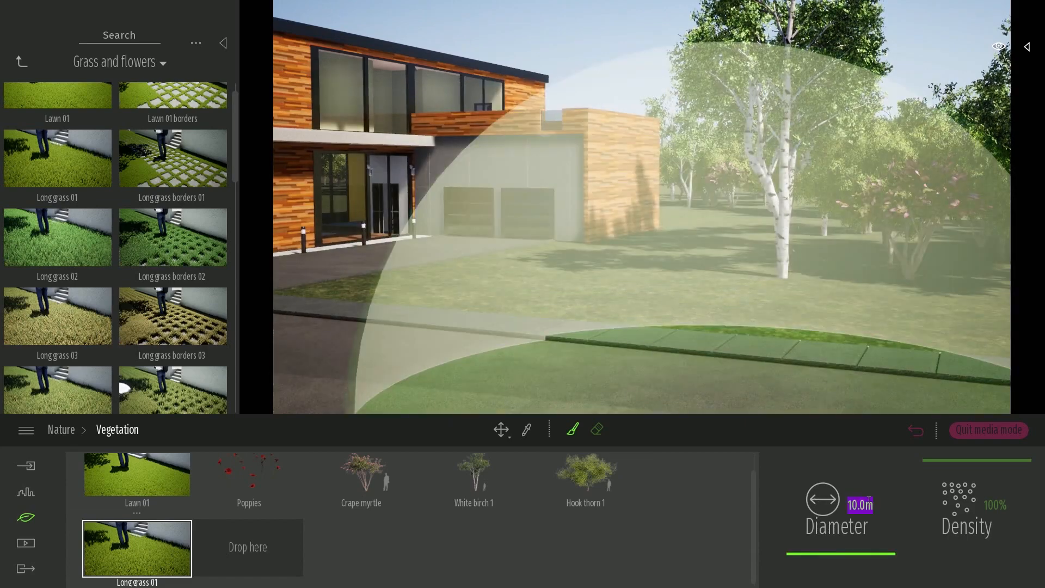
Set the Long grass 01 brush diameter to 5 m and paint a grass patch on the lawn beside the garage driveway
{"action": "type", "text": "5"}
{"action": "key", "text": "Return"}
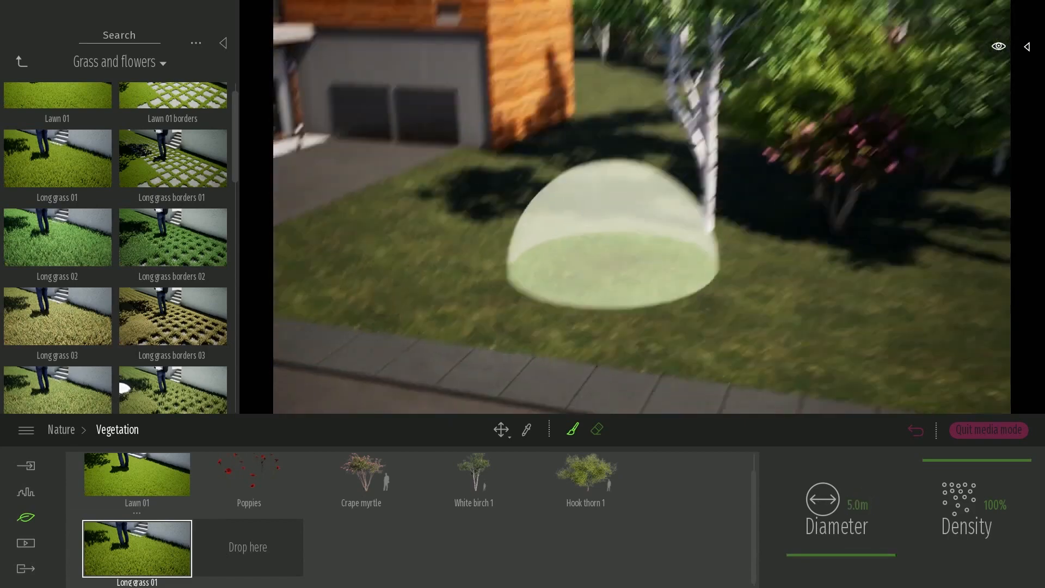
{"action": "left_click", "coordinate": [640, 315]}
{"action": "left_click_drag", "start_coordinate": [640, 316], "coordinate": [695, 198]}
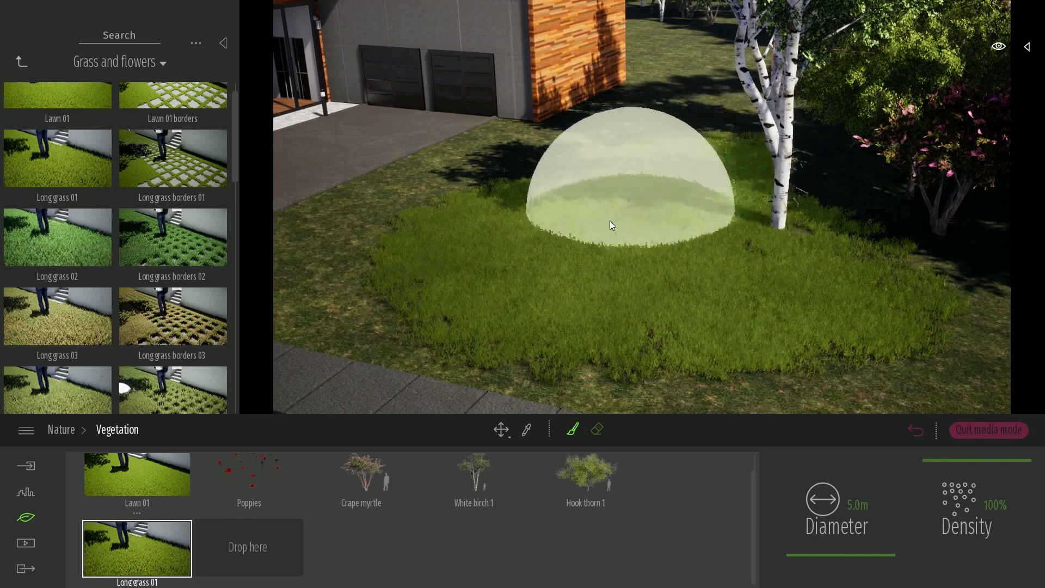
Isolate the Undefined material-[Vegetation_Grass1] ground object in the scene graph
{"action": "key", "text": "Escape"}
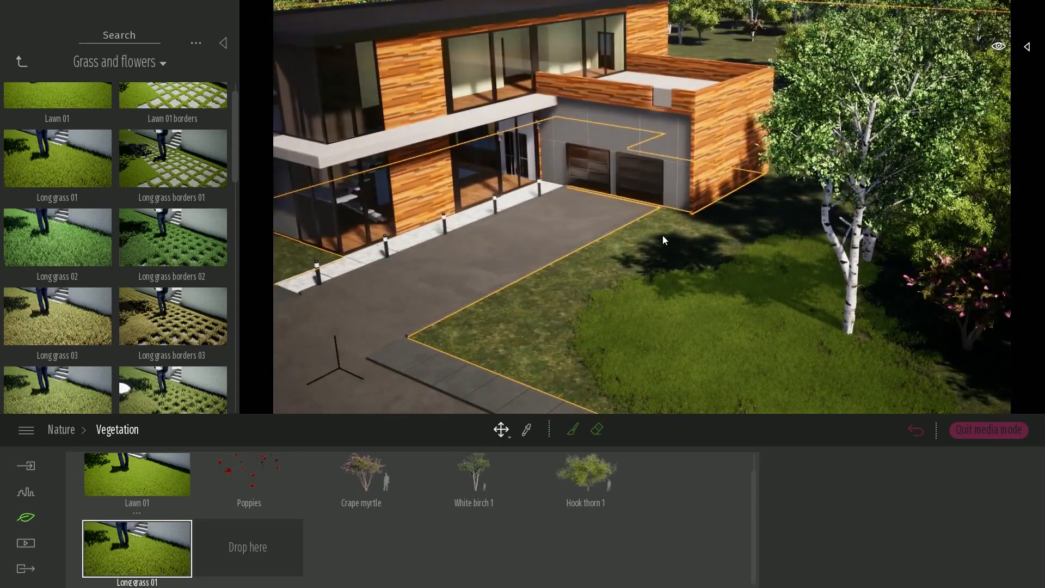
{"action": "left_click", "coordinate": [1028, 48]}
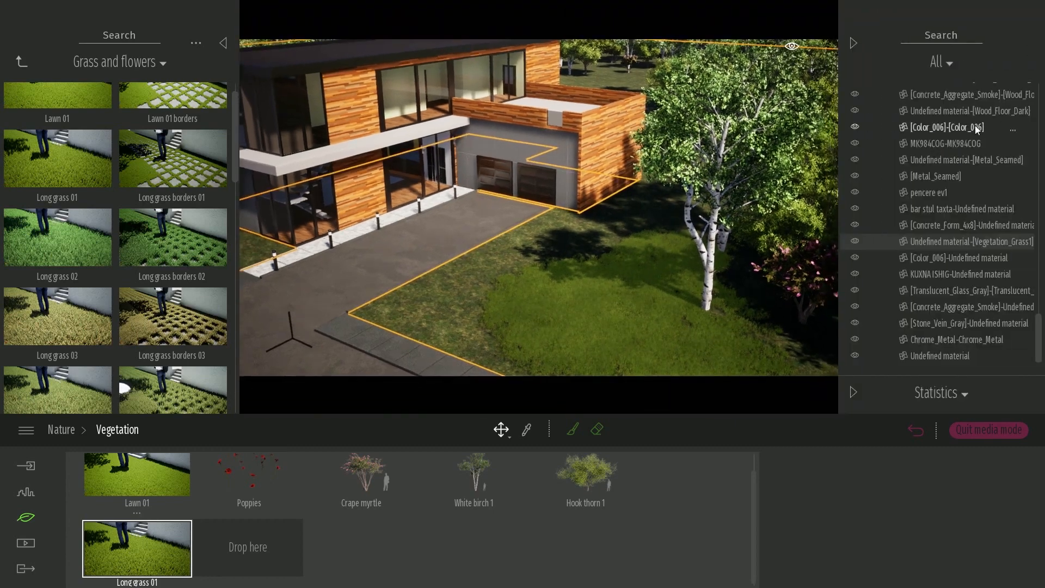
{"action": "right_click", "coordinate": [923, 241]}
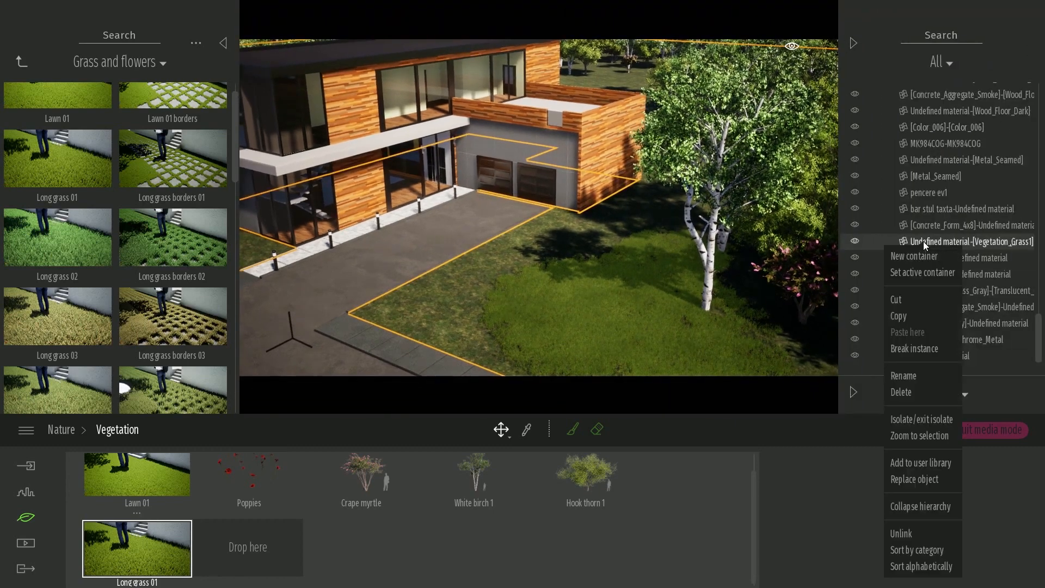
{"action": "left_click", "coordinate": [579, 270]}
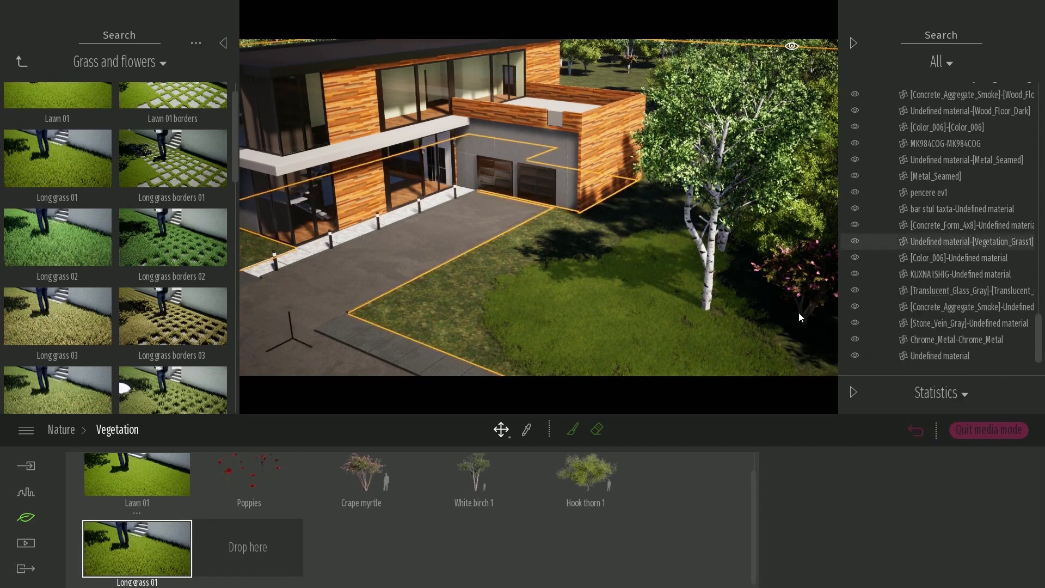
{"action": "right_click", "coordinate": [947, 243]}
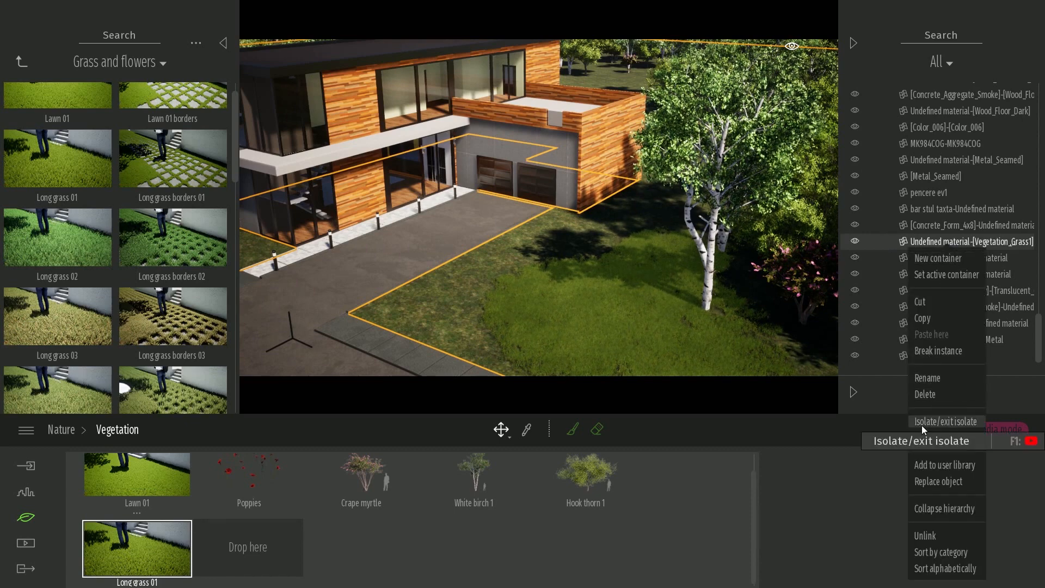
{"action": "left_click", "coordinate": [961, 422]}
{"action": "left_click", "coordinate": [960, 429]}
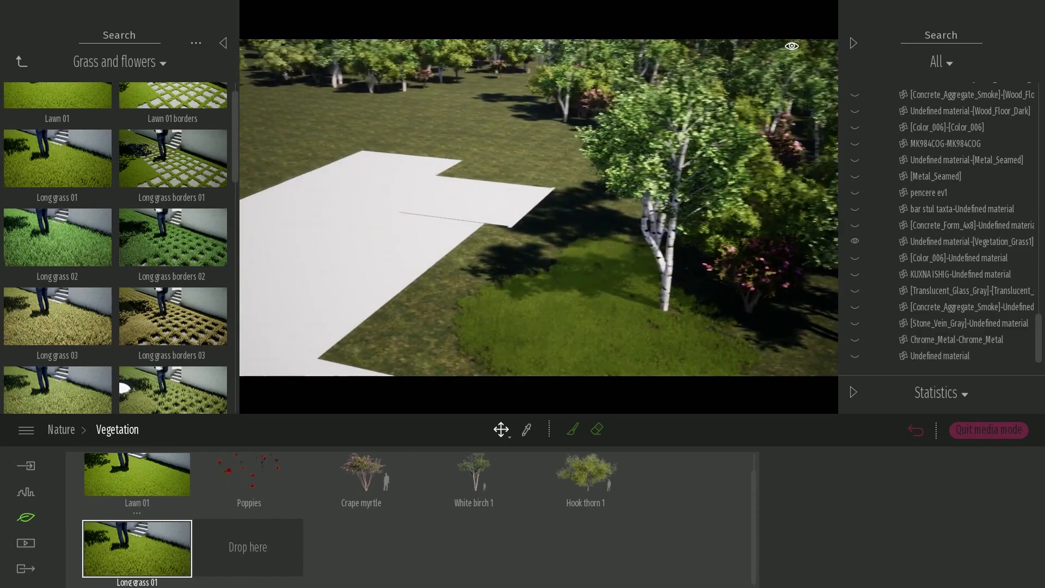
Paint Long grass 01 over the isolated front lawn beside the driveway, covering its edges and the area around the birch tree
{"action": "left_click", "coordinate": [155, 557]}
{"action": "left_click_drag", "start_coordinate": [518, 280], "coordinate": [366, 330]}
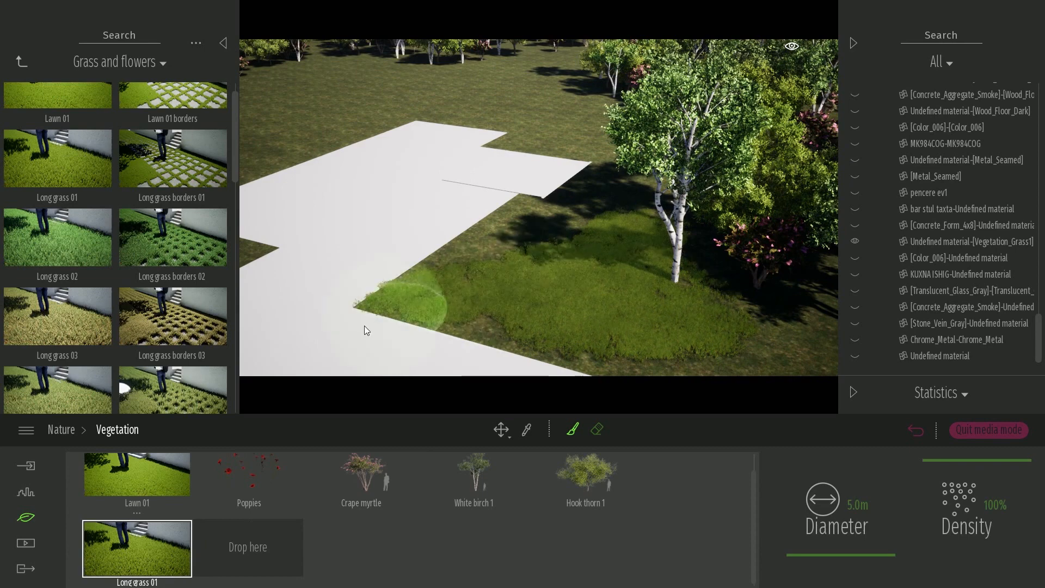
{"action": "mouse_move", "coordinate": [482, 319]}
{"action": "left_mouse_down"}
{"action": "mouse_move", "coordinate": [439, 325]}
{"action": "mouse_move", "coordinate": [634, 347]}
{"action": "left_mouse_up"}
{"action": "right_click_drag", "start_coordinate": [607, 289], "coordinate": [532, 243]}
{"action": "left_click_drag", "start_coordinate": [532, 243], "coordinate": [800, 313]}
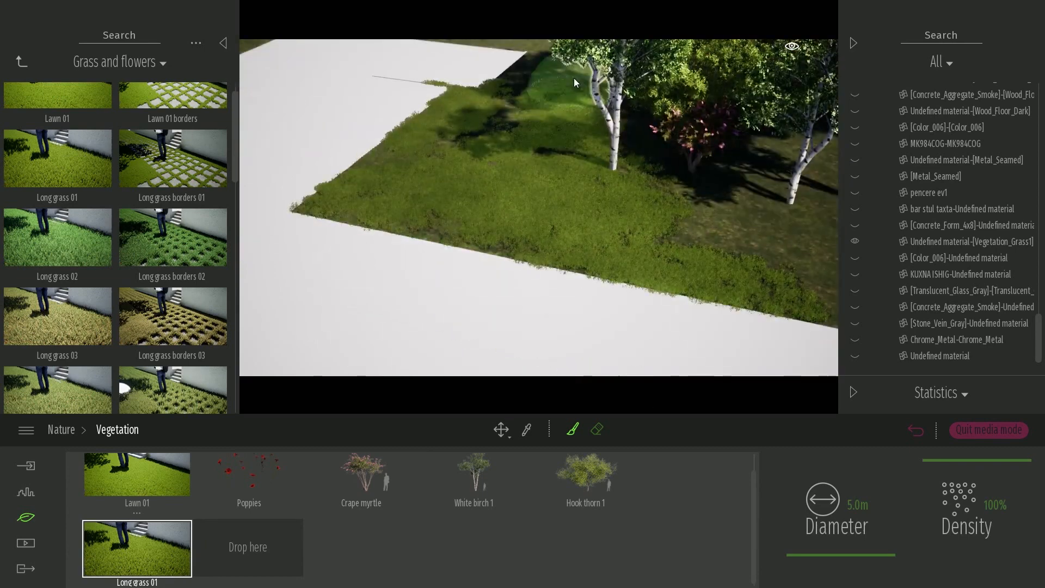
Paint Long grass 01 over the lawn on the far side of the house and fill the gaps in the front lawn
{"action": "right_click_drag", "start_coordinate": [562, 129], "coordinate": [534, 233]}
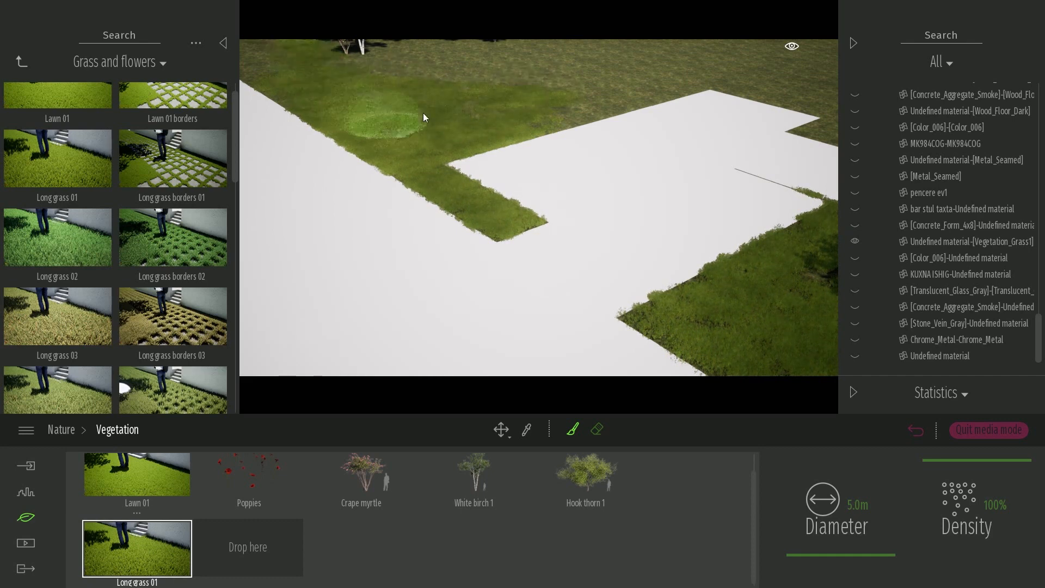
{"action": "right_click_drag", "start_coordinate": [416, 98], "coordinate": [407, 105]}
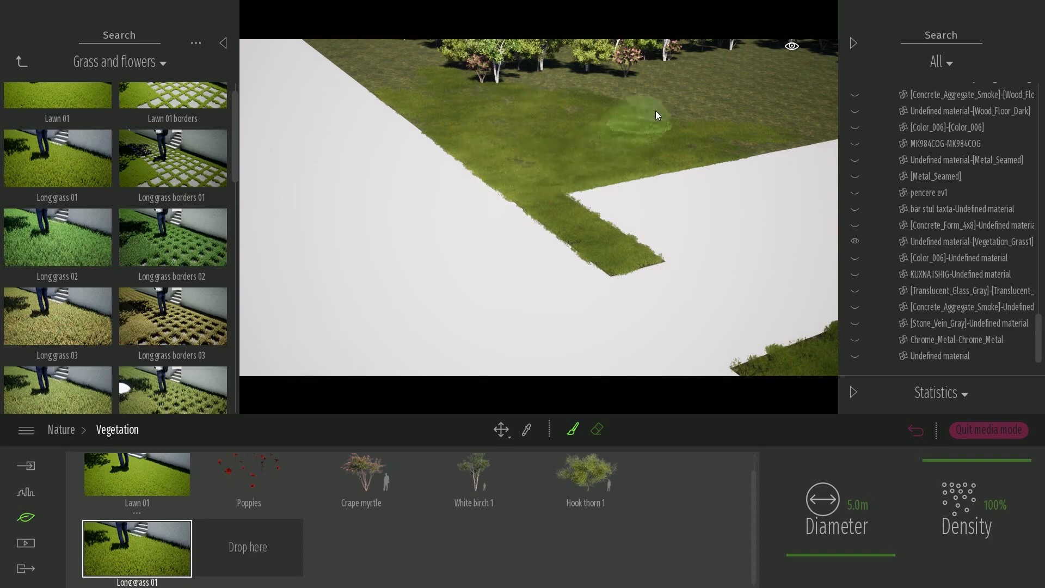
{"action": "right_click_drag", "start_coordinate": [593, 139], "coordinate": [606, 175]}
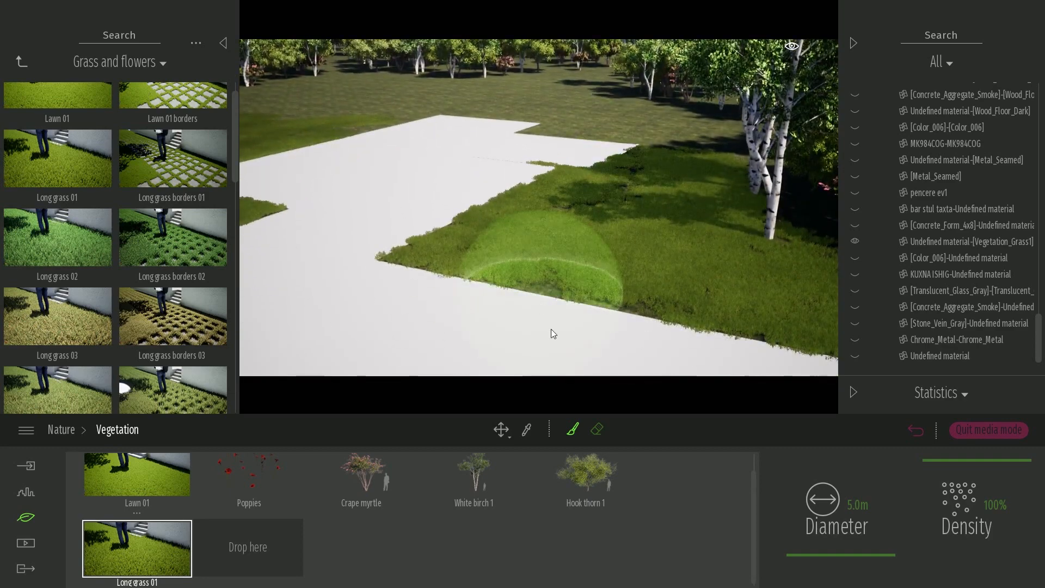
{"action": "right_click_drag", "start_coordinate": [707, 340], "coordinate": [852, 354]}
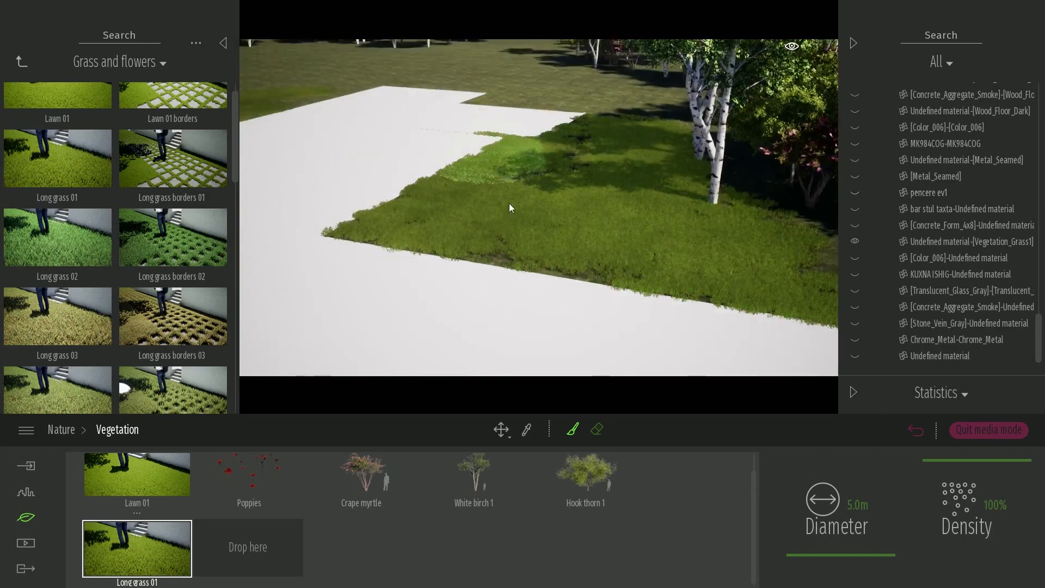
{"action": "right_click_drag", "start_coordinate": [509, 204], "coordinate": [546, 211]}
Exit isolation of the Vegetation_Grass1 ground object and return to the Image 01 view
{"action": "left_click", "coordinate": [913, 242]}
{"action": "right_click", "coordinate": [930, 241]}
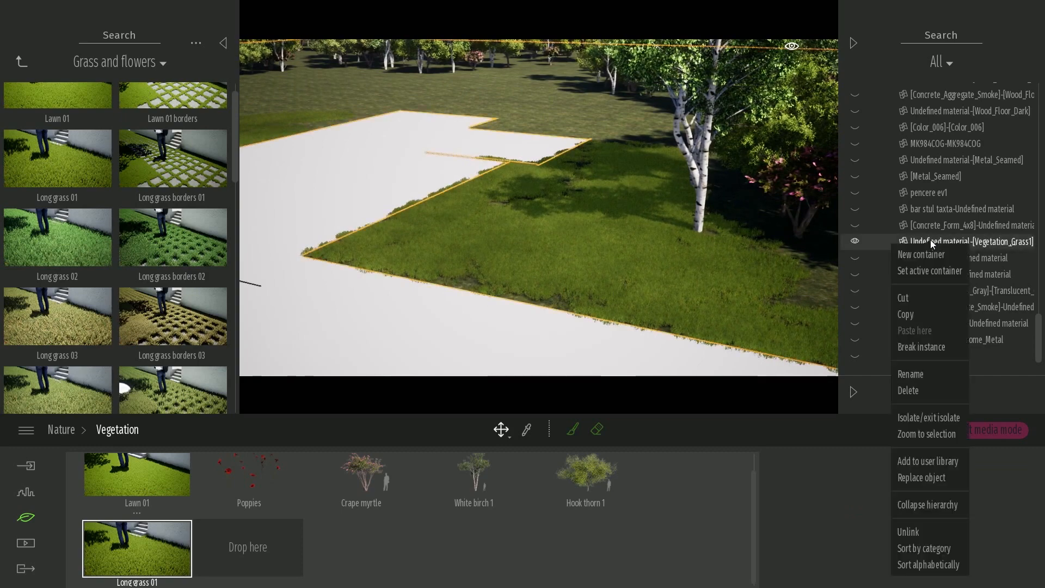
{"action": "left_click", "coordinate": [928, 416]}
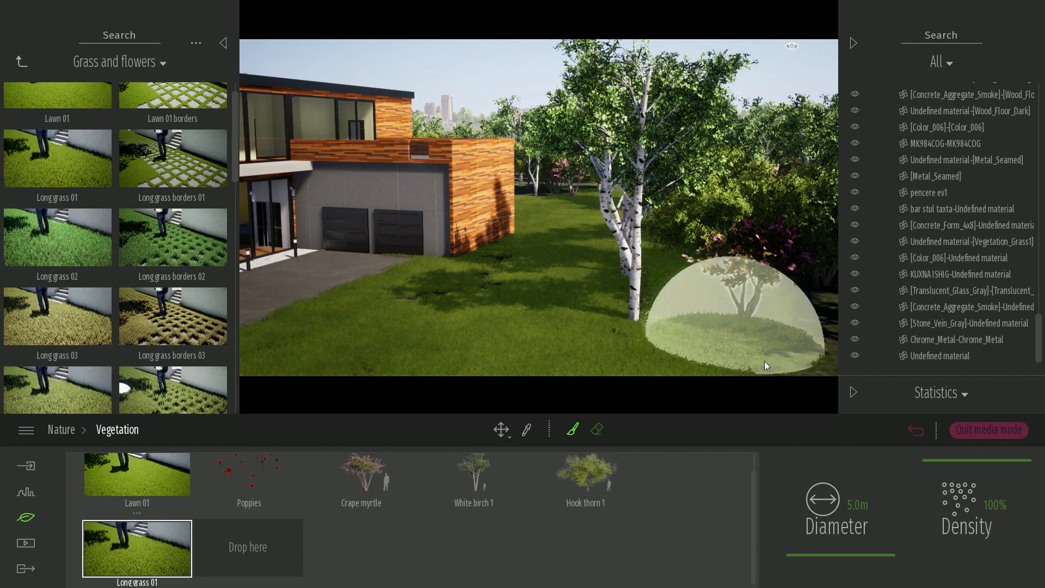
{"action": "left_click", "coordinate": [919, 435]}
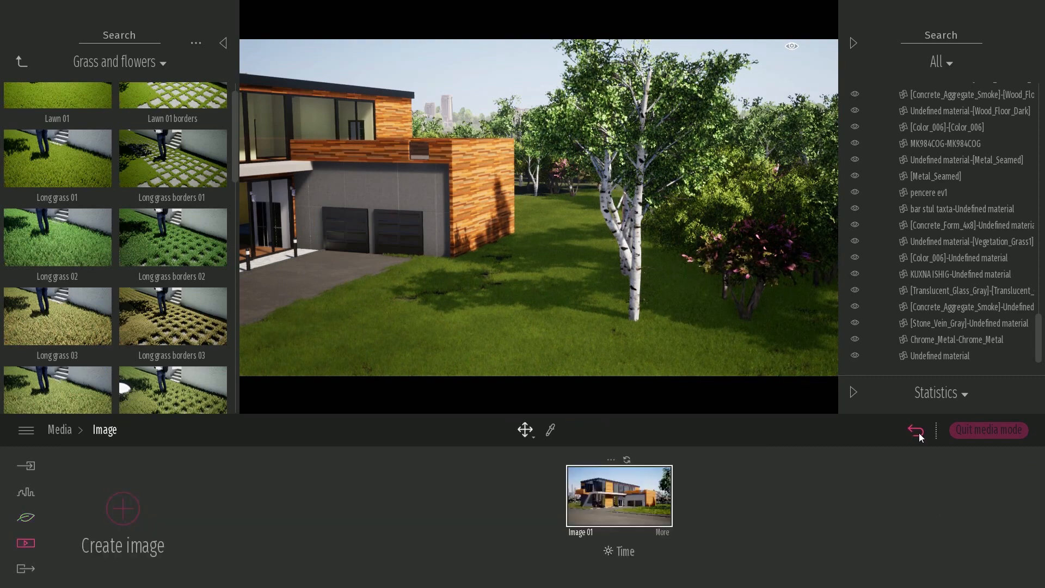
{"action": "left_click", "coordinate": [641, 506]}
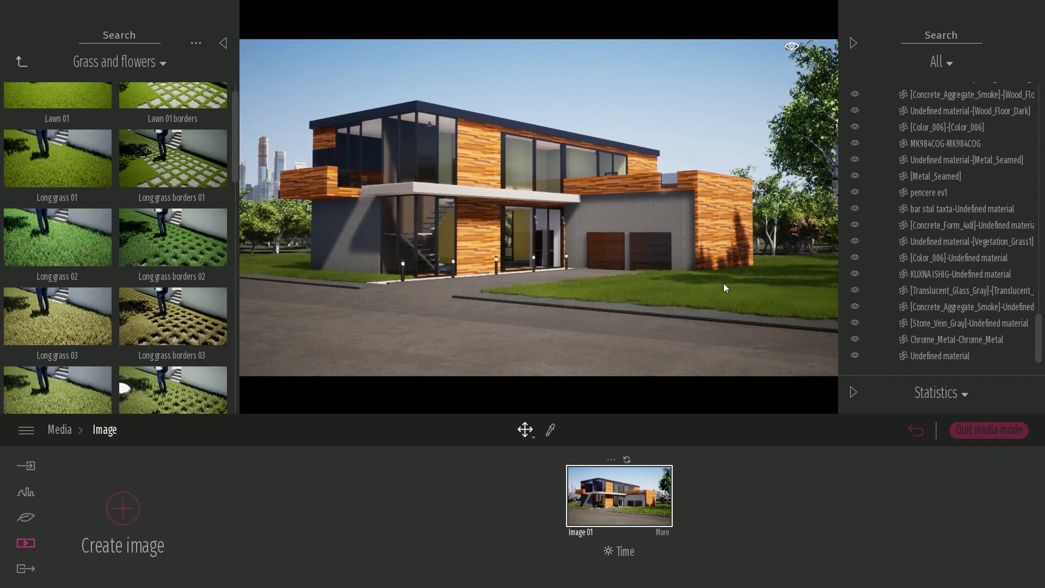
Create a second image from a close-up view of the bare strip in the lawn
{"action": "right_click_drag", "start_coordinate": [590, 249], "coordinate": [419, 212]}
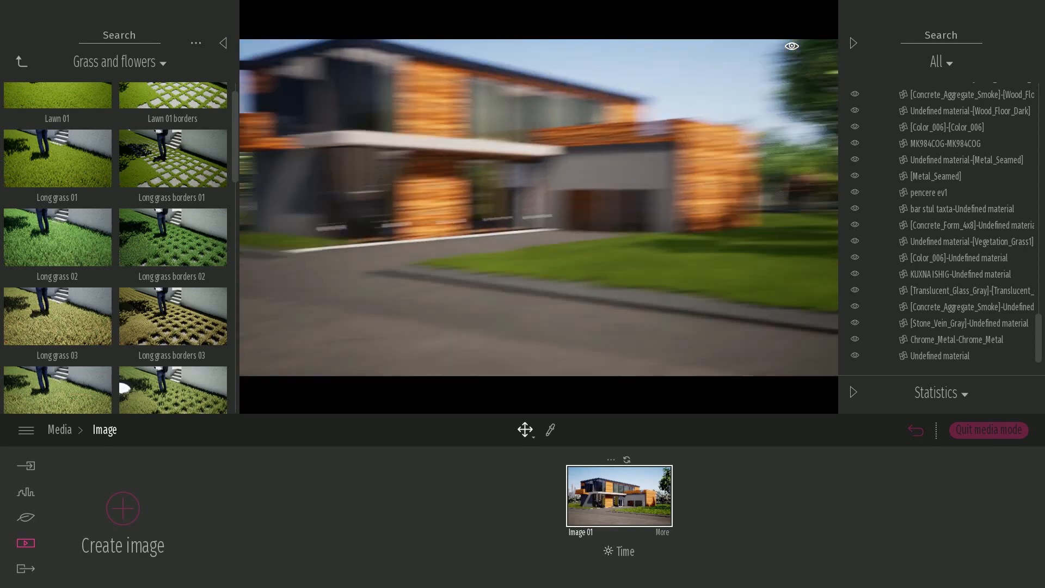
{"action": "left_click_drag", "start_coordinate": [232, 105], "coordinate": [251, 195]}
{"action": "right_click_drag", "start_coordinate": [657, 230], "coordinate": [767, 297]}
{"action": "key", "text": "w"}
{"action": "key", "text": "w"}
{"action": "key", "text": "s"}
{"action": "left_click", "coordinate": [122, 509]}
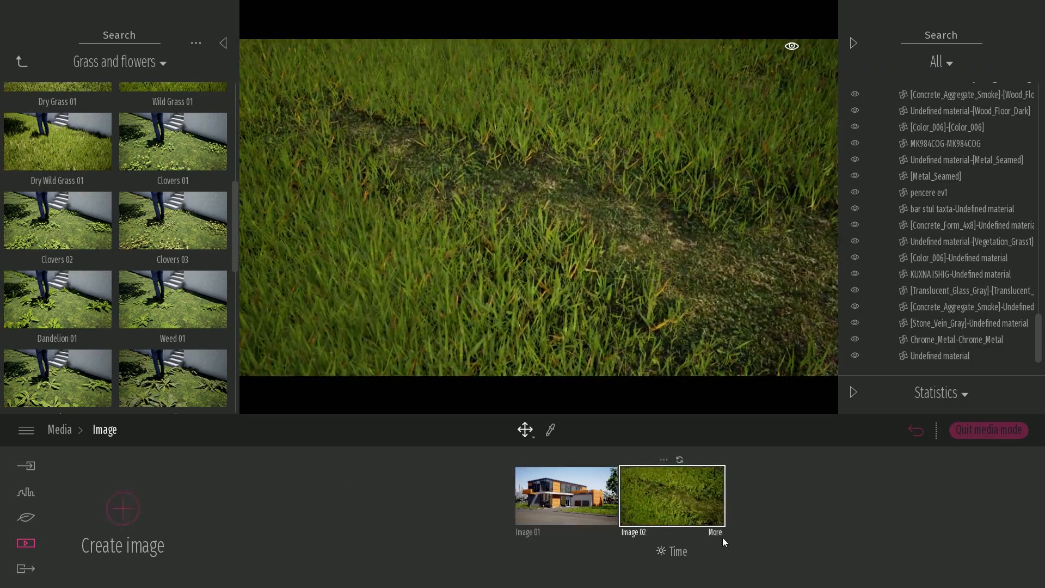
Sample the ground's Grass 5 material in the bare strip and set its scale to 0.5
{"action": "left_click", "coordinate": [551, 428]}
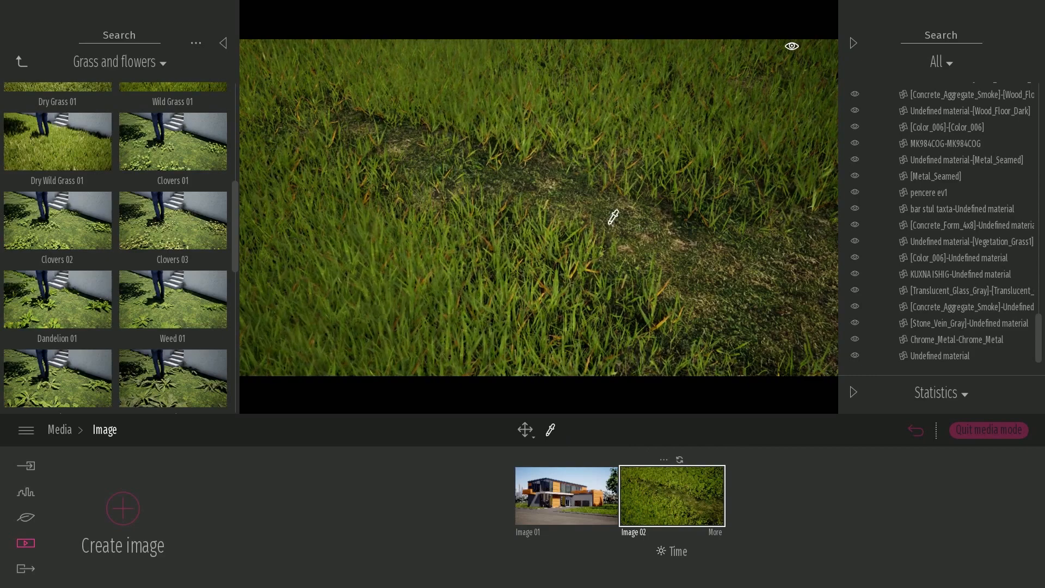
{"action": "left_click", "coordinate": [613, 215]}
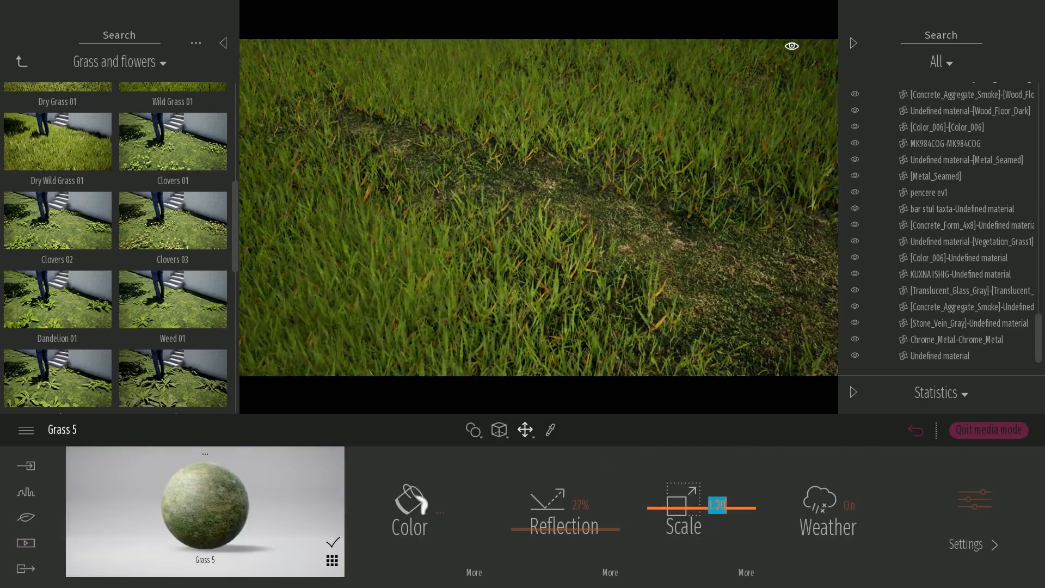
{"action": "type", "text": "1"}
{"action": "key", "text": "BackSpace"}
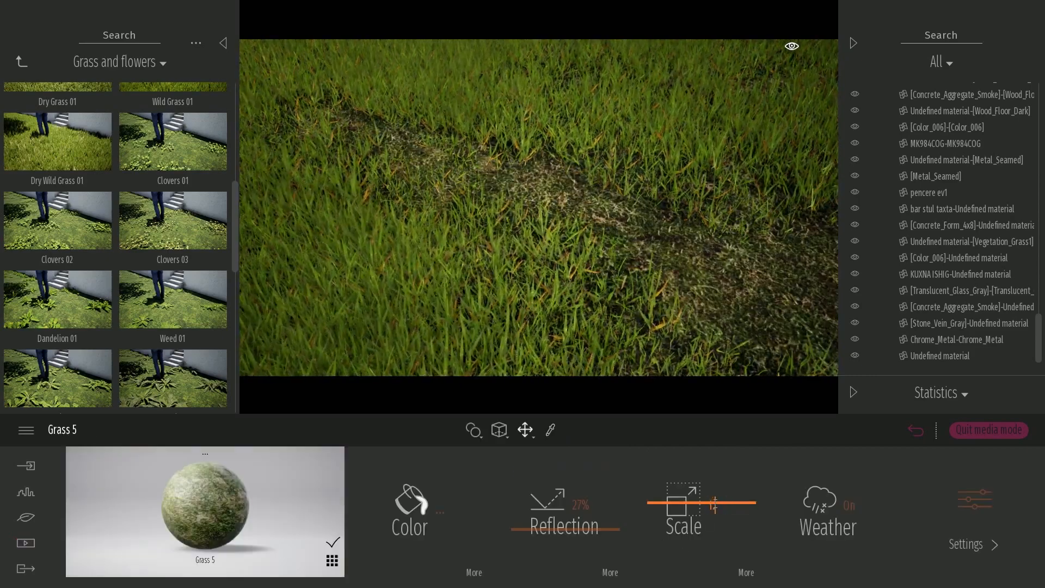
{"action": "type", "text": "0.5"}
{"action": "key", "text": "Return"}
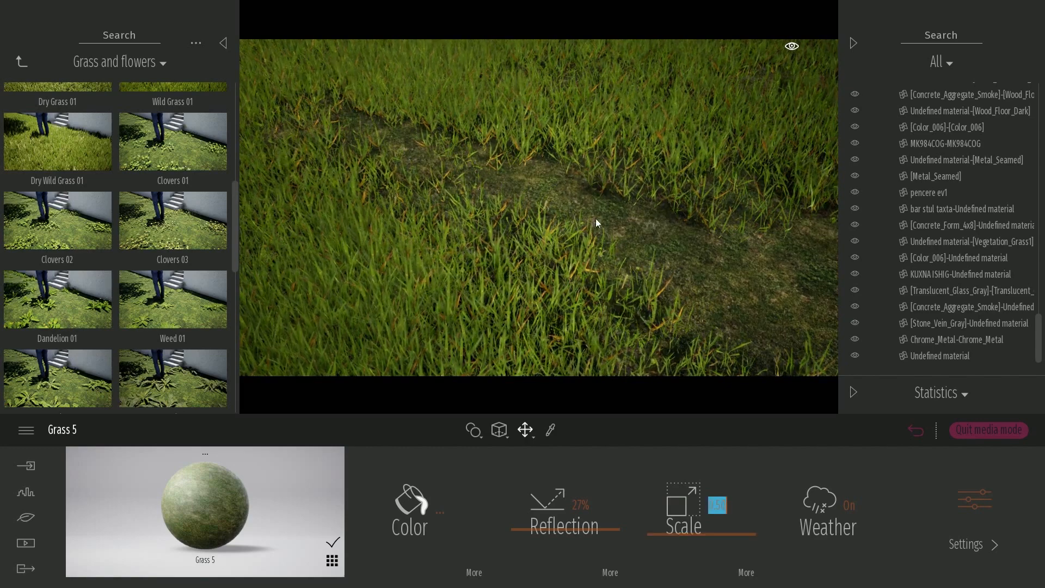
{"action": "left_click", "coordinate": [600, 213]}
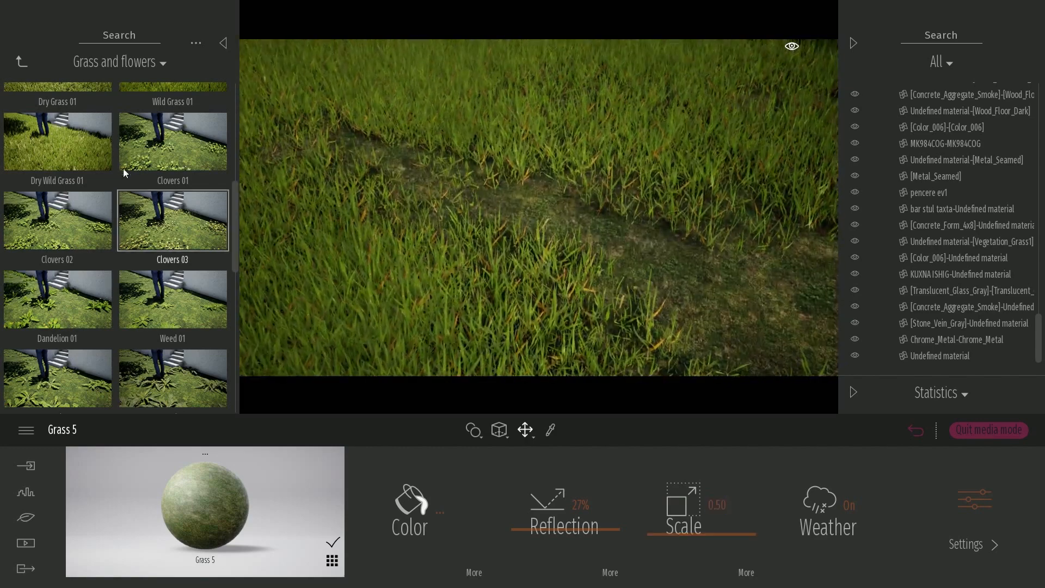
Plant Clovers 01 along the bare strip and place several Dandelion 01 plants around them
{"action": "left_click", "coordinate": [153, 156]}
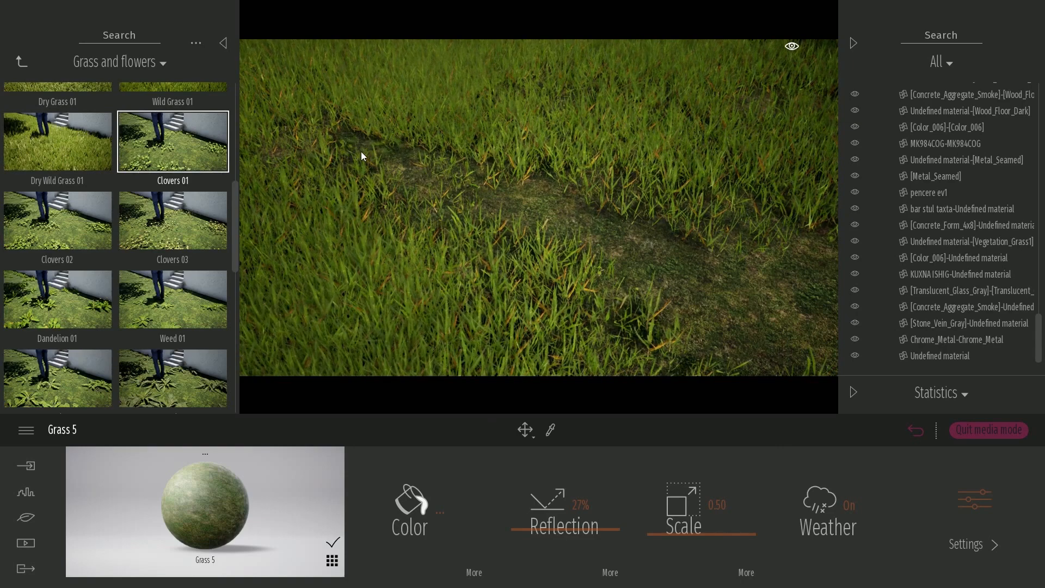
{"action": "left_click", "coordinate": [421, 223]}
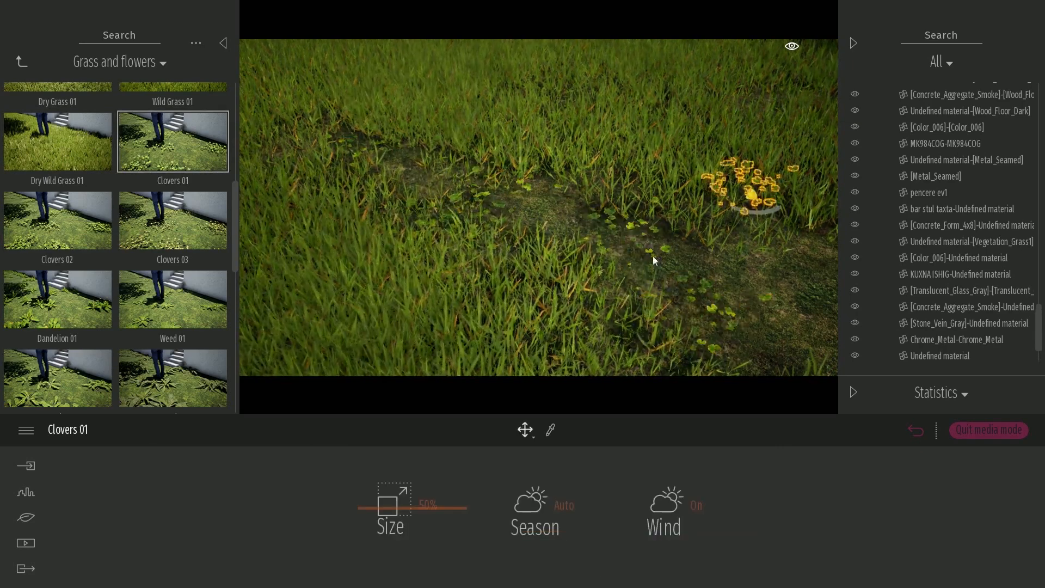
{"action": "left_click", "coordinate": [57, 299]}
{"action": "left_click", "coordinate": [379, 181]}
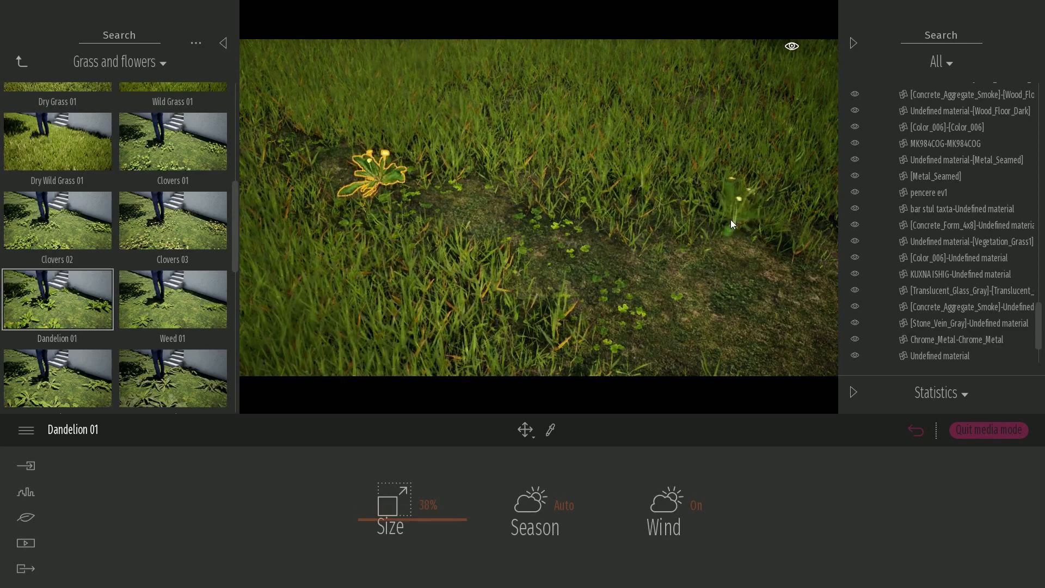
{"action": "left_click", "coordinate": [734, 228]}
{"action": "left_click", "coordinate": [796, 278]}
{"action": "left_click", "coordinate": [719, 332]}
Place Weed 01 plants among the dandelions and TallGrass 01 clumps around the edges of the bare strip
{"action": "left_click", "coordinate": [218, 313]}
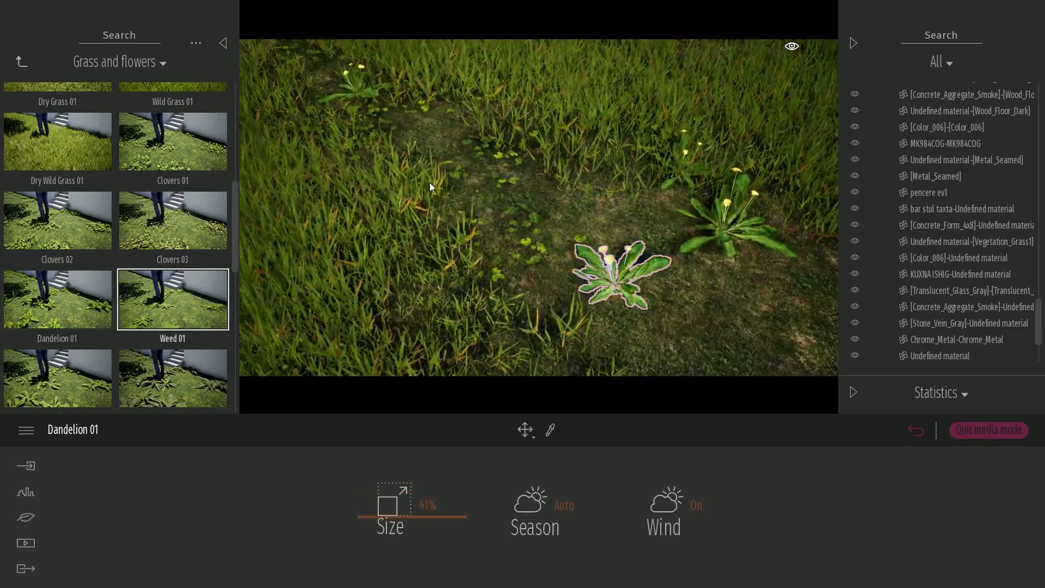
{"action": "left_click", "coordinate": [421, 124]}
{"action": "left_click", "coordinate": [619, 214]}
{"action": "scroll", "coordinate": [165, 243], "scroll_direction": "down", "scroll_amount": 2}
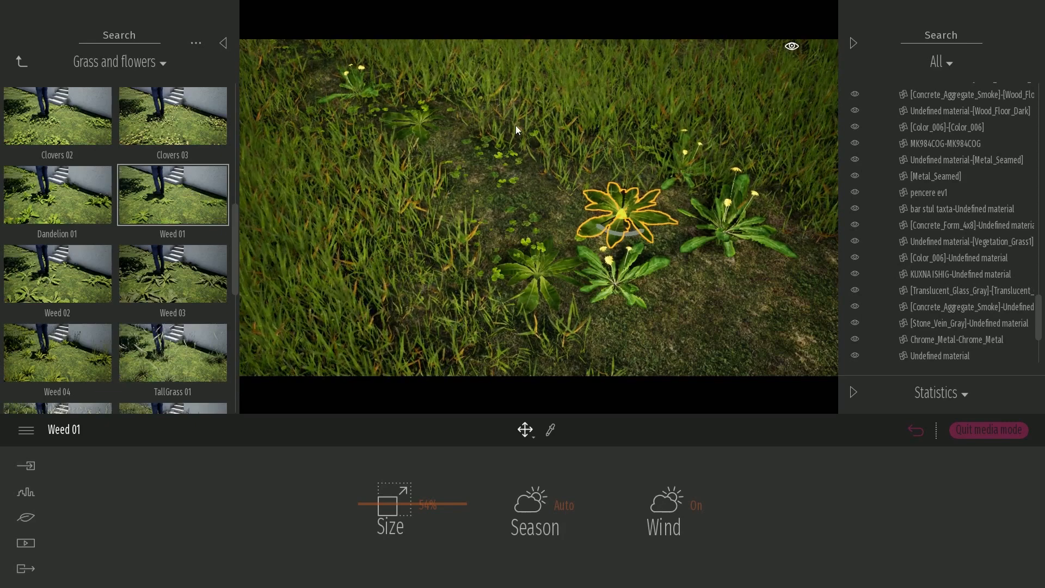
{"action": "left_click", "coordinate": [151, 368]}
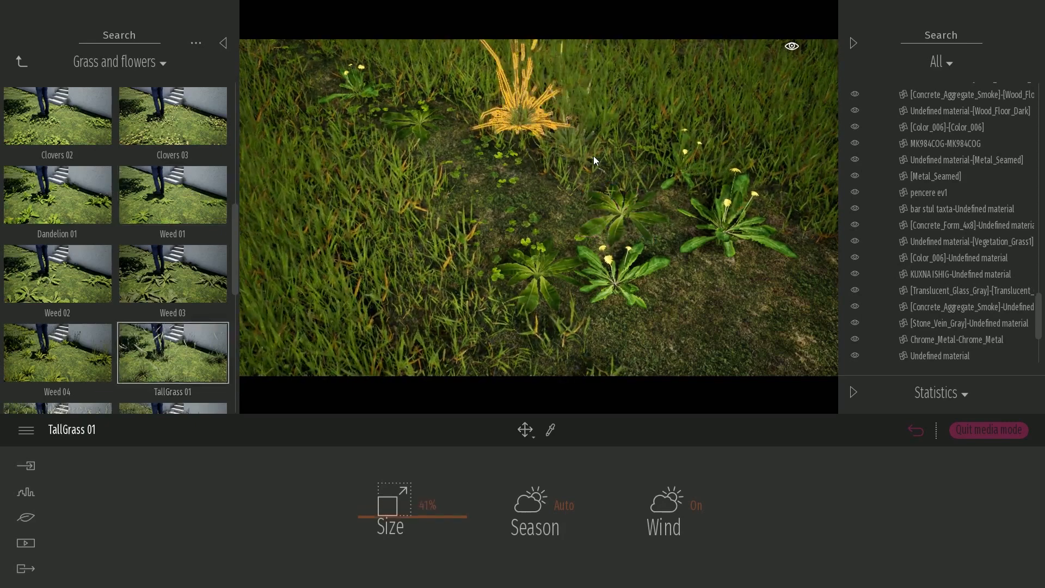
{"action": "left_click", "coordinate": [409, 324]}
{"action": "left_click", "coordinate": [299, 76]}
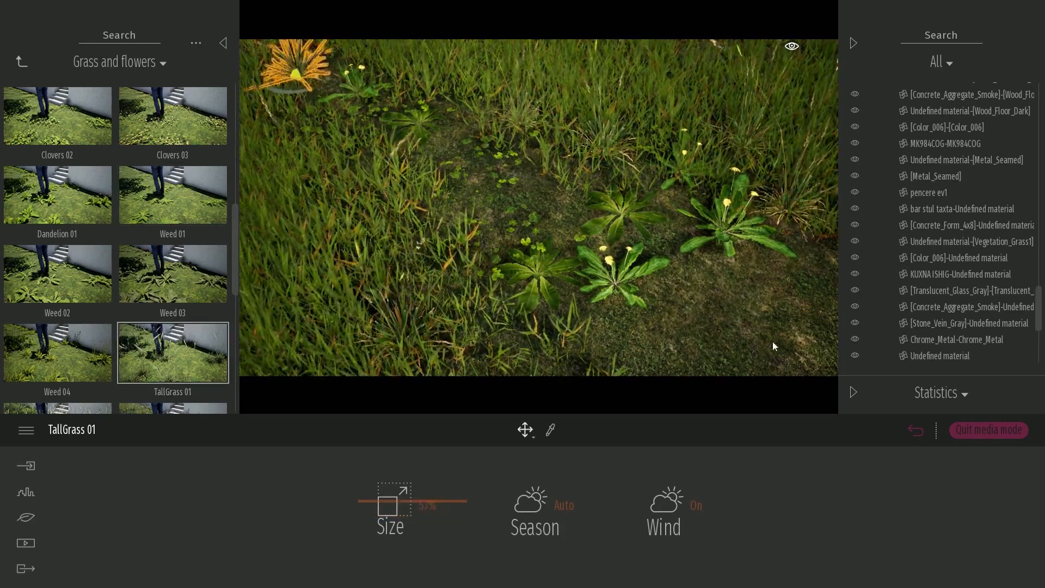
Set the shadow distance to 40 m in the lighting settings of Image 02
{"action": "key", "text": "w"}
{"action": "key", "text": "d"}
{"action": "left_click", "coordinate": [914, 430]}
{"action": "left_click", "coordinate": [662, 502]}
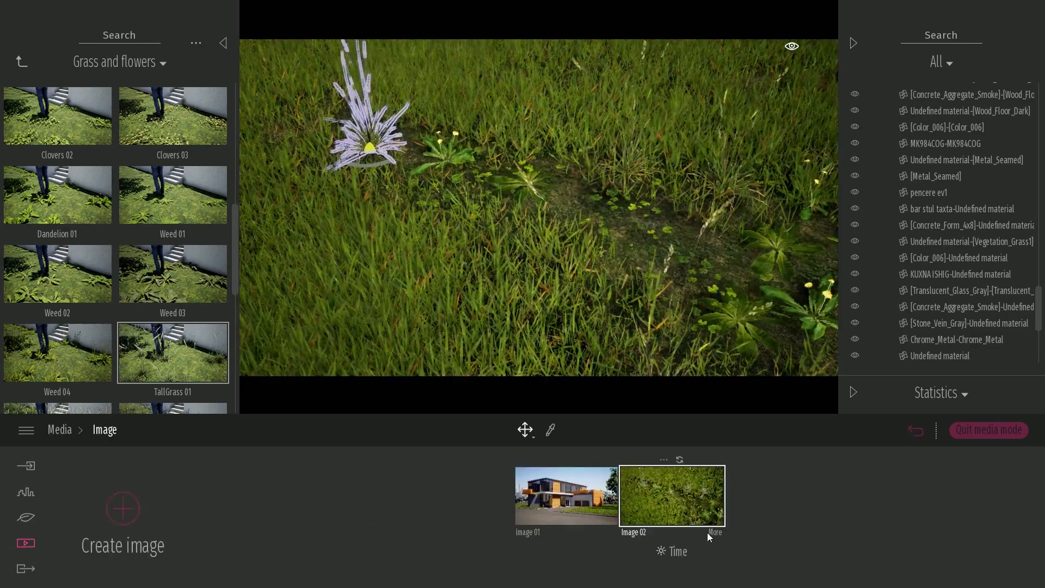
{"action": "left_click", "coordinate": [714, 532]}
{"action": "left_click", "coordinate": [567, 500]}
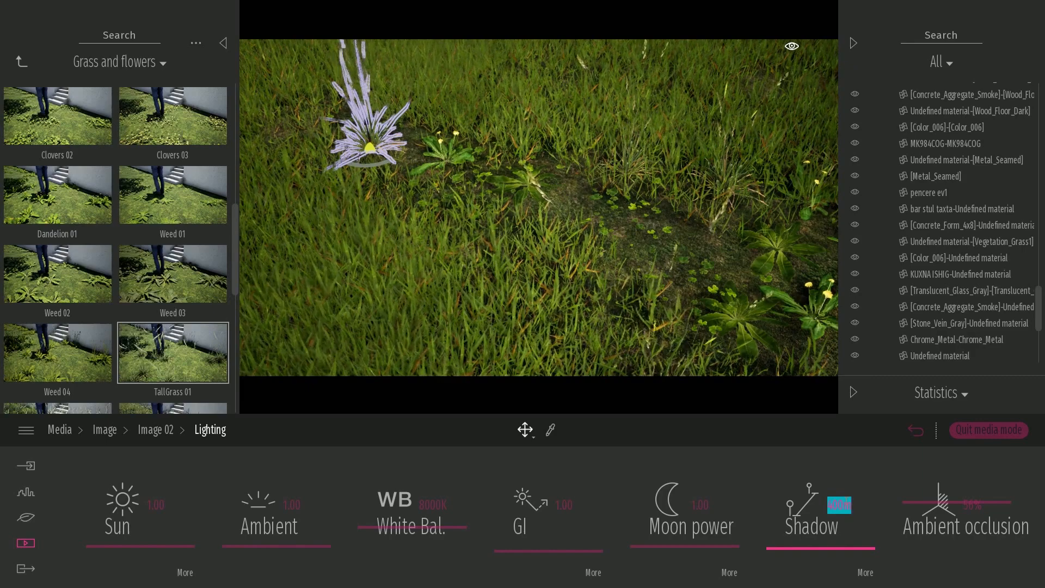
{"action": "type", "text": "40"}
{"action": "key", "text": "Return"}
Frame the dandelions and weeds from closer up and set the sun intensity of Image 02 to 2
{"action": "right_click_drag", "start_coordinate": [713, 228], "coordinate": [722, 142]}
{"action": "key", "text": "s"}
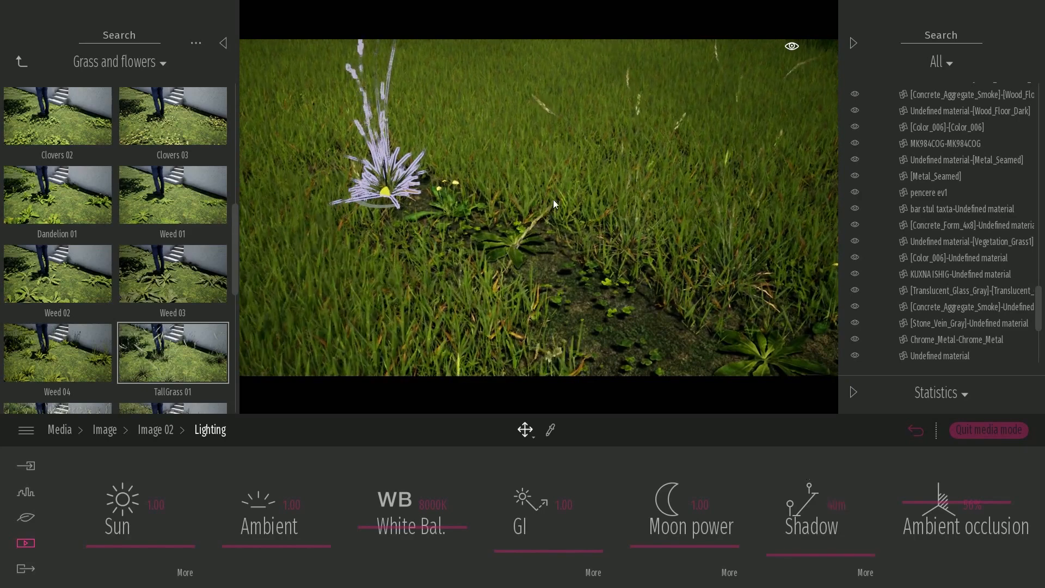
{"action": "key", "text": "s"}
{"action": "right_click_drag", "start_coordinate": [570, 202], "coordinate": [381, 135]}
{"action": "key", "text": "s"}
{"action": "key", "text": "a"}
{"action": "key", "text": "w"}
{"action": "scroll", "coordinate": [641, 246], "scroll_direction": "down", "scroll_amount": 3}
{"action": "right_click_drag", "start_coordinate": [642, 246], "coordinate": [542, 337]}
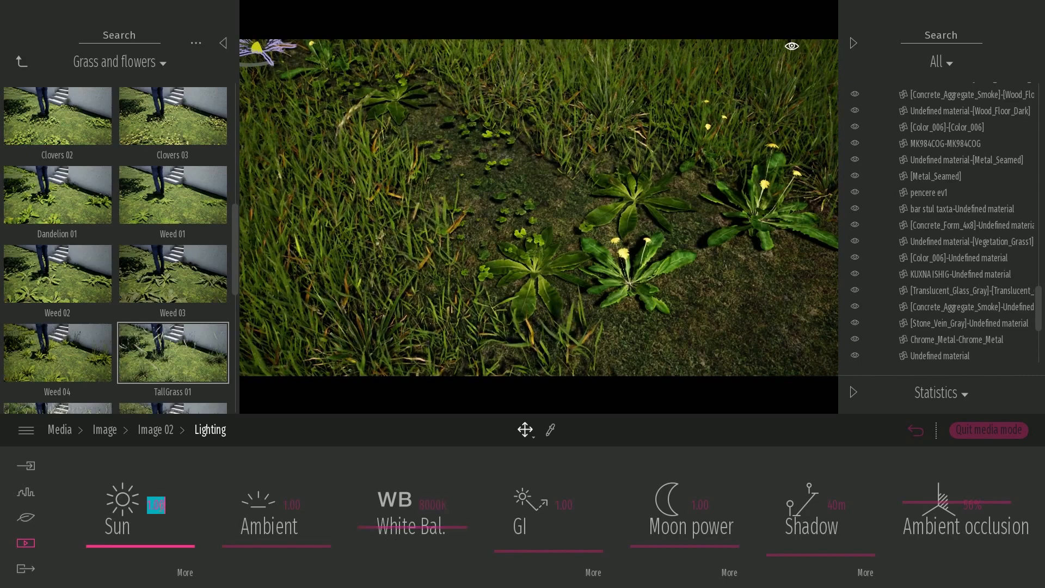
{"action": "type", "text": "2"}
{"action": "key", "text": "Return"}
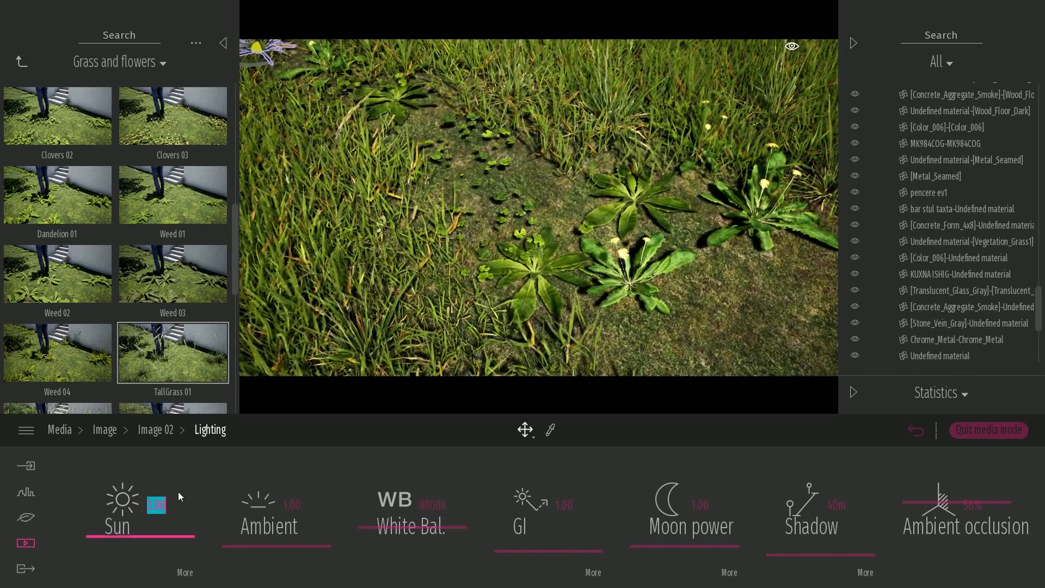
Return to the image list and update Image 02 with a closer view of the weeds and dandelions
{"action": "left_click", "coordinate": [154, 431]}
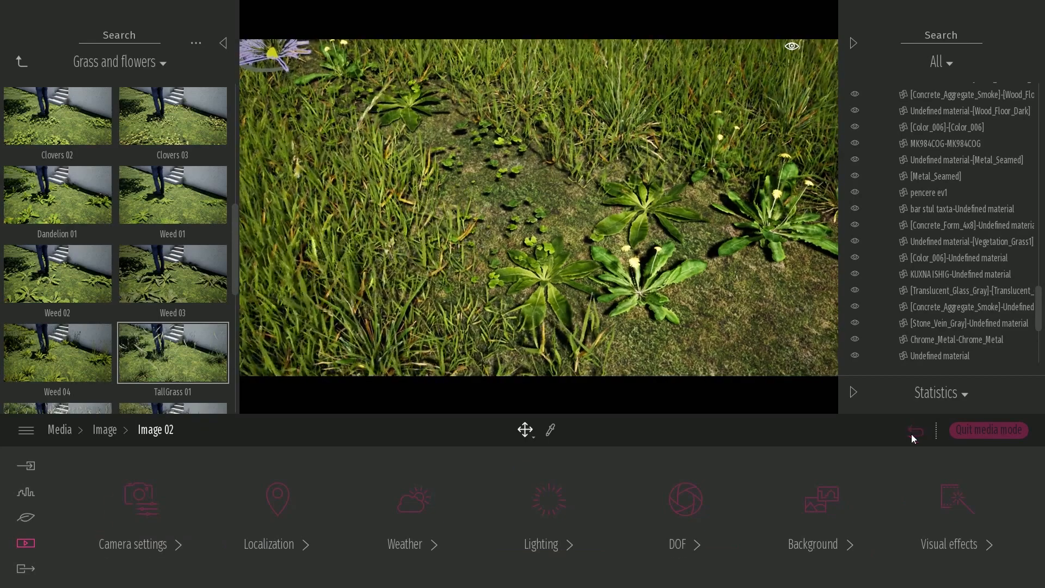
{"action": "left_click", "coordinate": [915, 432]}
{"action": "left_click", "coordinate": [680, 461]}
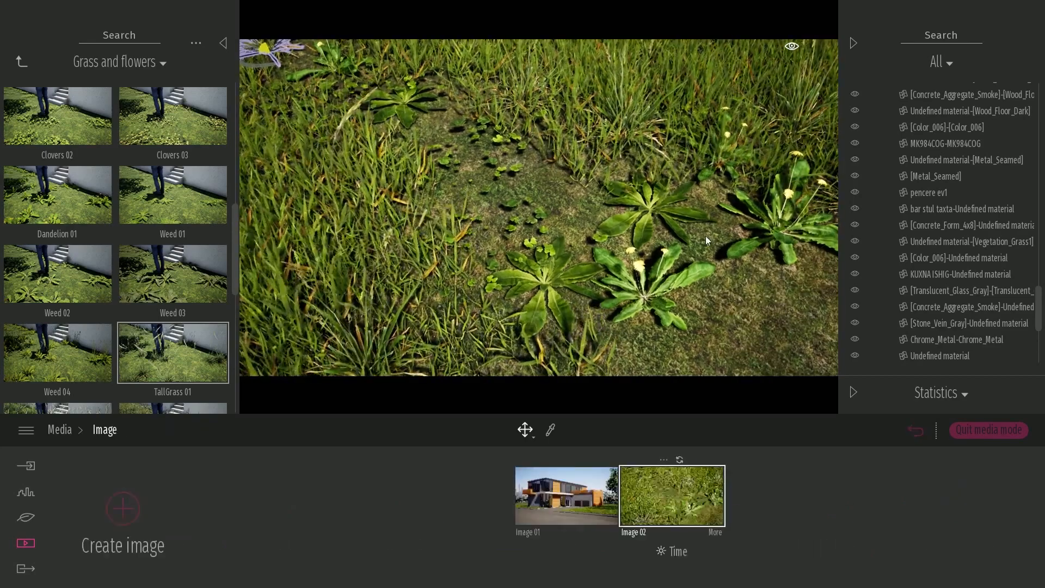
{"action": "scroll", "coordinate": [706, 240], "scroll_direction": "up", "scroll_amount": 3}
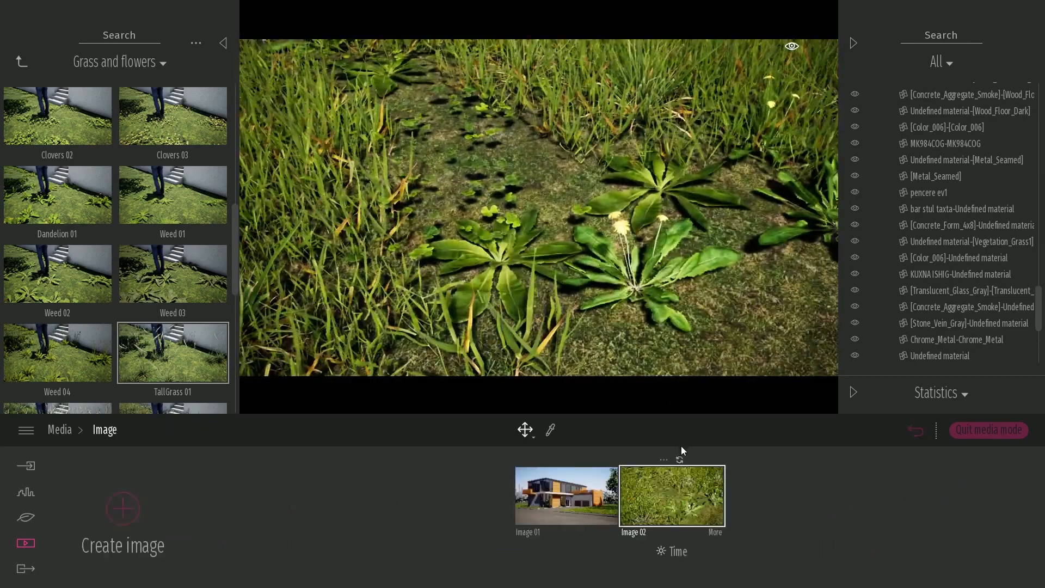
{"action": "left_click", "coordinate": [680, 461]}
Plant Dry Grass 01 among the clovers and weeds in the bare patch and deselect it
{"action": "scroll", "coordinate": [133, 258], "scroll_direction": "down", "scroll_amount": 3}
{"action": "scroll", "coordinate": [77, 199], "scroll_direction": "up", "scroll_amount": 5}
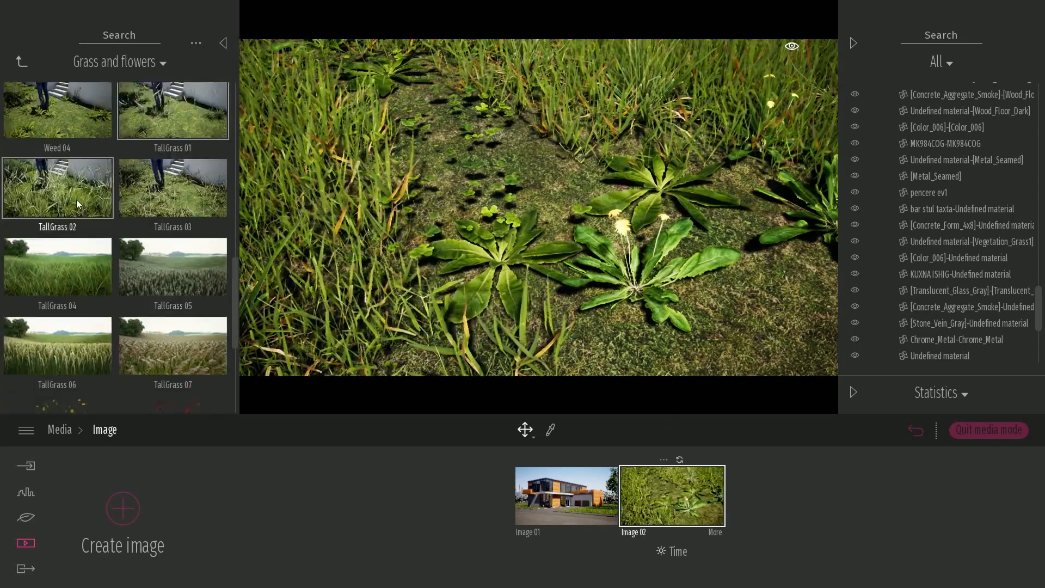
{"action": "scroll", "coordinate": [97, 278], "scroll_direction": "up", "scroll_amount": 1}
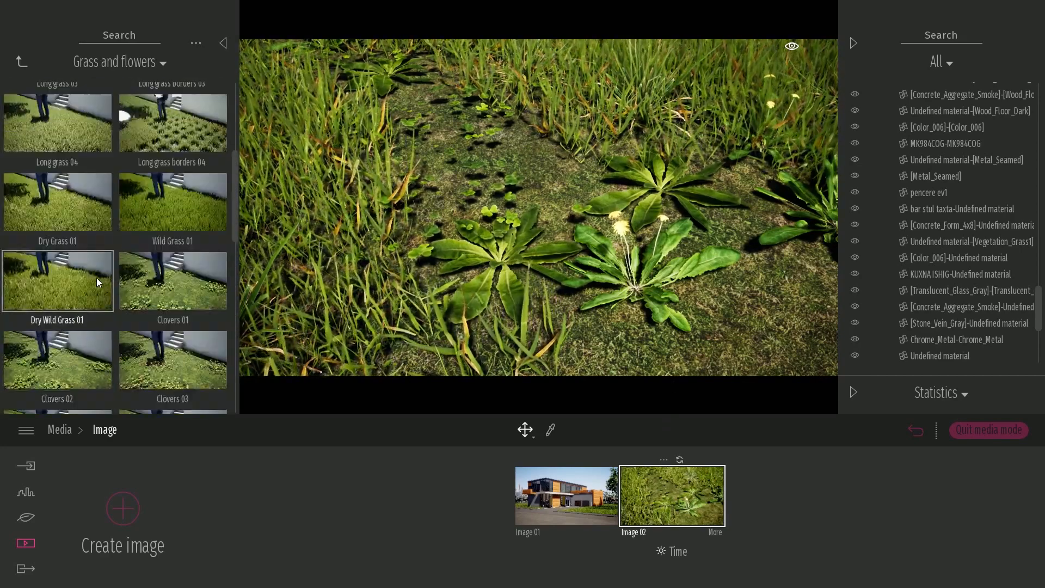
{"action": "left_click", "coordinate": [529, 152]}
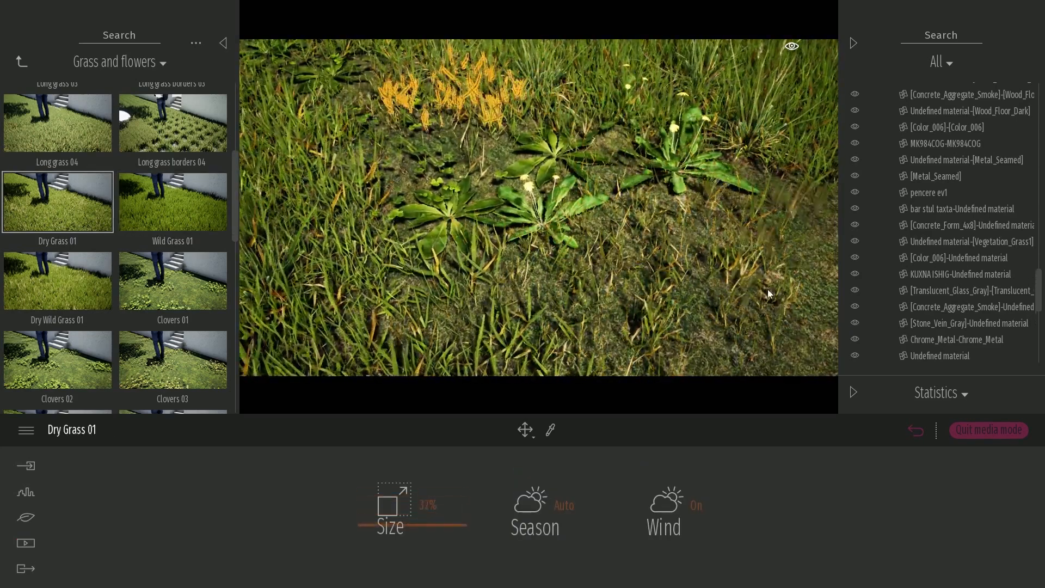
{"action": "key", "text": "Escape"}
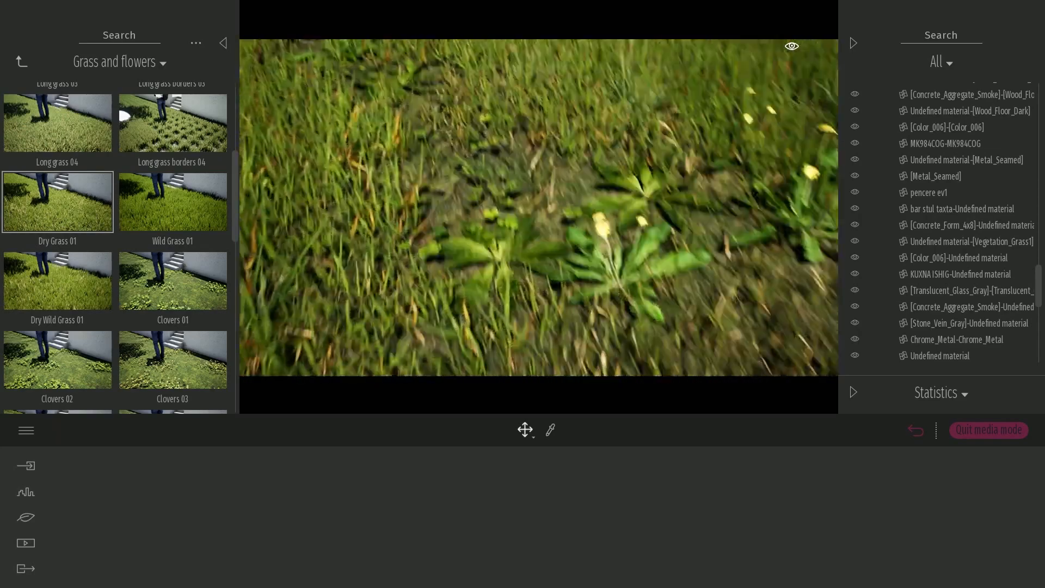
Plant TallGrass 02 at the edge of the bare patch and choose TallGrass 03 from the plant library
{"action": "scroll", "coordinate": [146, 227], "scroll_direction": "down", "scroll_amount": 4}
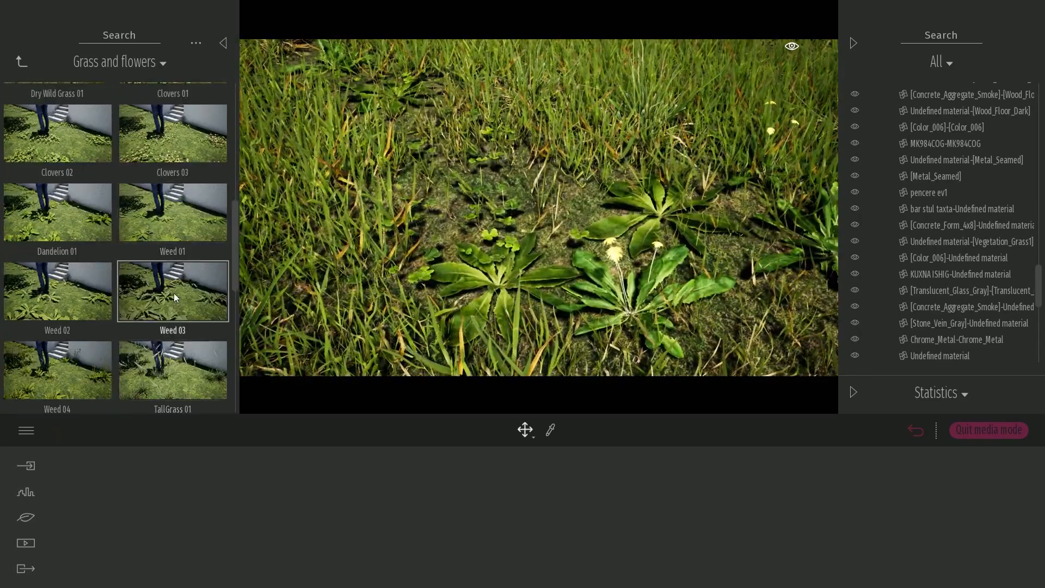
{"action": "scroll", "coordinate": [136, 305], "scroll_direction": "down", "scroll_amount": 2}
{"action": "left_click", "coordinate": [57, 292]}
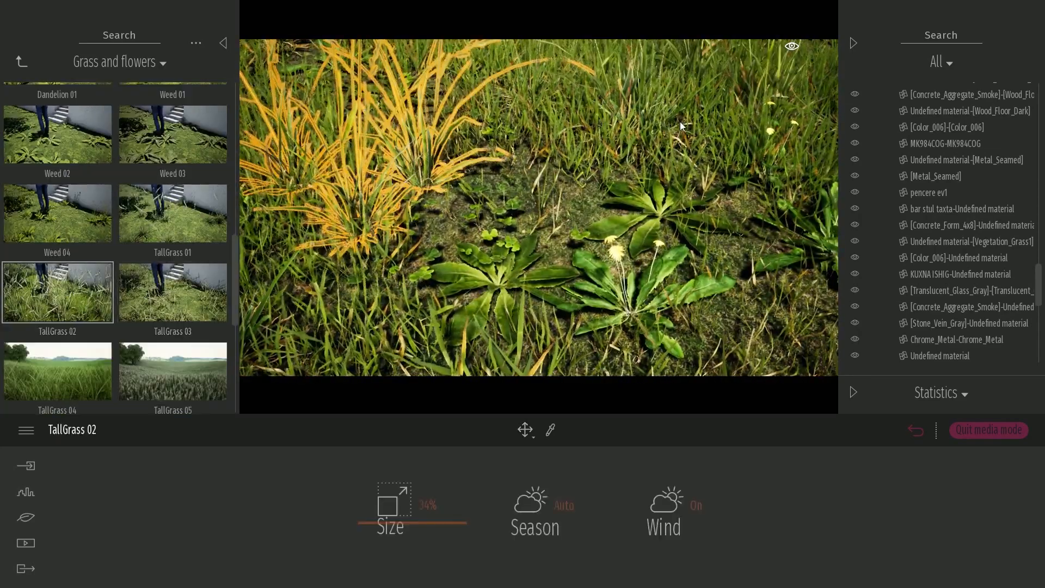
{"action": "scroll", "coordinate": [681, 122], "scroll_direction": "up", "scroll_amount": 2}
{"action": "left_click", "coordinate": [173, 292]}
{"action": "scroll", "coordinate": [535, 161], "scroll_direction": "down", "scroll_amount": 2}
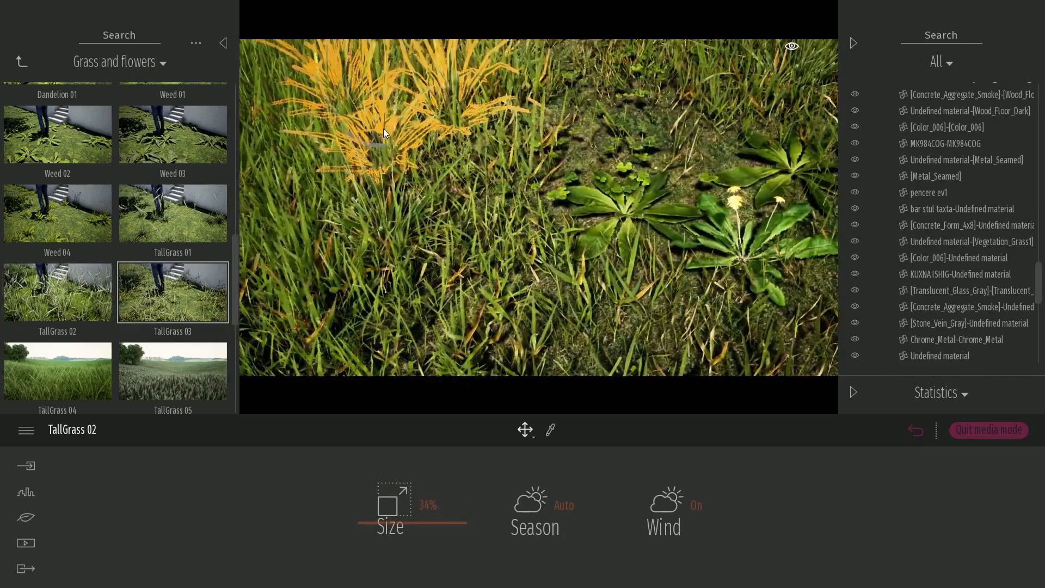
{"action": "left_click", "coordinate": [915, 430]}
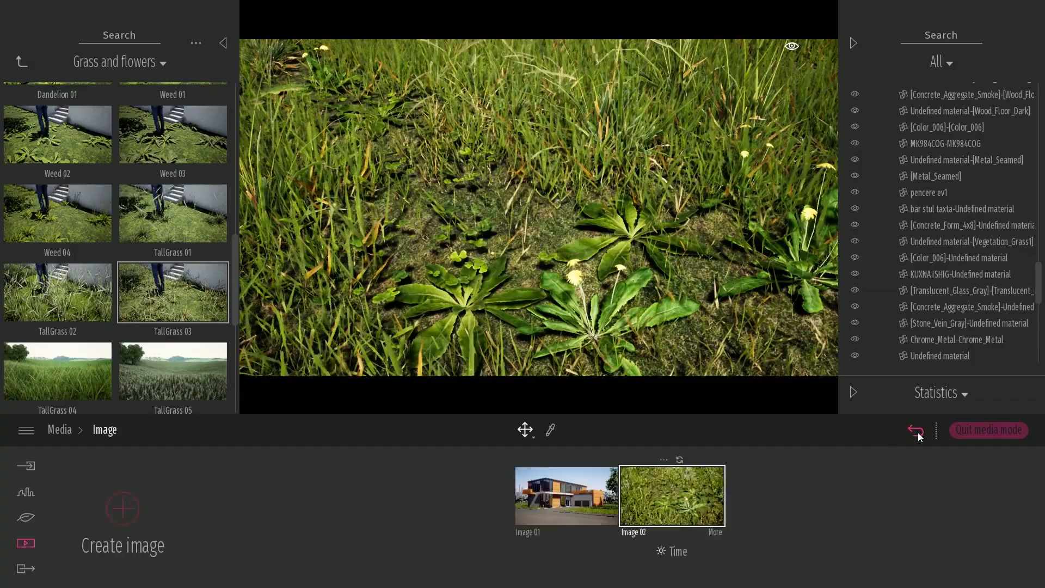
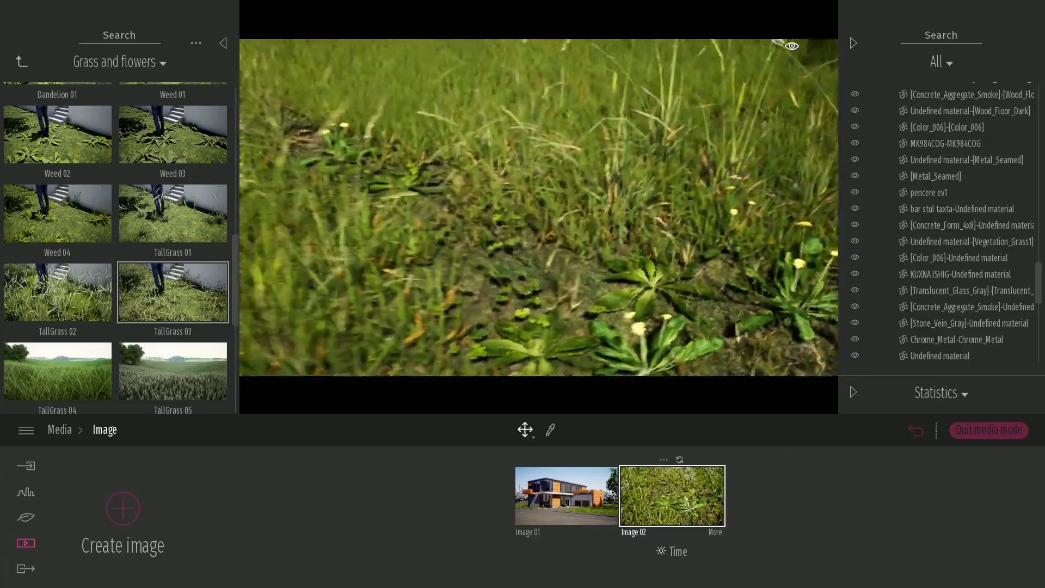
Return to Image 01 and apply the Wood siding 01 material to the house's orange wood cladding
{"action": "left_click", "coordinate": [579, 505]}
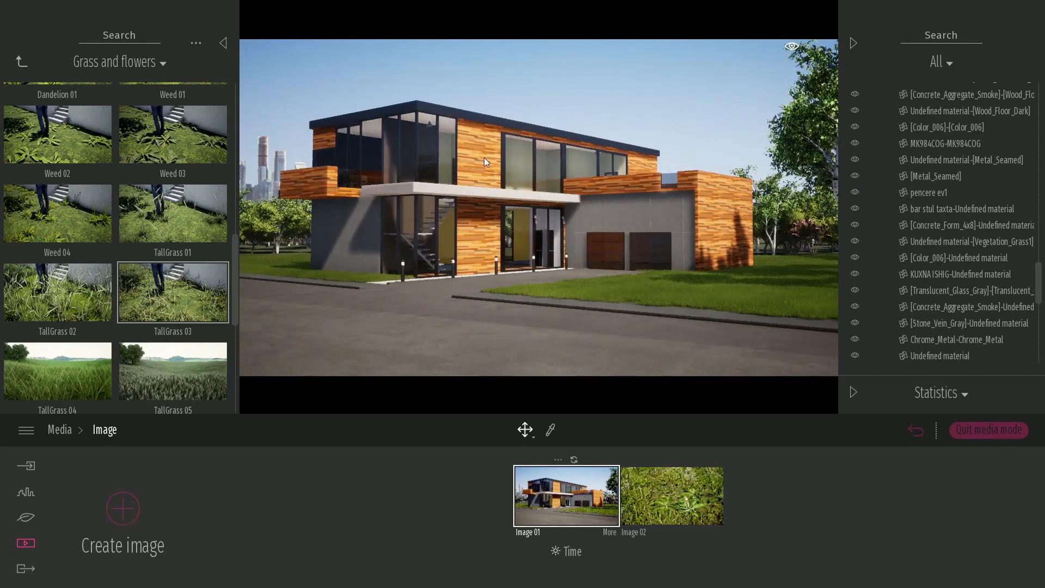
{"action": "scroll", "coordinate": [492, 233], "scroll_direction": "up", "scroll_amount": 5}
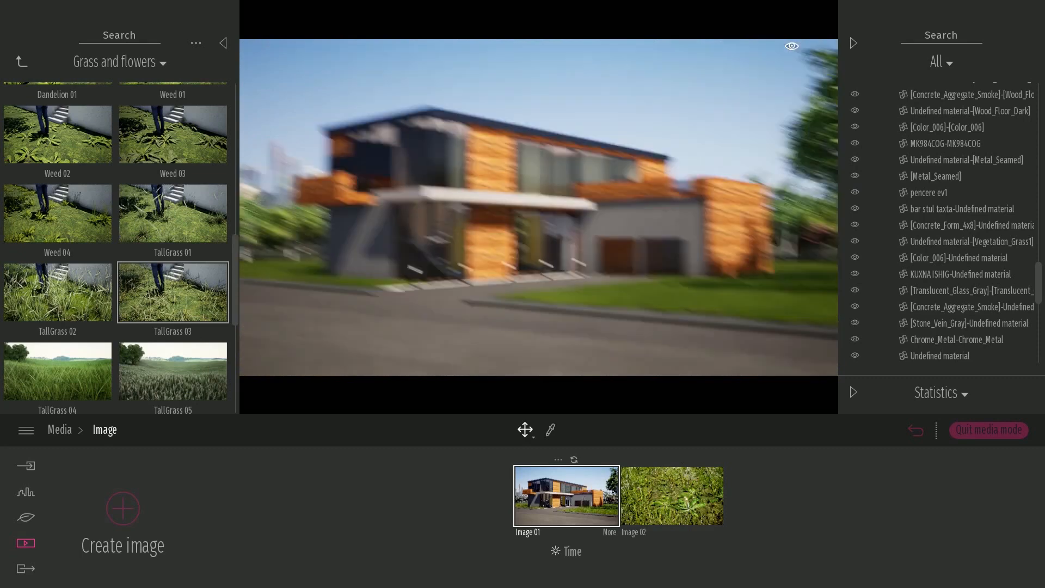
{"action": "scroll", "coordinate": [539, 207], "scroll_direction": "up", "scroll_amount": 5}
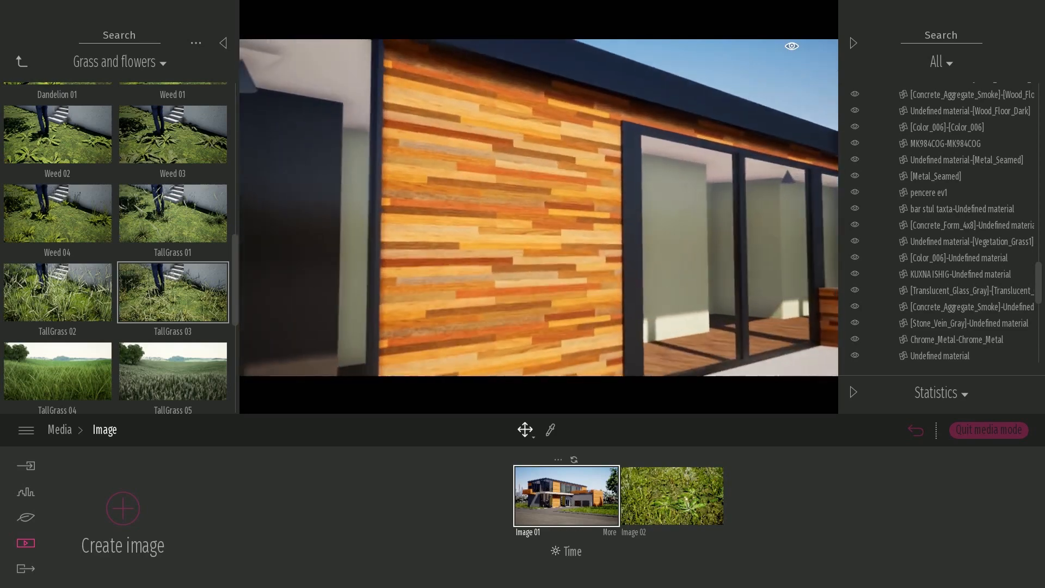
{"action": "scroll", "coordinate": [539, 207], "scroll_direction": "up", "scroll_amount": 2}
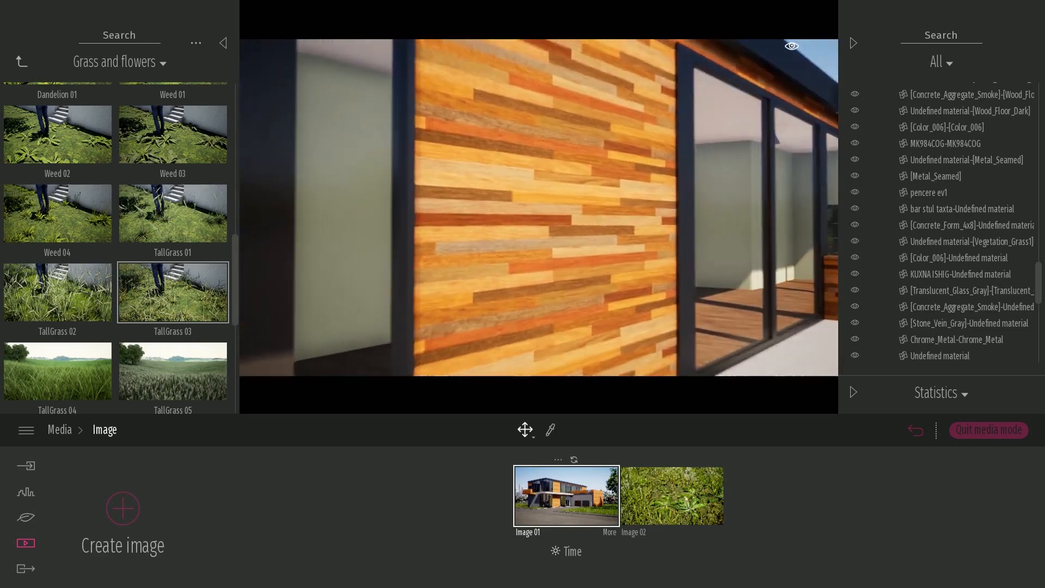
{"action": "scroll", "coordinate": [539, 207], "scroll_direction": "down", "scroll_amount": 4}
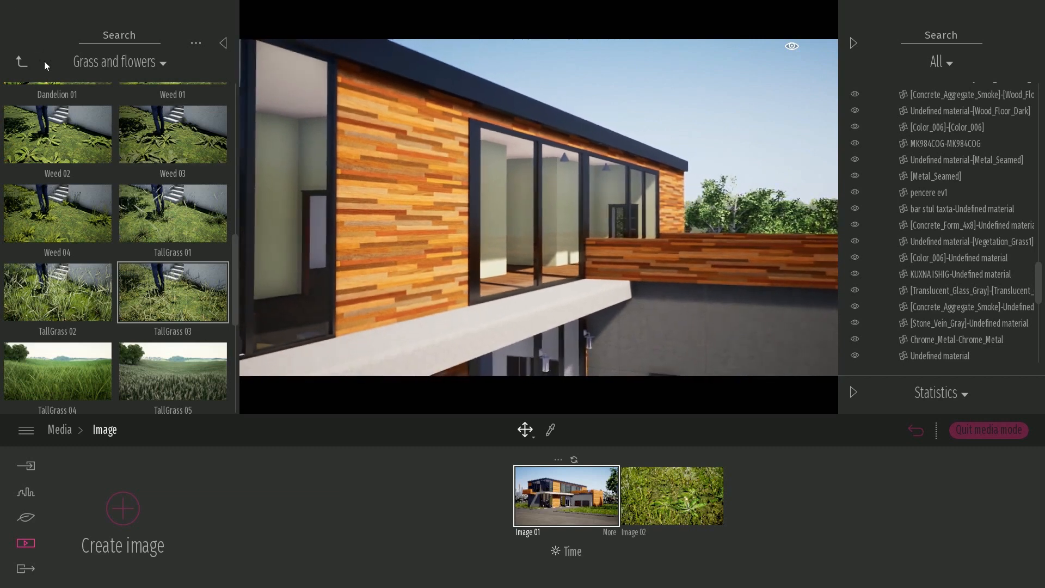
{"action": "left_click", "coordinate": [24, 62]}
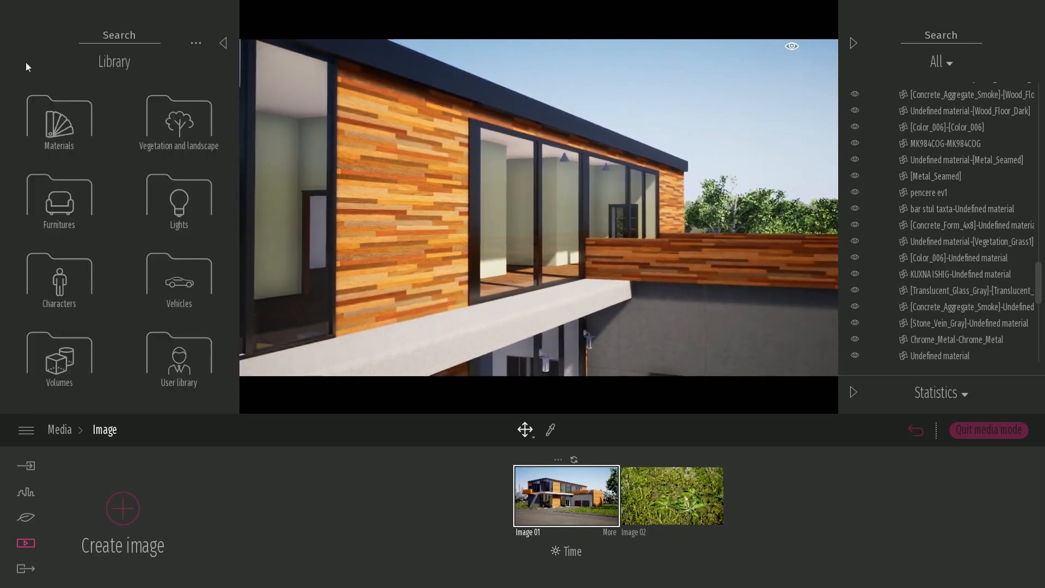
{"action": "left_click", "coordinate": [81, 107]}
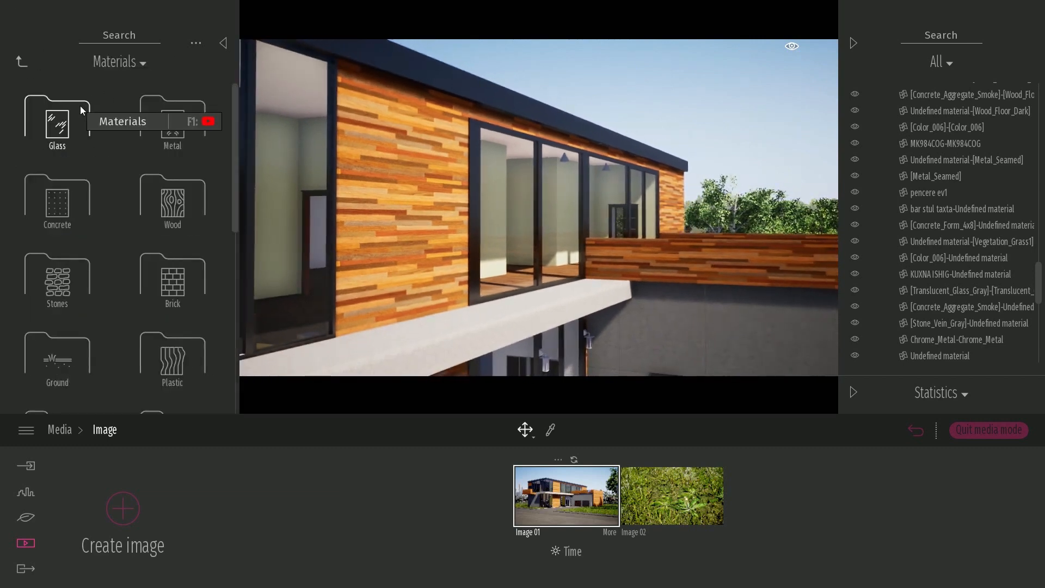
{"action": "left_click", "coordinate": [168, 211]}
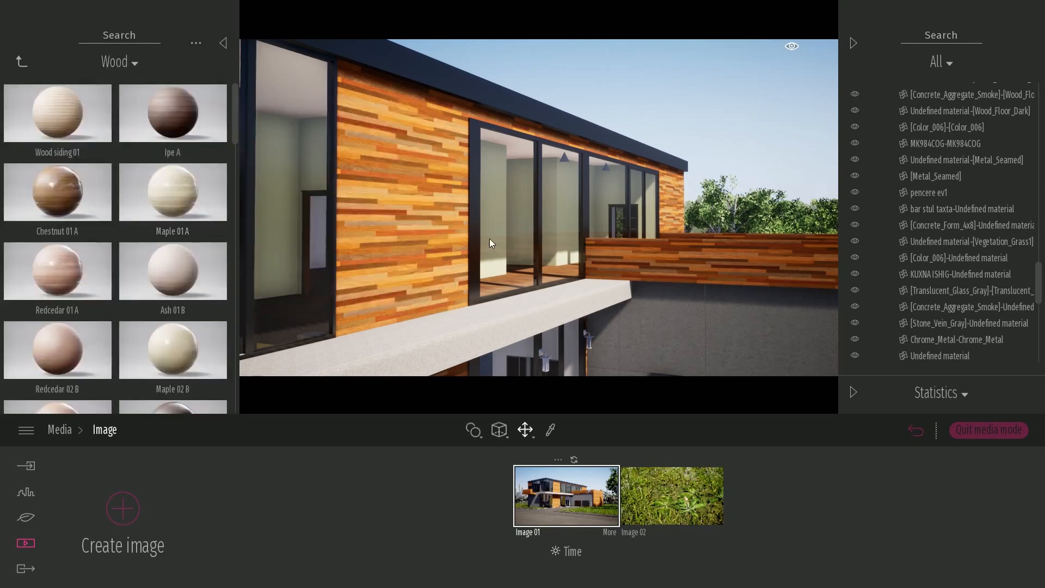
{"action": "mouse_move", "coordinate": [62, 102]}
{"action": "left_click_drag", "start_coordinate": [63, 103], "coordinate": [356, 191]}
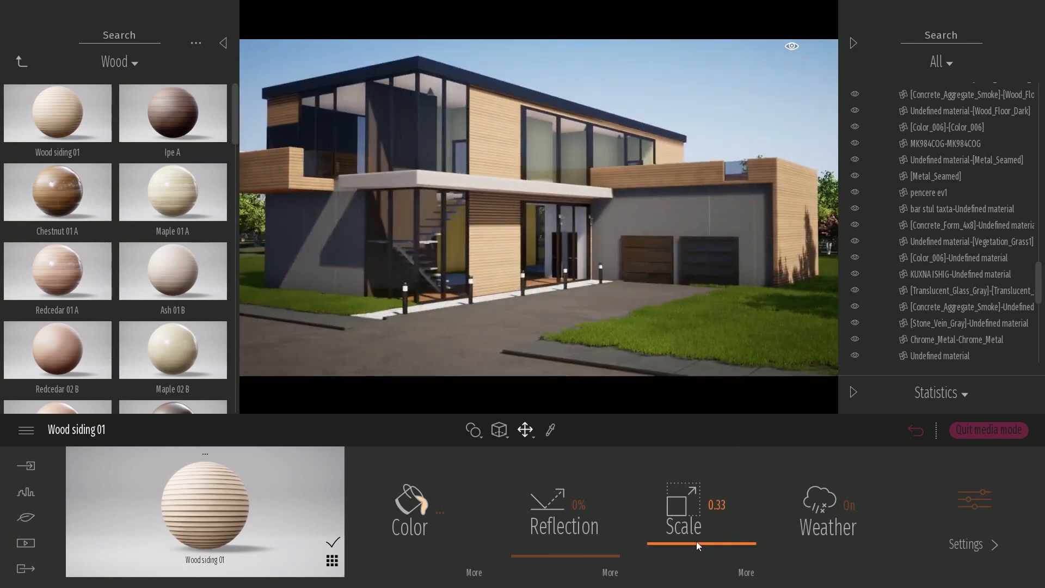
Set the wood siding's scale to 0.50 and darken its colour to the reddish brown E29E78
{"action": "left_click_drag", "start_coordinate": [699, 542], "coordinate": [705, 536]}
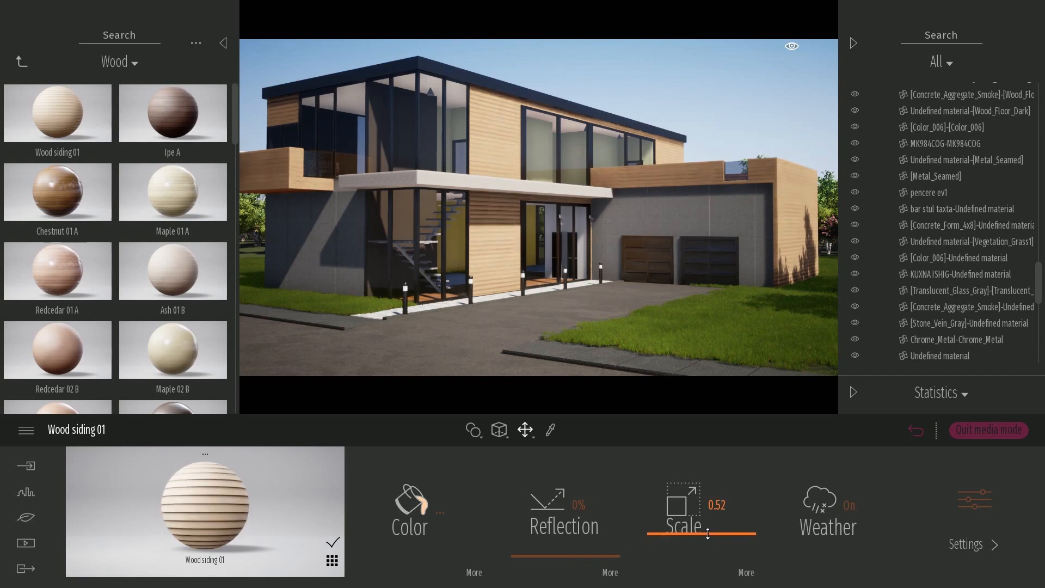
{"action": "left_click", "coordinate": [428, 531]}
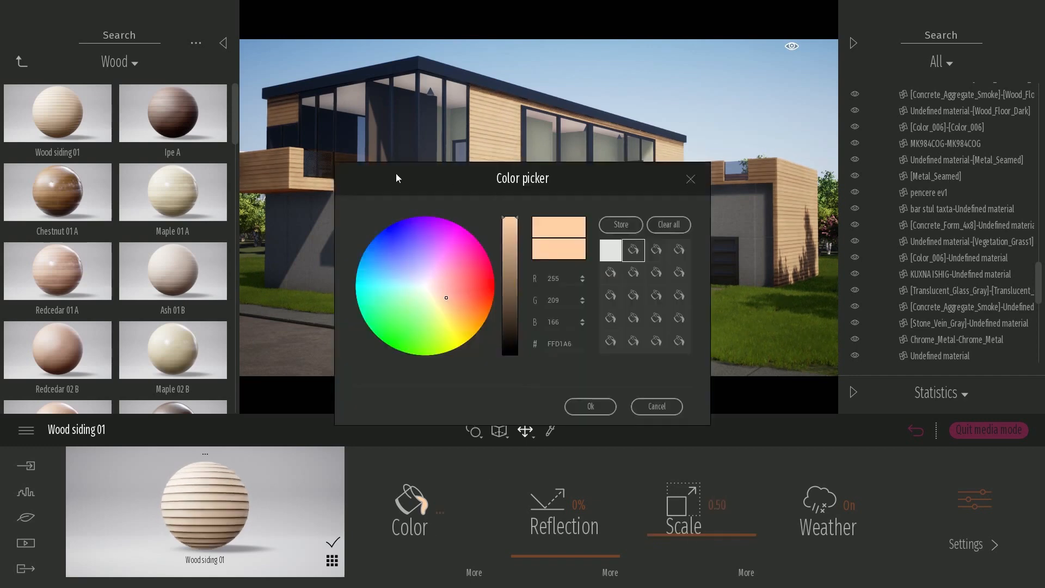
{"action": "left_click_drag", "start_coordinate": [397, 175], "coordinate": [759, 282]}
{"action": "left_click_drag", "start_coordinate": [781, 400], "coordinate": [783, 400]}
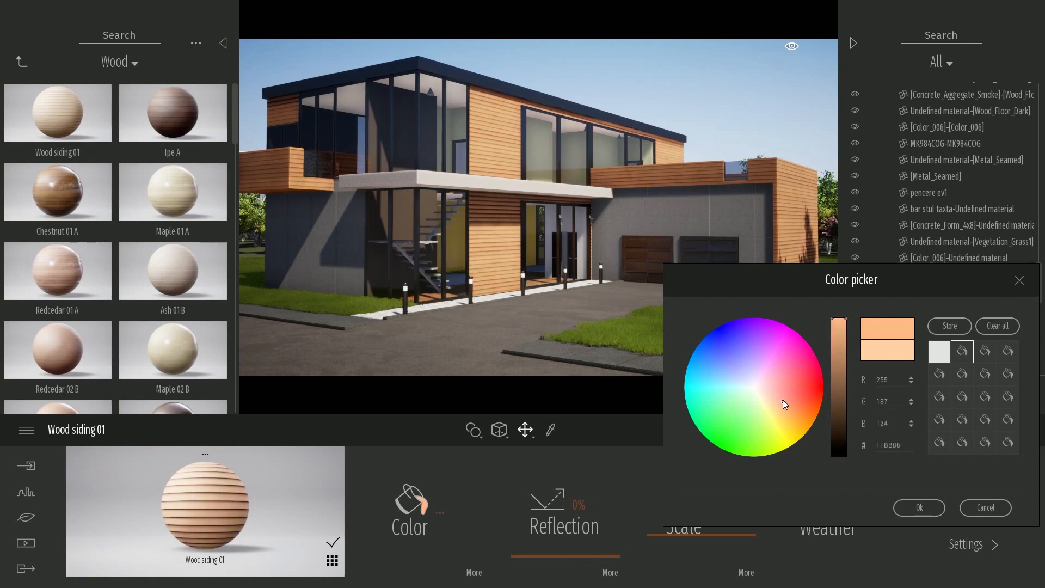
{"action": "left_click", "coordinate": [843, 341]}
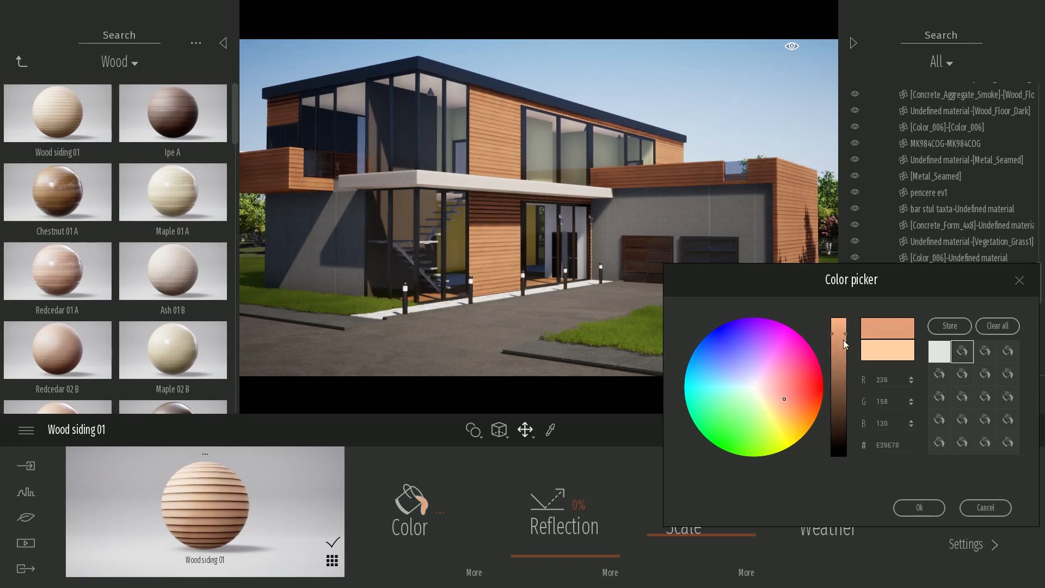
{"action": "left_click", "coordinate": [917, 505]}
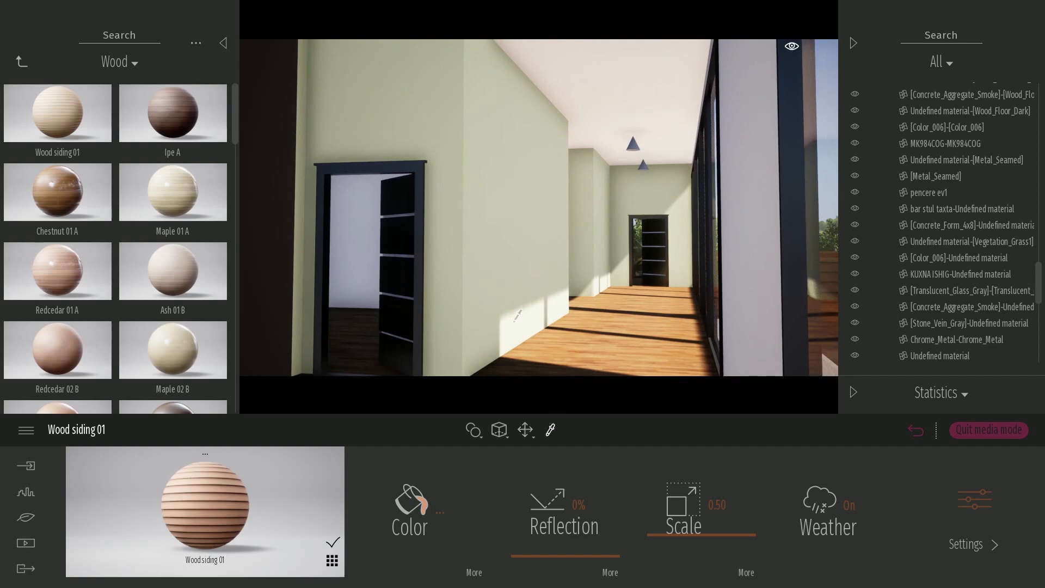
Recolour the pale green interior walls white and cover the dark stairwell wall with Stacked stone 01
{"action": "left_click", "coordinate": [425, 517]}
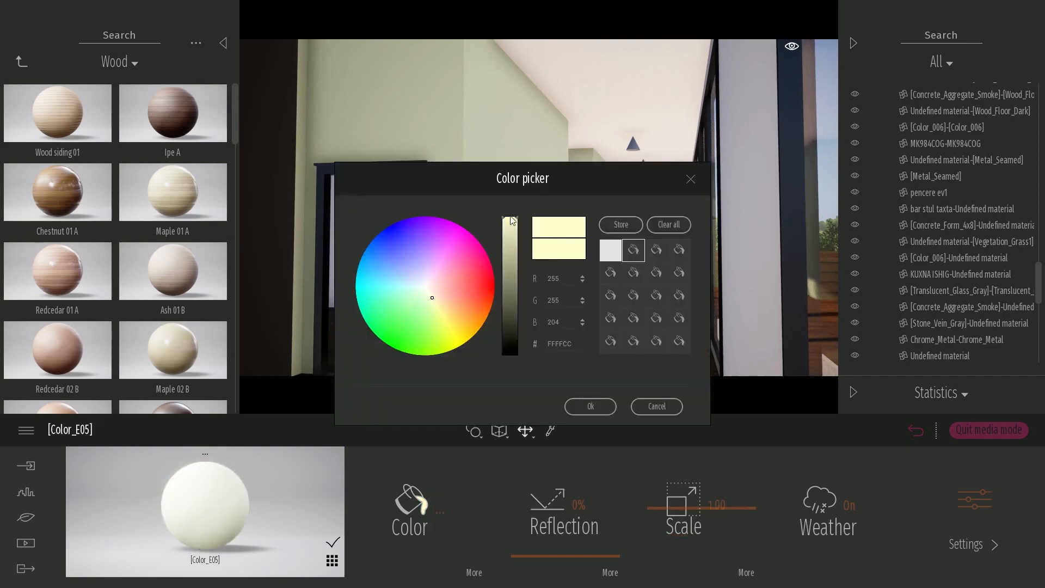
{"action": "left_click", "coordinate": [568, 406]}
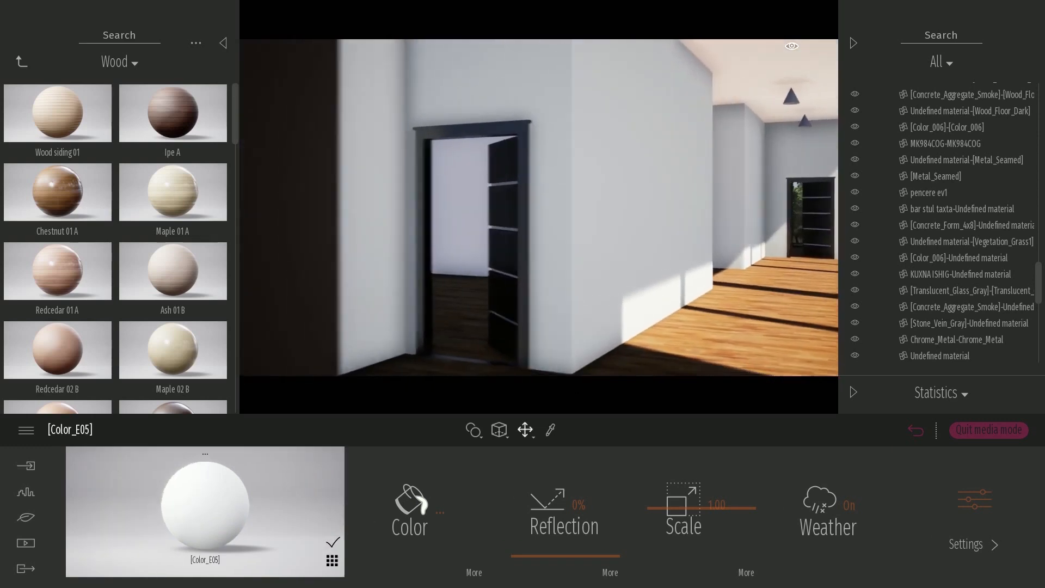
{"action": "left_click", "coordinate": [20, 62]}
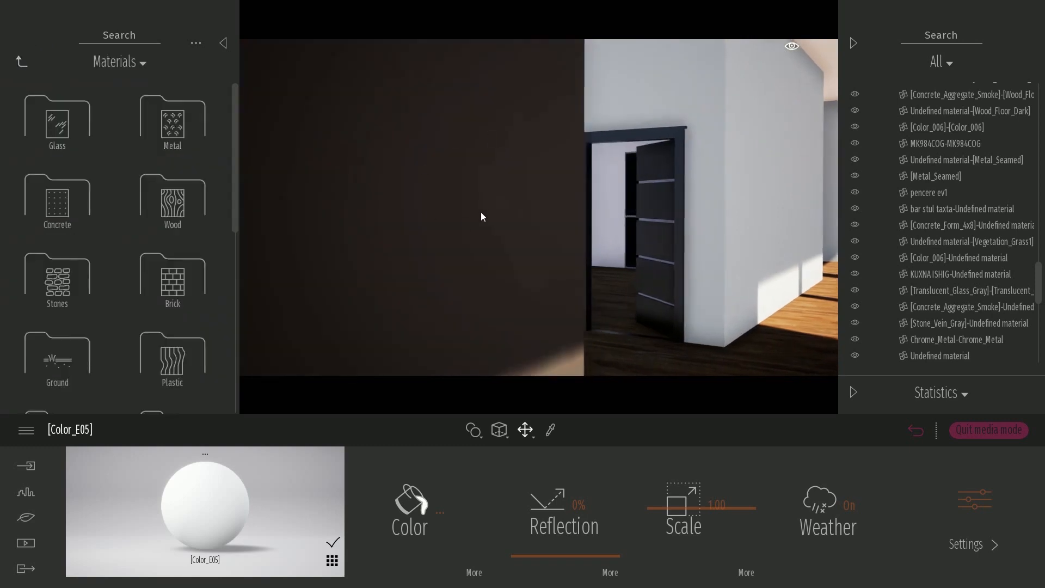
{"action": "left_click", "coordinate": [68, 275]}
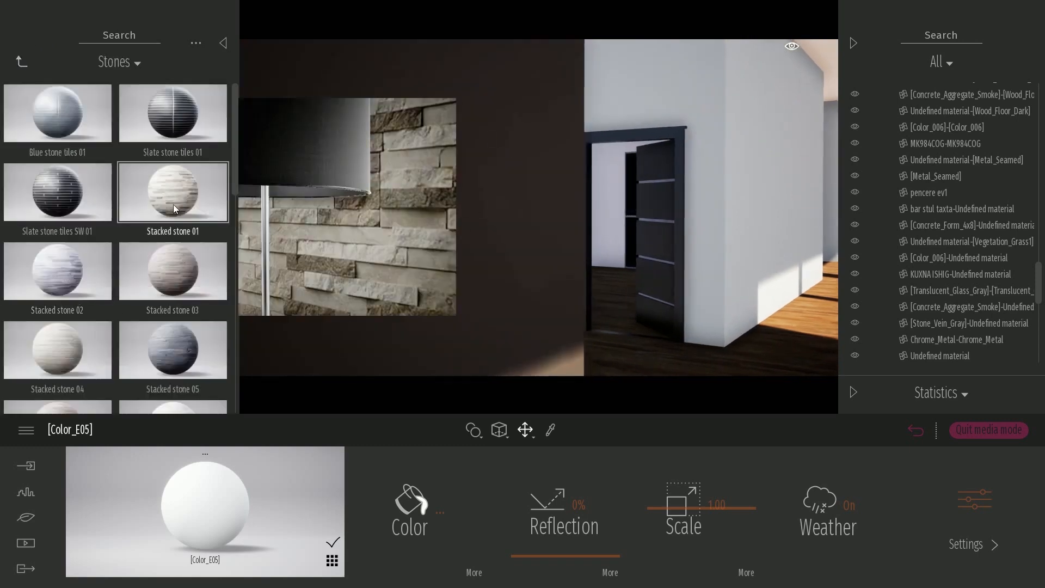
{"action": "left_click_drag", "start_coordinate": [173, 192], "coordinate": [451, 238]}
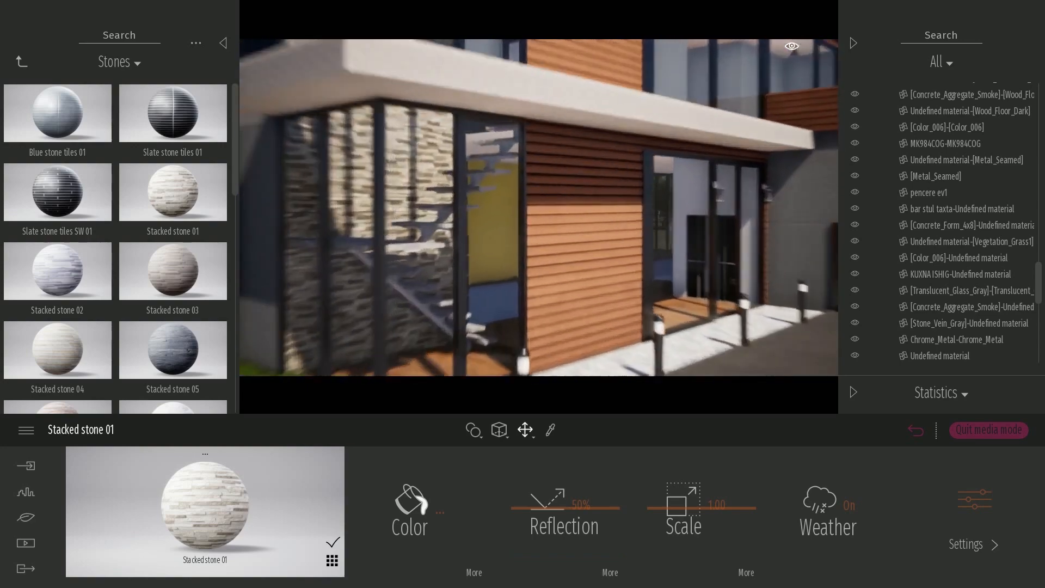
Recolour the yellow ground-floor wall white and return to the Image 01 camera view
{"action": "left_click", "coordinate": [476, 201]}
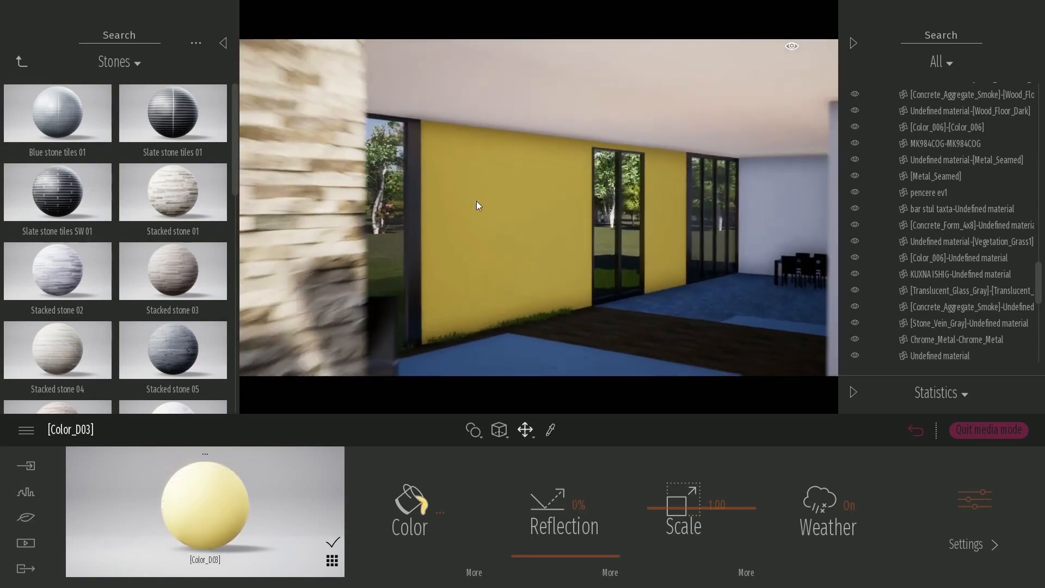
{"action": "left_click", "coordinate": [428, 491]}
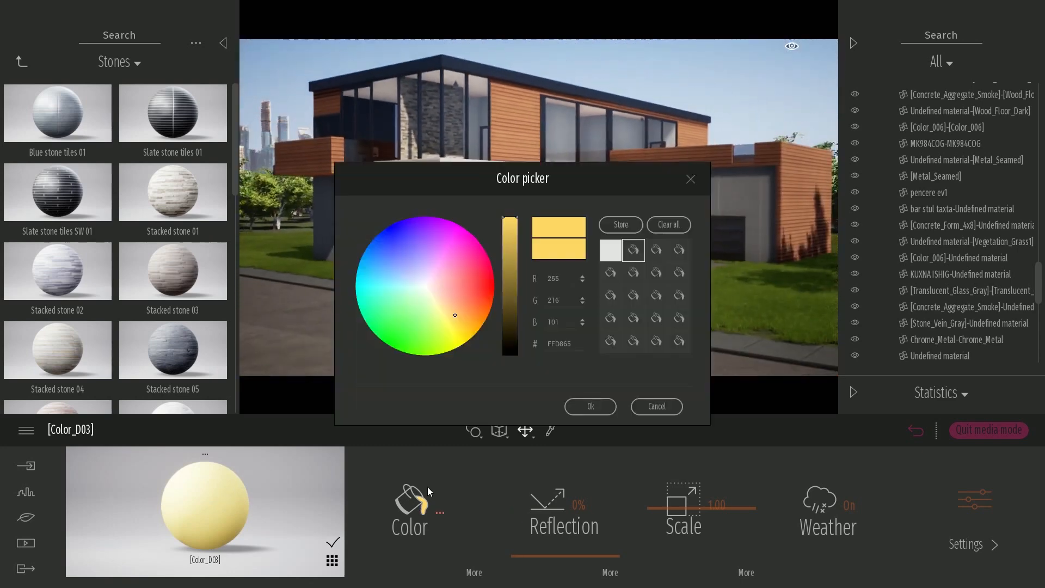
{"action": "left_click", "coordinate": [590, 405]}
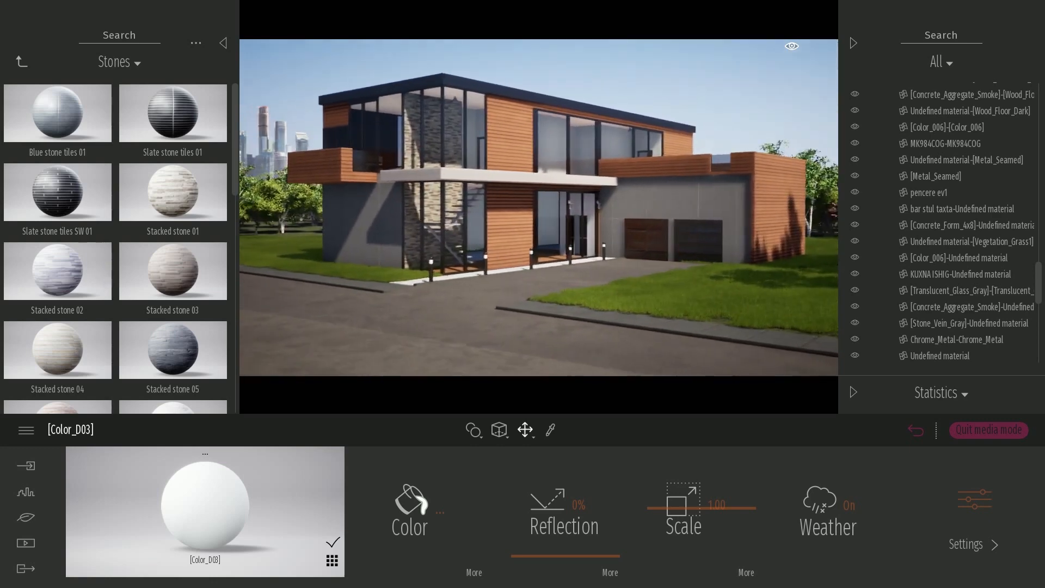
{"action": "left_click", "coordinate": [917, 430]}
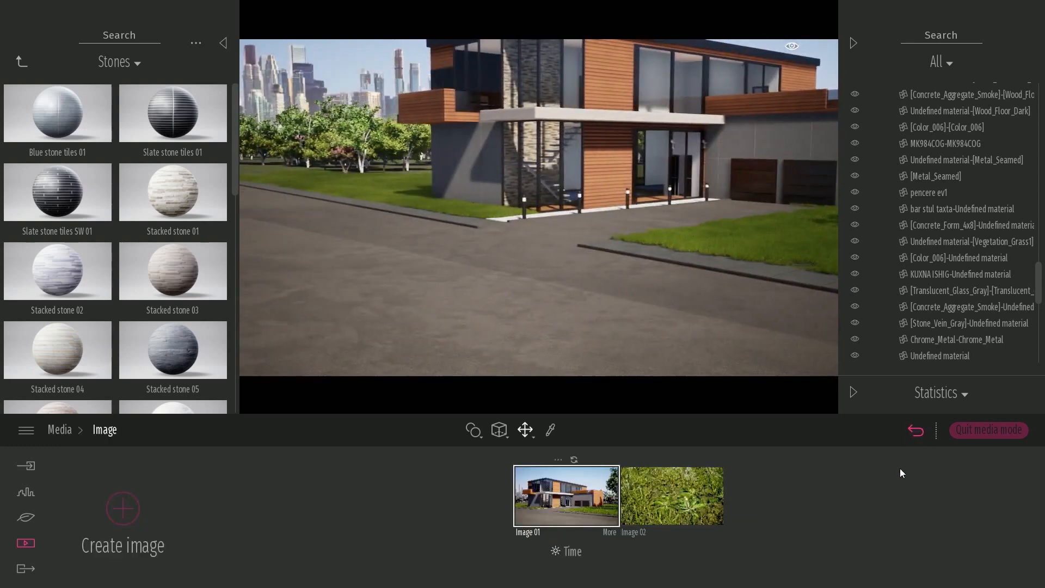
{"action": "left_click", "coordinate": [586, 508]}
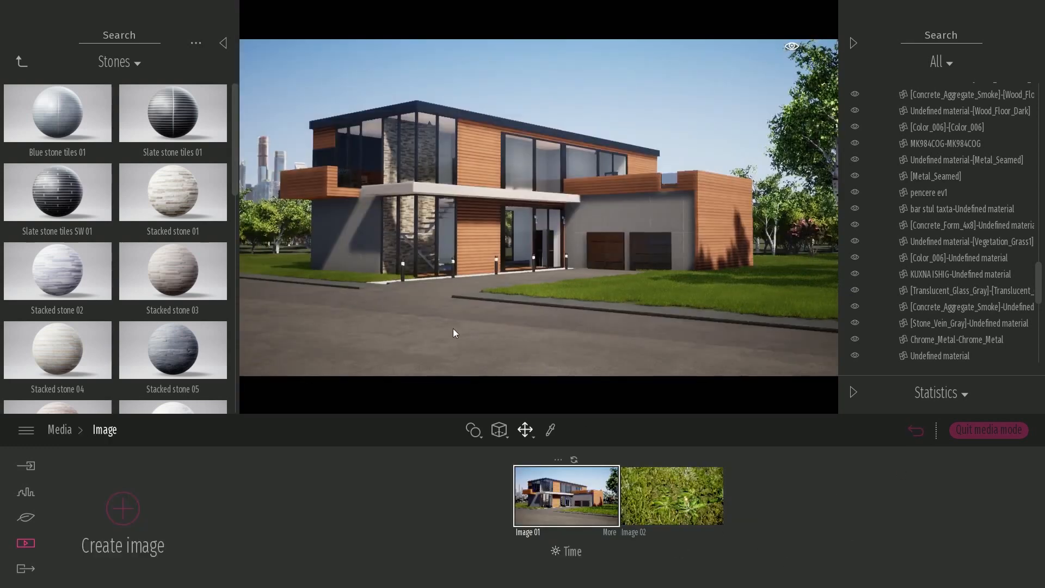
Turn the view toward the road and open the Decals category of the Furnitures library
{"action": "right_click_drag", "start_coordinate": [631, 263], "coordinate": [402, 278]}
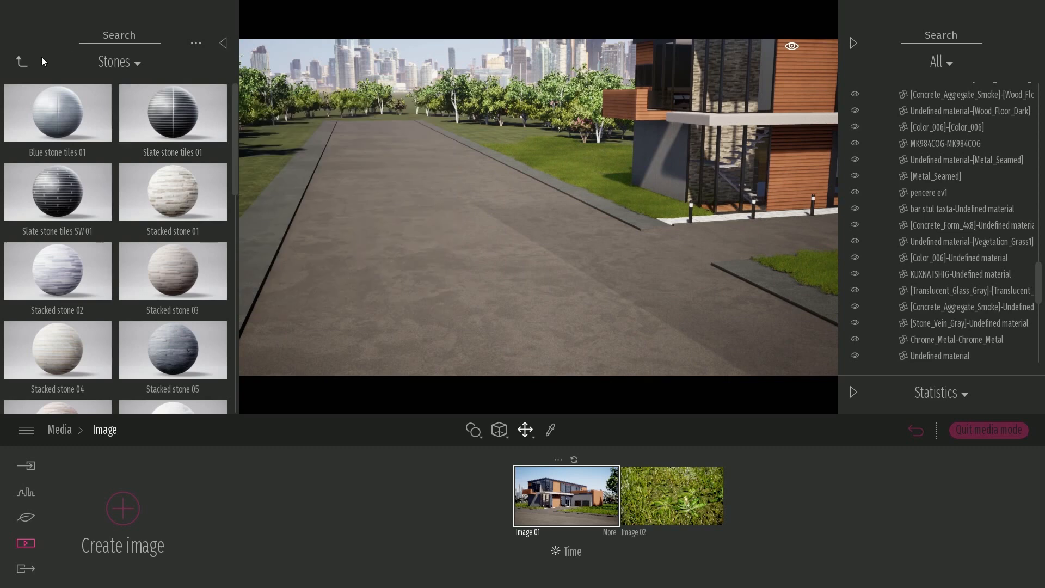
{"action": "left_click", "coordinate": [22, 62]}
{"action": "left_click", "coordinate": [22, 61]}
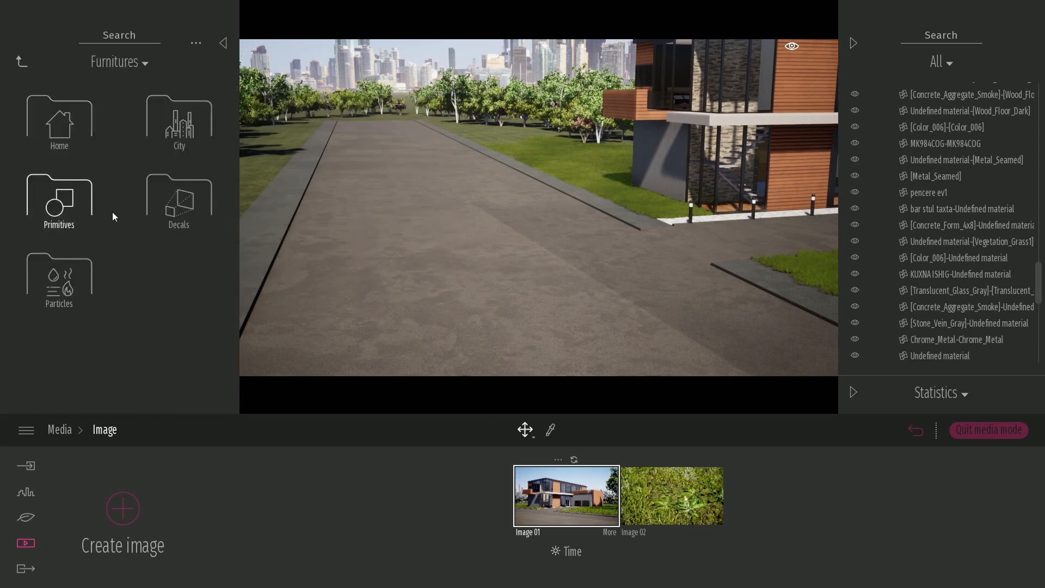
{"action": "left_click", "coordinate": [170, 194]}
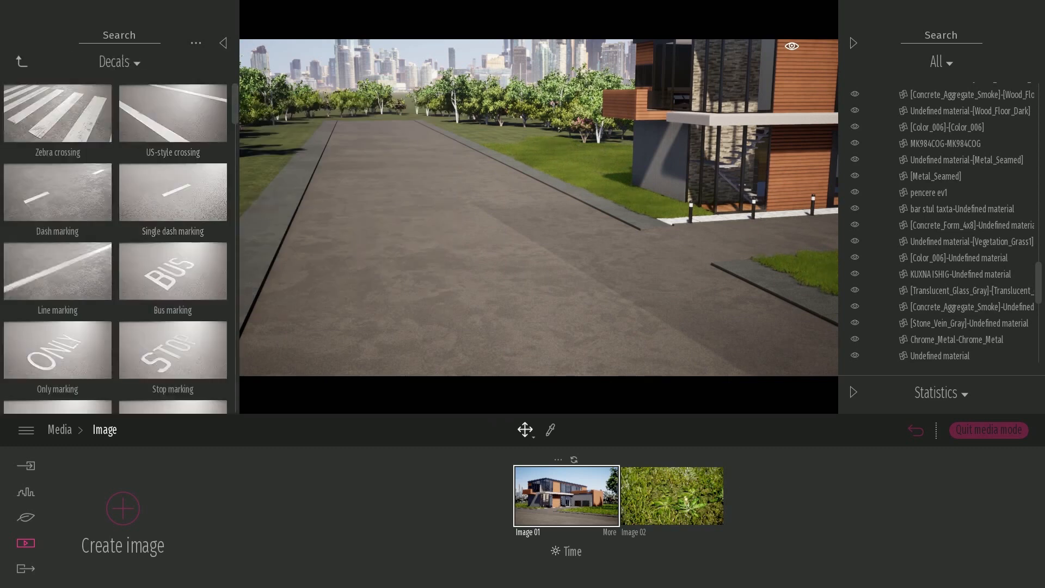
Place a Zebra crossing decal on the road at the curb in front of the lawn
{"action": "right_click_drag", "start_coordinate": [414, 207], "coordinate": [566, 180]}
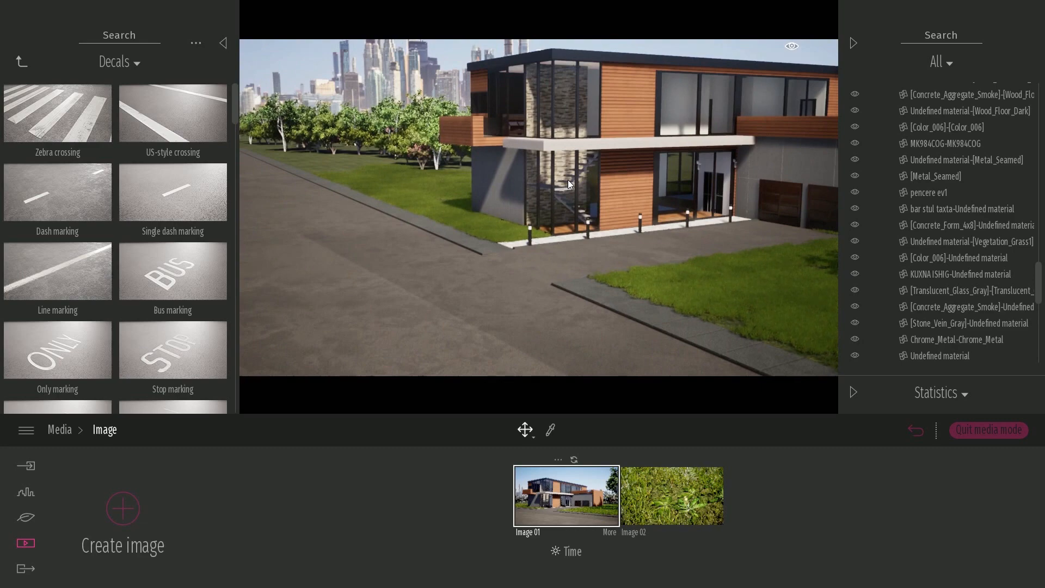
{"action": "right_click_drag", "start_coordinate": [500, 202], "coordinate": [561, 251]}
{"action": "key", "text": "w"}
{"action": "right_click_drag", "start_coordinate": [240, 221], "coordinate": [218, 251]}
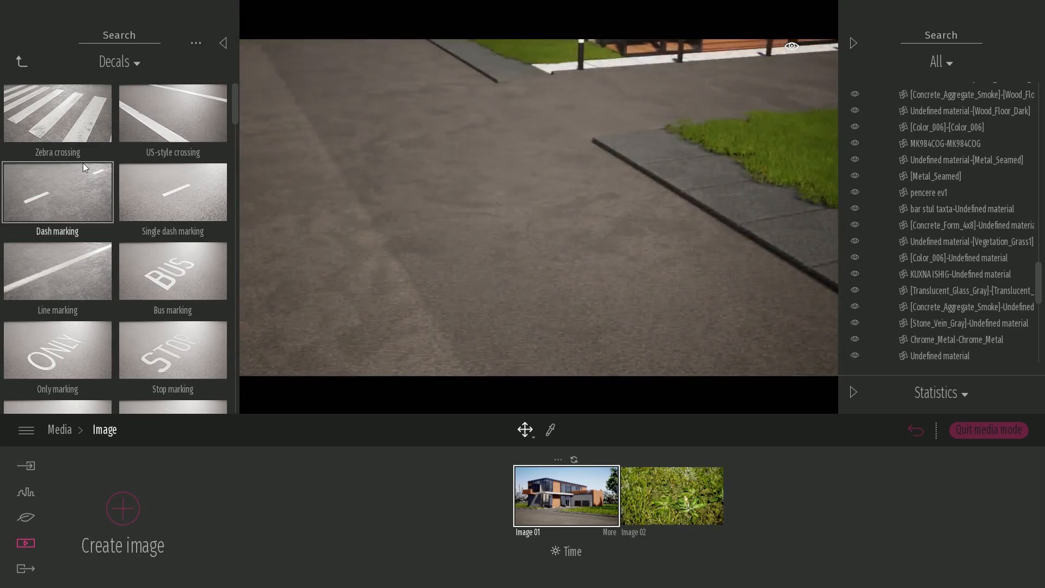
{"action": "left_click_drag", "start_coordinate": [65, 119], "coordinate": [699, 232]}
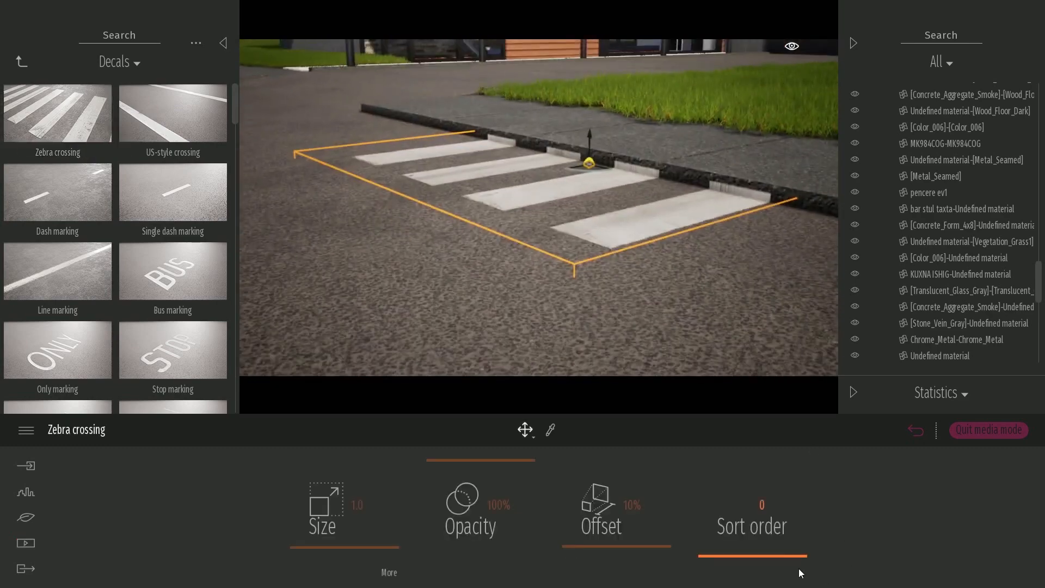
Try a 68% offset and a rotation on the zebra crossing over the curb, and delete the decal
{"action": "left_click_drag", "start_coordinate": [602, 543], "coordinate": [602, 539]}
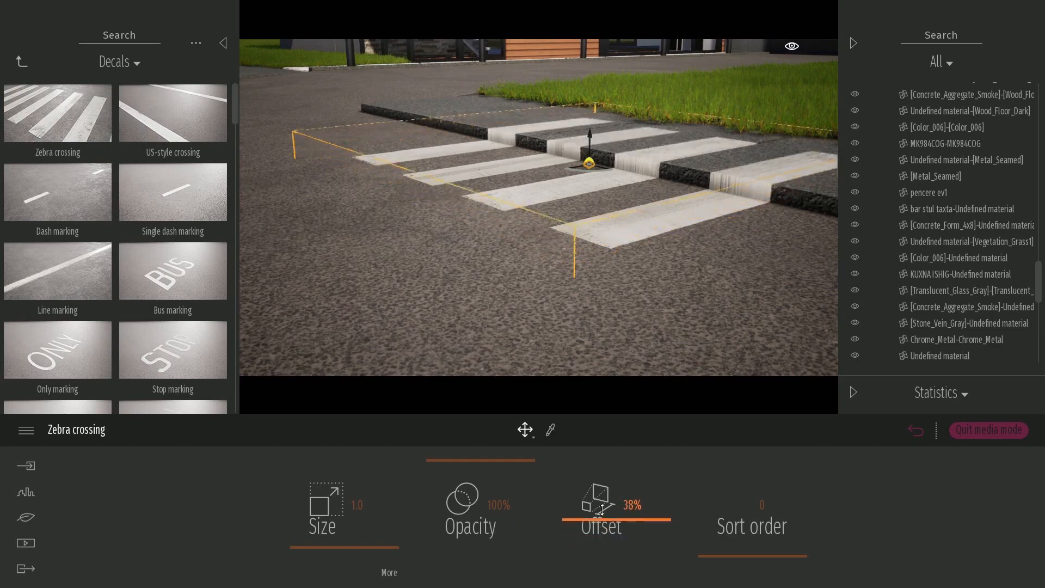
{"action": "right_click_drag", "start_coordinate": [637, 308], "coordinate": [688, 224]}
{"action": "left_click", "coordinate": [533, 248]}
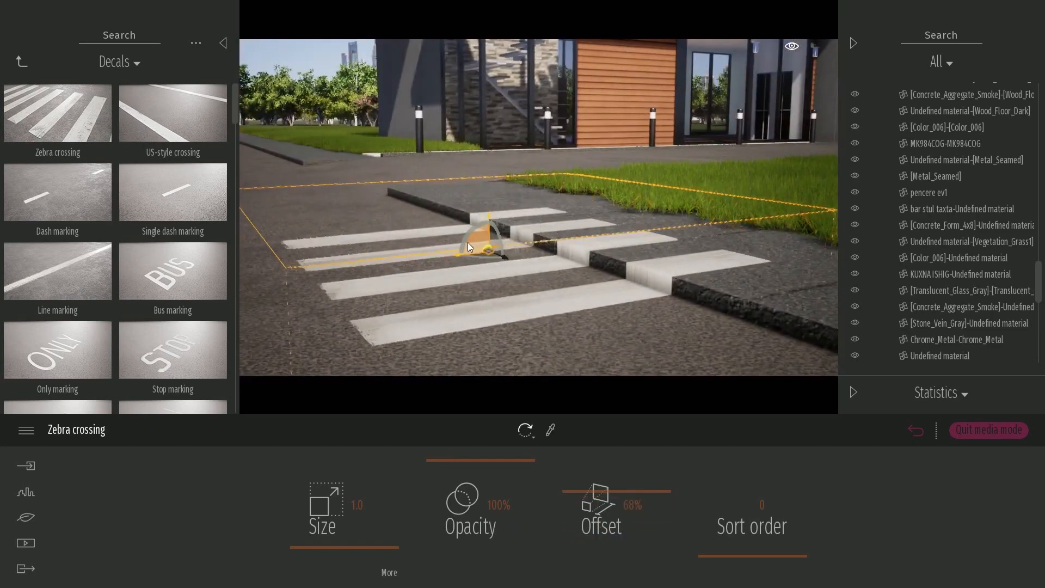
{"action": "mouse_move", "coordinate": [506, 226]}
{"action": "left_mouse_down"}
{"action": "mouse_move", "coordinate": [492, 117]}
{"action": "mouse_move", "coordinate": [500, 216]}
{"action": "left_mouse_up"}
{"action": "right_click_drag", "start_coordinate": [505, 211], "coordinate": [425, 245]}
{"action": "right_click_drag", "start_coordinate": [612, 245], "coordinate": [611, 230]}
{"action": "left_click_drag", "start_coordinate": [613, 229], "coordinate": [592, 209]}
{"action": "right_click_drag", "start_coordinate": [541, 226], "coordinate": [626, 225]}
{"action": "left_click_drag", "start_coordinate": [511, 212], "coordinate": [487, 235]}
{"action": "key", "text": "s"}
{"action": "key", "text": "a"}
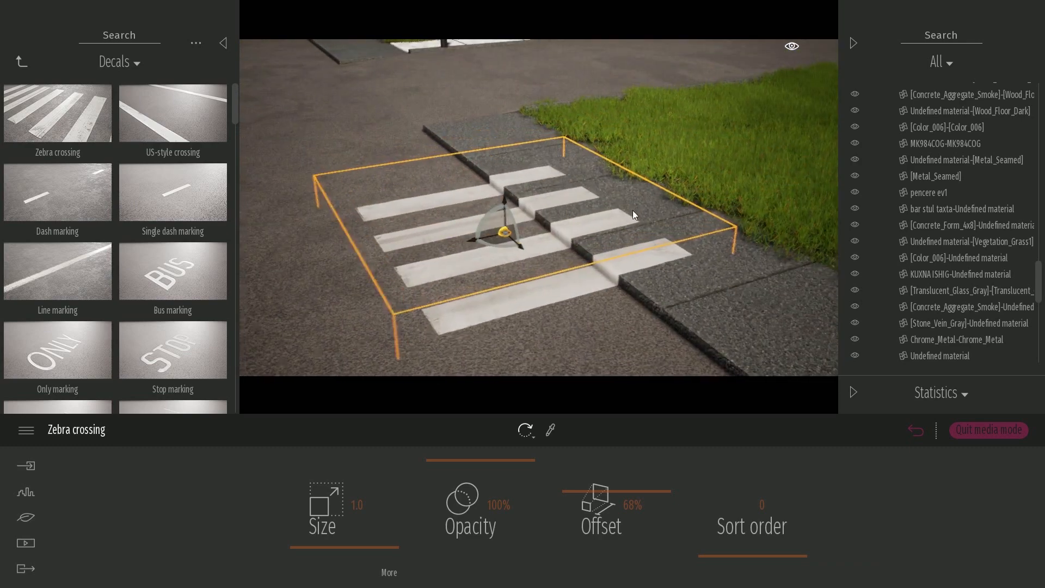
{"action": "key", "text": "Delete"}
Switch the viewport to the top view and frame the stretch of road in front of the house
{"action": "right_click_drag", "start_coordinate": [632, 208], "coordinate": [672, 200]}
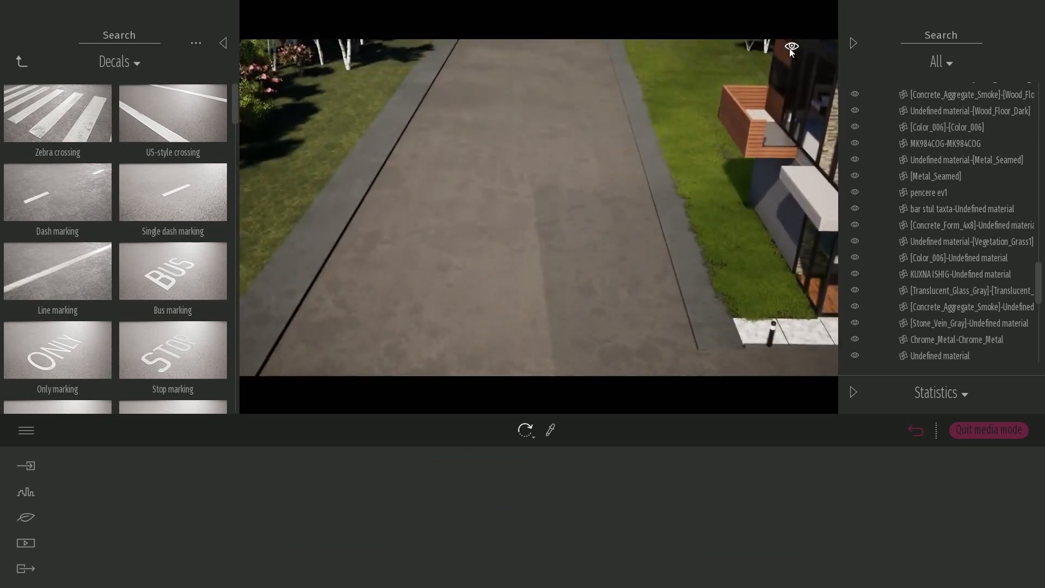
{"action": "mouse_move", "coordinate": [791, 49]}
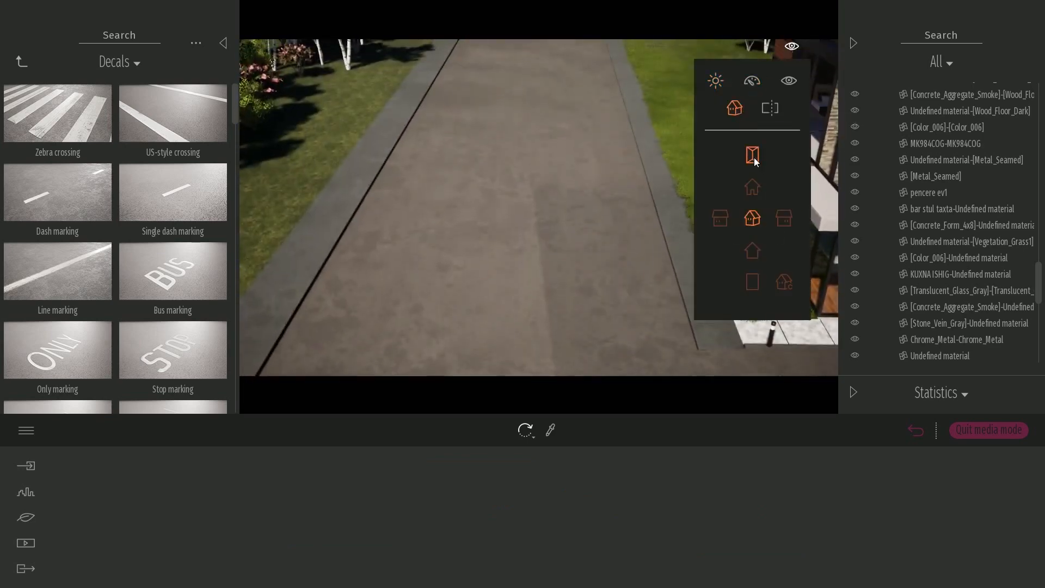
{"action": "left_click", "coordinate": [754, 156]}
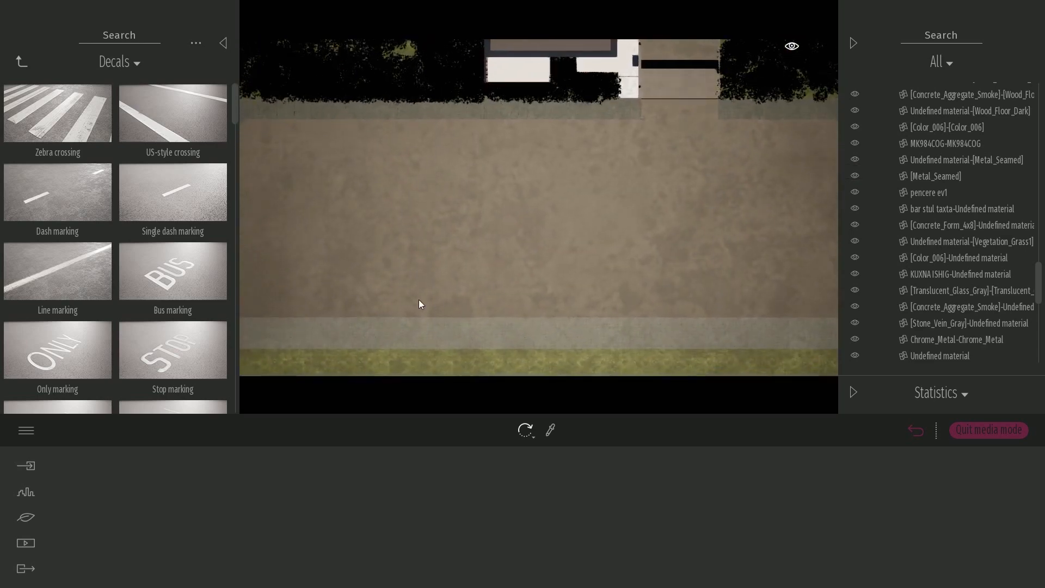
{"action": "scroll", "coordinate": [708, 229], "scroll_direction": "down", "scroll_amount": 3}
{"action": "middle_click_drag", "start_coordinate": [709, 230], "coordinate": [837, 218]}
{"action": "scroll", "coordinate": [293, 230], "scroll_direction": "down", "scroll_amount": 1}
{"action": "middle_click_drag", "start_coordinate": [293, 230], "coordinate": [331, 225]}
{"action": "scroll", "coordinate": [297, 226], "scroll_direction": "up", "scroll_amount": 5}
{"action": "scroll", "coordinate": [296, 225], "scroll_direction": "down", "scroll_amount": 1}
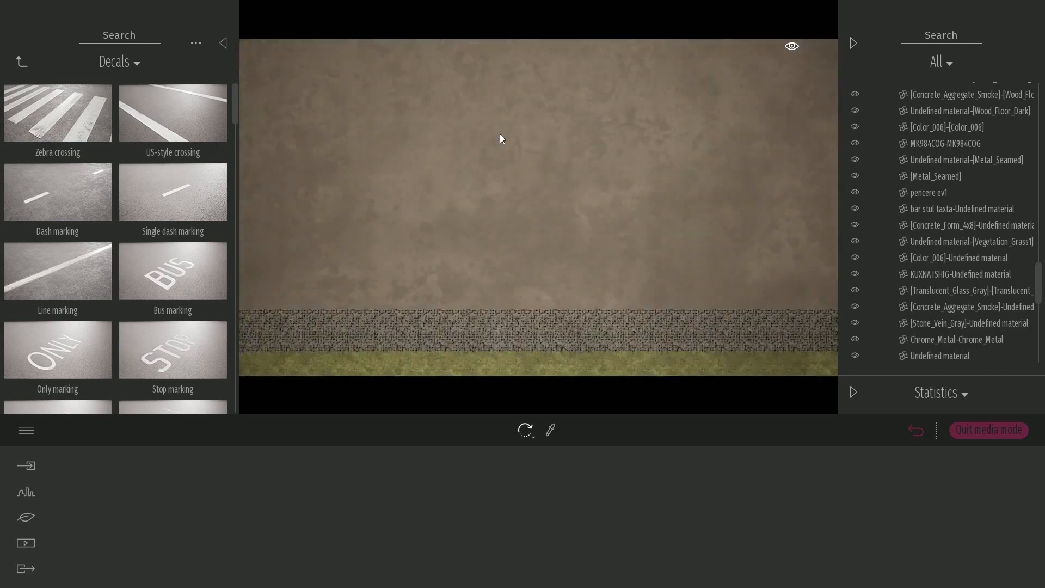
{"action": "middle_click_drag", "start_coordinate": [499, 134], "coordinate": [494, 191]}
{"action": "scroll", "coordinate": [268, 162], "scroll_direction": "down", "scroll_amount": 1}
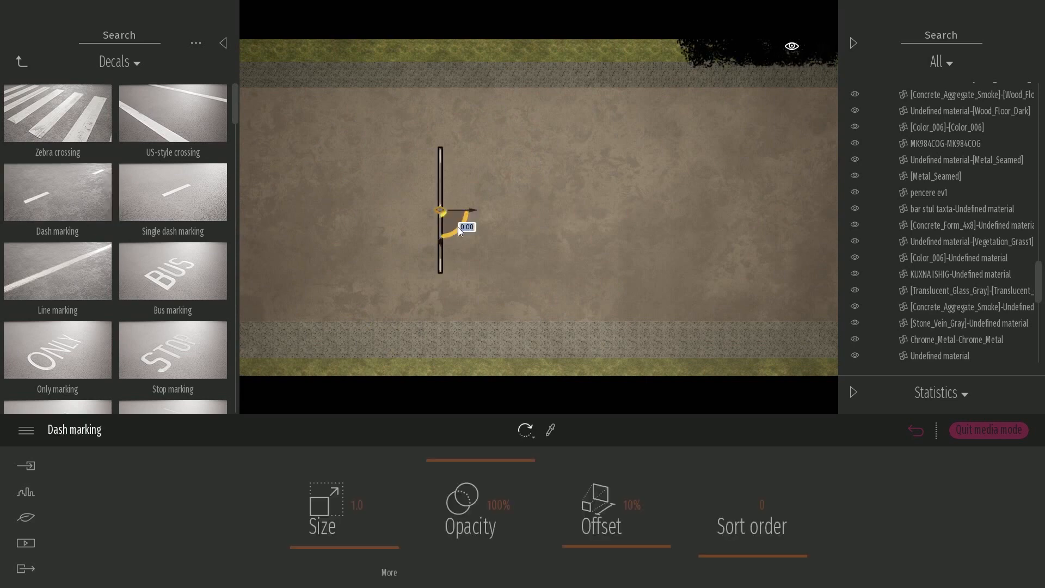
Rotate the Dash marking decal 90° to follow the road and repeat it along the centreline as 20 instances with 10 m spacing
{"action": "type", "text": "90"}
{"action": "key", "text": "Return"}
{"action": "left_click_drag", "start_coordinate": [452, 222], "coordinate": [637, 209]}
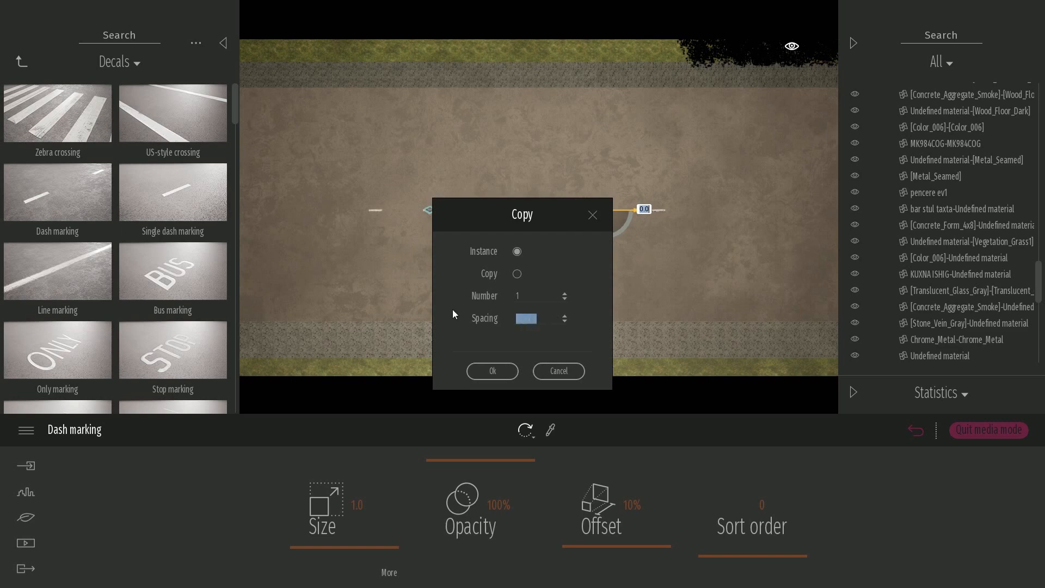
{"action": "type", "text": "10"}
{"action": "left_click", "coordinate": [535, 294]}
{"action": "key", "text": "BackSpace"}
{"action": "type", "text": "20"}
{"action": "left_click", "coordinate": [501, 369]}
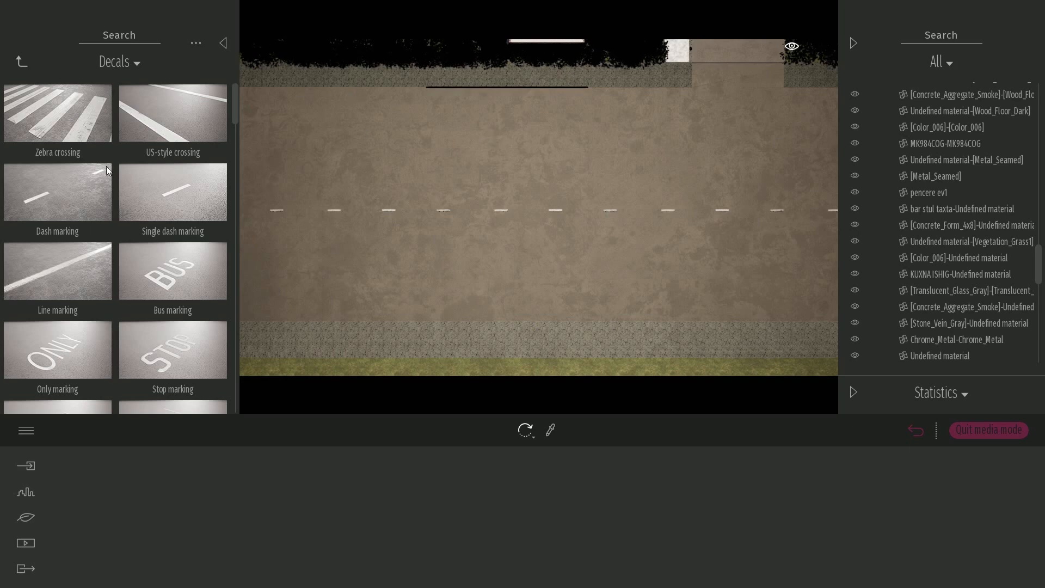
Place a Parking space 2 decal on the road against the house-side curb
{"action": "scroll", "coordinate": [119, 183], "scroll_direction": "down", "scroll_amount": 10}
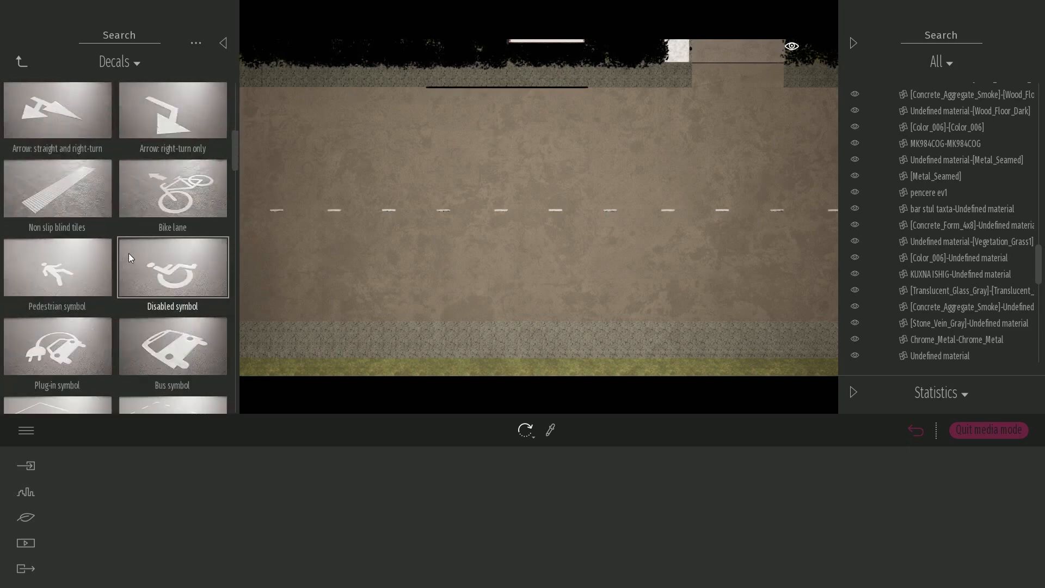
{"action": "scroll", "coordinate": [128, 253], "scroll_direction": "down", "scroll_amount": 3}
{"action": "left_click_drag", "start_coordinate": [178, 290], "coordinate": [546, 112]}
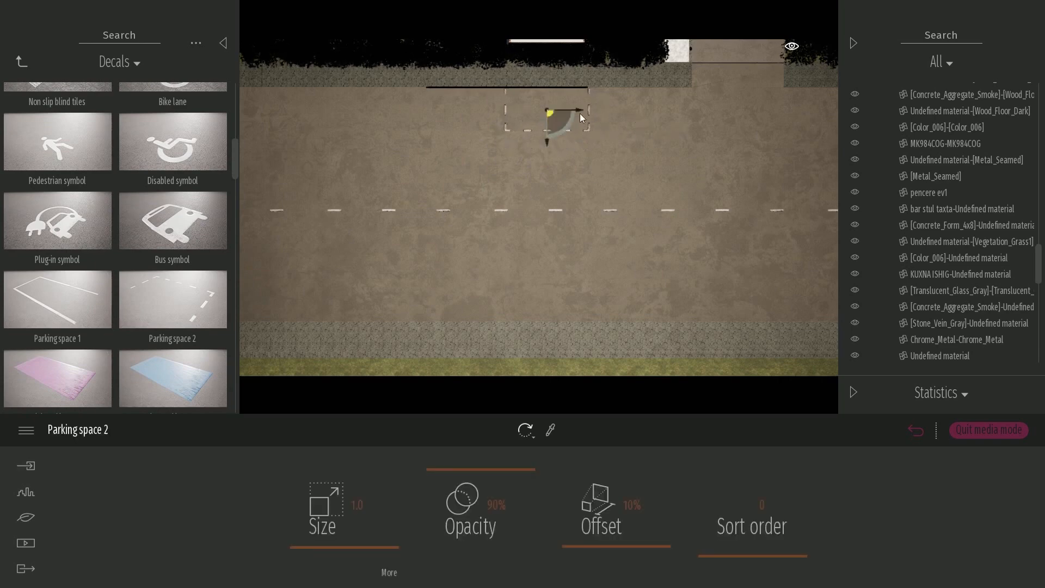
Copy the parking space along the house-side curb away from the driveway as a row of instances spaced 5.02 m apart
{"action": "scroll", "coordinate": [519, 94], "scroll_direction": "up", "scroll_amount": 5}
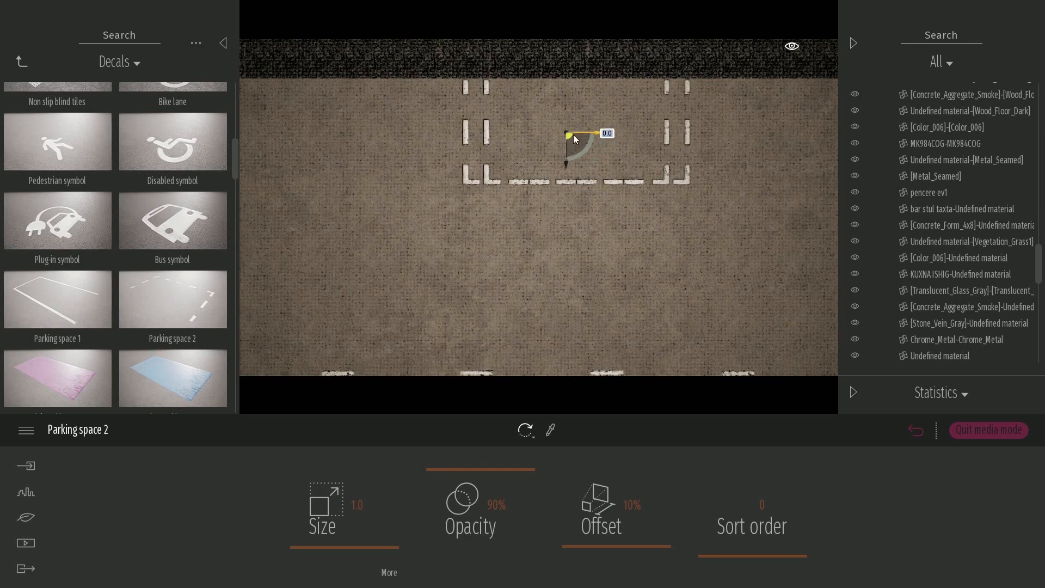
{"action": "left_click_drag", "start_coordinate": [573, 135], "coordinate": [420, 138], "text": "alt"}
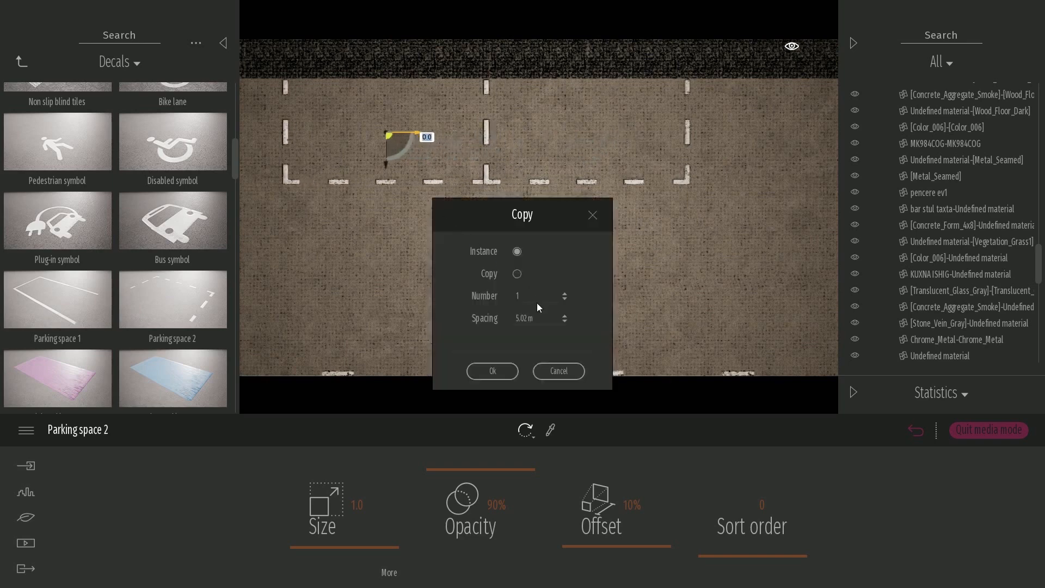
{"action": "type", "text": "2"}
{"action": "left_click", "coordinate": [505, 370]}
{"action": "scroll", "coordinate": [499, 211], "scroll_direction": "down", "scroll_amount": 8}
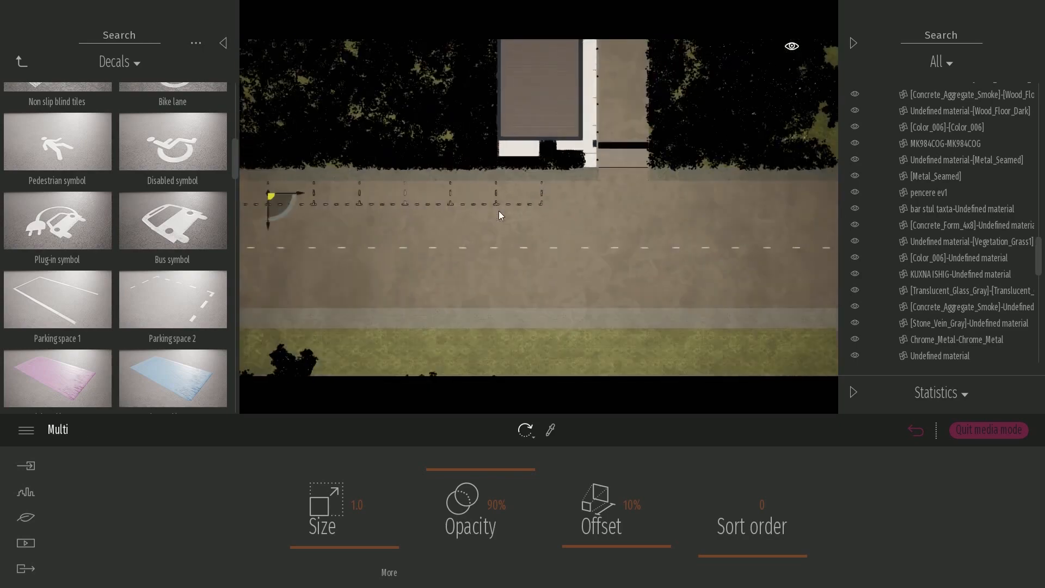
Copy the row of parking spaces past the driveway along the same curb as one instance at about 73.21 m spacing
{"action": "scroll", "coordinate": [498, 214], "scroll_direction": "down", "scroll_amount": 3}
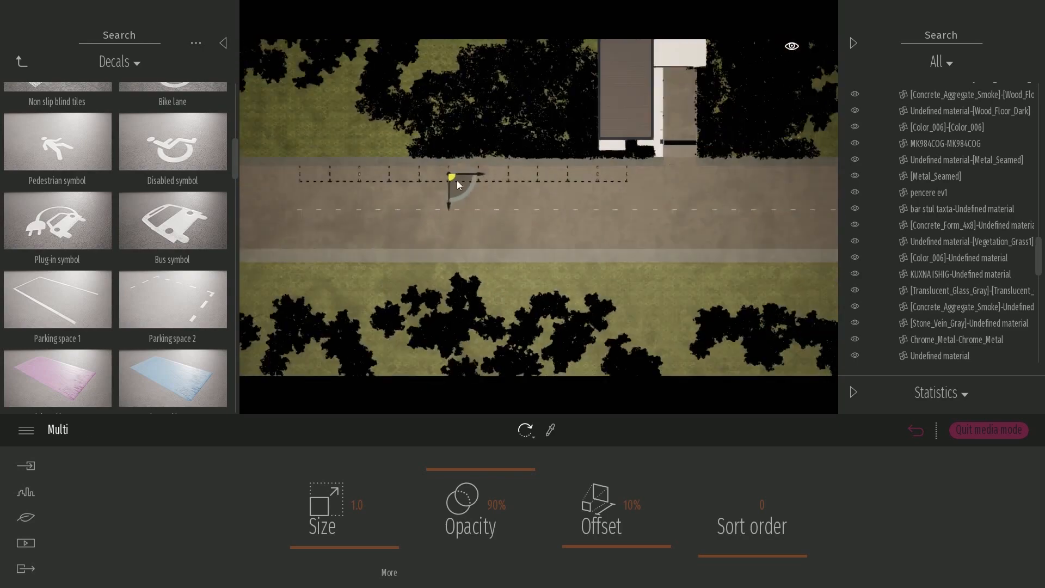
{"action": "scroll", "coordinate": [598, 210], "scroll_direction": "up", "scroll_amount": 2}
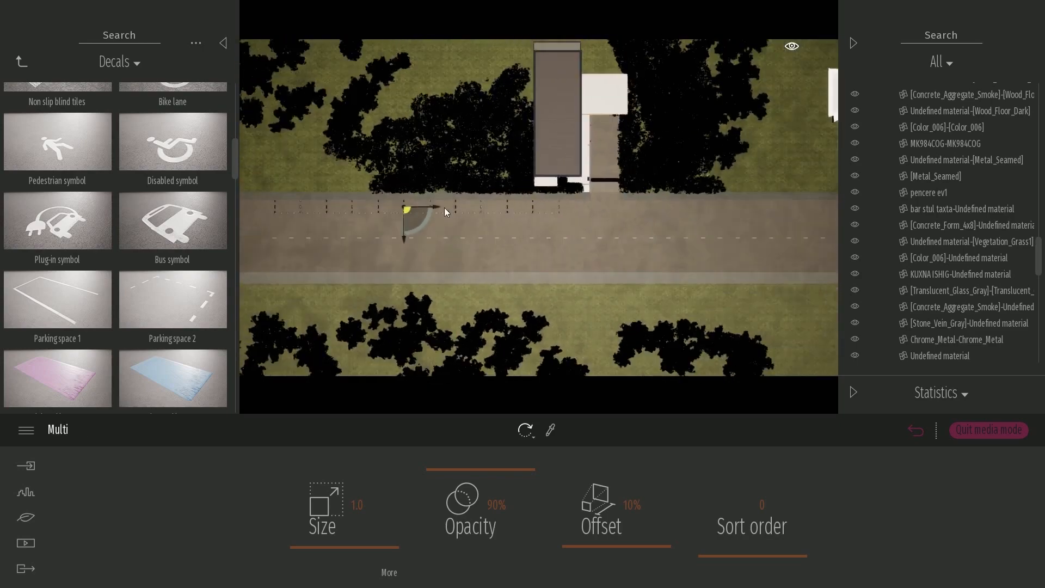
{"action": "left_click_drag", "start_coordinate": [435, 207], "coordinate": [813, 228]}
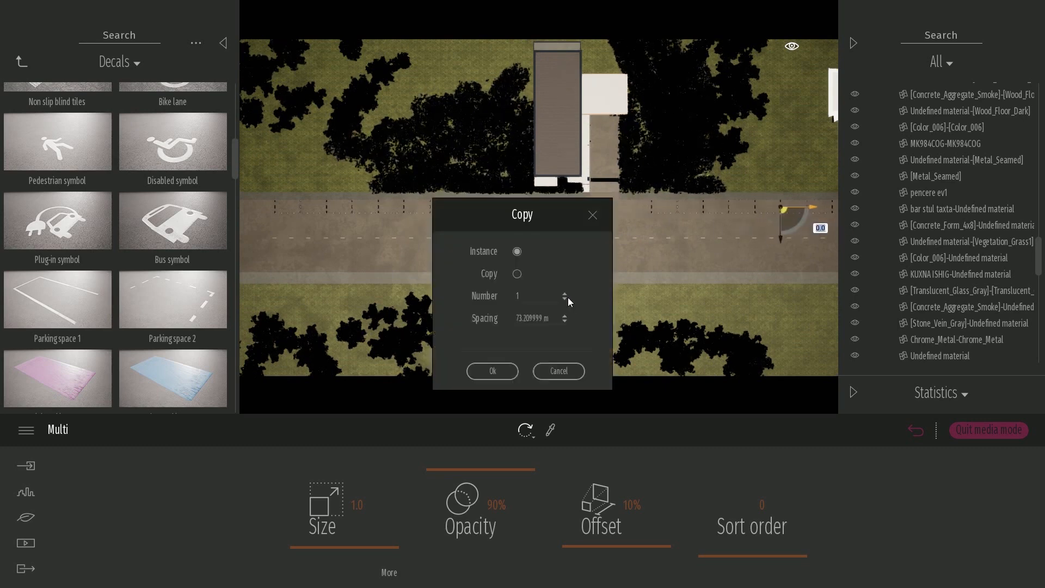
{"action": "left_click", "coordinate": [494, 369]}
Copy a parking row to the opposite side of the road with its open side aligned to the far curb
{"action": "left_click_drag", "start_coordinate": [680, 248], "coordinate": [468, 276]}
{"action": "left_click", "coordinate": [492, 370]}
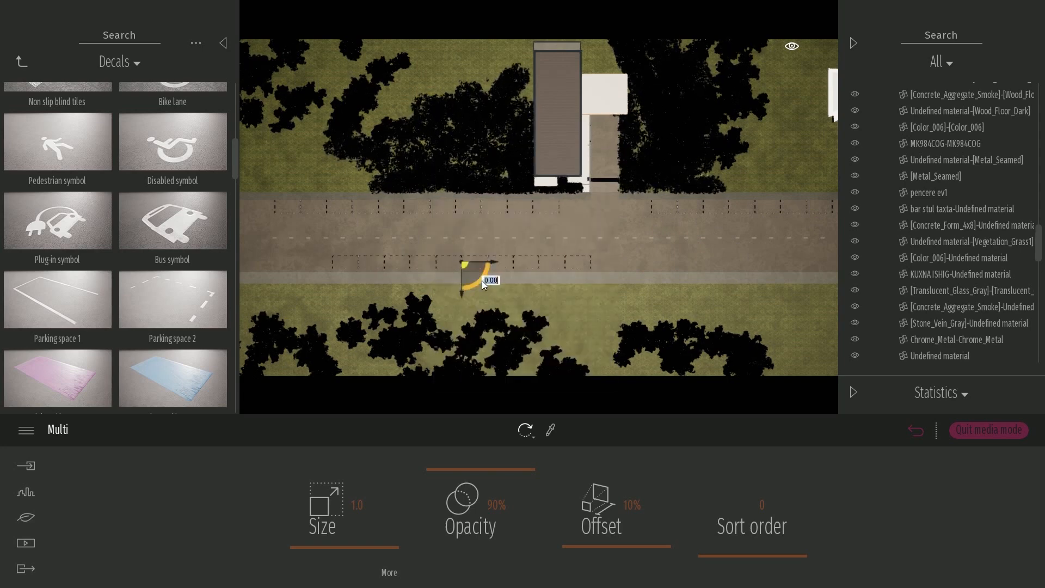
{"action": "scroll", "coordinate": [476, 292], "scroll_direction": "up", "scroll_amount": 3}
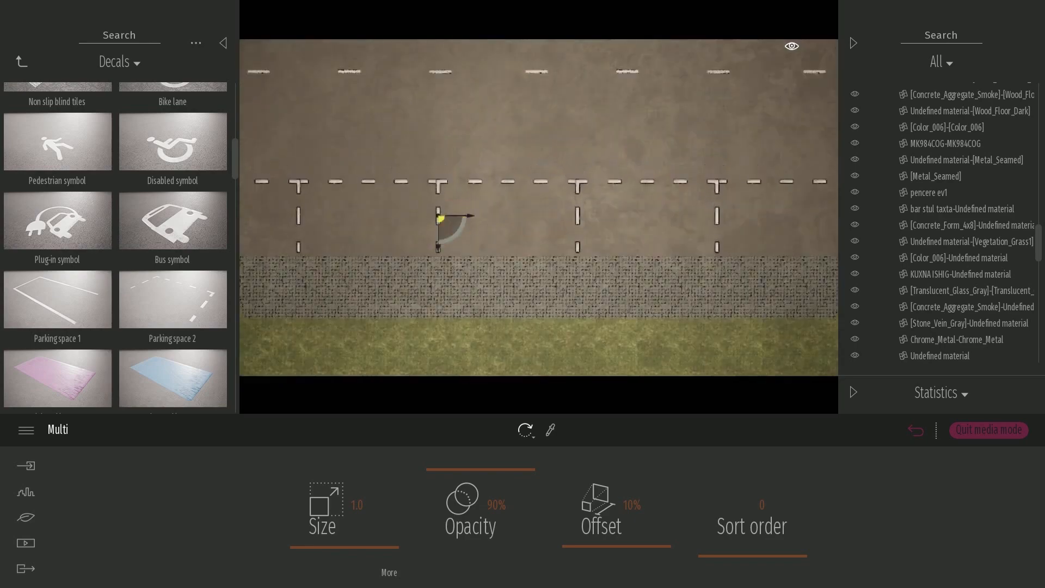
{"action": "scroll", "coordinate": [453, 226], "scroll_direction": "down", "scroll_amount": 5}
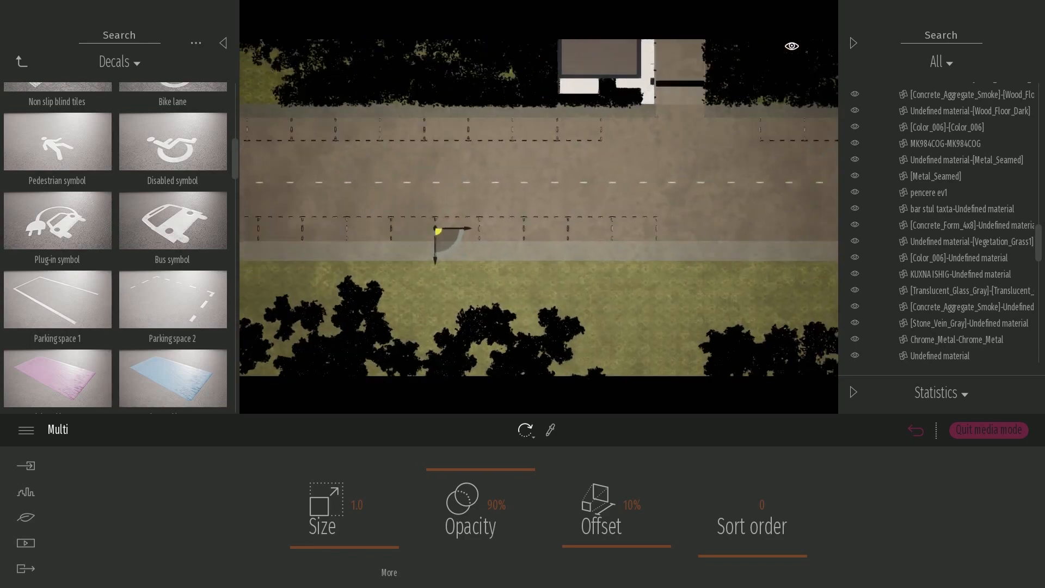
Copy the far-side parking row further along the road as one instance at about 50.11 m spacing
{"action": "left_click_drag", "start_coordinate": [432, 230], "coordinate": [816, 264]}
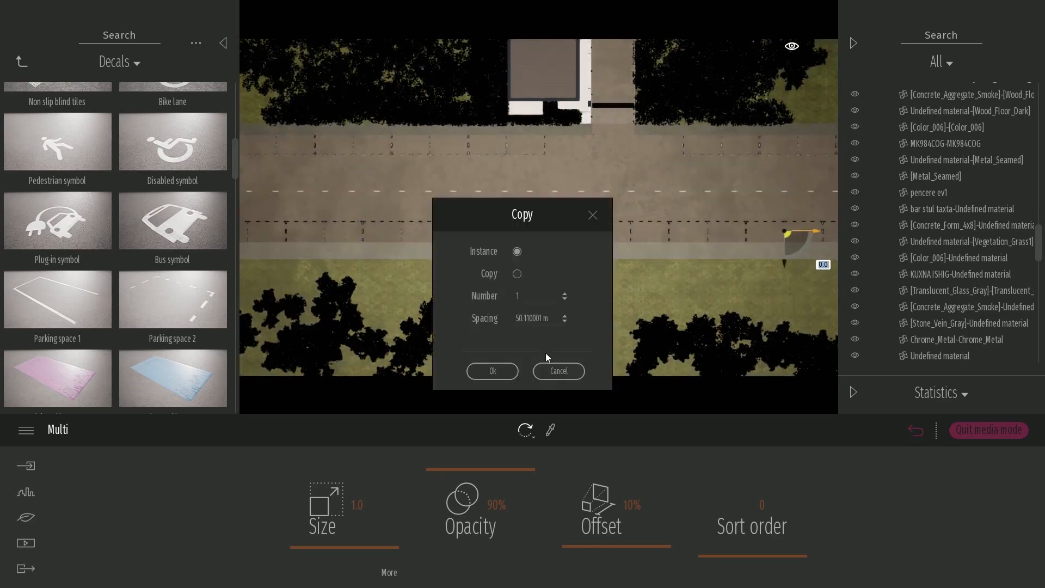
{"action": "left_click", "coordinate": [508, 374]}
{"action": "key", "text": "Right"}
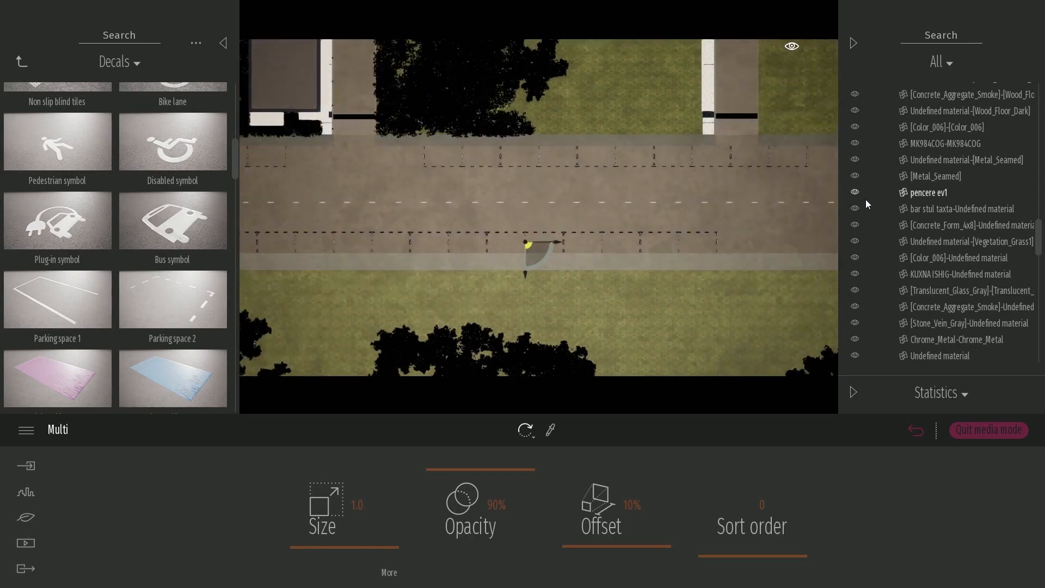
{"action": "middle_click_drag", "start_coordinate": [730, 194], "coordinate": [618, 224]}
{"action": "scroll", "coordinate": [628, 167], "scroll_direction": "up", "scroll_amount": 3}
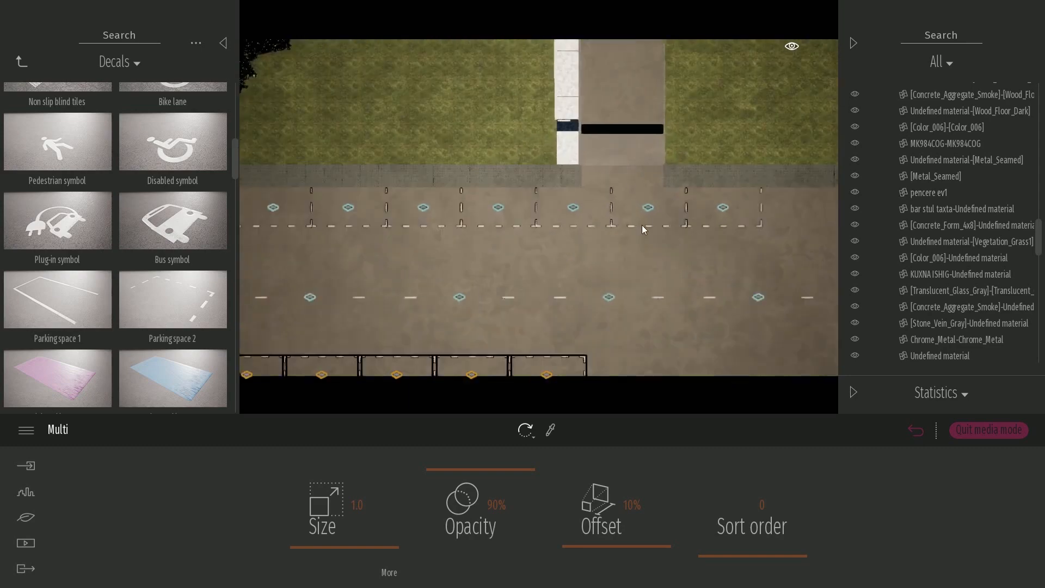
Delete the upper row's dashed parking spaces that block the driveway entrance
{"action": "left_click", "coordinate": [584, 210]}
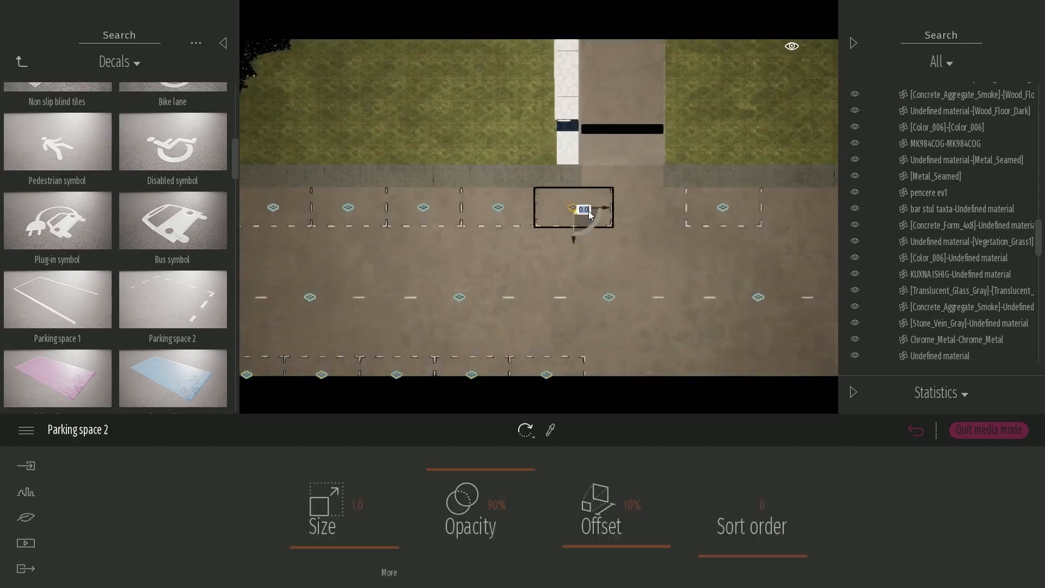
{"action": "left_click", "coordinate": [723, 207]}
{"action": "scroll", "coordinate": [719, 201], "scroll_direction": "down", "scroll_amount": 3}
{"action": "left_click", "coordinate": [709, 214]}
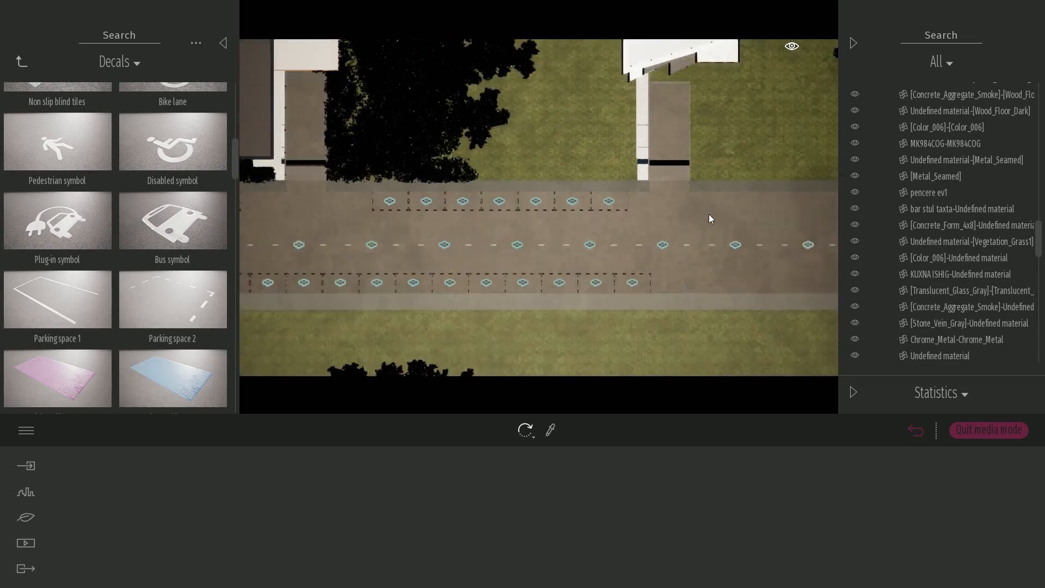
Check the road around the other driveway from above, and switch the viewport from top view to perspective view
{"action": "middle_click_drag", "start_coordinate": [340, 194], "coordinate": [546, 183]}
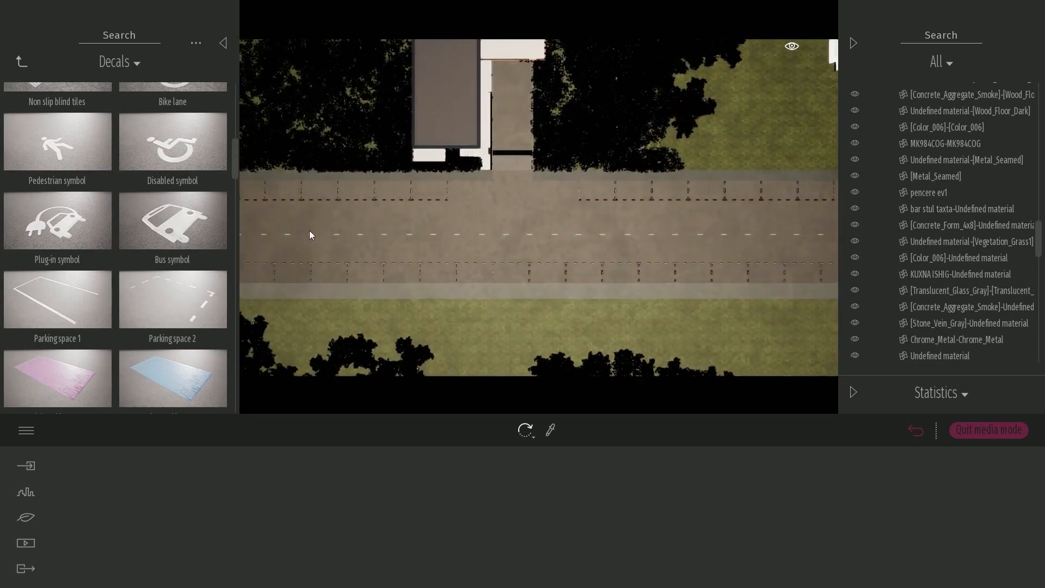
{"action": "scroll", "coordinate": [523, 221], "scroll_direction": "up", "scroll_amount": 1}
{"action": "scroll", "coordinate": [524, 221], "scroll_direction": "up", "scroll_amount": 3}
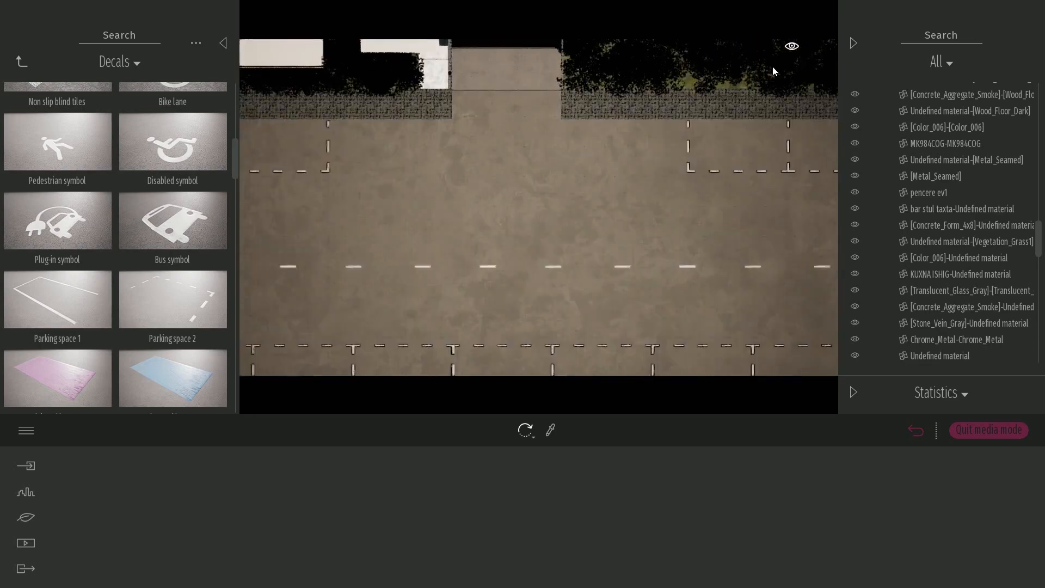
{"action": "left_click", "coordinate": [792, 48]}
{"action": "left_click", "coordinate": [735, 108]}
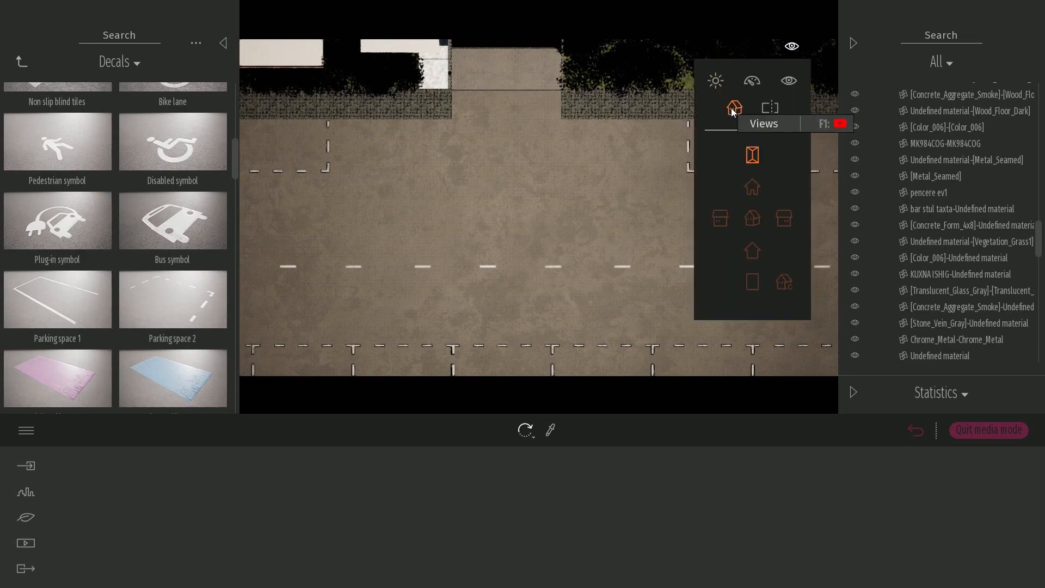
{"action": "left_click", "coordinate": [752, 218]}
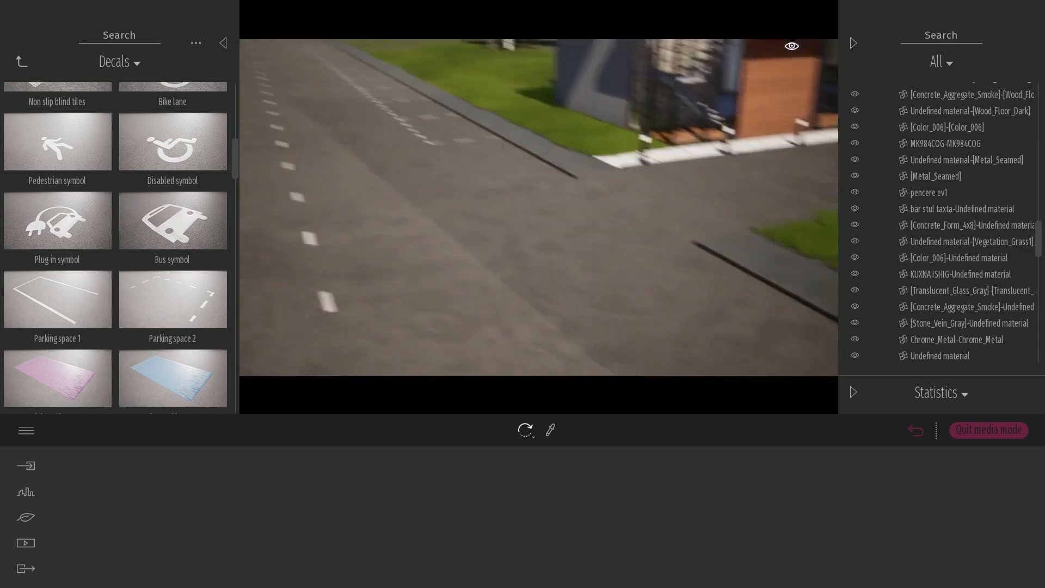
Place a Stains 1 decal on the road in front of the house, with size 6.6 and opacity 30%
{"action": "scroll", "coordinate": [109, 286], "scroll_direction": "down", "scroll_amount": 2}
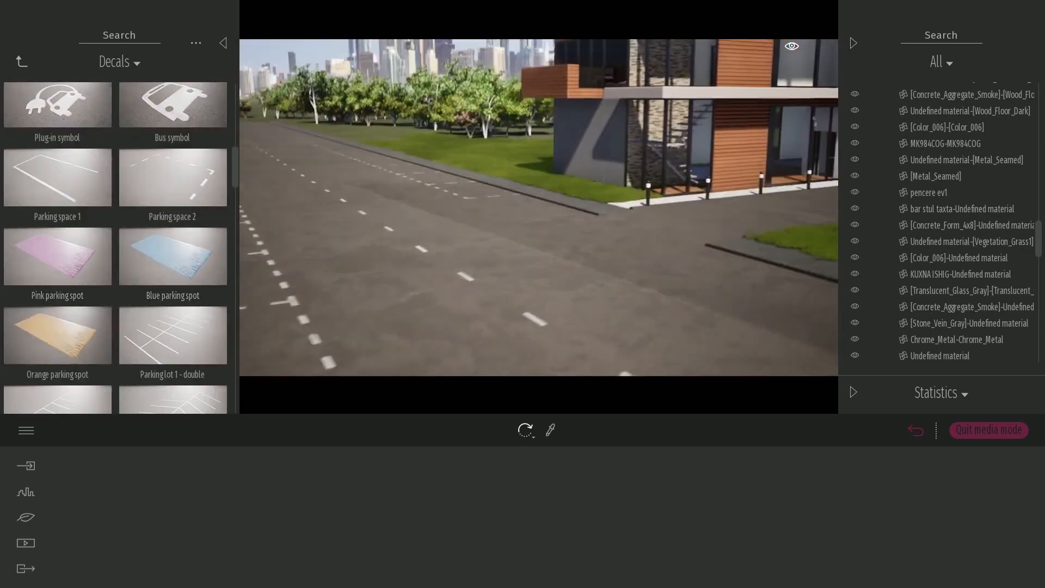
{"action": "scroll", "coordinate": [173, 270], "scroll_direction": "down", "scroll_amount": 5}
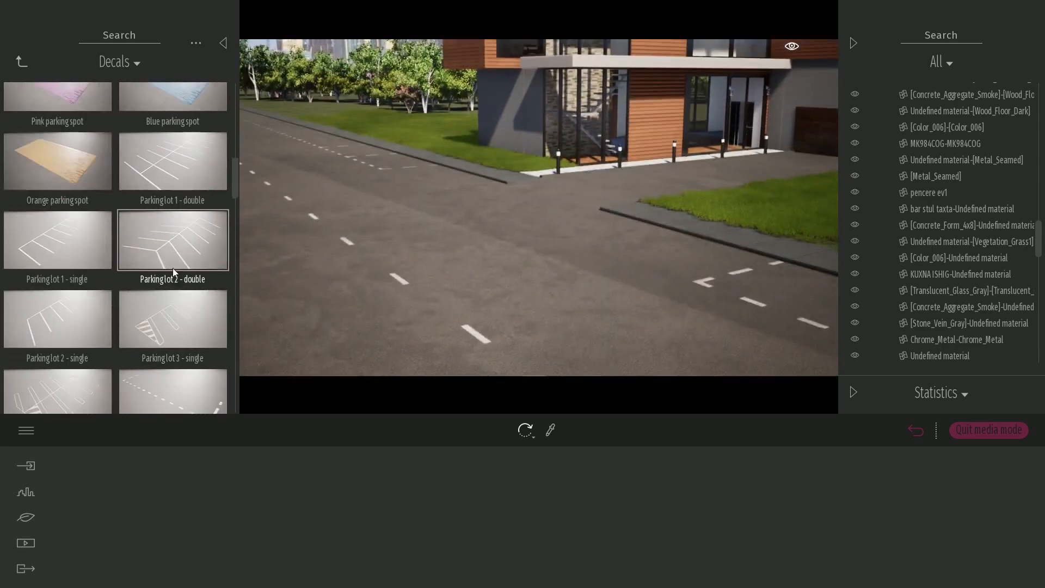
{"action": "scroll", "coordinate": [174, 270], "scroll_direction": "down", "scroll_amount": 8}
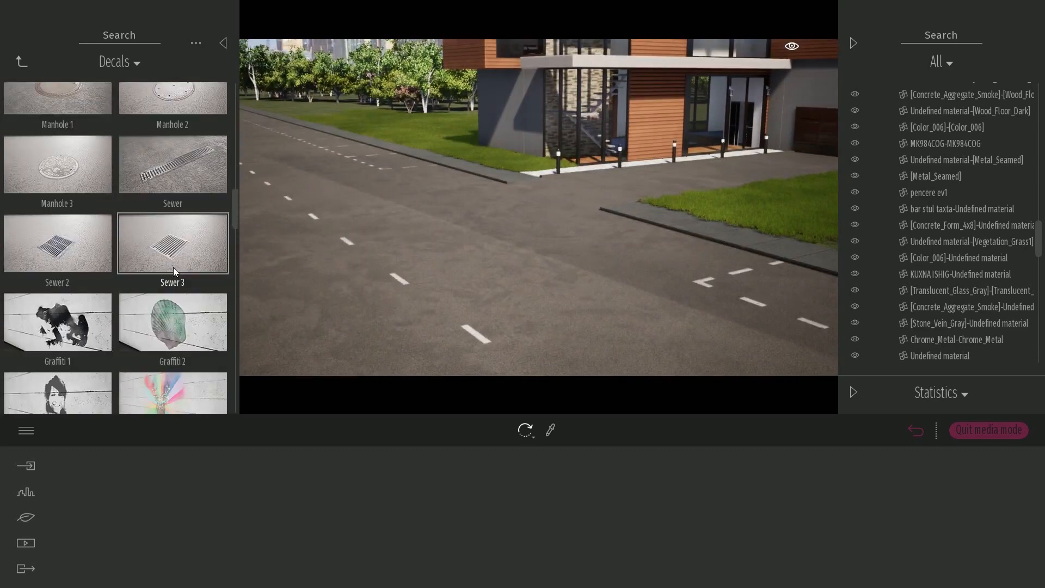
{"action": "scroll", "coordinate": [172, 269], "scroll_direction": "down", "scroll_amount": 8}
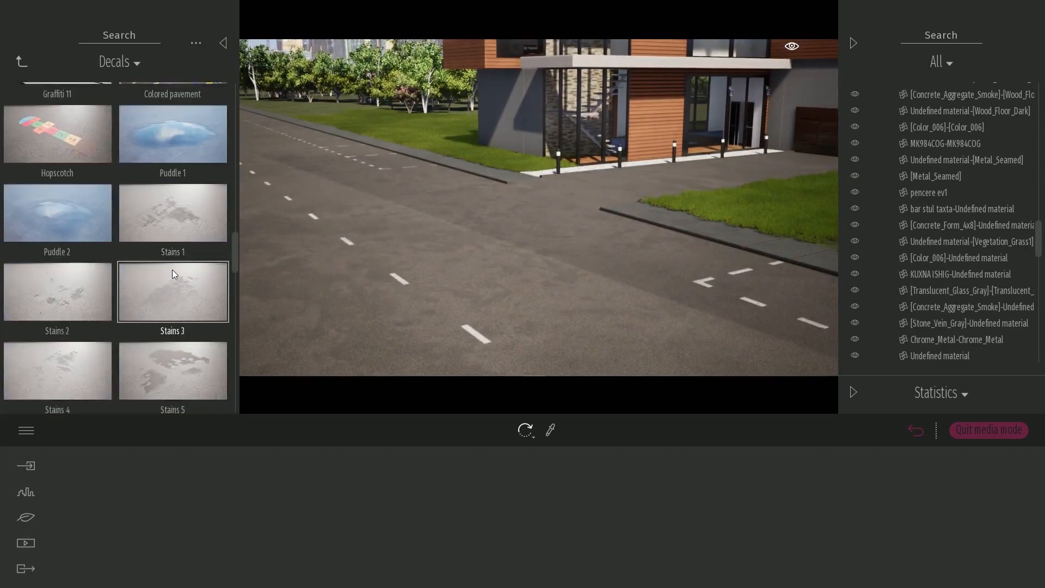
{"action": "left_click_drag", "start_coordinate": [155, 237], "coordinate": [525, 270]}
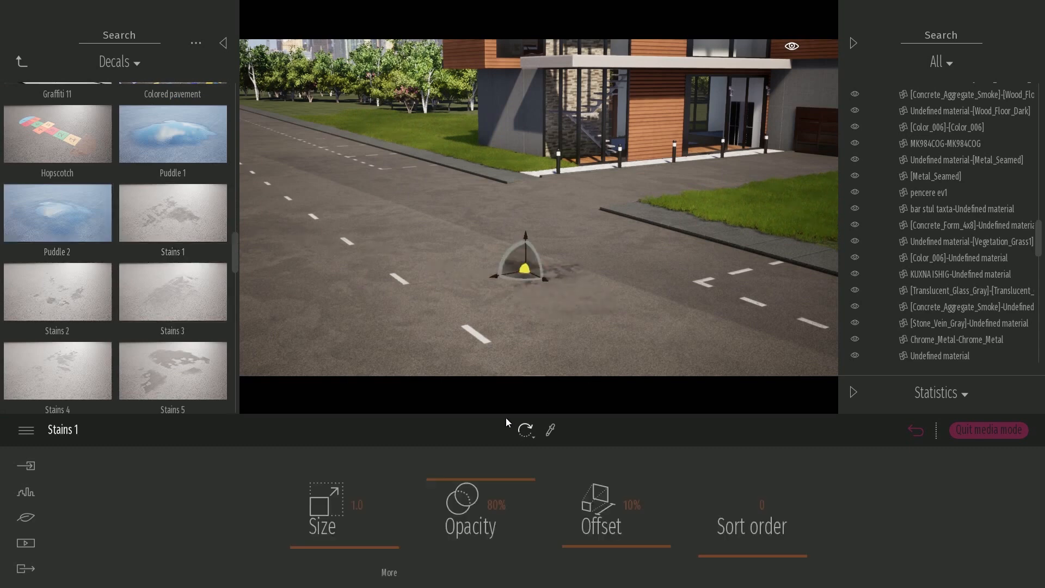
{"action": "left_click_drag", "start_coordinate": [345, 549], "coordinate": [437, 469]}
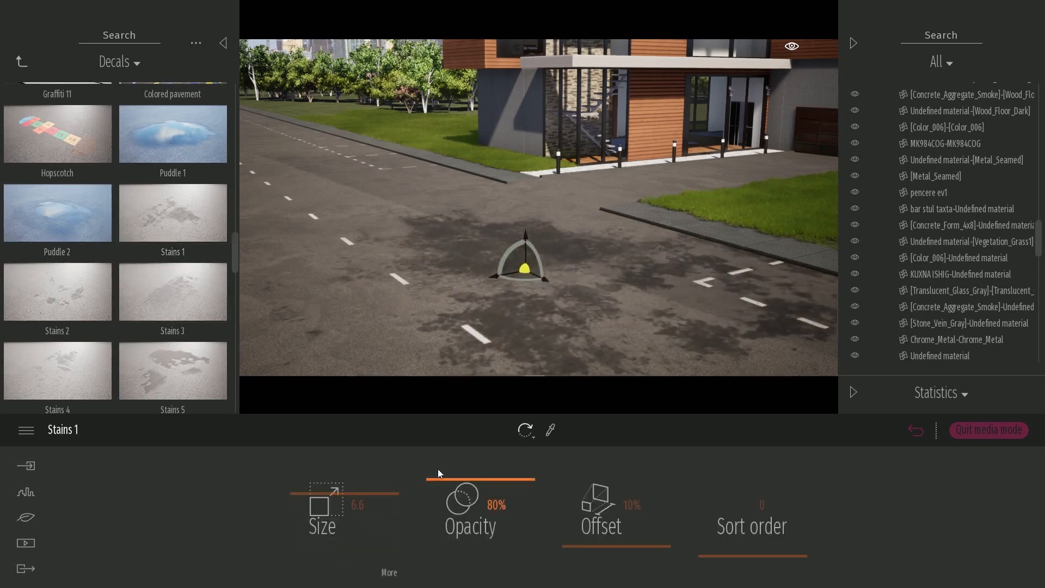
{"action": "left_click_drag", "start_coordinate": [506, 282], "coordinate": [533, 230]}
{"action": "left_click_drag", "start_coordinate": [456, 485], "coordinate": [465, 533]}
Place a Stains 3 decal beside the road's dashed parking line, with size 10.0 and opacity 27%
{"action": "right_click_drag", "start_coordinate": [568, 325], "coordinate": [436, 297]}
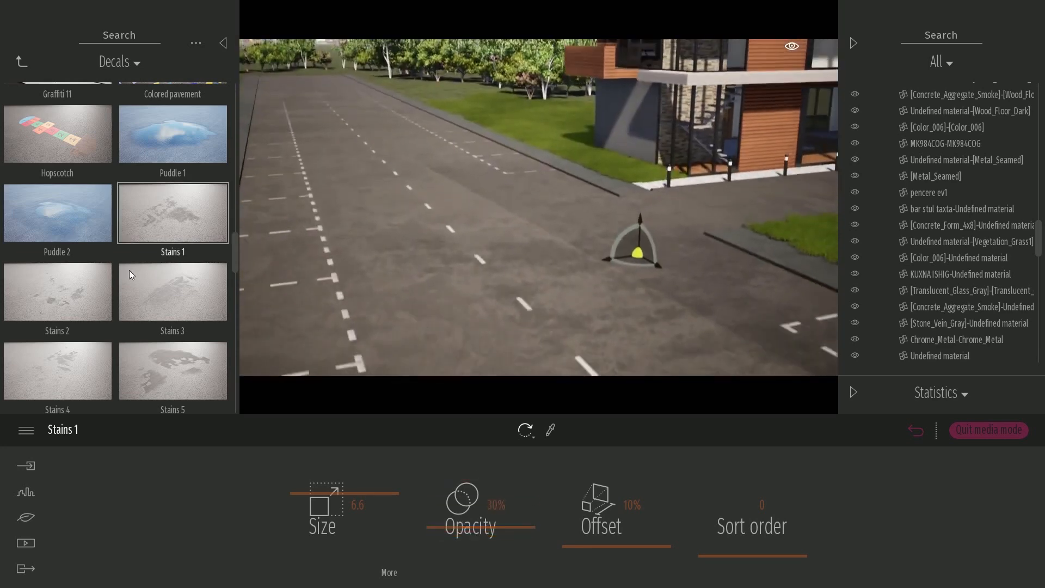
{"action": "left_click_drag", "start_coordinate": [129, 271], "coordinate": [358, 209]}
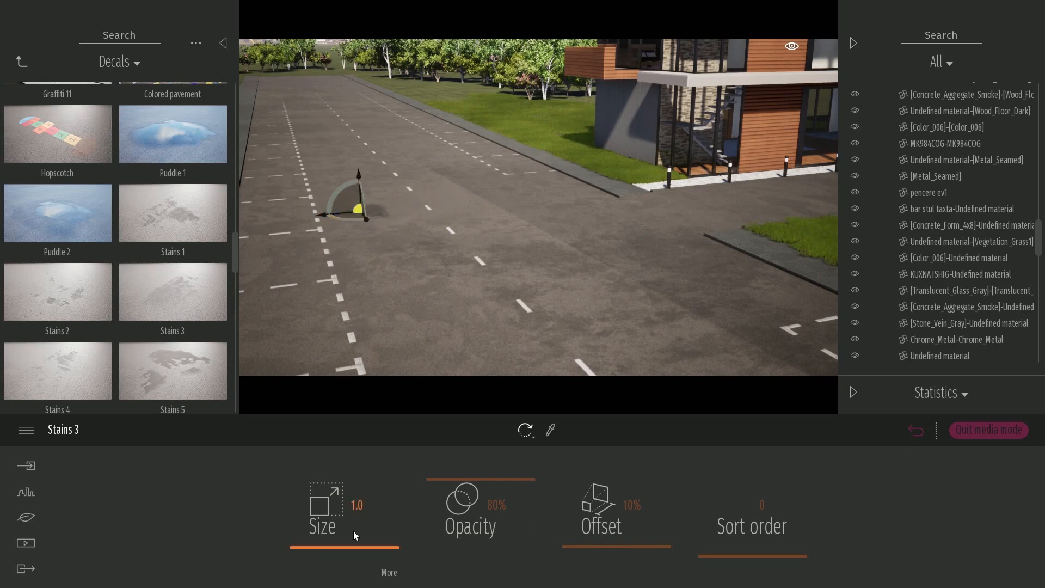
{"action": "left_click_drag", "start_coordinate": [354, 531], "coordinate": [460, 530]}
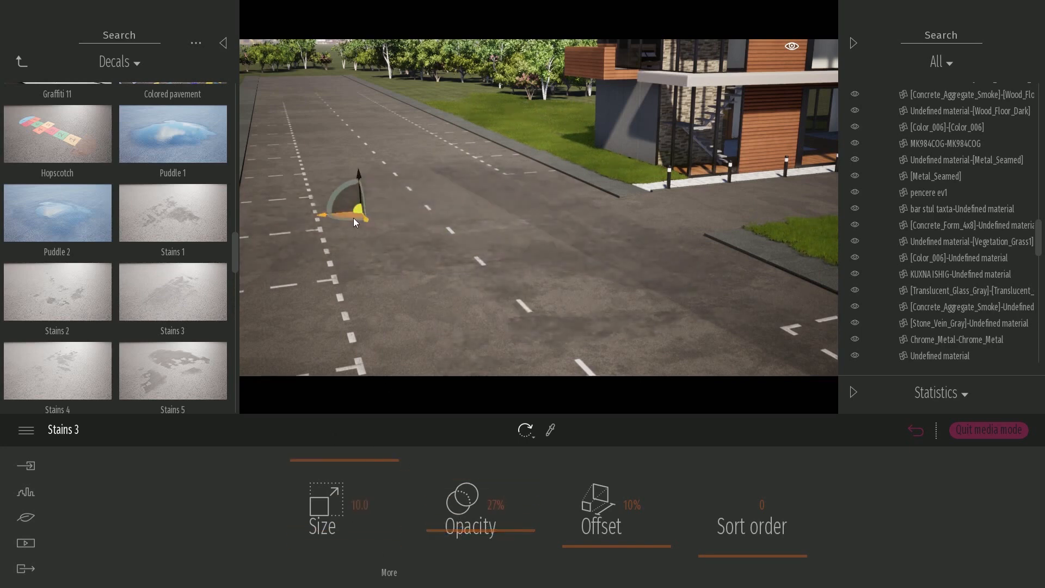
Place another Stains 1 decal farther up the road near the house-side parking spaces, with size 9.3 and reduced opacity
{"action": "left_click_drag", "start_coordinate": [353, 218], "coordinate": [457, 170]}
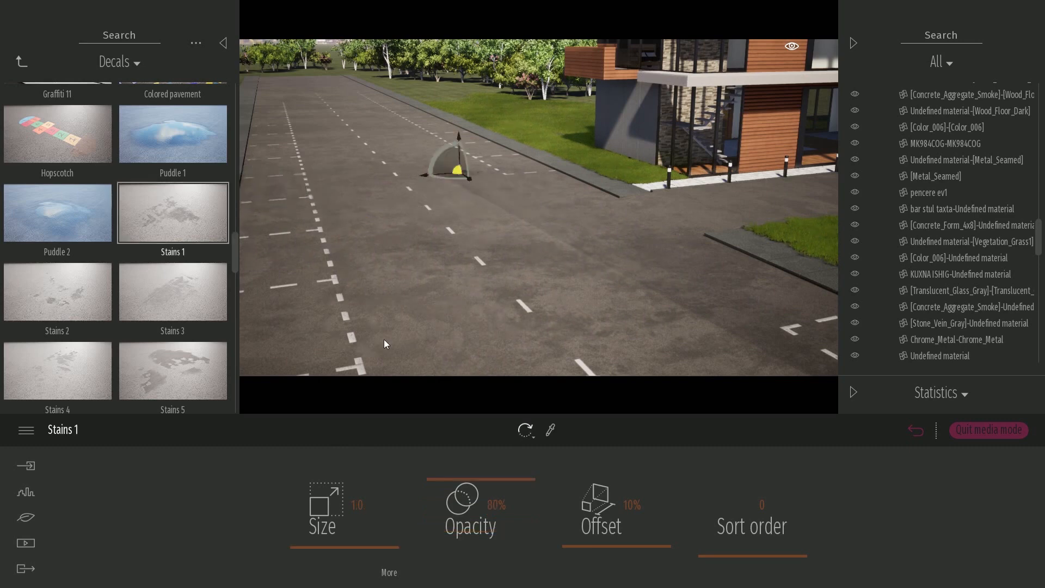
{"action": "left_click_drag", "start_coordinate": [345, 461], "coordinate": [350, 474]}
{"action": "mouse_move", "coordinate": [490, 529]}
{"action": "left_mouse_down"}
{"action": "mouse_move", "coordinate": [501, 505]}
{"action": "mouse_move", "coordinate": [501, 517]}
{"action": "left_mouse_up"}
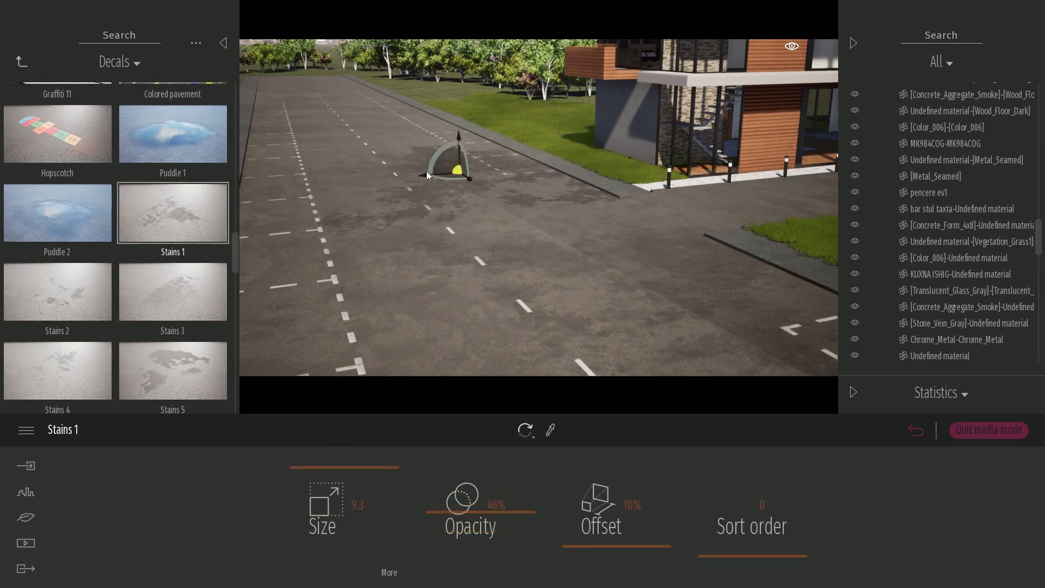
{"action": "left_click_drag", "start_coordinate": [451, 179], "coordinate": [459, 168]}
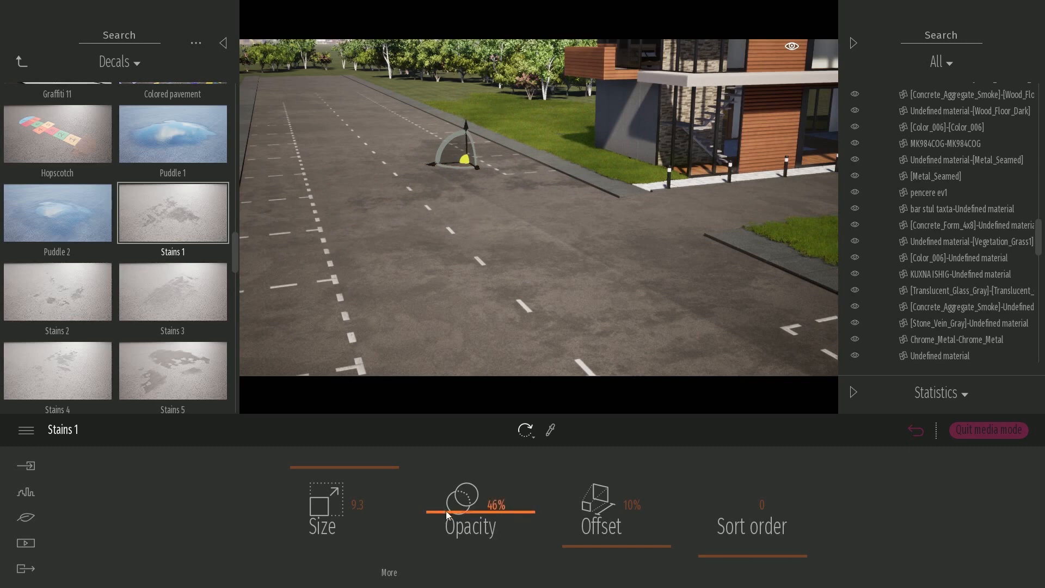
{"action": "left_click_drag", "start_coordinate": [446, 511], "coordinate": [444, 522]}
Place a Stains 5 decal by the near parking markings with size 8.1 and opacity 33%, and reposition it on the road
{"action": "scroll", "coordinate": [184, 319], "scroll_direction": "down", "scroll_amount": 2}
{"action": "left_click_drag", "start_coordinate": [182, 297], "coordinate": [375, 333]}
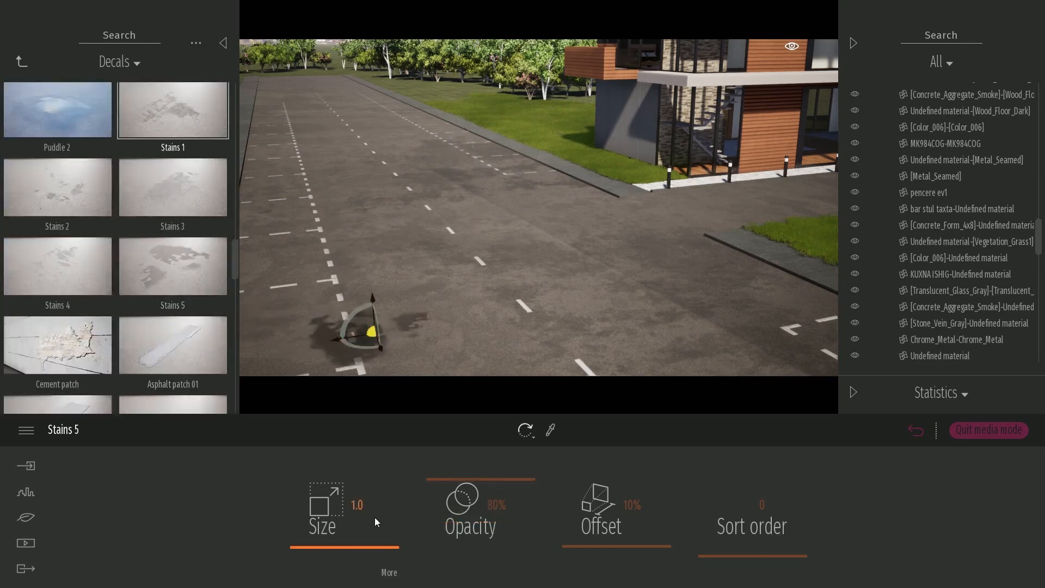
{"action": "left_click_drag", "start_coordinate": [445, 485], "coordinate": [445, 530]}
{"action": "right_click_drag", "start_coordinate": [403, 215], "coordinate": [403, 305]}
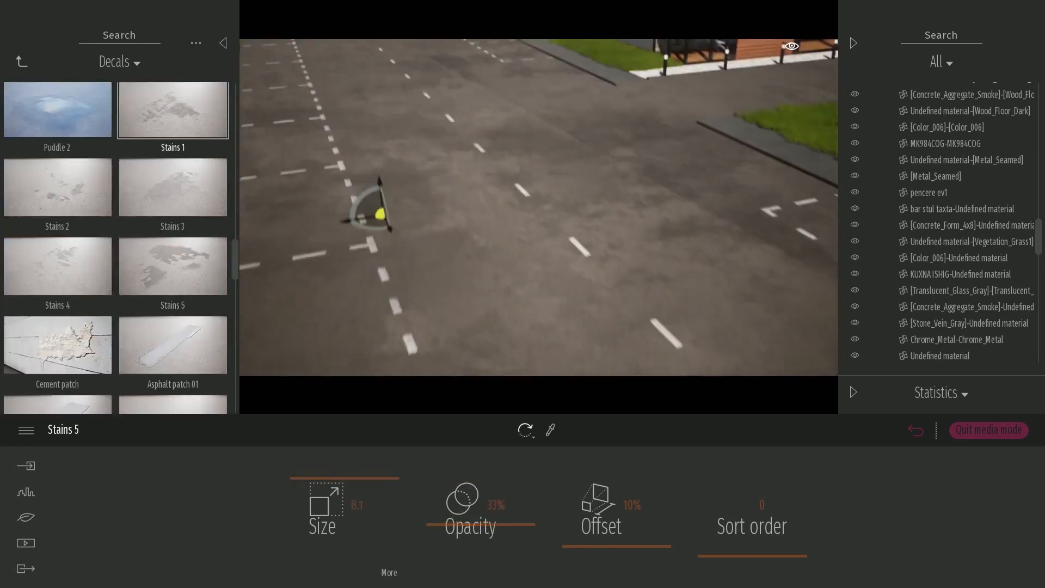
{"action": "scroll", "coordinate": [403, 215], "scroll_direction": "down", "scroll_amount": 2}
{"action": "left_click_drag", "start_coordinate": [404, 209], "coordinate": [463, 355]}
{"action": "key", "text": "Escape"}
Place Asphalt patch 07 on the road near the driveway, and Asphalt patch 08 at size 1.5 farther up the road
{"action": "scroll", "coordinate": [590, 224], "scroll_direction": "up", "scroll_amount": 3}
{"action": "right_click_drag", "start_coordinate": [590, 223], "coordinate": [589, 136]}
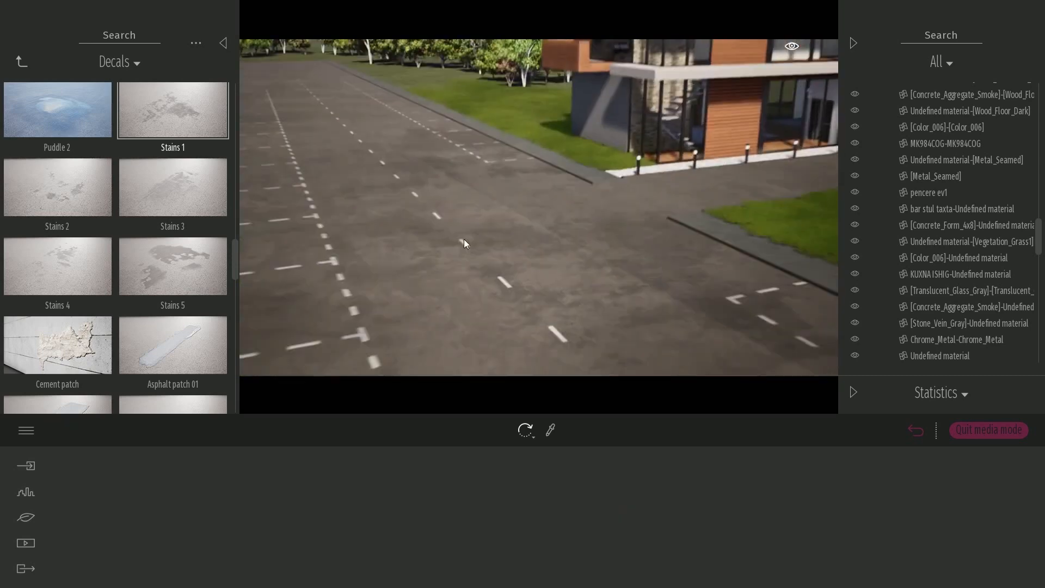
{"action": "scroll", "coordinate": [155, 224], "scroll_direction": "down", "scroll_amount": 2}
{"action": "scroll", "coordinate": [157, 259], "scroll_direction": "down", "scroll_amount": 3}
{"action": "left_click_drag", "start_coordinate": [201, 307], "coordinate": [483, 276]}
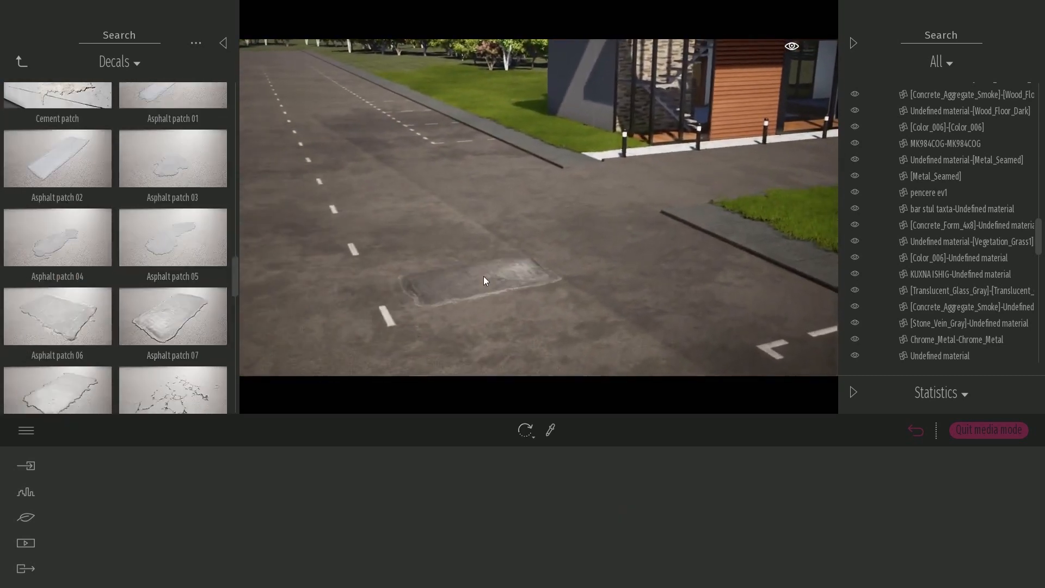
{"action": "scroll", "coordinate": [88, 390], "scroll_direction": "down", "scroll_amount": 1}
{"action": "left_click_drag", "start_coordinate": [89, 389], "coordinate": [374, 173]}
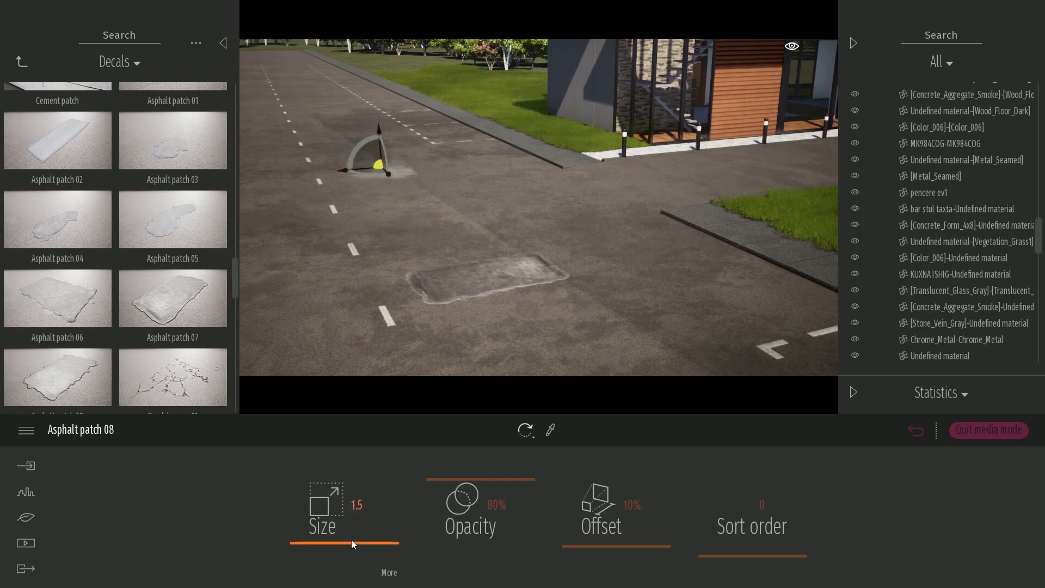
Place Asphalt patch 06 directly beside the rectangular patch near the driveway and set its opacity to 100%
{"action": "left_click_drag", "start_coordinate": [60, 302], "coordinate": [479, 327]}
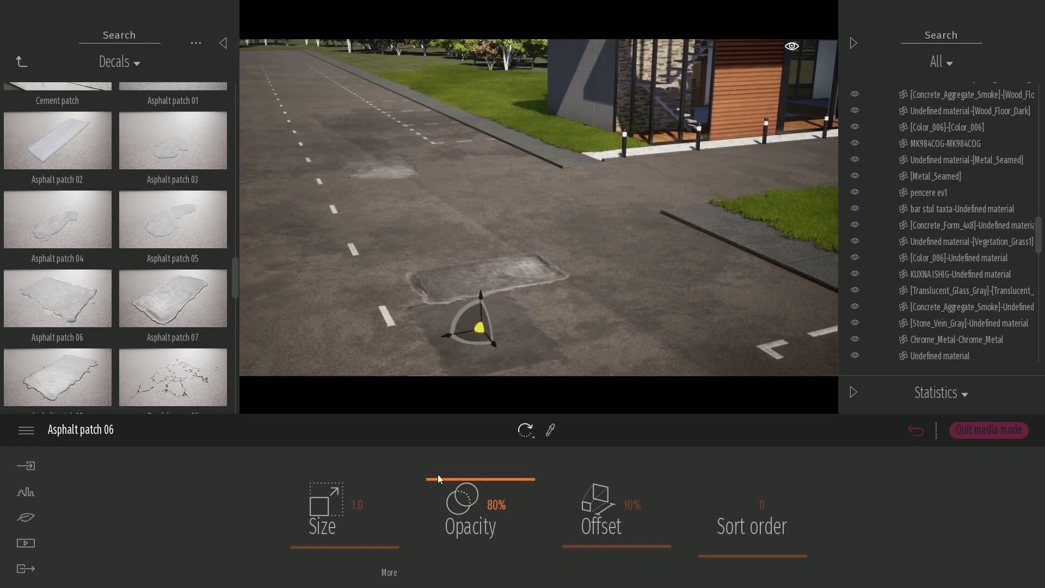
{"action": "left_click_drag", "start_coordinate": [438, 476], "coordinate": [442, 456]}
{"action": "left_click_drag", "start_coordinate": [478, 335], "coordinate": [485, 309]}
{"action": "key", "text": "s"}
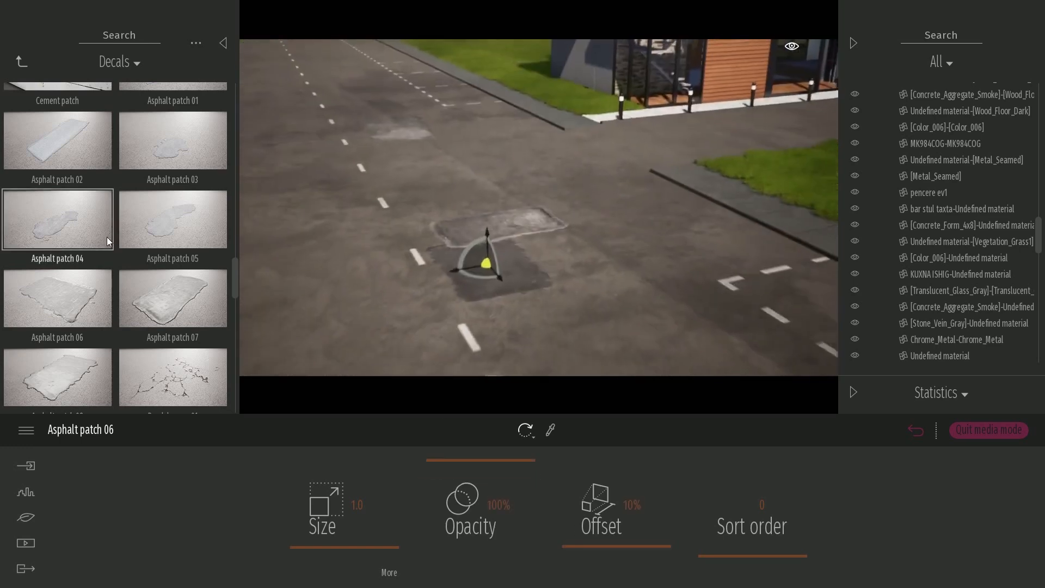
Scatter Asphalt patch 04, Asphalt patch 05 and Asphalt patch 03 decals over the road in front of the house
{"action": "left_click_drag", "start_coordinate": [107, 238], "coordinate": [581, 350]}
{"action": "right_click_drag", "start_coordinate": [544, 233], "coordinate": [490, 210]}
{"action": "key", "text": "e"}
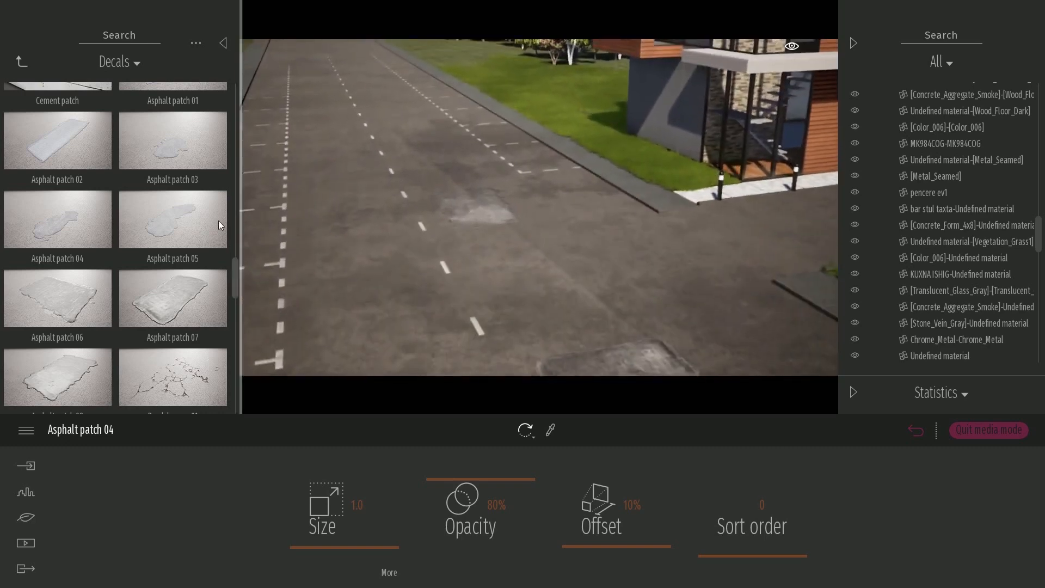
{"action": "left_click_drag", "start_coordinate": [218, 220], "coordinate": [518, 274]}
{"action": "left_click_drag", "start_coordinate": [202, 158], "coordinate": [566, 219]}
Place Asphalt patch 02 between the parking line and the centre line and rotate it 90 degrees
{"action": "key", "text": "a"}
{"action": "left_click_drag", "start_coordinate": [81, 156], "coordinate": [436, 257]}
{"action": "type", "text": "90"}
{"action": "key", "text": "Return"}
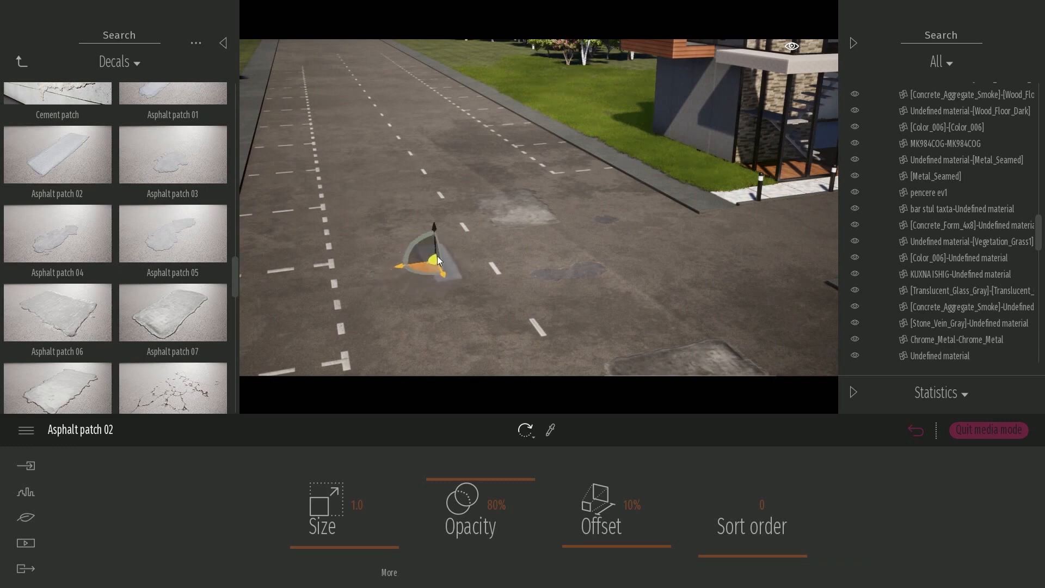
Place another Asphalt patch 07 next to the narrow patch by the parking line, at full opacity
{"action": "key", "text": "s"}
{"action": "left_click_drag", "start_coordinate": [173, 311], "coordinate": [394, 244]}
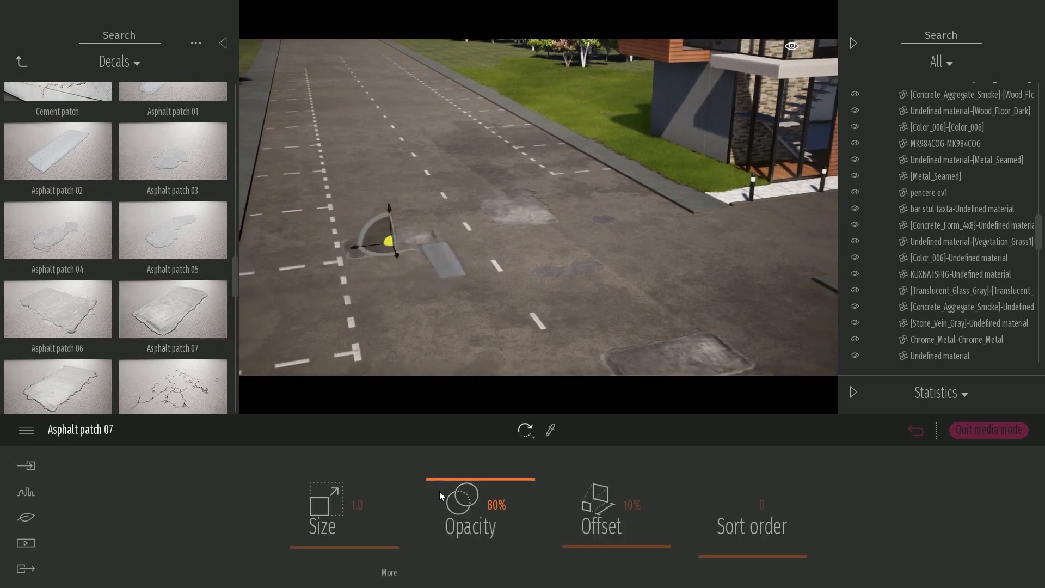
{"action": "left_click_drag", "start_coordinate": [440, 475], "coordinate": [436, 455]}
Place another Asphalt patch 06 just beyond the patches by the parking line, with size 1.3 and opacity 100%
{"action": "left_click_drag", "start_coordinate": [58, 309], "coordinate": [399, 206]}
{"action": "left_click_drag", "start_coordinate": [349, 547], "coordinate": [349, 544]}
{"action": "left_click_drag", "start_coordinate": [454, 459], "coordinate": [453, 455]}
{"action": "left_click_drag", "start_coordinate": [393, 214], "coordinate": [384, 210]}
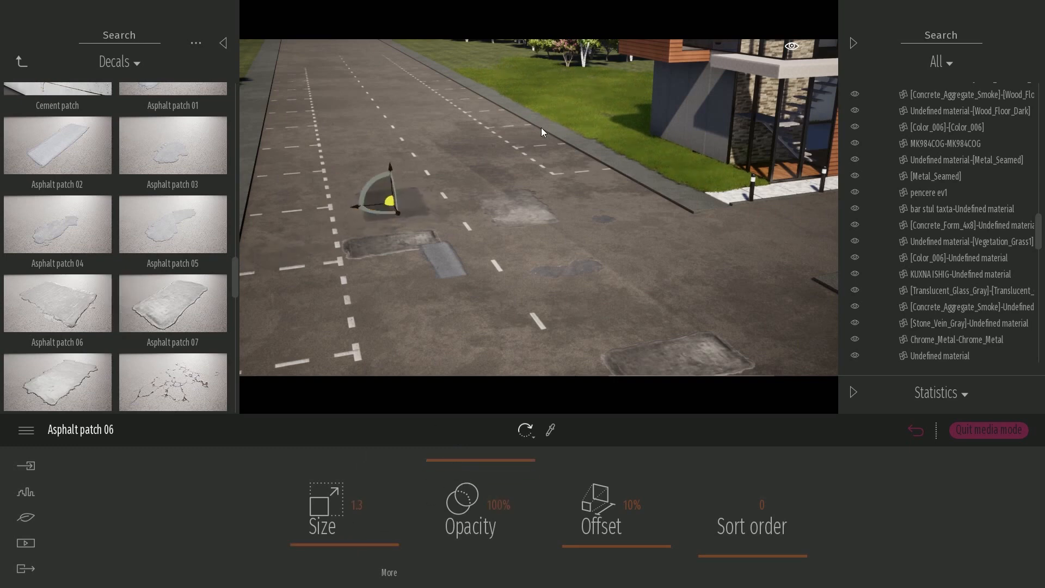
{"action": "left_click", "coordinate": [541, 127]}
Place an Asphalt patch 06 on the near stretch of road, rotate it 90 degrees and shift it toward the centre line
{"action": "right_click_drag", "start_coordinate": [541, 128], "coordinate": [595, 180]}
{"action": "left_click_drag", "start_coordinate": [75, 307], "coordinate": [541, 305]}
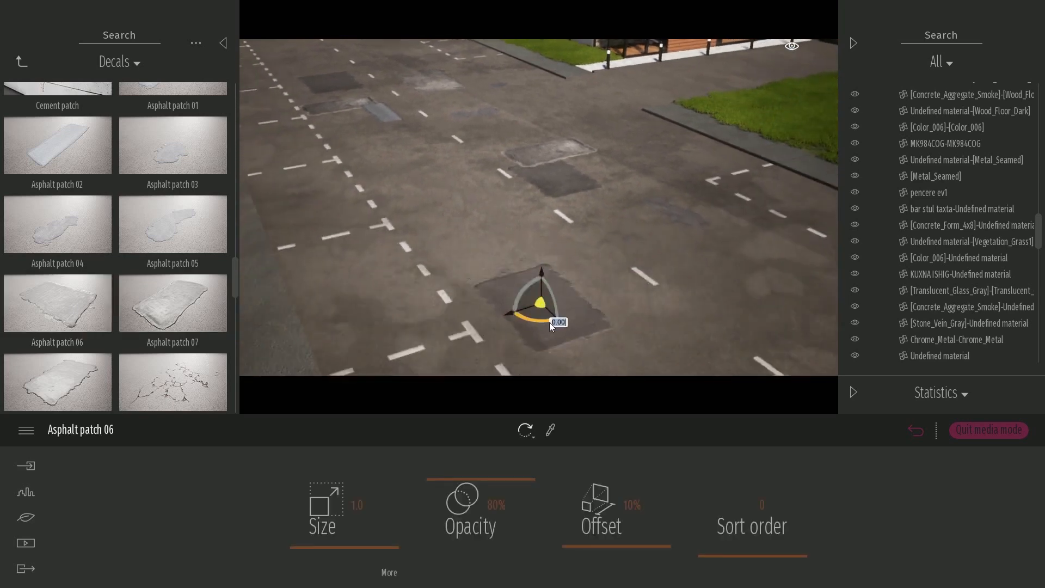
{"action": "type", "text": "90"}
{"action": "key", "text": "Return"}
{"action": "left_click_drag", "start_coordinate": [538, 316], "coordinate": [598, 335]}
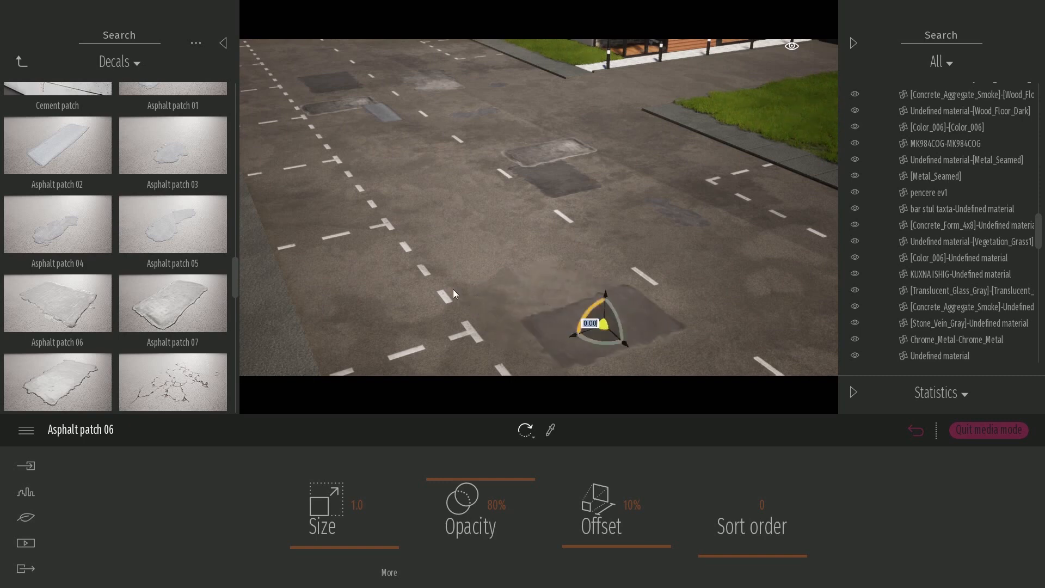
Place Asphalt patch 08 against the dark patch on the near stretch, rotate it 90 degrees and set opacity to 100%
{"action": "key", "text": "d"}
{"action": "left_click_drag", "start_coordinate": [82, 376], "coordinate": [508, 283]}
{"action": "type", "text": "90"}
{"action": "key", "text": "Return"}
{"action": "left_click_drag", "start_coordinate": [479, 479], "coordinate": [480, 459]}
Place a Road damage 01 decal in the parking strip beside the kerb, with opacity 100%
{"action": "key", "text": "s"}
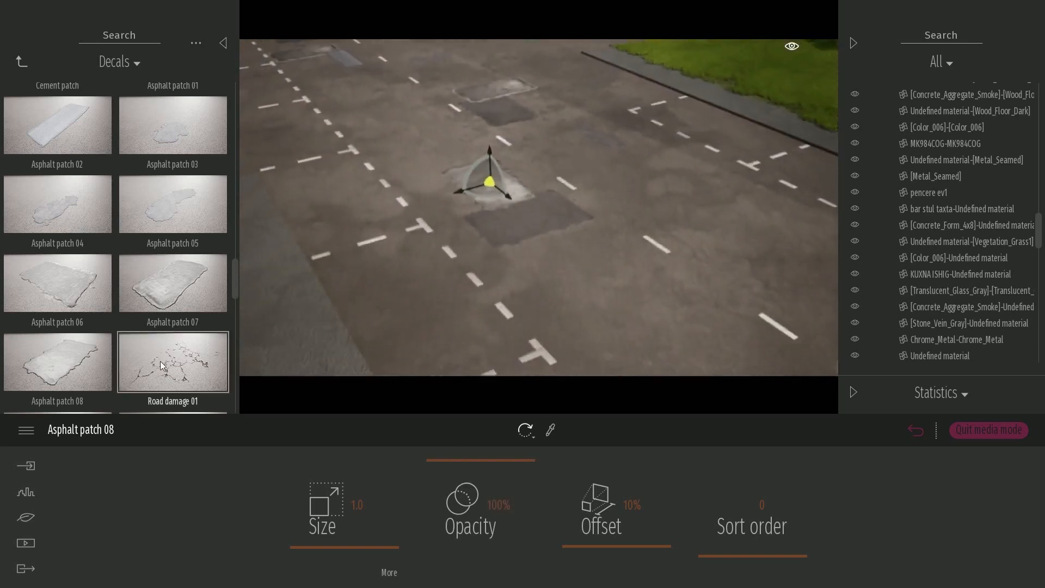
{"action": "left_click_drag", "start_coordinate": [160, 361], "coordinate": [495, 275]}
{"action": "left_click_drag", "start_coordinate": [430, 316], "coordinate": [430, 322]}
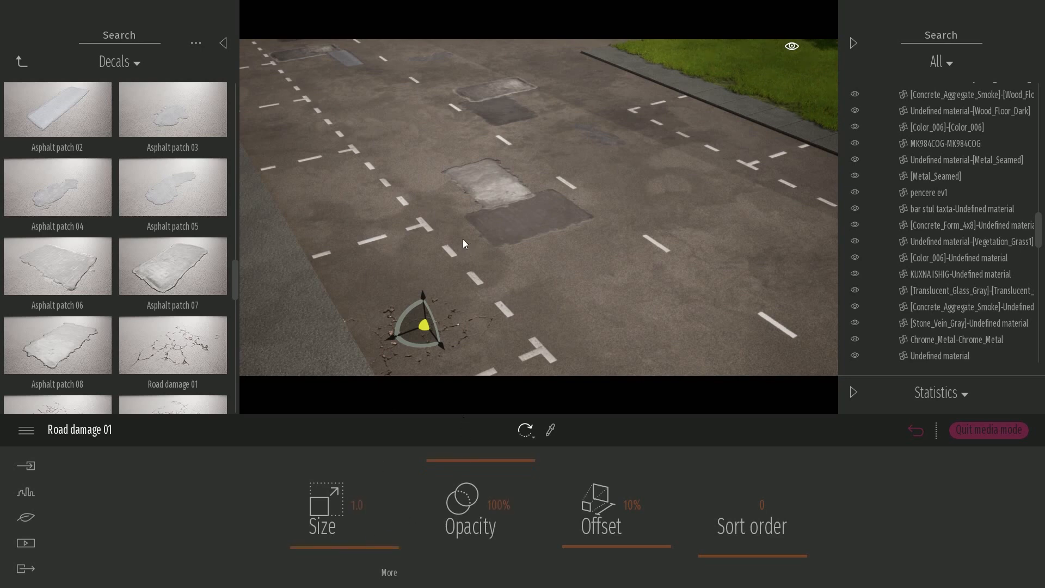
Add more road damage decals, including Road damage 03, around the house-side parking markings and the driveway entrance
{"action": "middle_click_drag", "start_coordinate": [462, 239], "coordinate": [473, 297]}
{"action": "scroll", "coordinate": [174, 279], "scroll_direction": "down", "scroll_amount": 2}
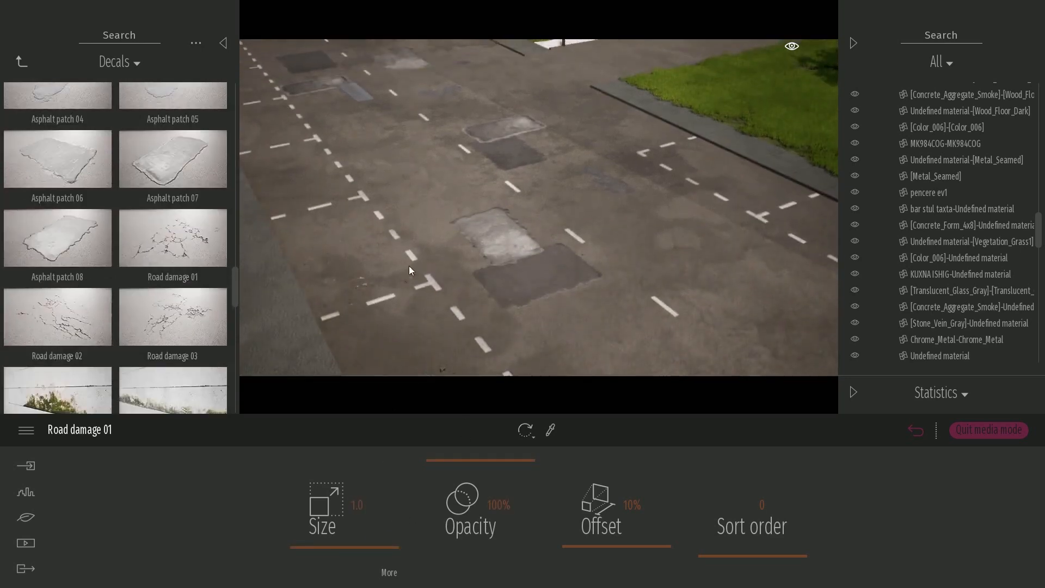
{"action": "left_click_drag", "start_coordinate": [571, 191], "coordinate": [695, 177]}
{"action": "left_click_drag", "start_coordinate": [173, 317], "coordinate": [621, 132]}
{"action": "middle_click_drag", "start_coordinate": [677, 263], "coordinate": [623, 332]}
{"action": "scroll", "coordinate": [624, 332], "scroll_direction": "up", "scroll_amount": 2}
{"action": "left_click_drag", "start_coordinate": [158, 299], "coordinate": [478, 214]}
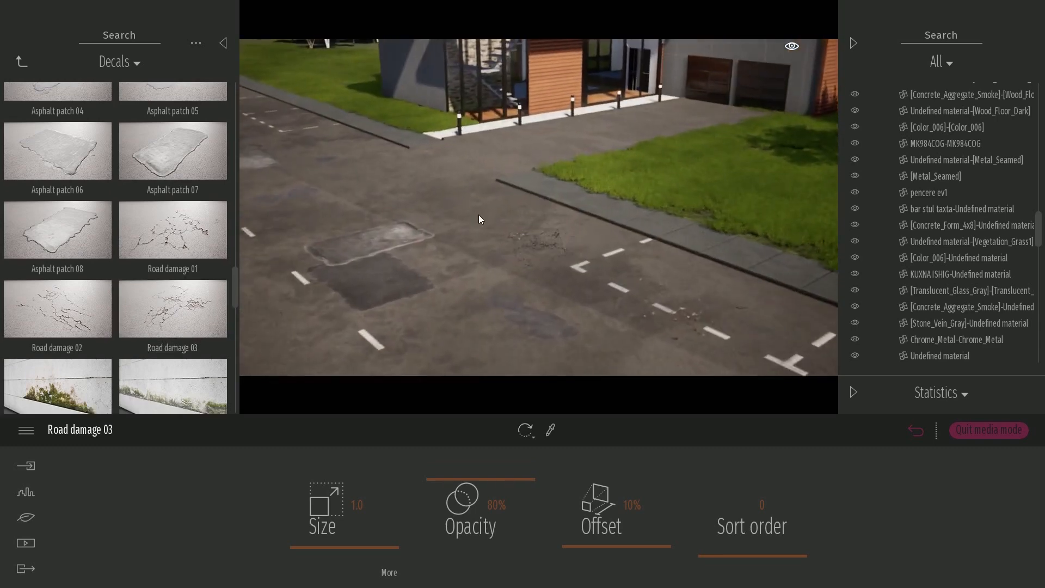
Place Road damage 02 and Road damage 01 decals on the roadway near the centre line
{"action": "left_click_drag", "start_coordinate": [347, 136], "coordinate": [345, 134]}
{"action": "key", "text": "a"}
{"action": "left_click_drag", "start_coordinate": [92, 311], "coordinate": [339, 115]}
{"action": "left_click_drag", "start_coordinate": [86, 246], "coordinate": [392, 257]}
{"action": "key", "text": "a"}
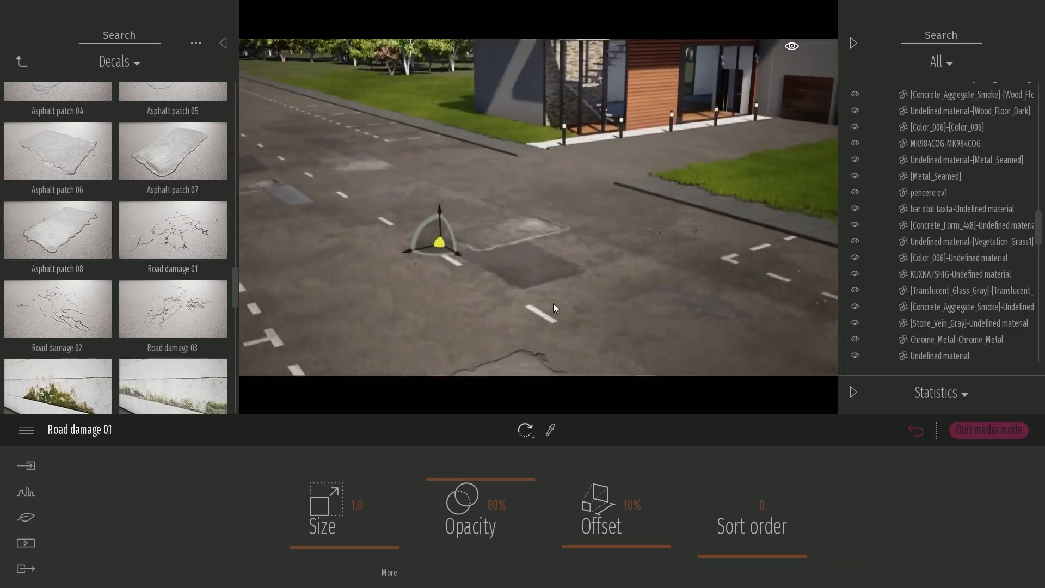
{"action": "key", "text": "s"}
{"action": "key", "text": "Escape"}
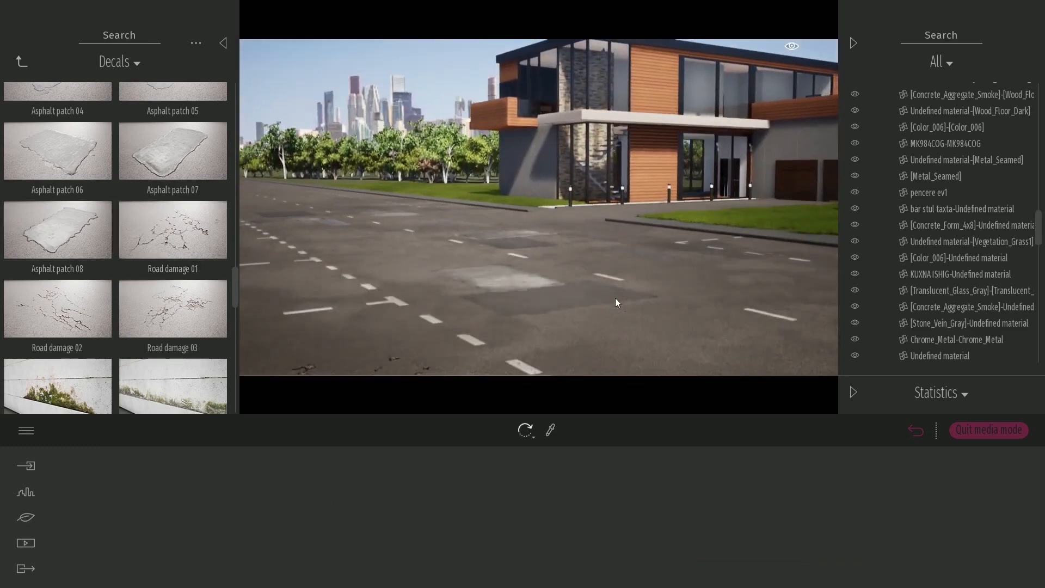
Move the Road damage 02 decal out of the kerbside parking bay to the bare asphalt beyond the bay's end
{"action": "right_click_drag", "start_coordinate": [621, 256], "coordinate": [642, 219]}
{"action": "scroll", "coordinate": [640, 223], "scroll_direction": "up", "scroll_amount": 3}
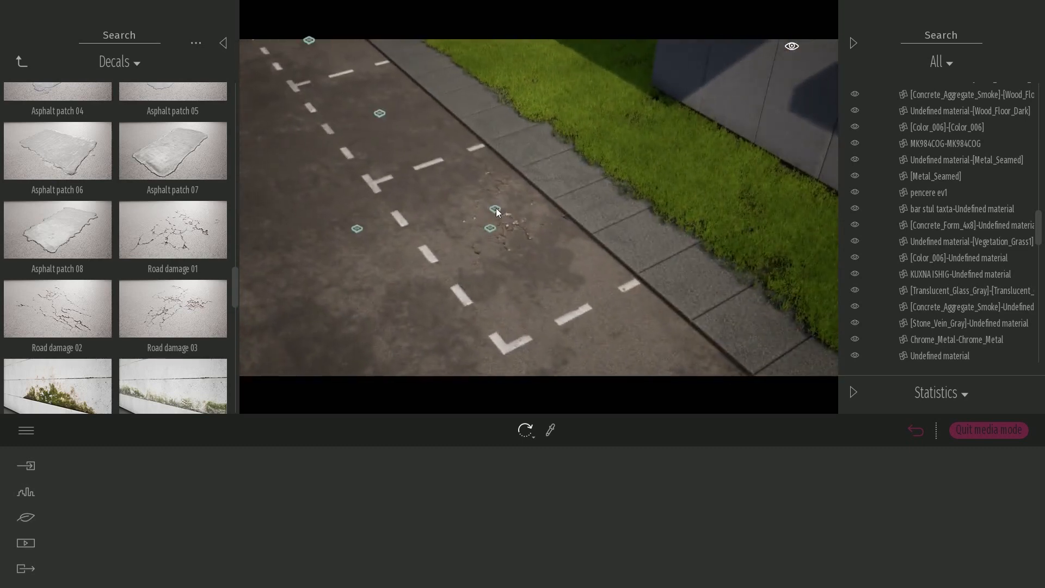
{"action": "left_click", "coordinate": [495, 208]}
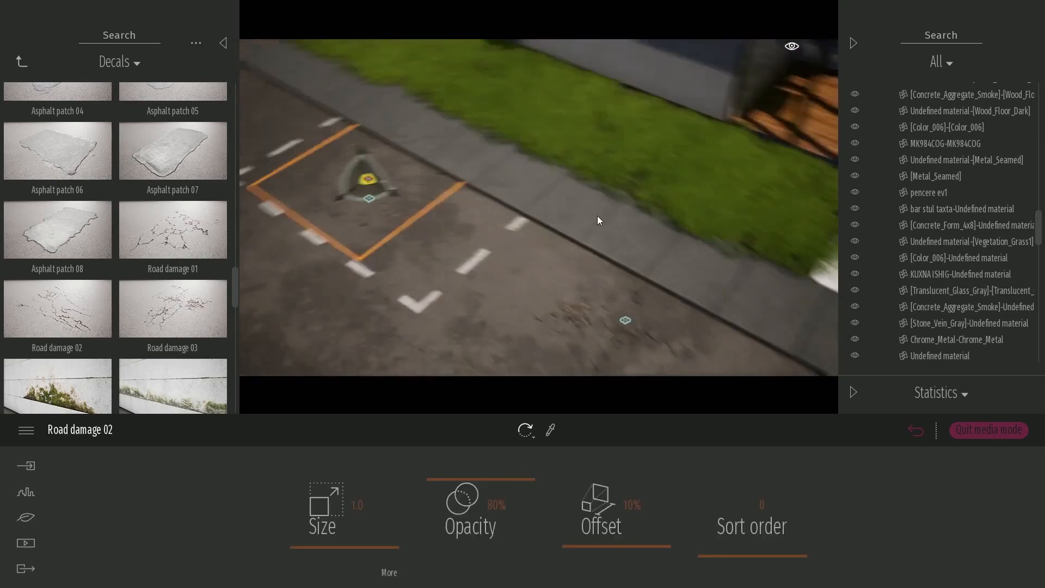
{"action": "left_click_drag", "start_coordinate": [491, 185], "coordinate": [625, 237]}
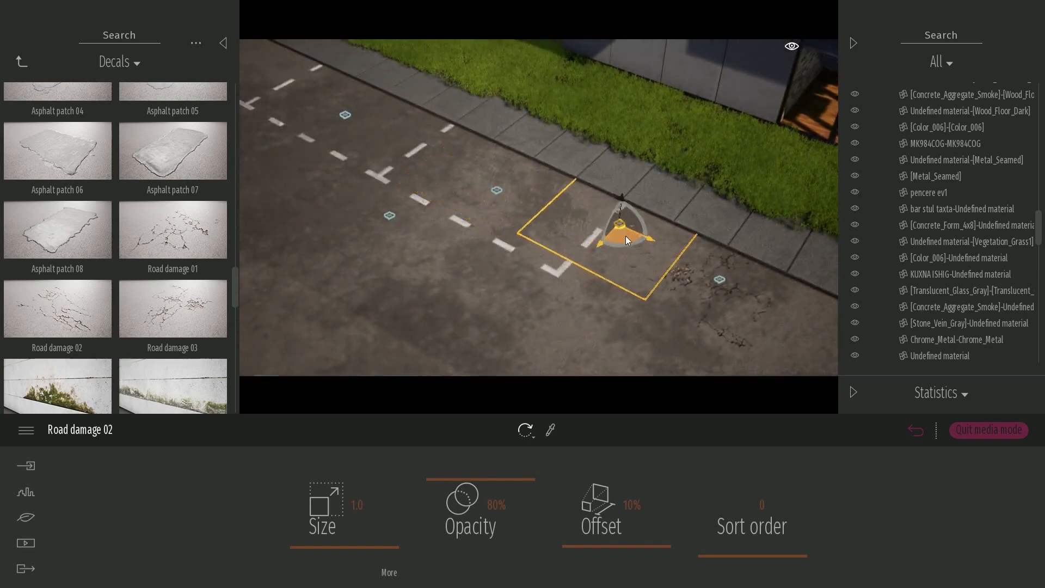
{"action": "left_click", "coordinate": [628, 164]}
{"action": "right_click_drag", "start_coordinate": [628, 164], "coordinate": [625, 218]}
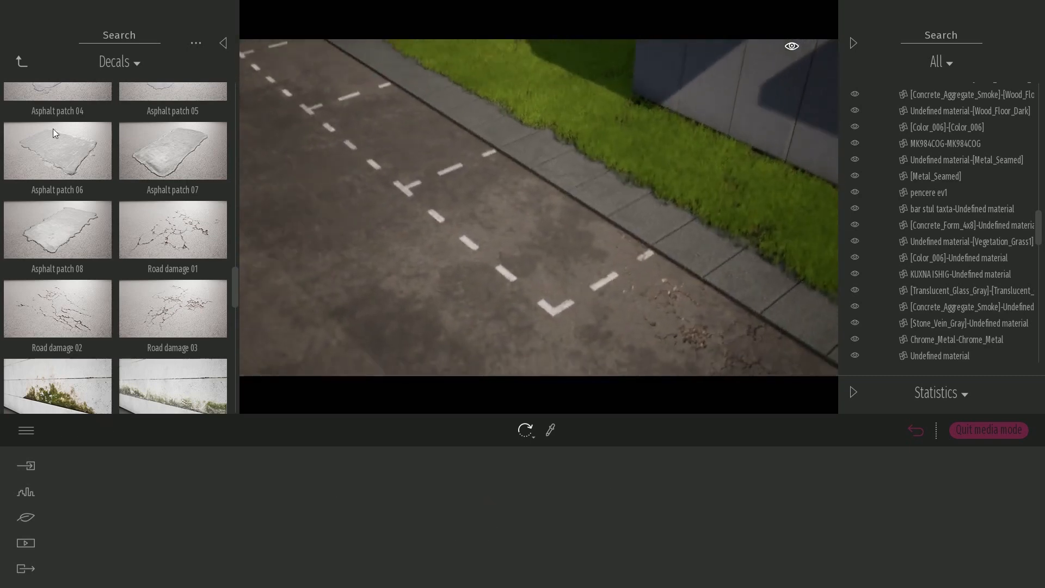
Place a Blue parking spot decal over the last kerbside parking bay
{"action": "scroll", "coordinate": [119, 194], "scroll_direction": "up", "scroll_amount": 3}
{"action": "scroll", "coordinate": [121, 193], "scroll_direction": "up", "scroll_amount": 10}
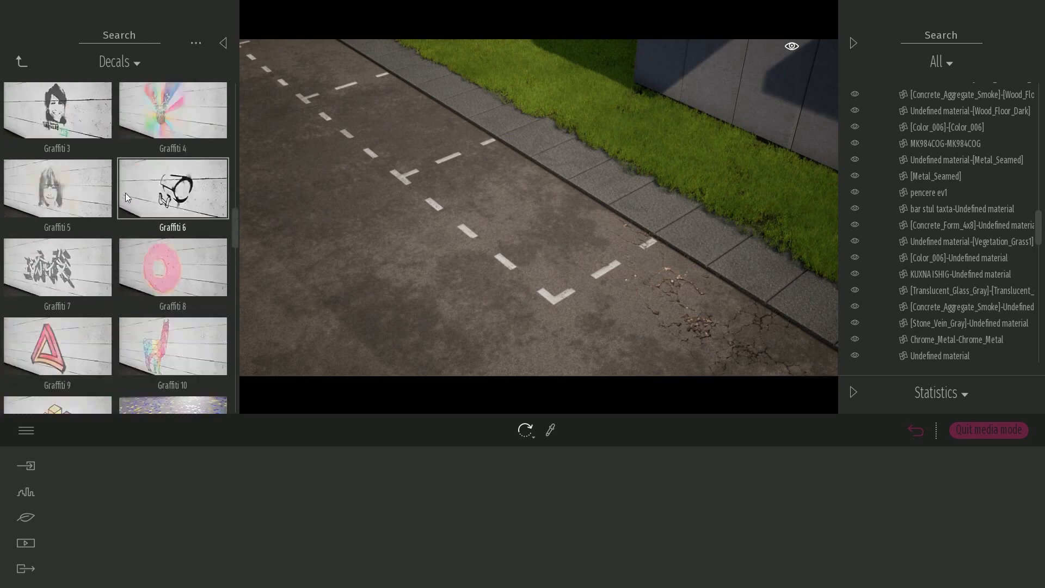
{"action": "scroll", "coordinate": [125, 193], "scroll_direction": "up", "scroll_amount": 8}
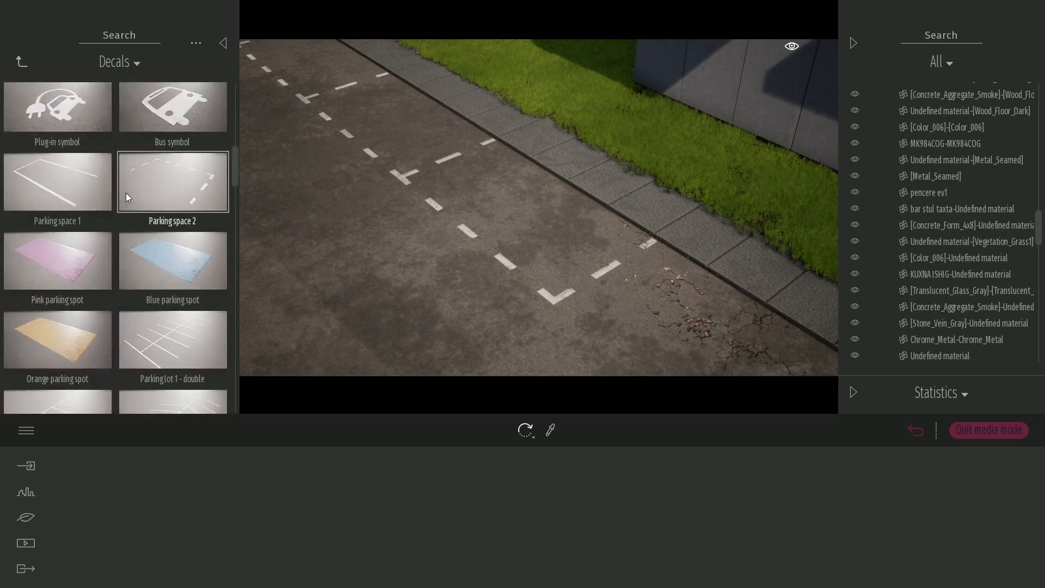
{"action": "left_click_drag", "start_coordinate": [178, 270], "coordinate": [517, 208]}
{"action": "scroll", "coordinate": [80, 243], "scroll_direction": "up", "scroll_amount": 1}
{"action": "scroll", "coordinate": [80, 242], "scroll_direction": "up", "scroll_amount": 1}
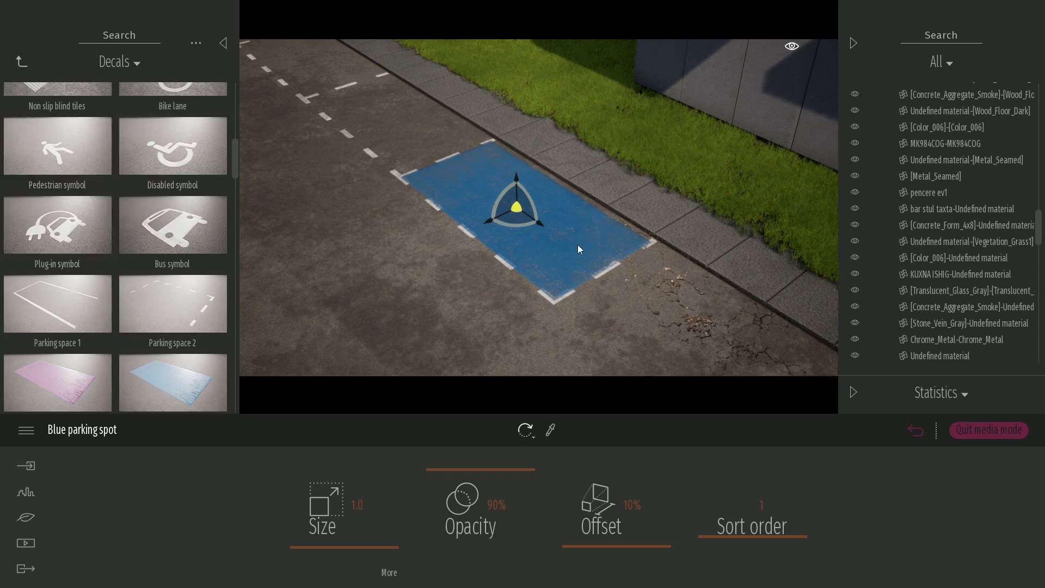
Shift the Blue parking spot decal to fit within the bay's white markings and stay clear of the kerb
{"action": "middle_click_drag", "start_coordinate": [577, 244], "coordinate": [598, 244], "text": "shift"}
{"action": "scroll", "coordinate": [519, 217], "scroll_direction": "up", "scroll_amount": 2}
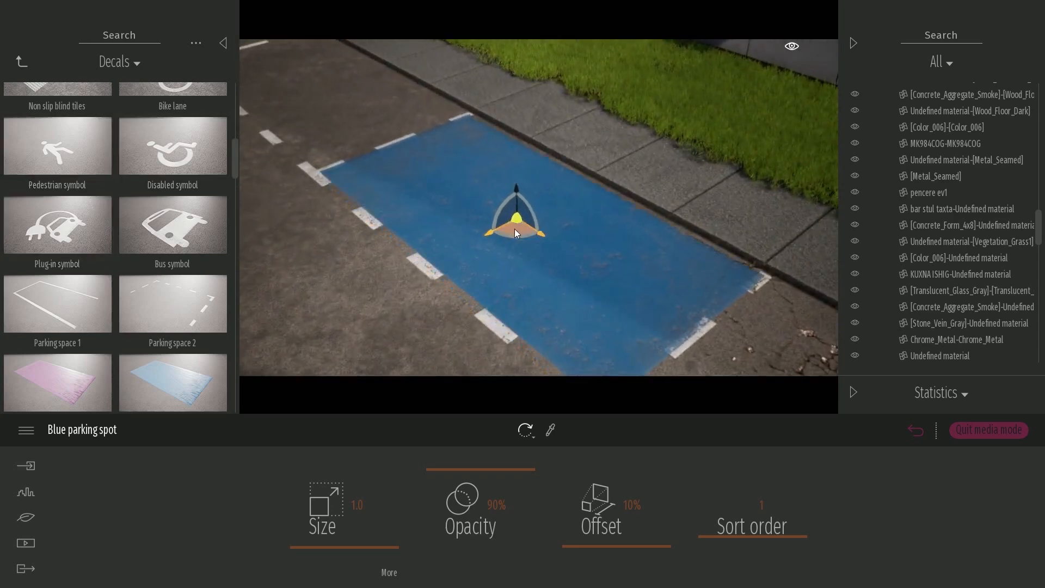
{"action": "left_click_drag", "start_coordinate": [515, 230], "coordinate": [681, 256]}
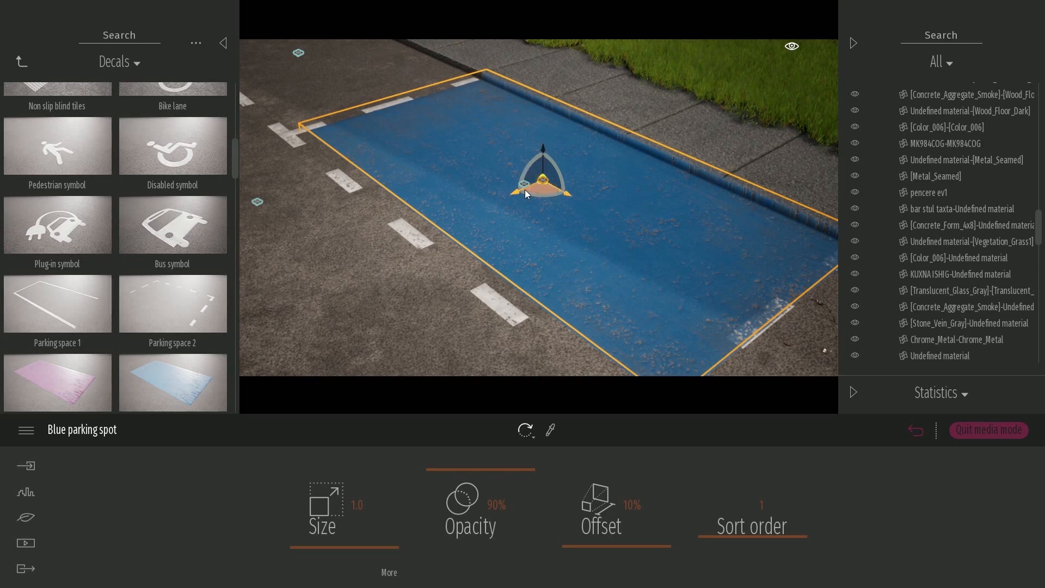
{"action": "left_click_drag", "start_coordinate": [547, 189], "coordinate": [539, 195]}
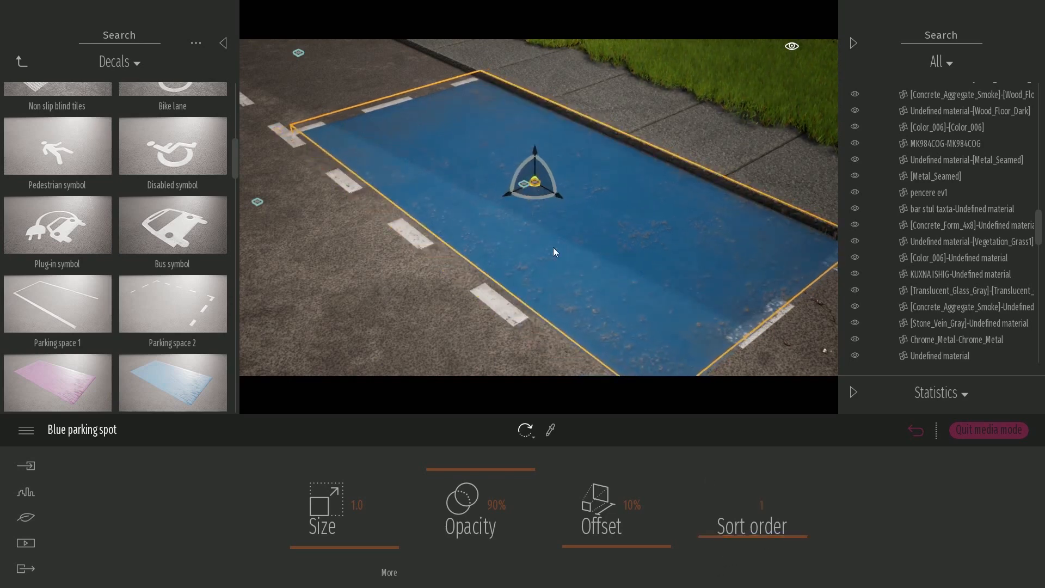
{"action": "left_click", "coordinate": [524, 187]}
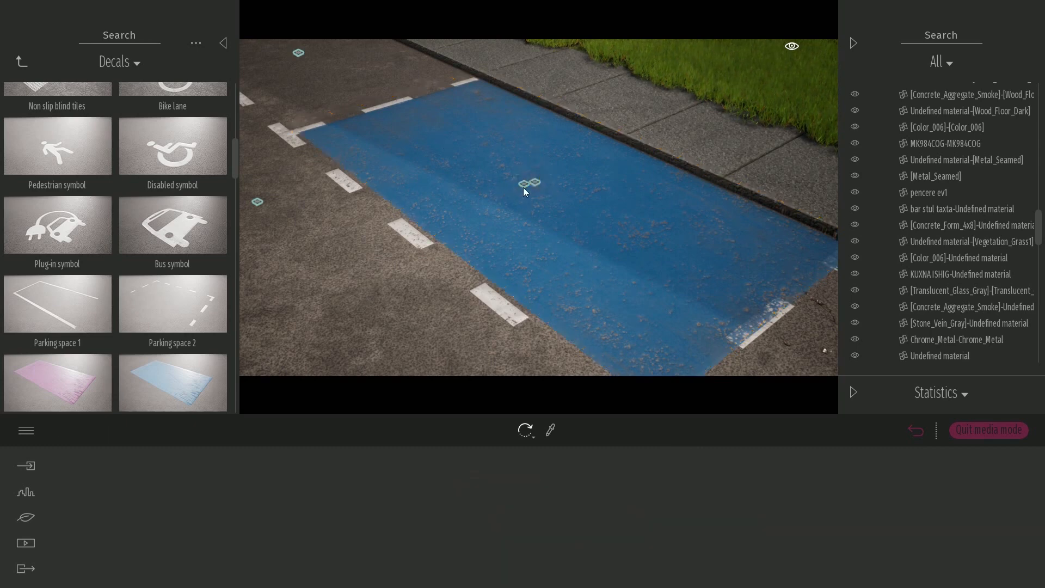
Set the sort order of the last bay's Parking space 2 decal to 2, above the blue paint
{"action": "left_click", "coordinate": [522, 183]}
{"action": "scroll", "coordinate": [390, 191], "scroll_direction": "up", "scroll_amount": 5}
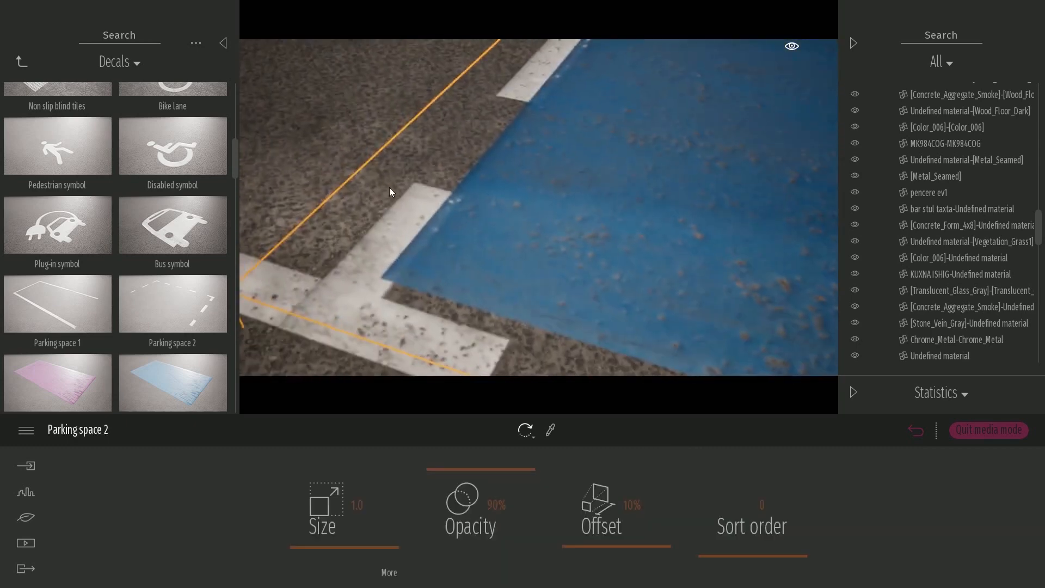
{"action": "scroll", "coordinate": [504, 280], "scroll_direction": "down", "scroll_amount": 3}
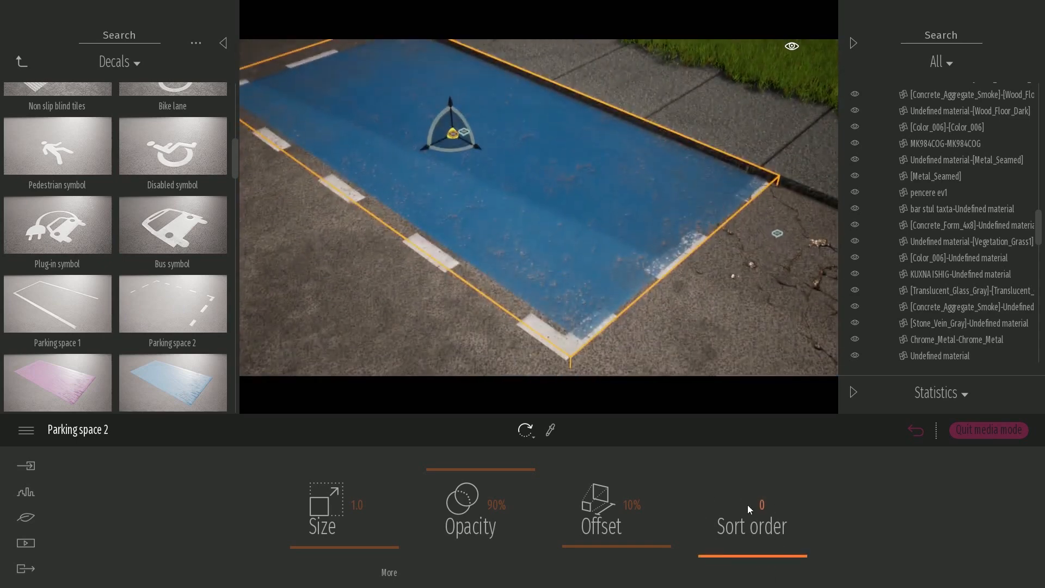
{"action": "left_click_drag", "start_coordinate": [740, 553], "coordinate": [750, 503]}
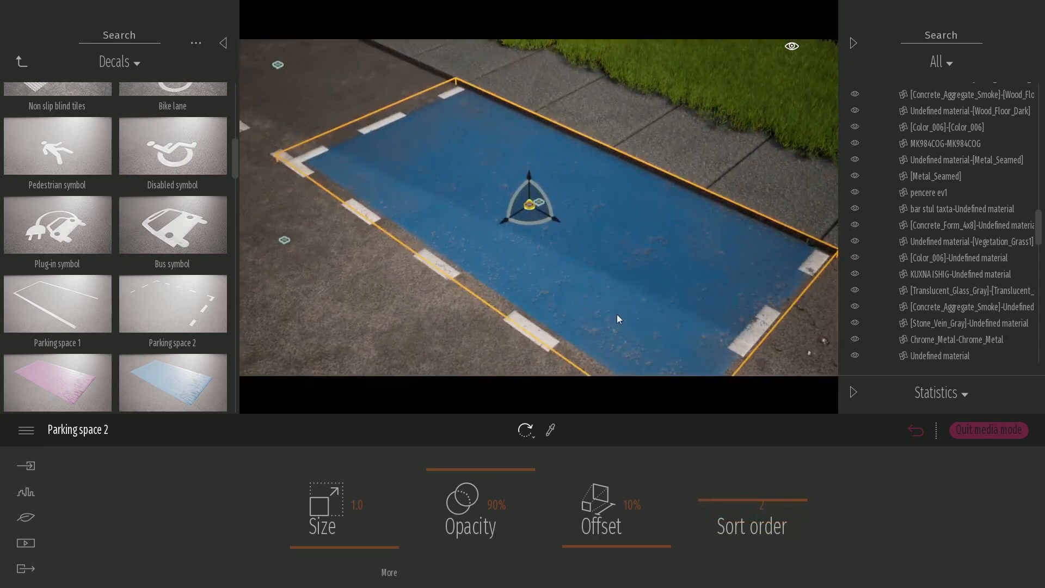
{"action": "left_click", "coordinate": [607, 287]}
Copy the Blue parking spot decal as instances onto the two adjacent bays along the kerb, spaced 5.03 m apart
{"action": "left_click", "coordinate": [540, 204]}
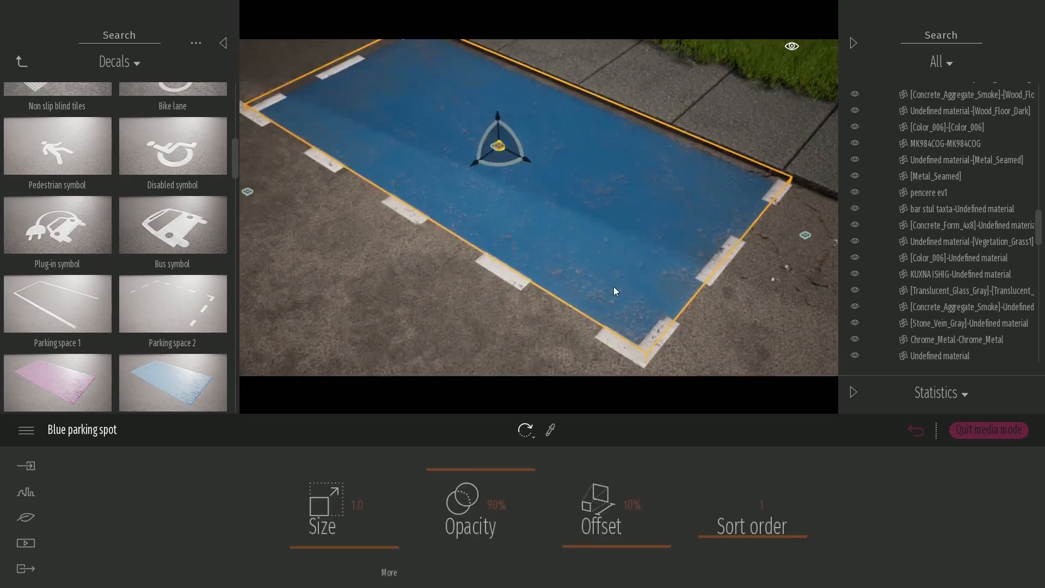
{"action": "right_click_drag", "start_coordinate": [613, 286], "coordinate": [571, 257]}
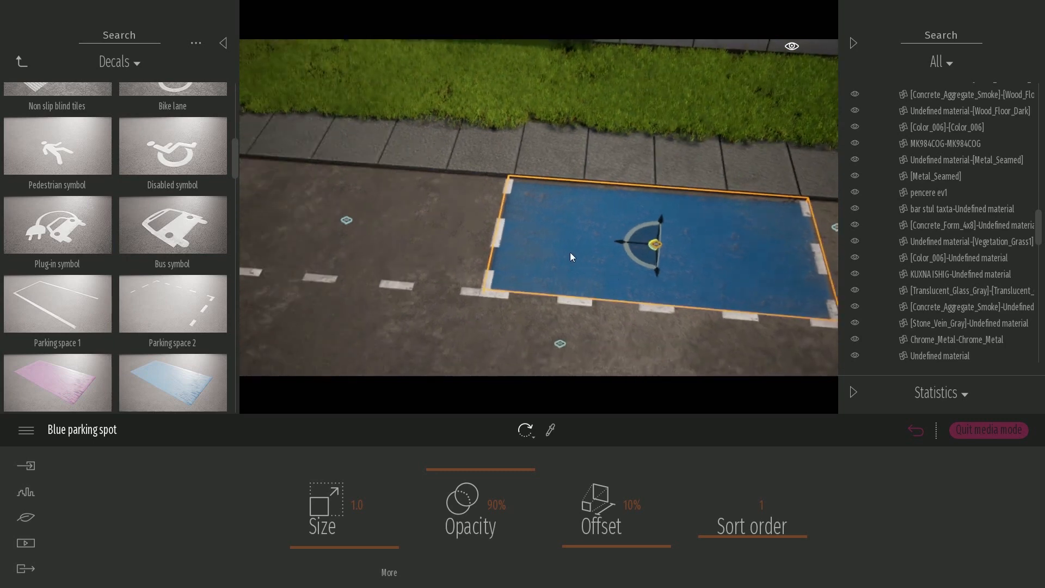
{"action": "left_click_drag", "start_coordinate": [616, 241], "coordinate": [312, 225], "text": "alt"}
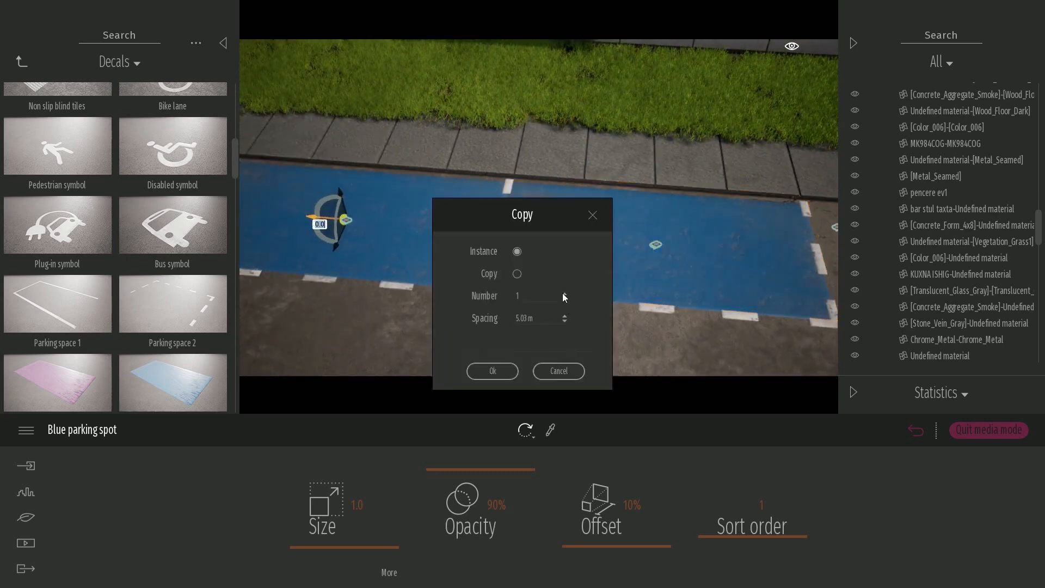
{"action": "left_click", "coordinate": [492, 371]}
{"action": "mouse_move", "coordinate": [687, 303]}
{"action": "right_mouse_down"}
{"action": "mouse_move", "coordinate": [626, 291]}
{"action": "mouse_move", "coordinate": [680, 296]}
{"action": "right_mouse_up"}
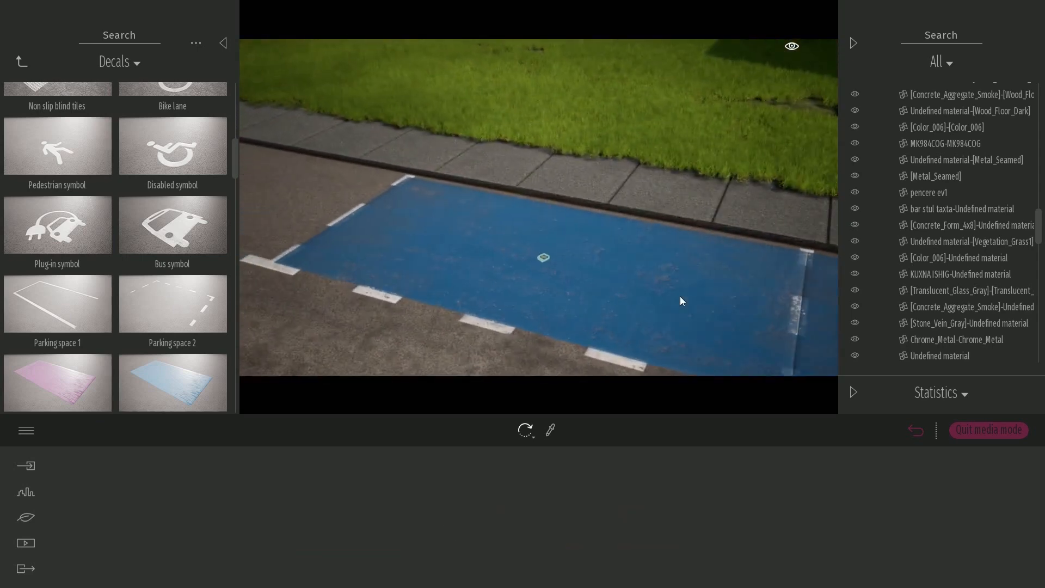
Raise the sort order of the Parking space 2 decals in the other two blue bays, using 2 for the far bay
{"action": "left_click", "coordinate": [541, 262]}
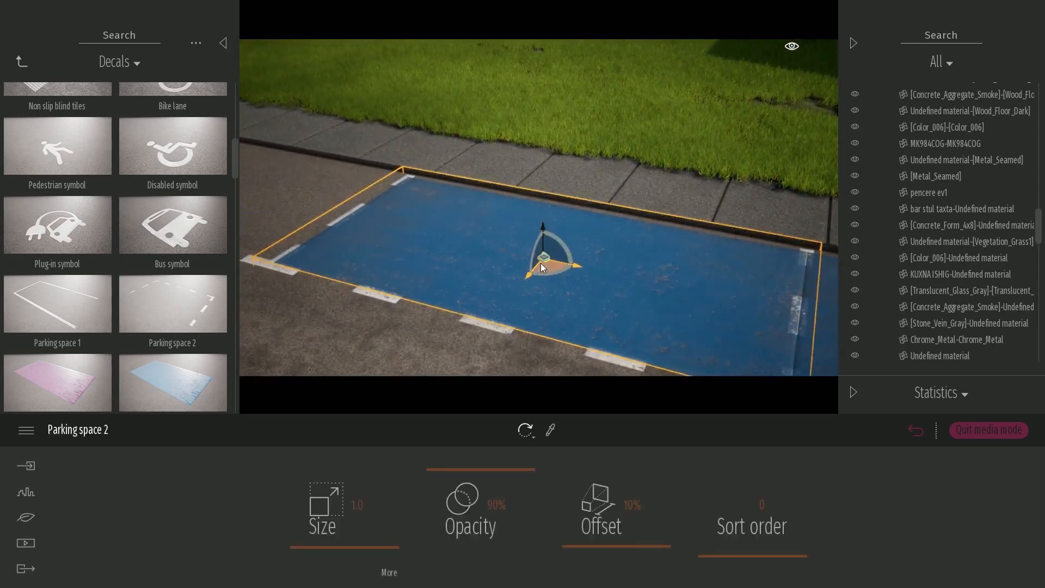
{"action": "left_click_drag", "start_coordinate": [694, 548], "coordinate": [707, 547]}
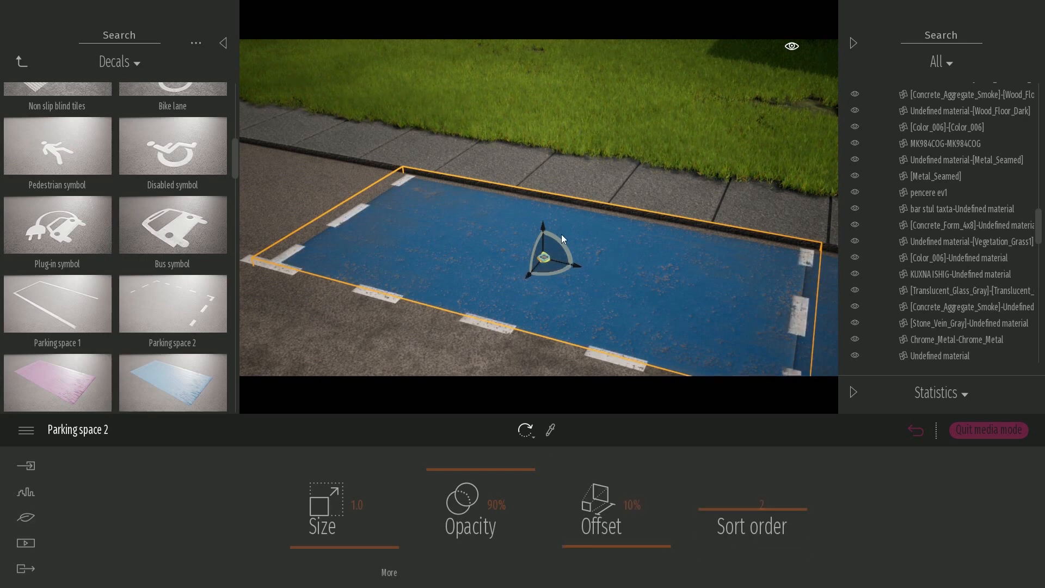
{"action": "scroll", "coordinate": [561, 239], "scroll_direction": "up", "scroll_amount": 3}
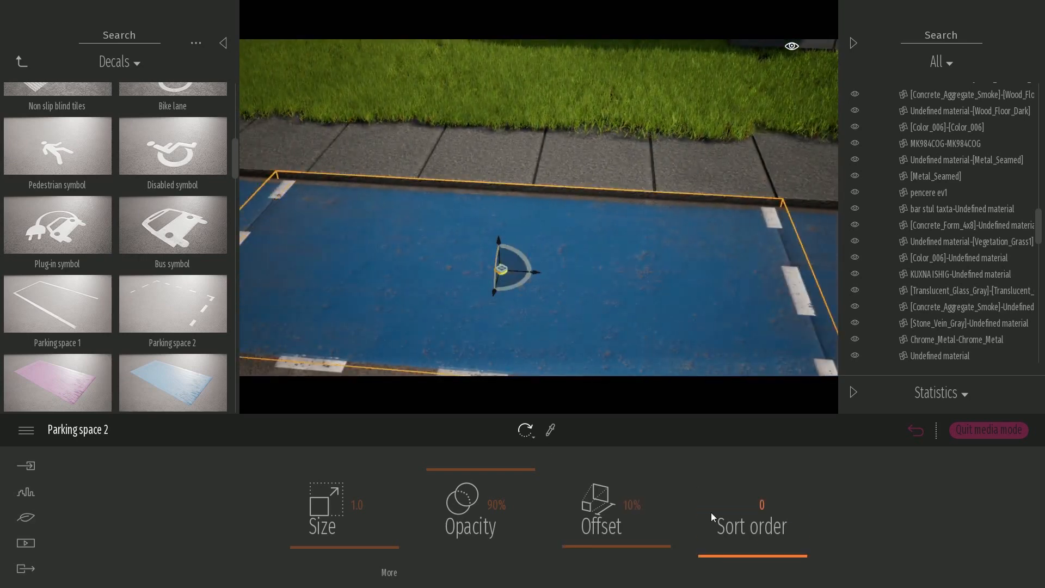
{"action": "left_click_drag", "start_coordinate": [711, 511], "coordinate": [716, 510]}
{"action": "mouse_move", "coordinate": [315, 228]}
{"action": "left_mouse_down"}
{"action": "mouse_move", "coordinate": [337, 232]}
{"action": "mouse_move", "coordinate": [314, 229]}
{"action": "left_mouse_up"}
Place a Disabled symbol decal in the middle of the last blue bay and set its sort order to 5
{"action": "left_click_drag", "start_coordinate": [198, 152], "coordinate": [428, 242]}
{"action": "left_click_drag", "start_coordinate": [750, 538], "coordinate": [729, 416]}
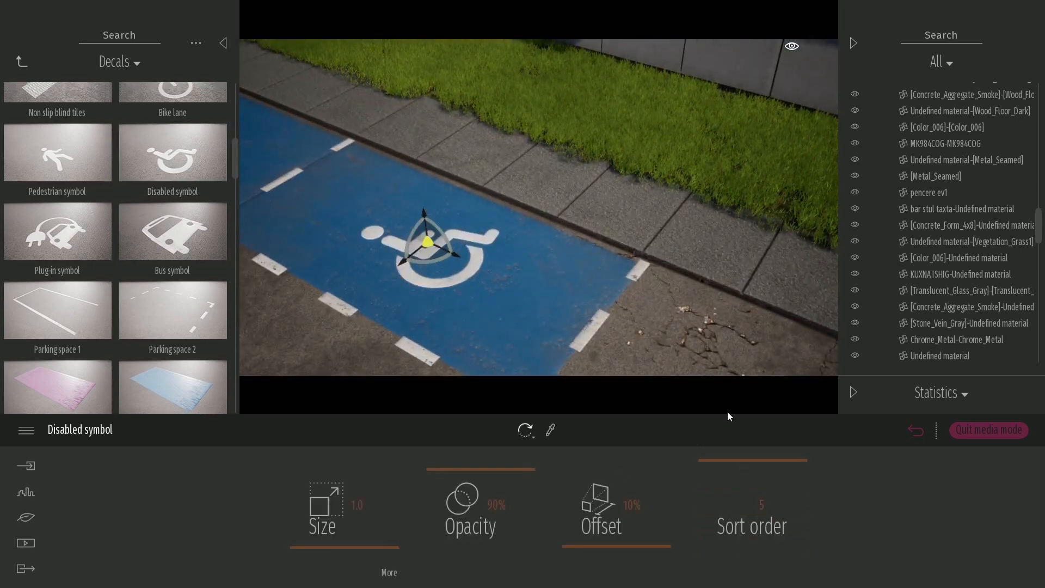
{"action": "left_click_drag", "start_coordinate": [544, 240], "coordinate": [508, 244]}
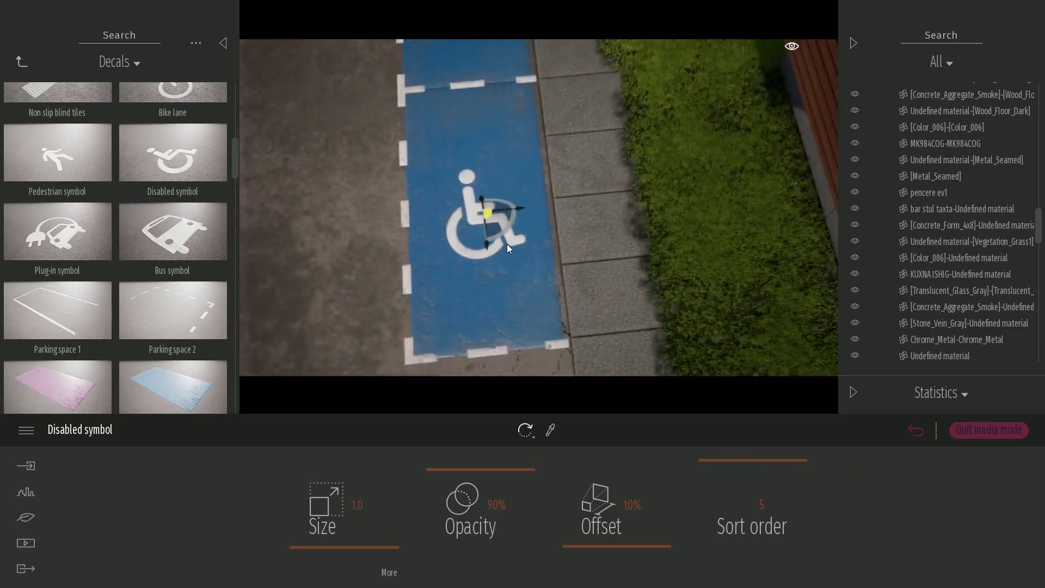
{"action": "right_click_drag", "start_coordinate": [499, 213], "coordinate": [555, 237]}
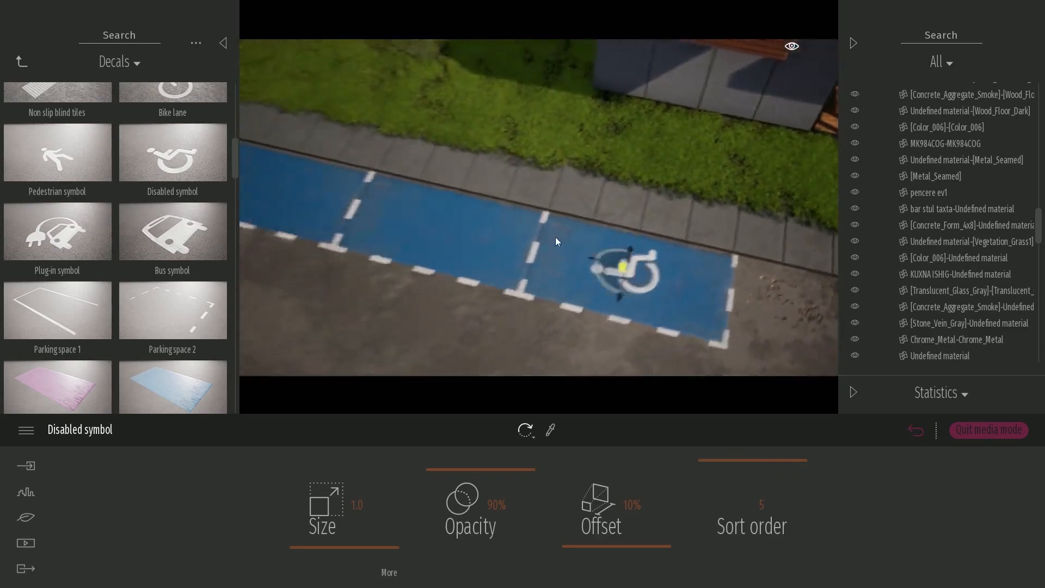
Copy the Disabled symbol decal along the kerb into the other two blue bays
{"action": "left_click_drag", "start_coordinate": [628, 254], "coordinate": [455, 218], "text": "alt"}
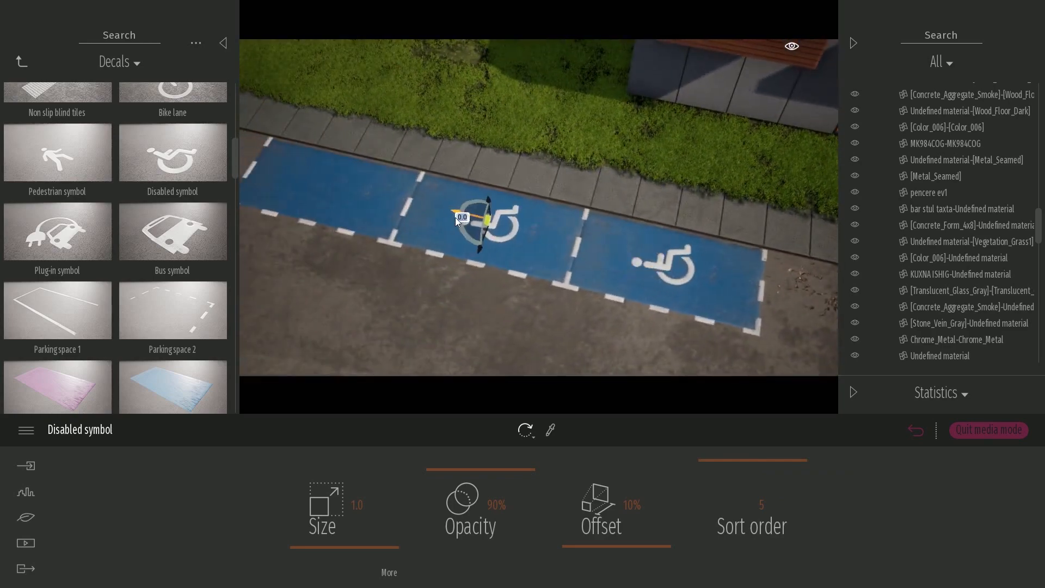
{"action": "left_click", "coordinate": [507, 371]}
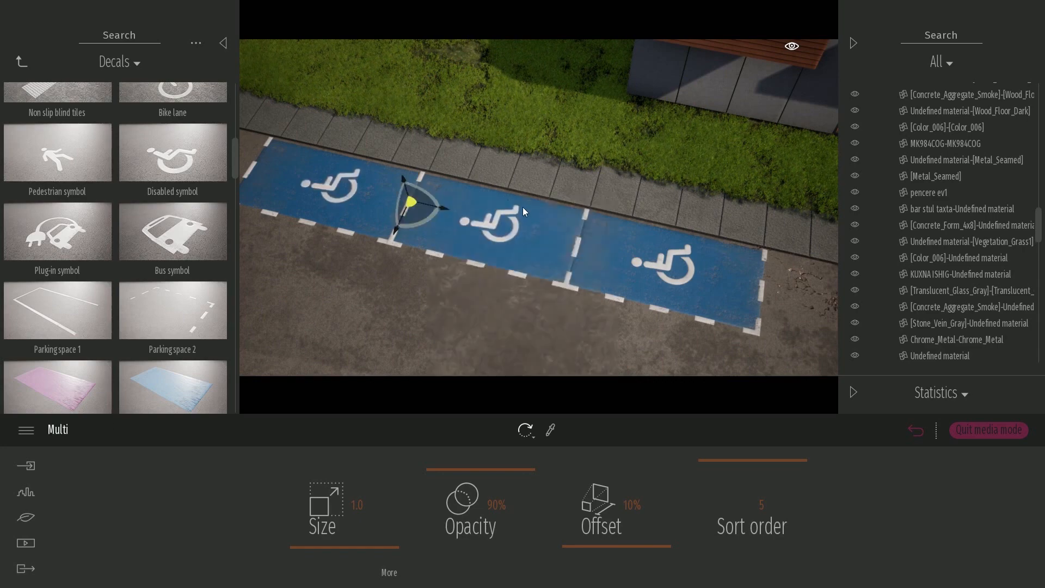
{"action": "left_click", "coordinate": [415, 231]}
{"action": "middle_click_drag", "start_coordinate": [498, 245], "coordinate": [502, 239], "text": "shift"}
{"action": "scroll", "coordinate": [498, 244], "scroll_direction": "down", "scroll_amount": 3}
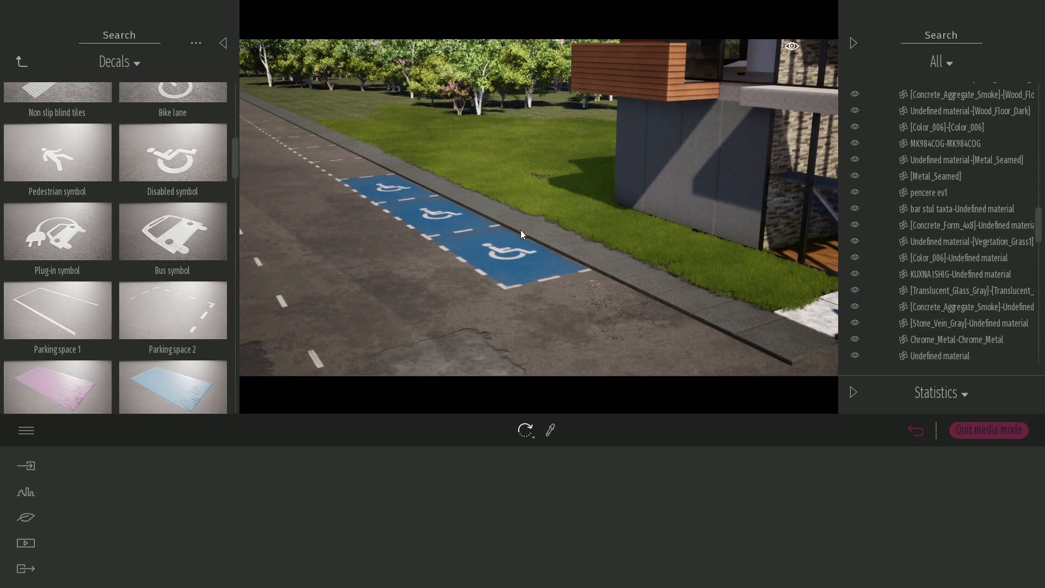
Find the Bollards collection among the City furniture in the asset library
{"action": "right_click_drag", "start_coordinate": [520, 229], "coordinate": [556, 231]}
{"action": "left_click", "coordinate": [20, 62]}
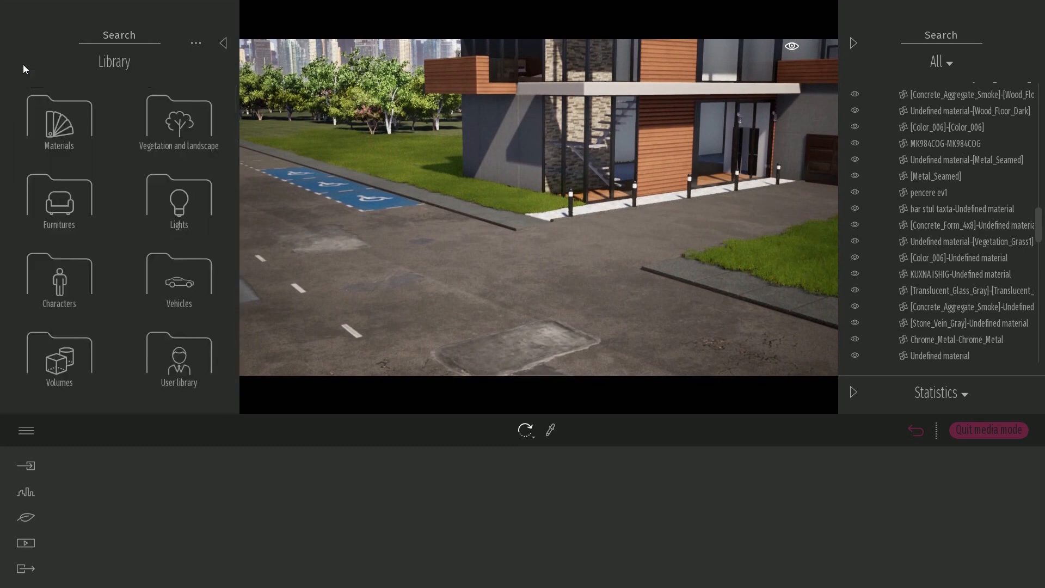
{"action": "left_click", "coordinate": [64, 202]}
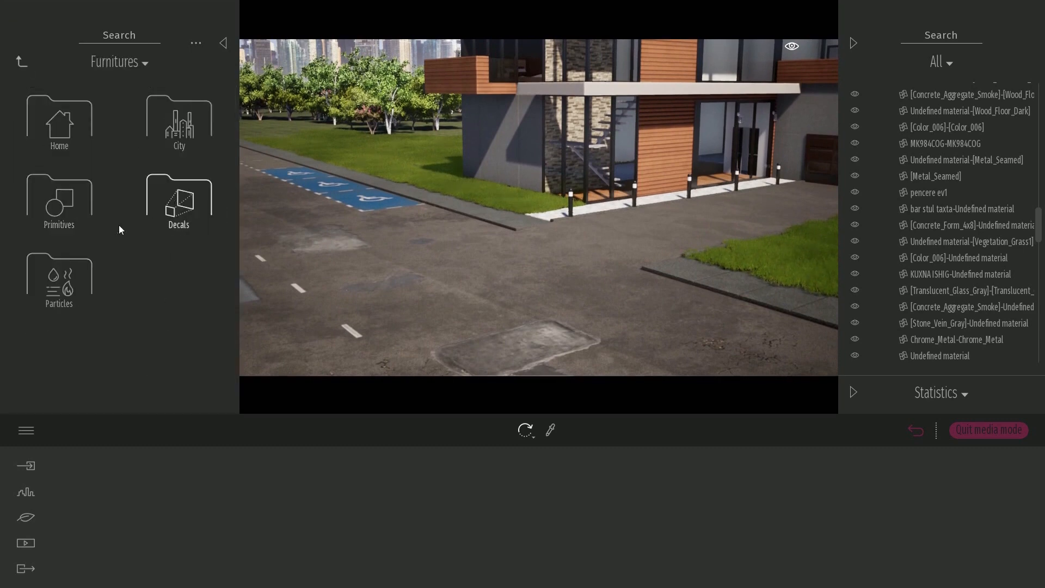
{"action": "left_click", "coordinate": [77, 117]}
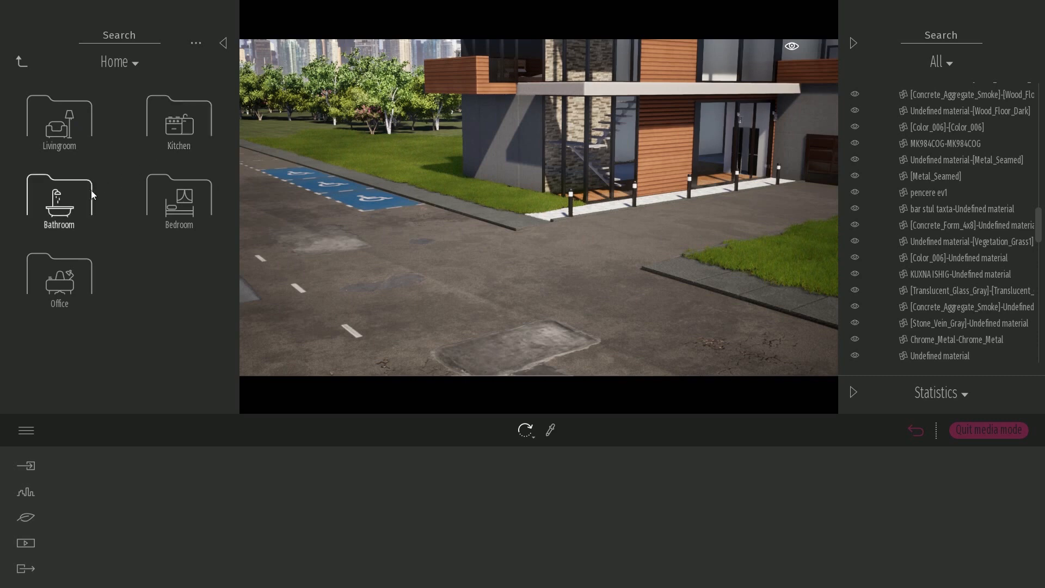
{"action": "left_click", "coordinate": [19, 63]}
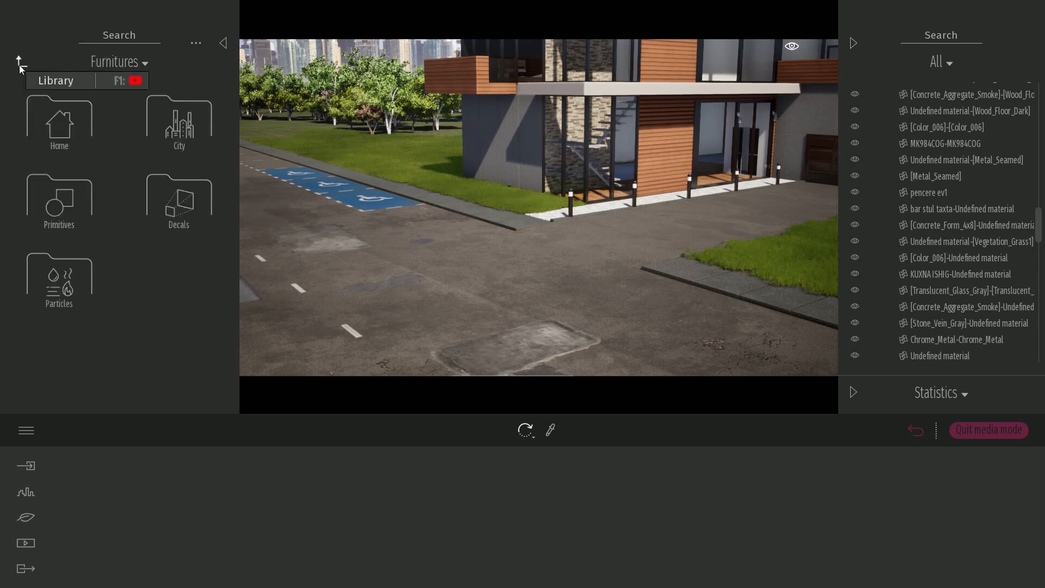
{"action": "left_click", "coordinate": [165, 115]}
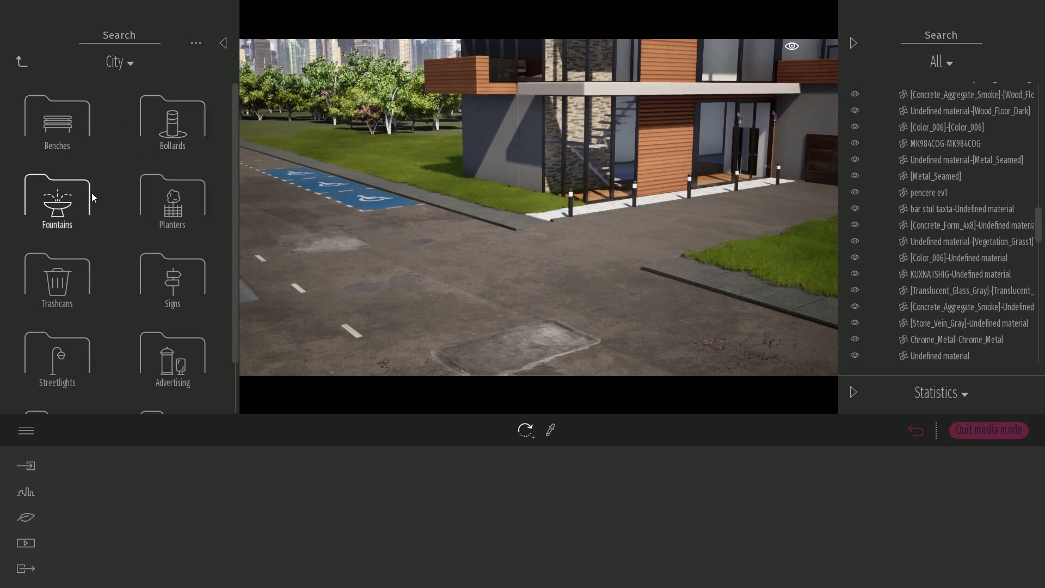
{"action": "key", "text": "w"}
{"action": "right_click_drag", "start_coordinate": [438, 268], "coordinate": [381, 305]}
{"action": "left_click", "coordinate": [172, 117]}
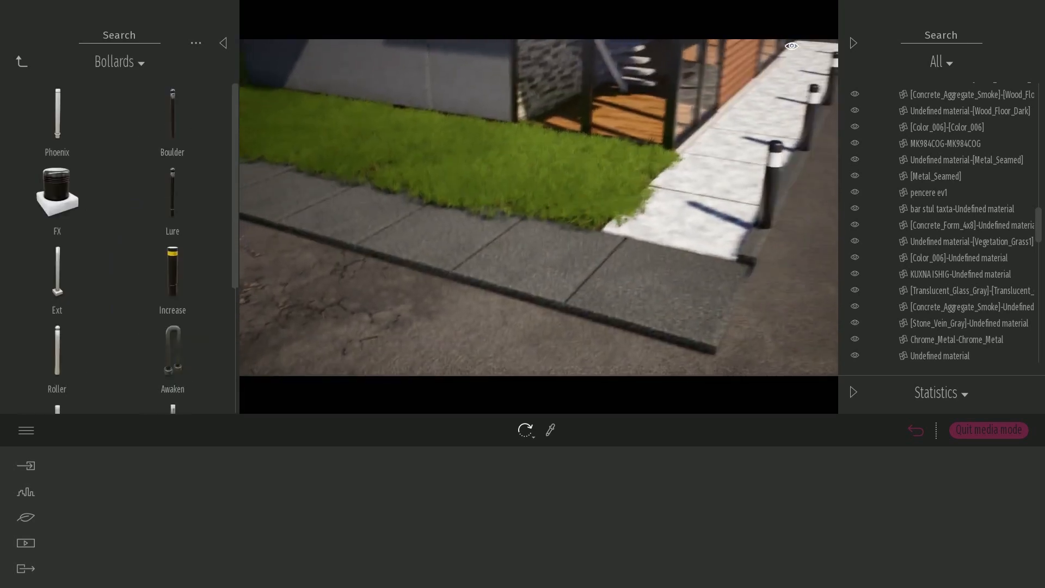
Place a Lure bollard on the pavement beside the kerb, between the blue bays and the driveway corner
{"action": "scroll", "coordinate": [175, 231], "scroll_direction": "down", "scroll_amount": 2}
{"action": "scroll", "coordinate": [184, 233], "scroll_direction": "up", "scroll_amount": 1}
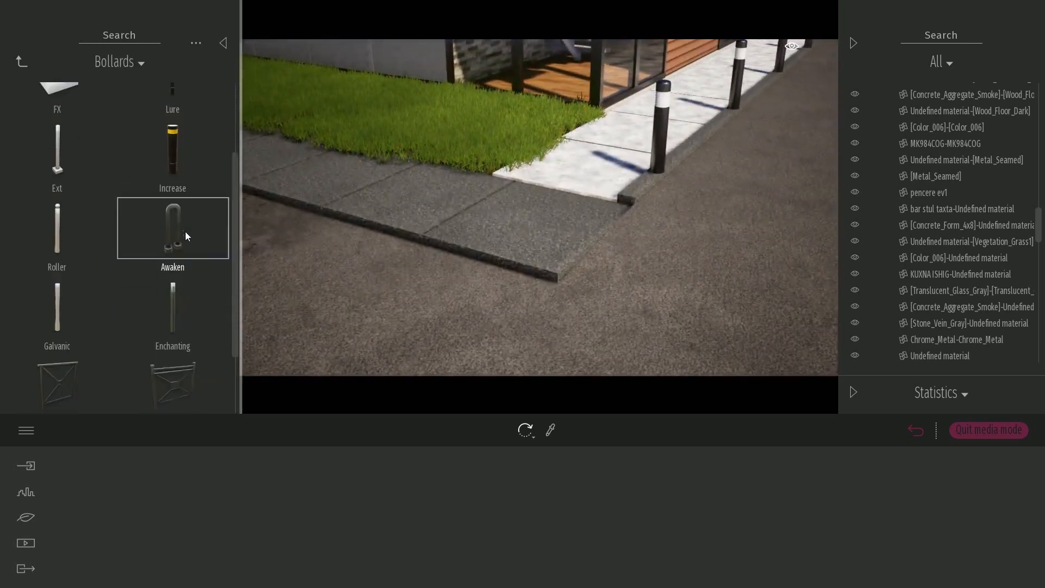
{"action": "left_click_drag", "start_coordinate": [193, 188], "coordinate": [321, 206]}
{"action": "key", "text": "f"}
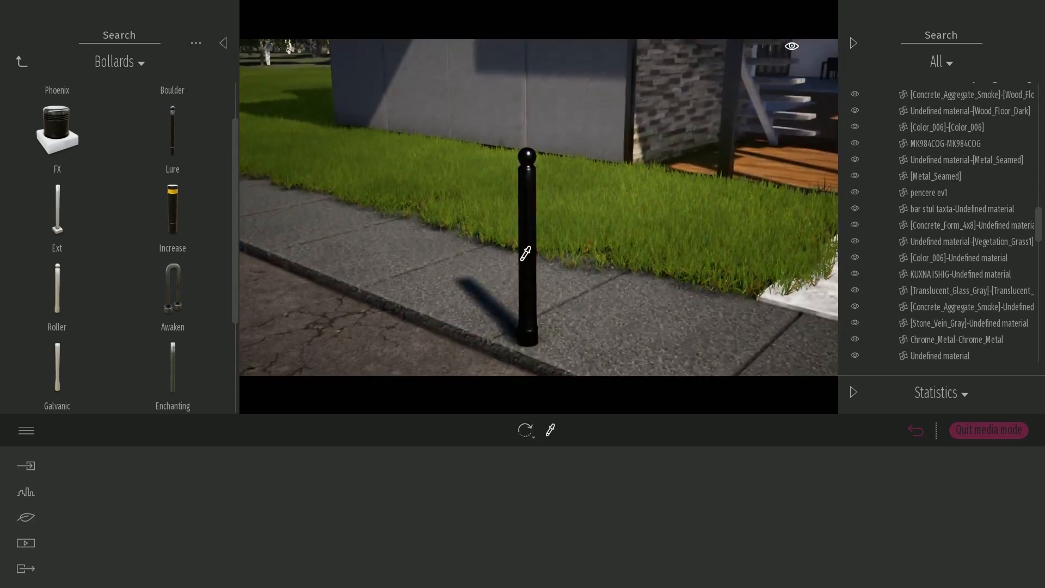
Lighten the placed bollard's MI_GlossyMetalBlack material to dark grey, colour 222222
{"action": "left_click", "coordinate": [525, 253]}
{"action": "left_click", "coordinate": [440, 512]}
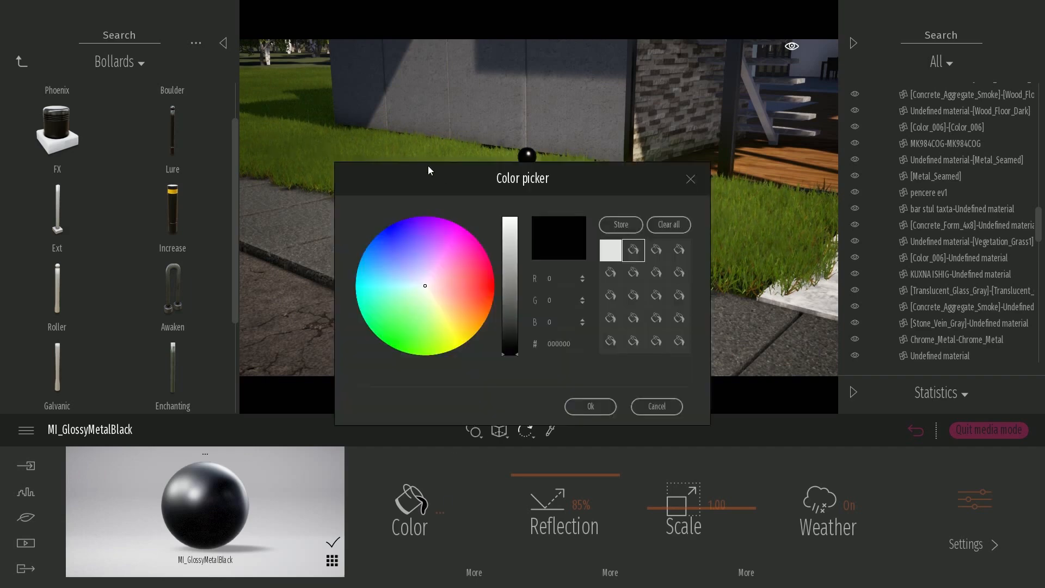
{"action": "left_click_drag", "start_coordinate": [428, 166], "coordinate": [849, 375]}
{"action": "left_click_drag", "start_coordinate": [871, 455], "coordinate": [872, 447]}
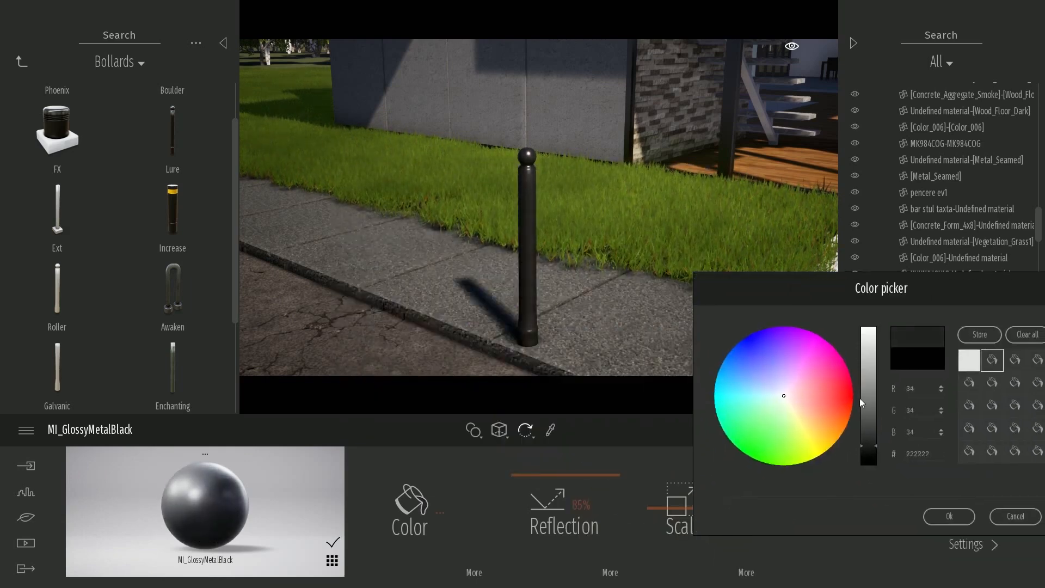
{"action": "left_click_drag", "start_coordinate": [736, 300], "coordinate": [404, 323]}
{"action": "left_click", "coordinate": [615, 540]}
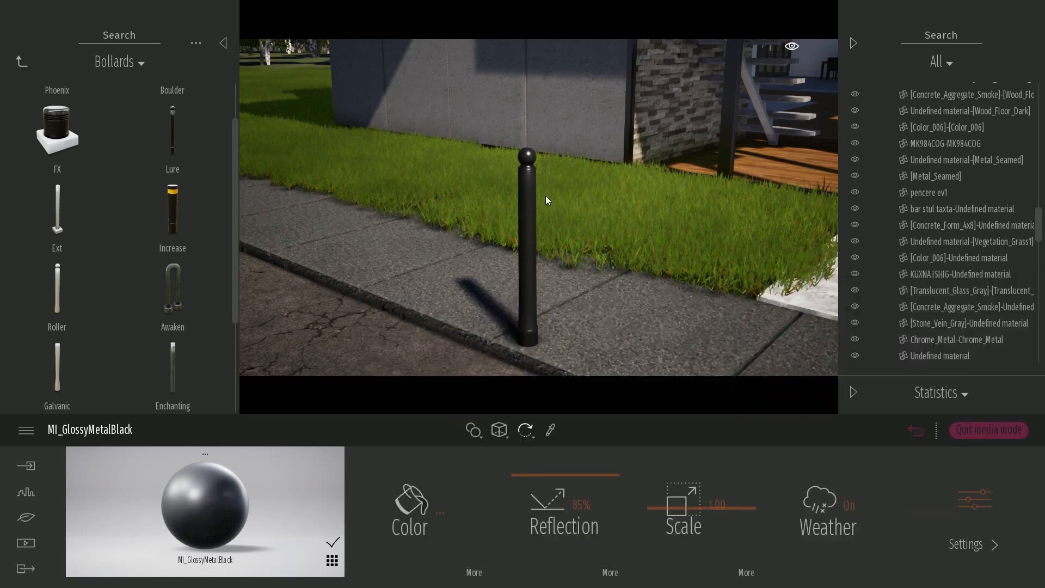
Copy the Lure bollard as 15 instances along the kerb past the blue bays, spaced 2.47 m apart
{"action": "scroll", "coordinate": [576, 211], "scroll_direction": "down", "scroll_amount": 3}
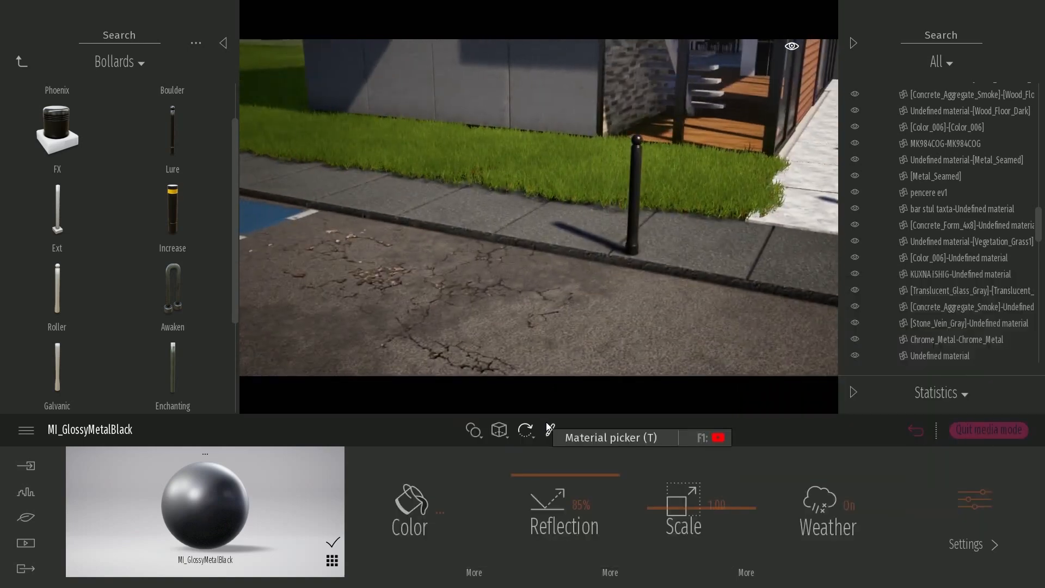
{"action": "left_click", "coordinate": [634, 261]}
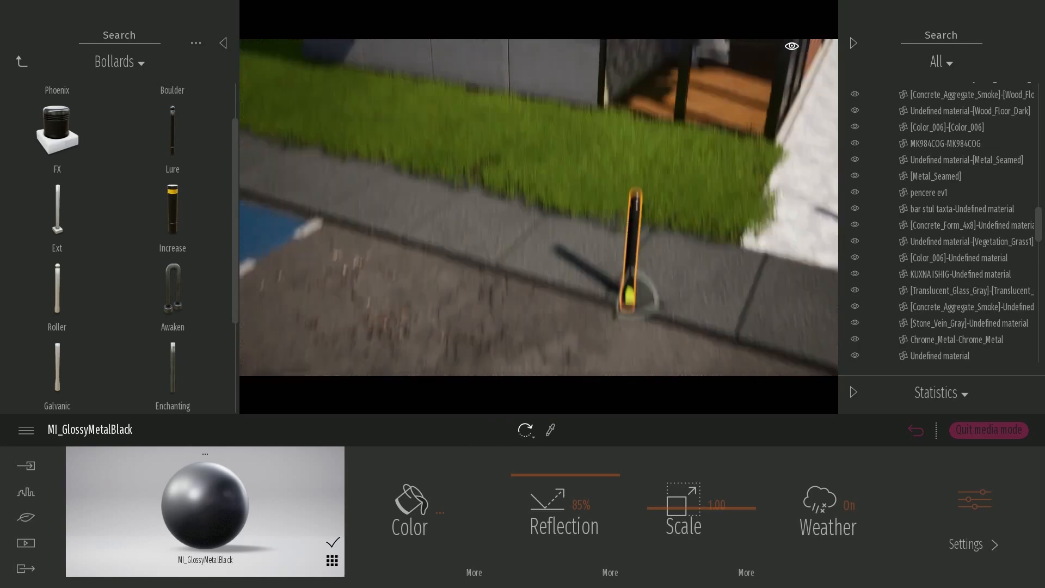
{"action": "left_click_drag", "start_coordinate": [652, 263], "coordinate": [698, 308]}
{"action": "key", "text": "s"}
{"action": "key", "text": "d"}
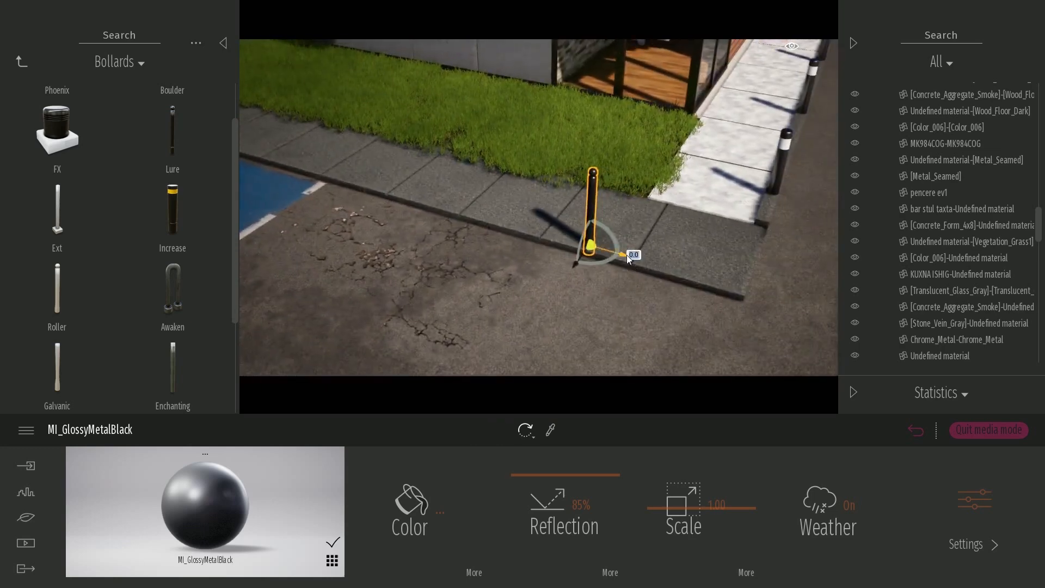
{"action": "left_click_drag", "start_coordinate": [624, 255], "coordinate": [453, 205], "text": "alt"}
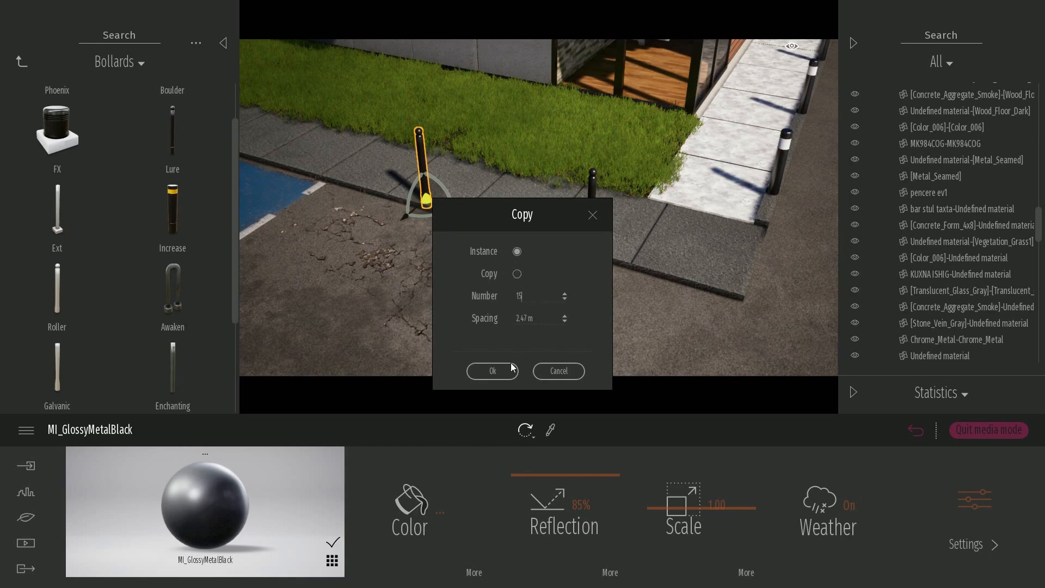
{"action": "left_click", "coordinate": [492, 371]}
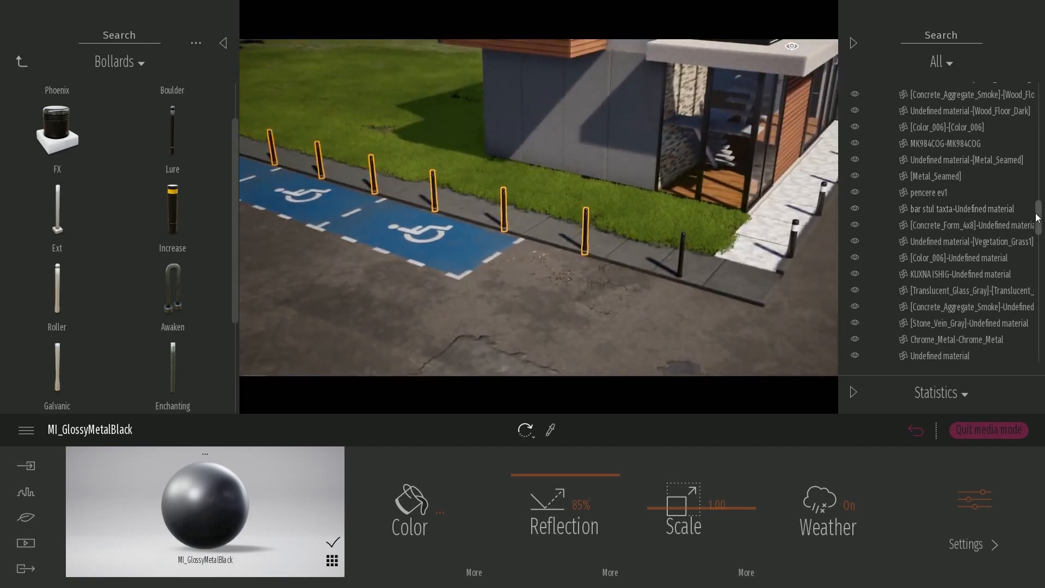
Copy the row of 15 bollards onto the pavement on the other side of the driveway and align it along that kerb
{"action": "left_click_drag", "start_coordinate": [1037, 218], "coordinate": [1038, 344]}
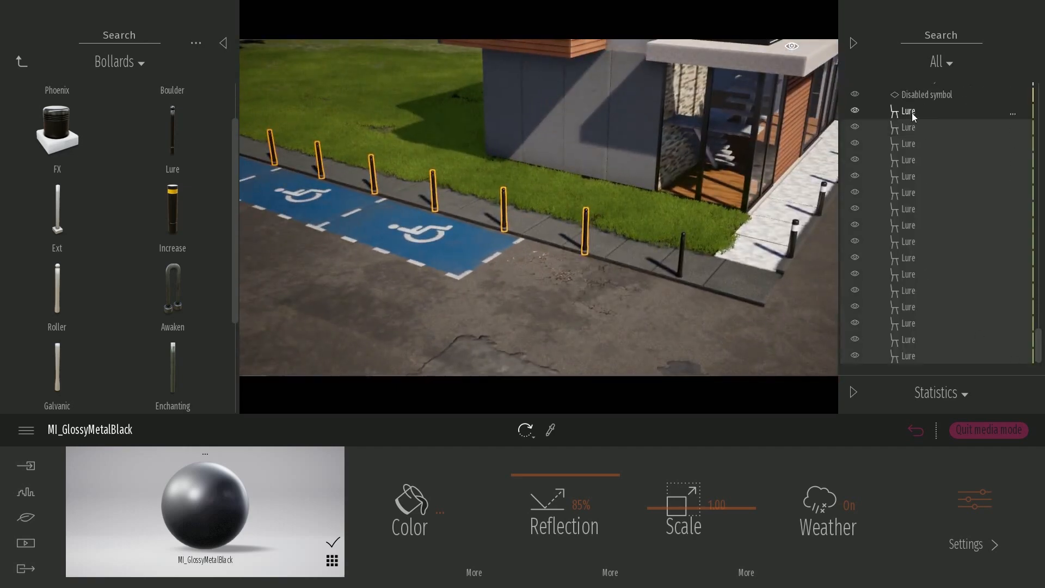
{"action": "key", "text": "s"}
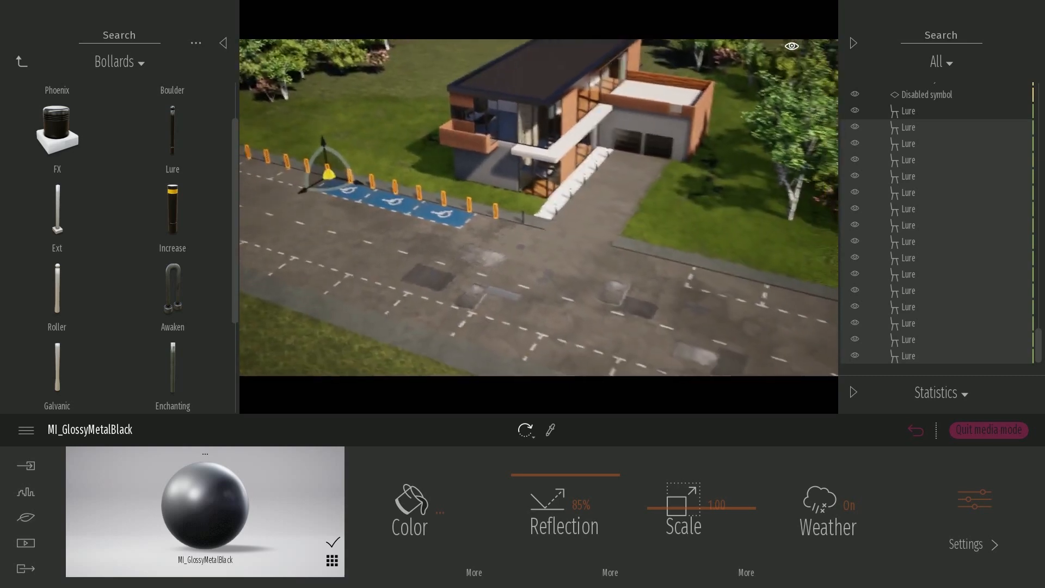
{"action": "left_click_drag", "start_coordinate": [325, 182], "coordinate": [800, 325]}
{"action": "left_click", "coordinate": [492, 371]}
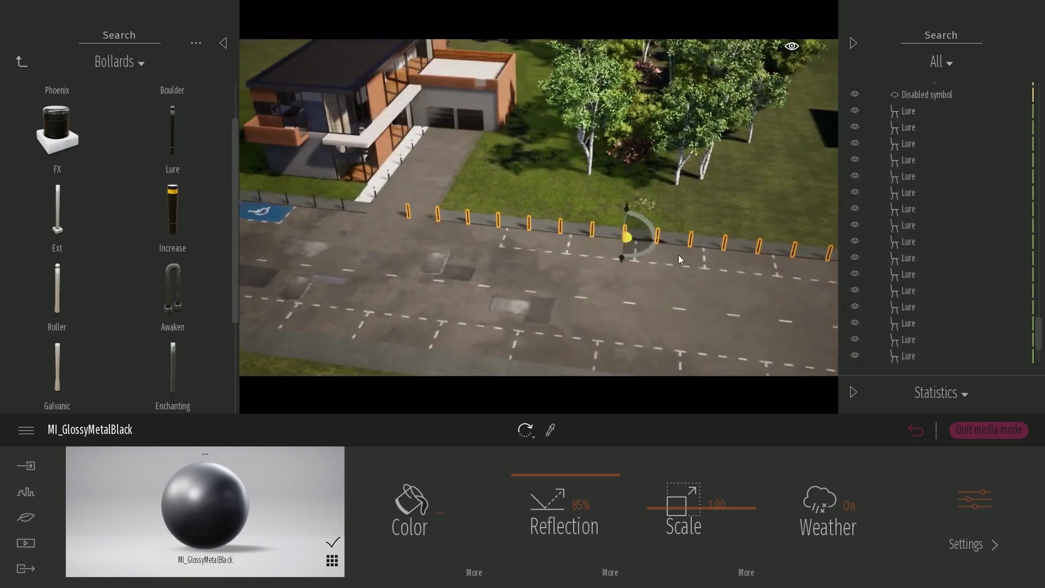
{"action": "left_click_drag", "start_coordinate": [661, 241], "coordinate": [710, 248]}
{"action": "left_click", "coordinate": [573, 211]}
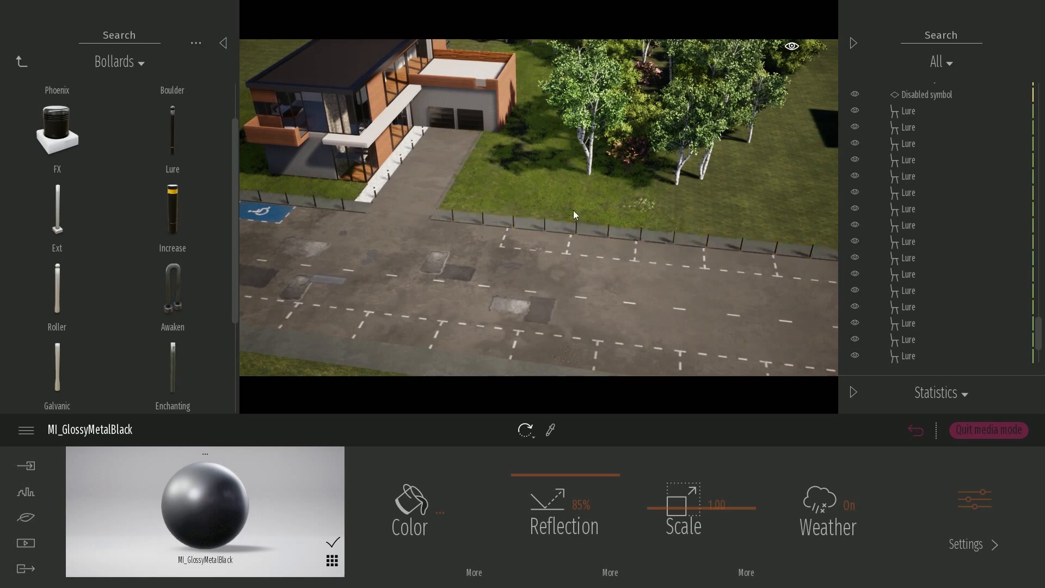
Place a Bite streetlight from the City furniture on the pavement edge beside the blue parking bays
{"action": "right_click_drag", "start_coordinate": [573, 212], "coordinate": [473, 211]}
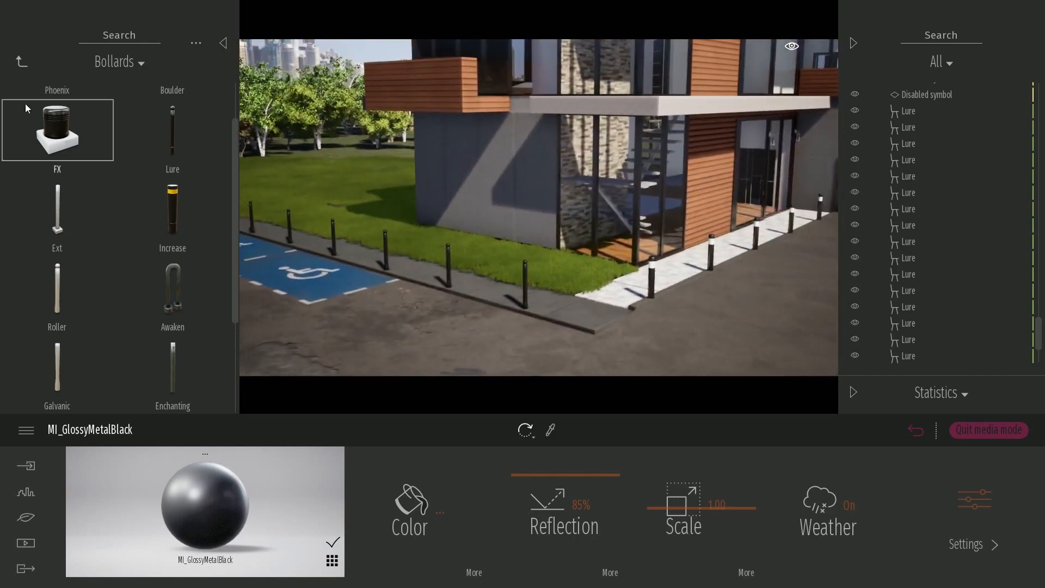
{"action": "left_click", "coordinate": [21, 64]}
{"action": "left_click", "coordinate": [79, 357]}
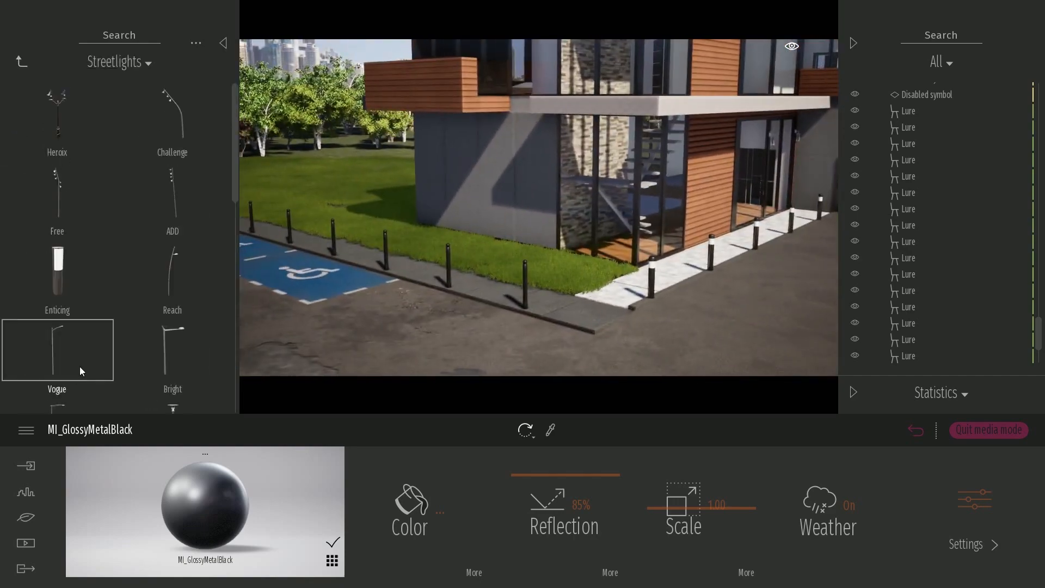
{"action": "left_click_drag", "start_coordinate": [95, 328], "coordinate": [133, 337]}
{"action": "scroll", "coordinate": [133, 336], "scroll_direction": "down", "scroll_amount": 4}
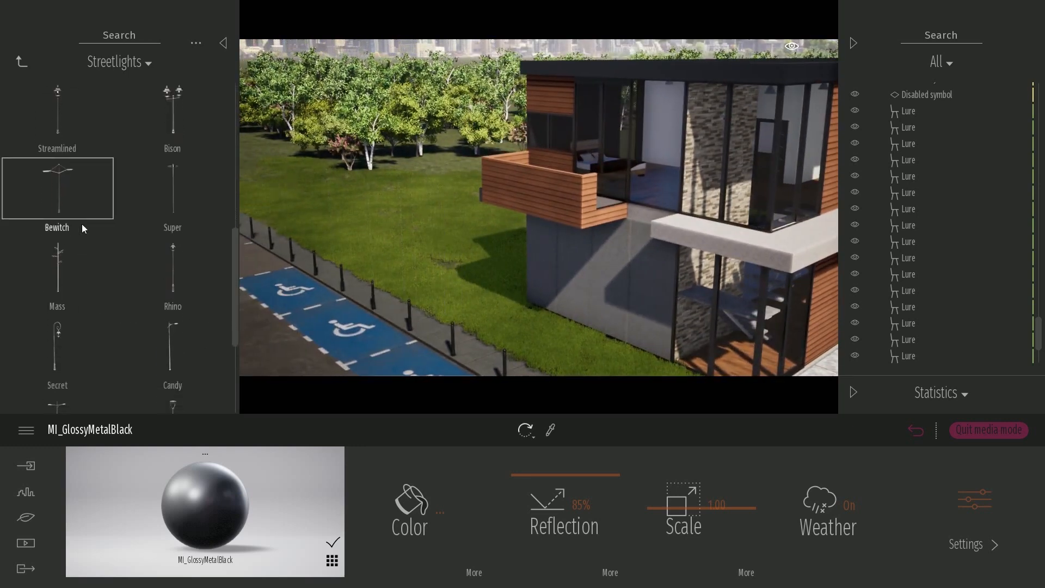
{"action": "scroll", "coordinate": [125, 280], "scroll_direction": "up", "scroll_amount": 3}
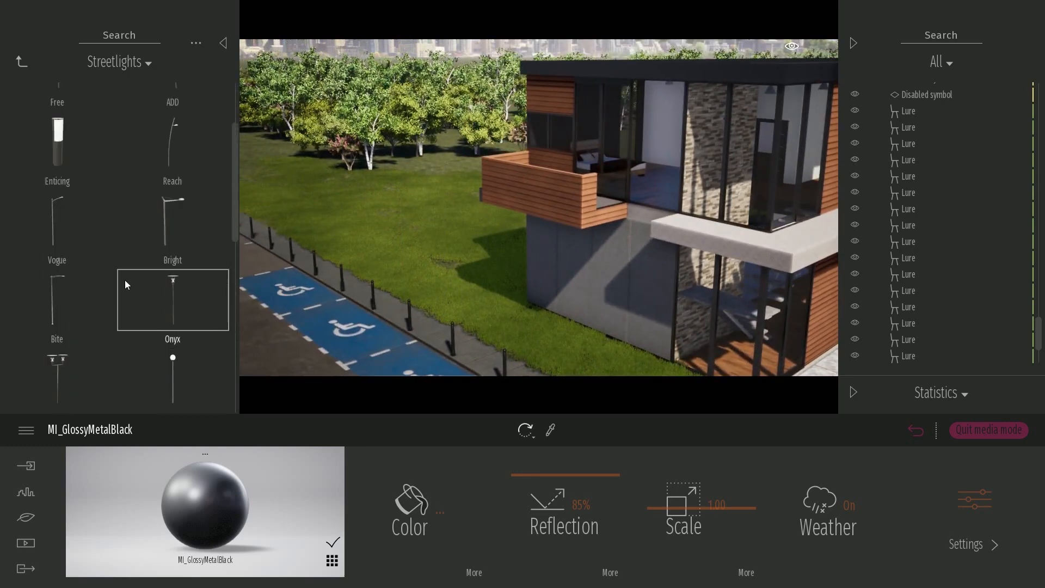
{"action": "left_click_drag", "start_coordinate": [70, 320], "coordinate": [492, 302]}
{"action": "right_click_drag", "start_coordinate": [492, 302], "coordinate": [504, 324]}
Scale the Bite streetlight down to suit the height of the house
{"action": "key", "text": "r"}
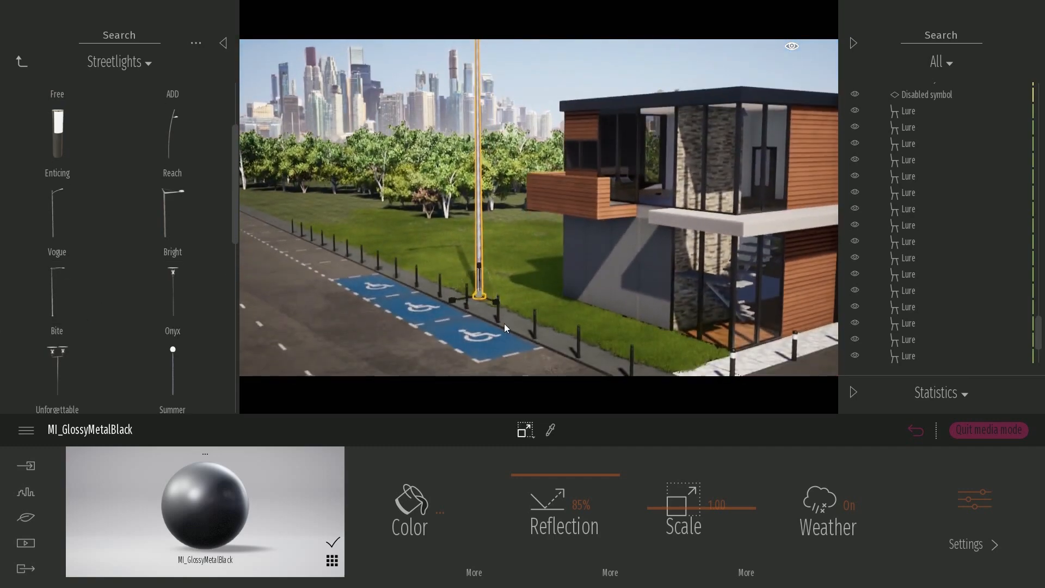
{"action": "left_click", "coordinate": [532, 436]}
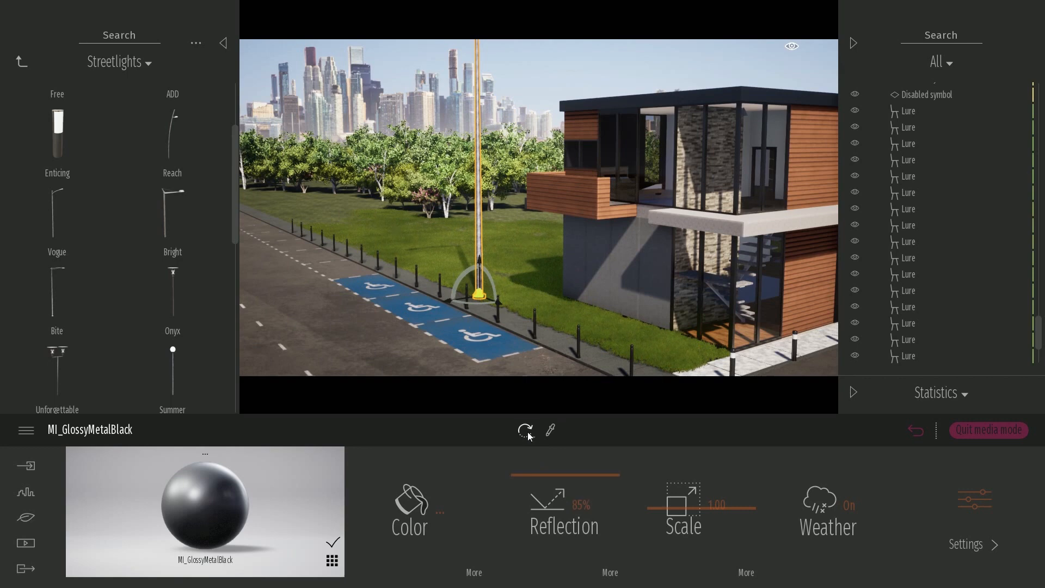
{"action": "left_click", "coordinate": [527, 431]}
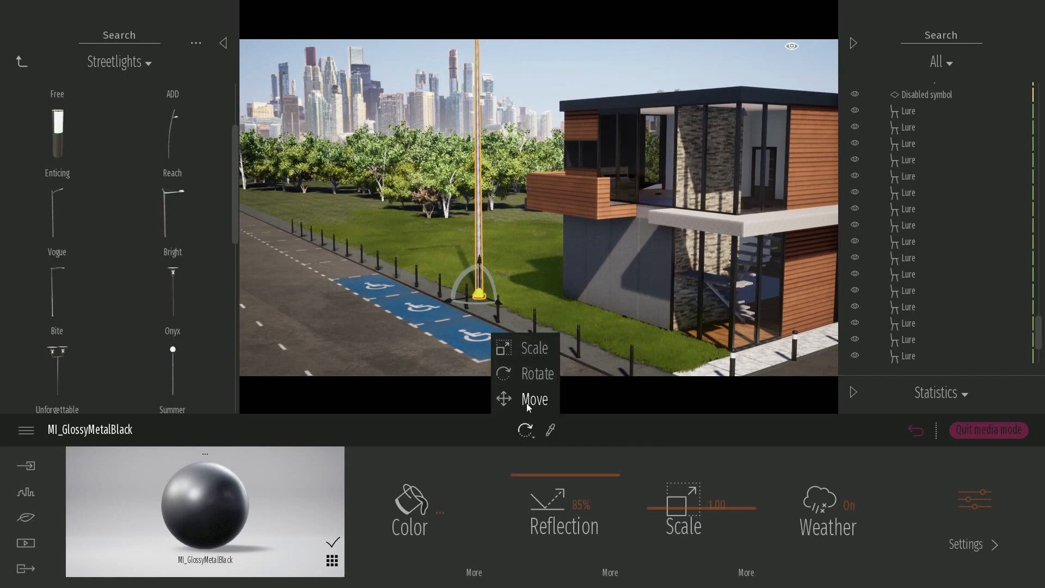
{"action": "left_click", "coordinate": [528, 427]}
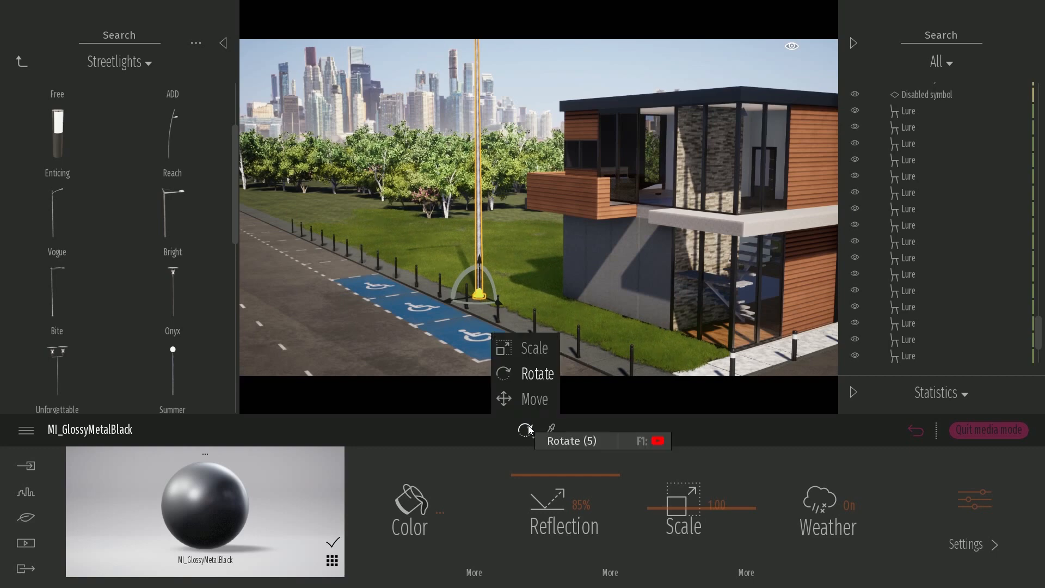
{"action": "left_click", "coordinate": [531, 349]}
{"action": "left_click_drag", "start_coordinate": [494, 299], "coordinate": [499, 338]}
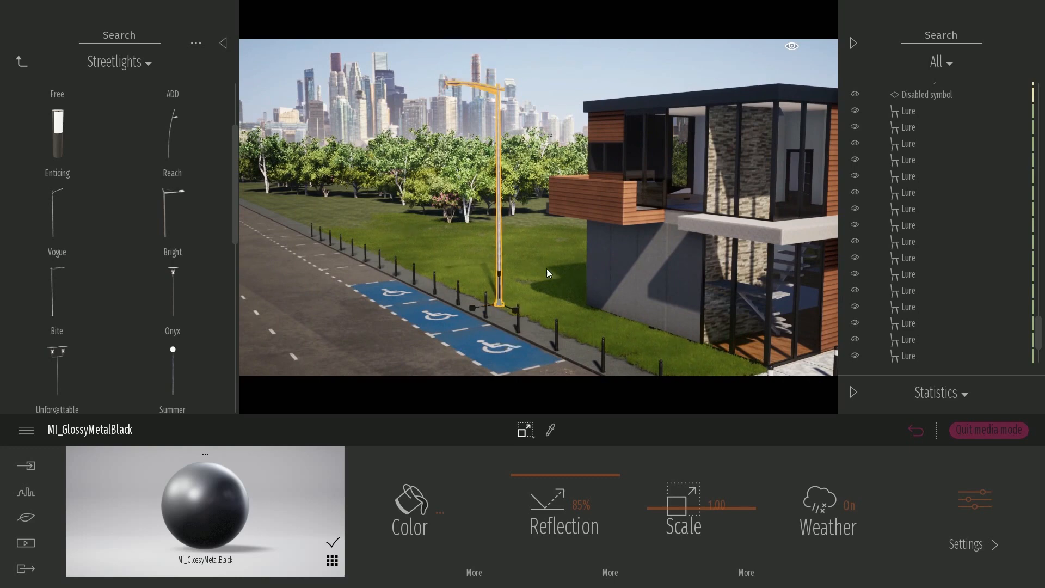
Copy the streetlight as two instances along the kerb away from the driveway, spaced 10.11 m apart
{"action": "right_click_drag", "start_coordinate": [546, 269], "coordinate": [573, 217]}
{"action": "key", "text": "space"}
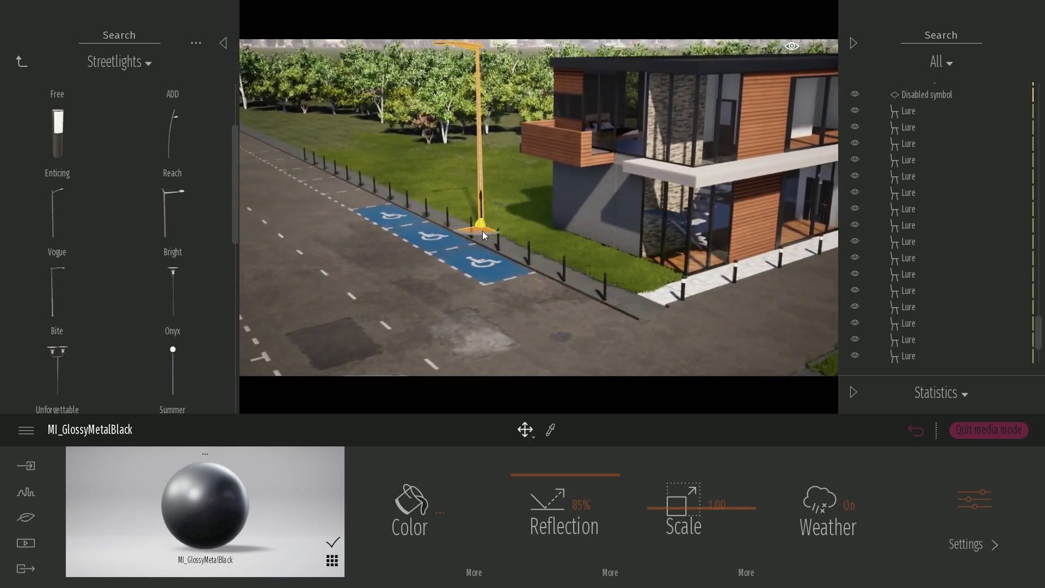
{"action": "left_click_drag", "start_coordinate": [483, 231], "coordinate": [411, 190]}
{"action": "key", "text": "space"}
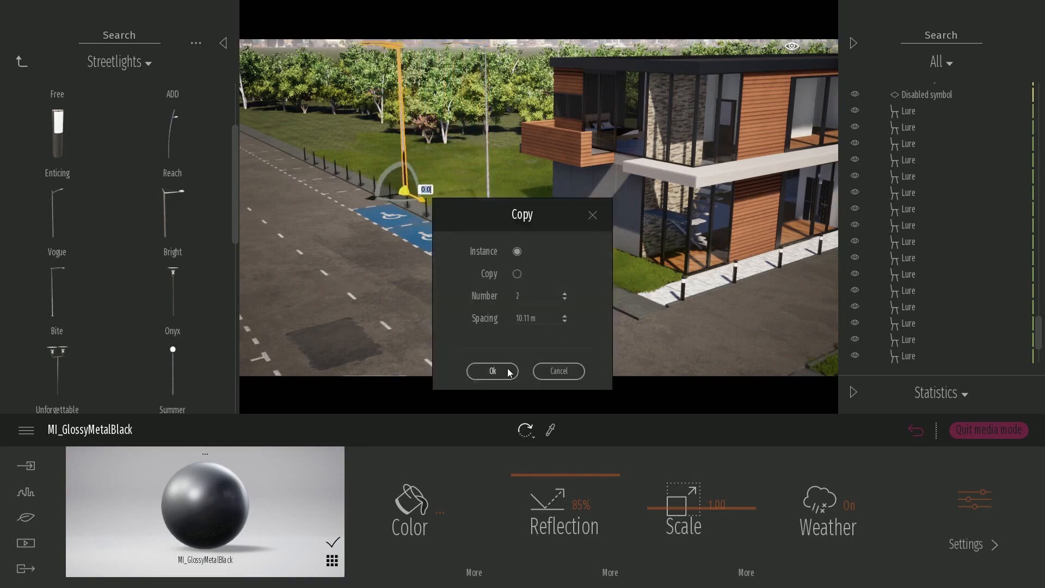
{"action": "left_click", "coordinate": [492, 371]}
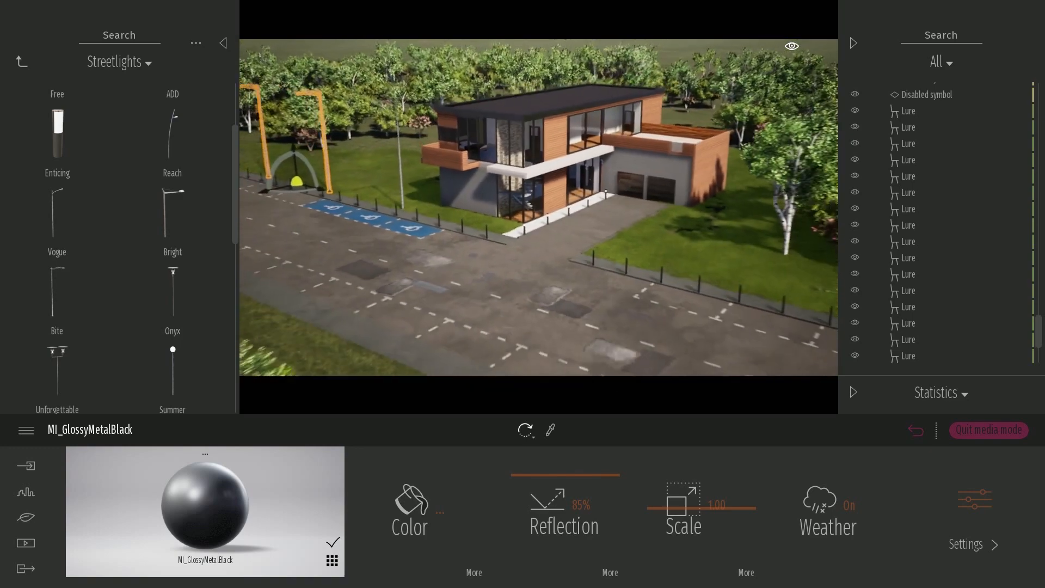
Copy the two new streetlights to the pavement across the driveway and check the street from the saved Image 01 view
{"action": "left_click_drag", "start_coordinate": [348, 193], "coordinate": [747, 360]}
{"action": "left_click", "coordinate": [543, 373]}
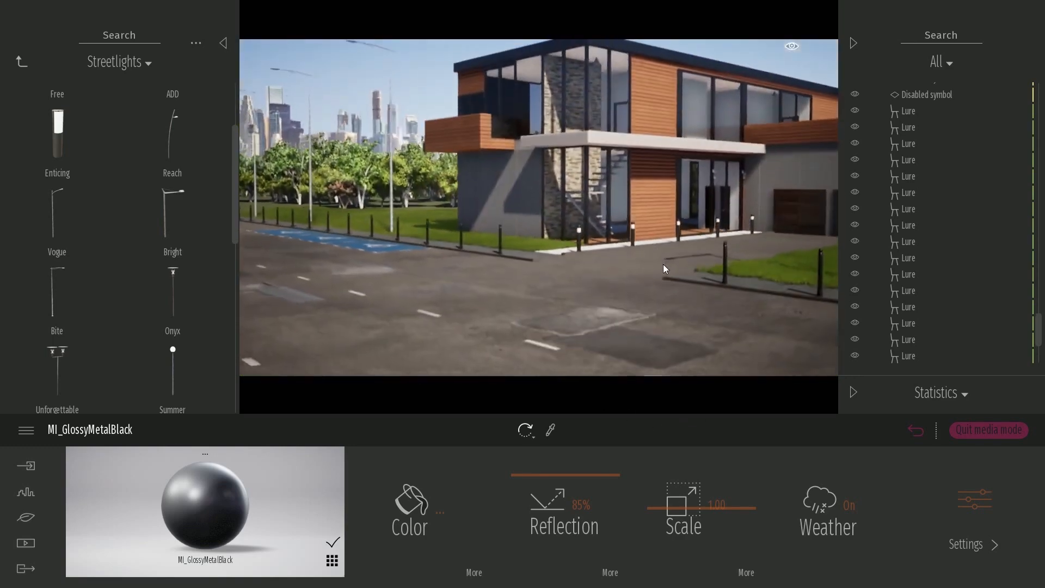
{"action": "left_click", "coordinate": [916, 431]}
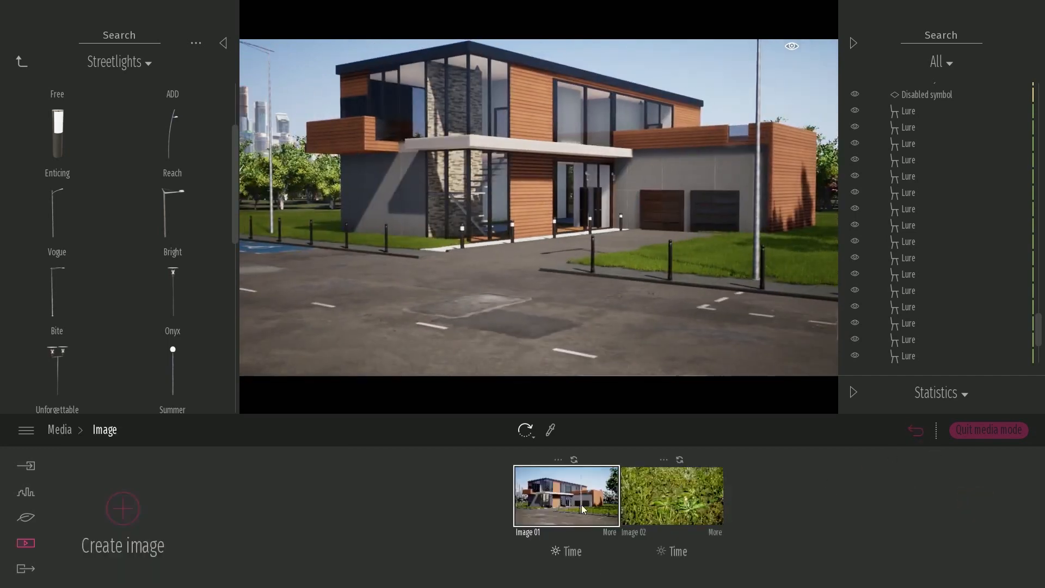
{"action": "left_click", "coordinate": [574, 479]}
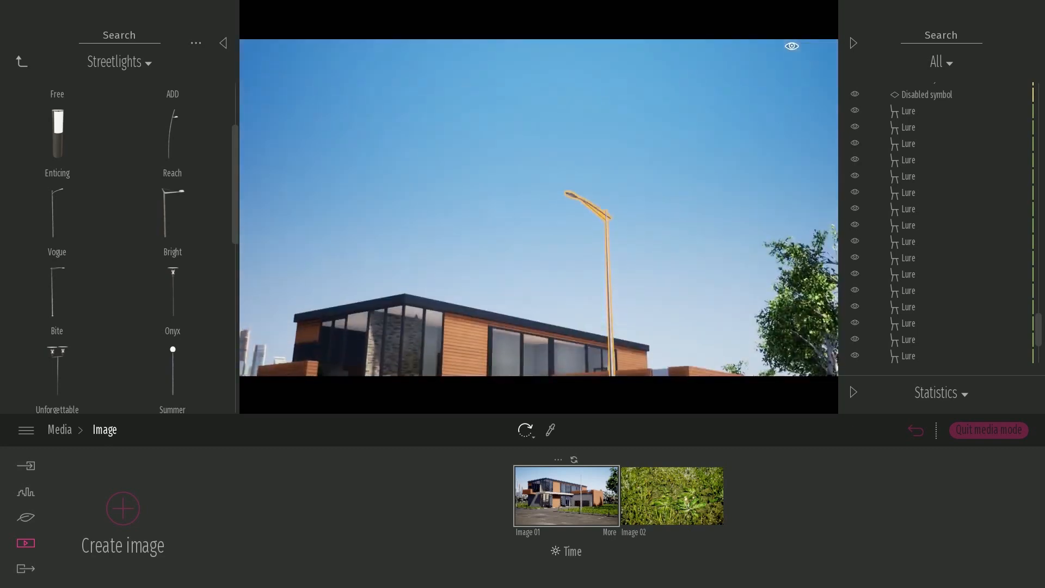
Delete the streetlight standing directly in front of the house and shift the one beyond the garage about 3.6 m along the kerb towards the driveway
{"action": "key", "text": "Delete"}
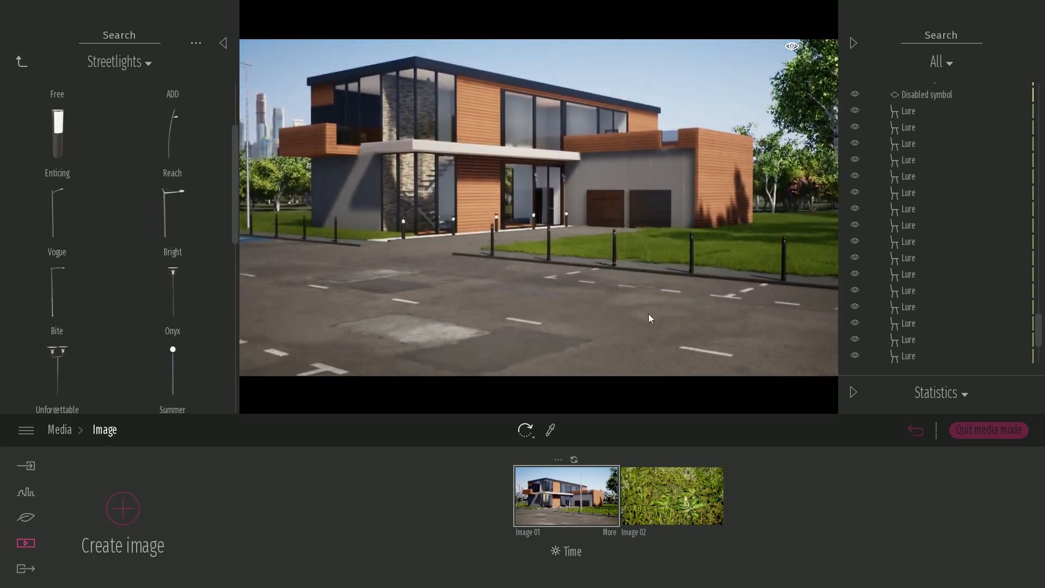
{"action": "key", "text": "d"}
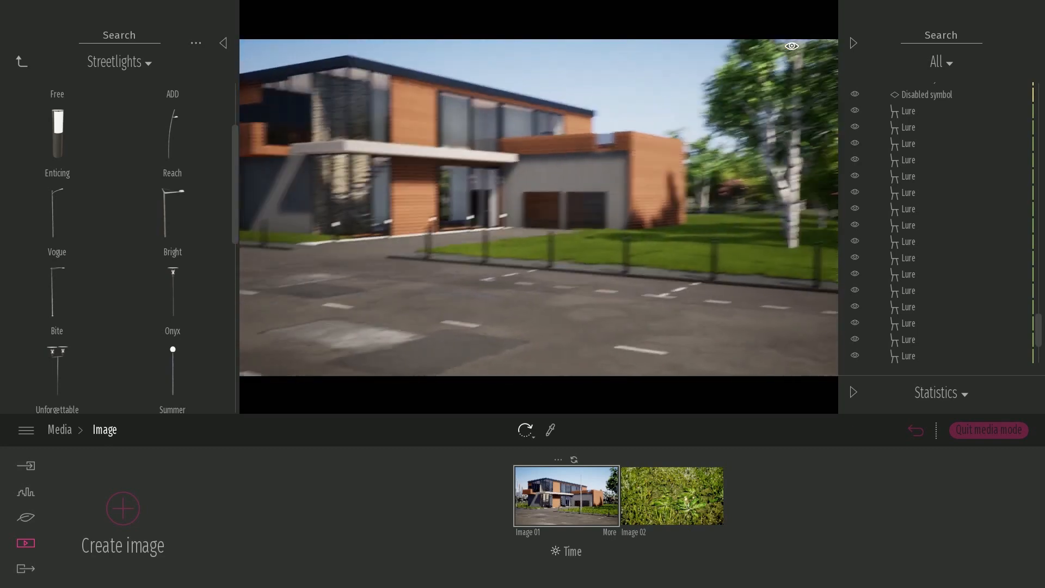
{"action": "left_click", "coordinate": [723, 212]}
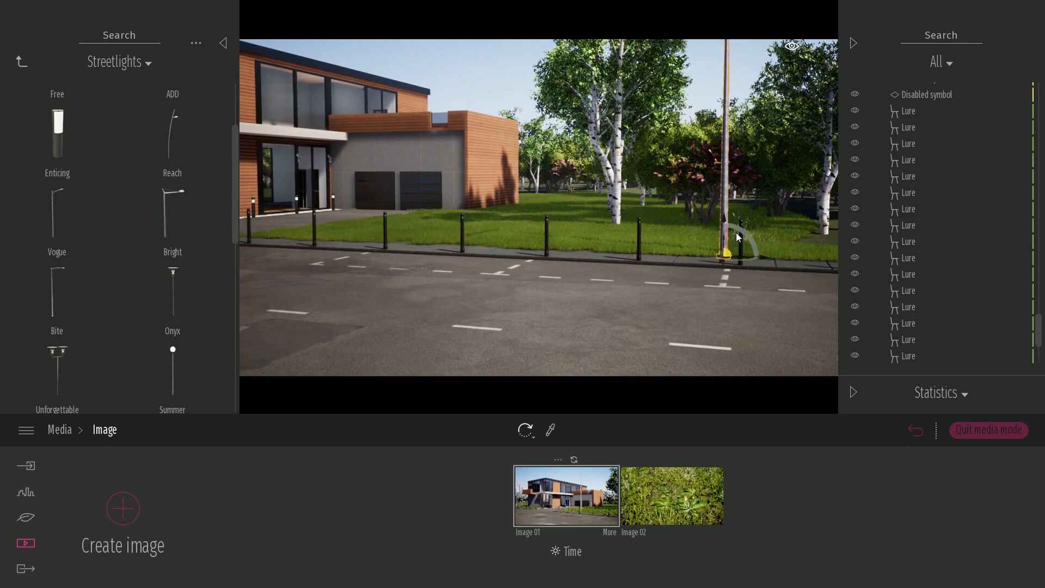
{"action": "left_click_drag", "start_coordinate": [751, 253], "coordinate": [616, 255]}
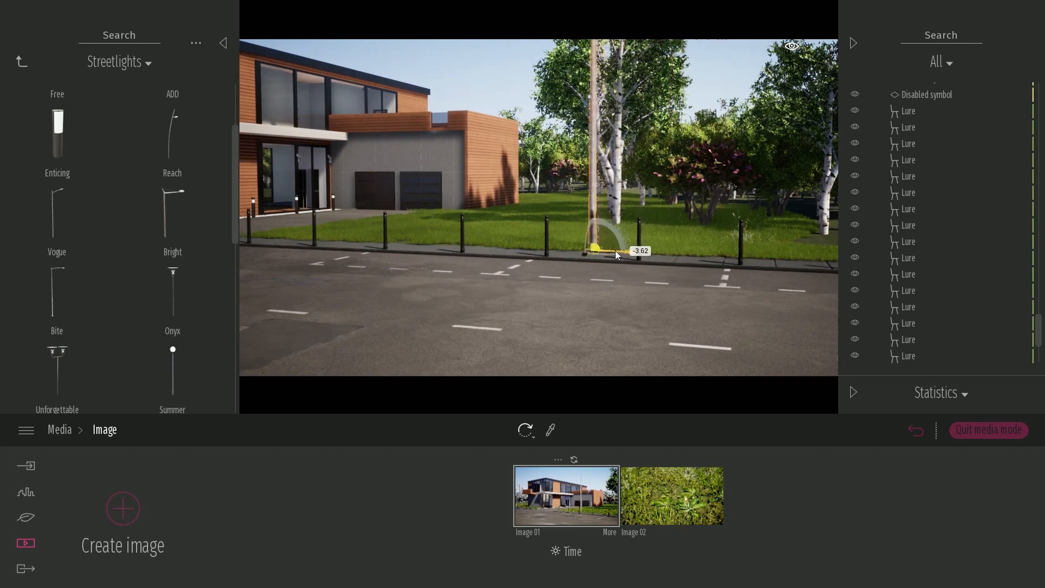
{"action": "left_click", "coordinate": [586, 501]}
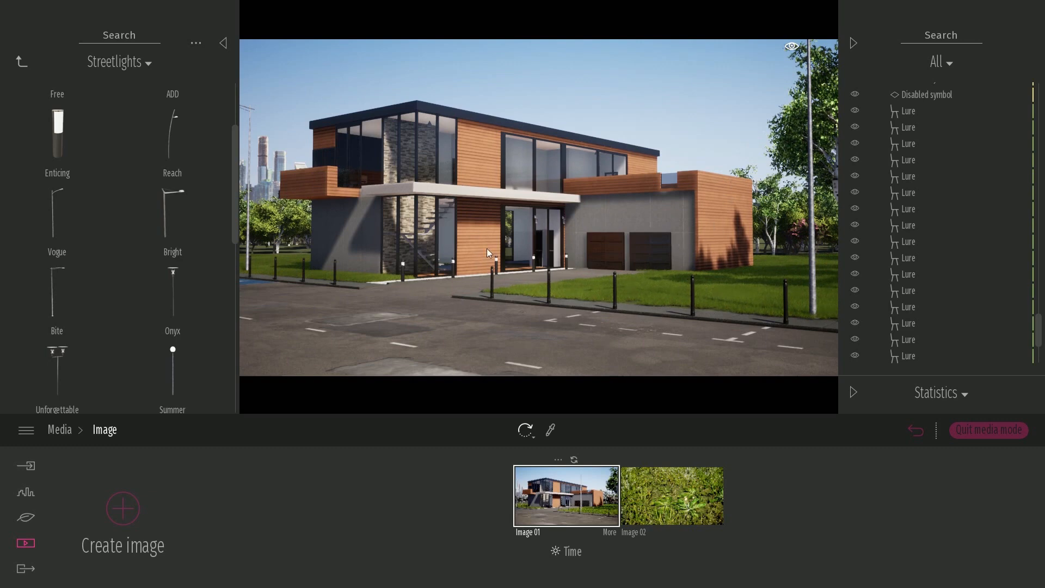
Place a Bradford pear 1 tree from the vegetation library on the lawn edge between the driveway and the streetlight
{"action": "scroll", "coordinate": [644, 200], "scroll_direction": "up", "scroll_amount": 5}
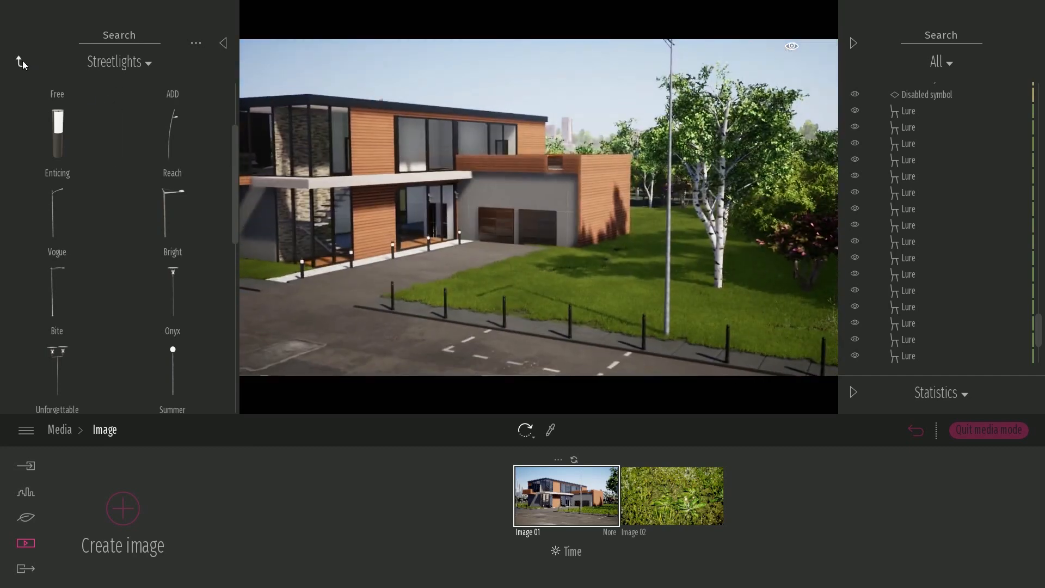
{"action": "left_click", "coordinate": [21, 62]}
{"action": "left_click", "coordinate": [188, 135]}
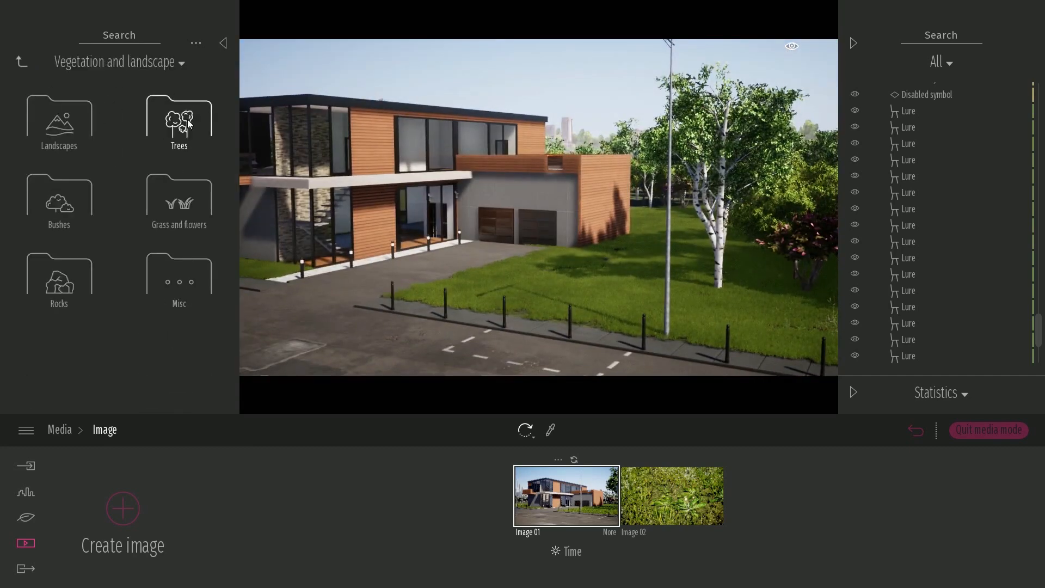
{"action": "left_click", "coordinate": [187, 115]}
{"action": "scroll", "coordinate": [136, 228], "scroll_direction": "down", "scroll_amount": 2}
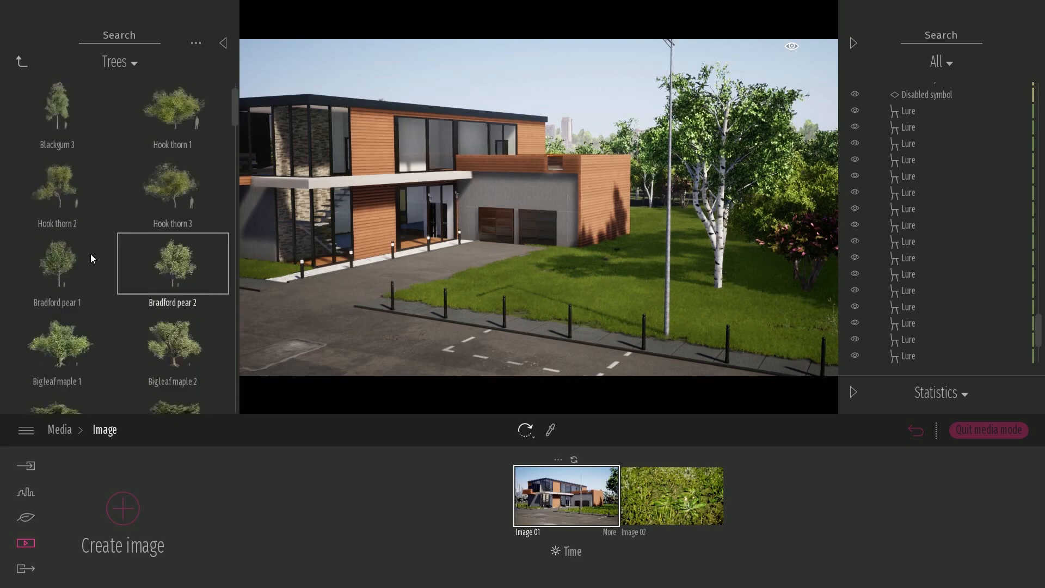
{"action": "left_click_drag", "start_coordinate": [90, 256], "coordinate": [611, 316]}
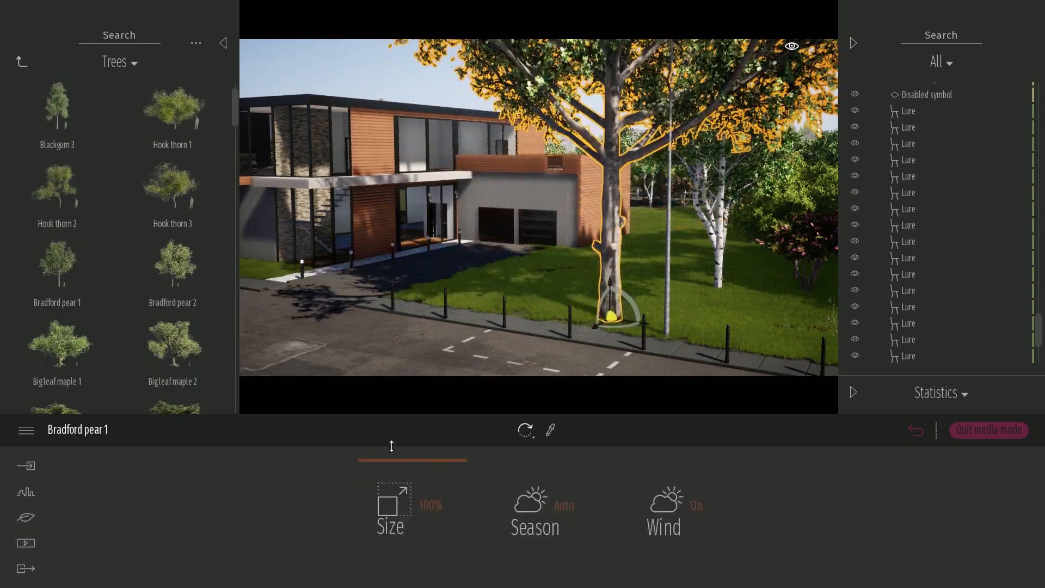
Scale the Bradford pear 1 tree to 79% and shift it along the lawn edge towards the driveway
{"action": "left_click_drag", "start_coordinate": [393, 465], "coordinate": [396, 479]}
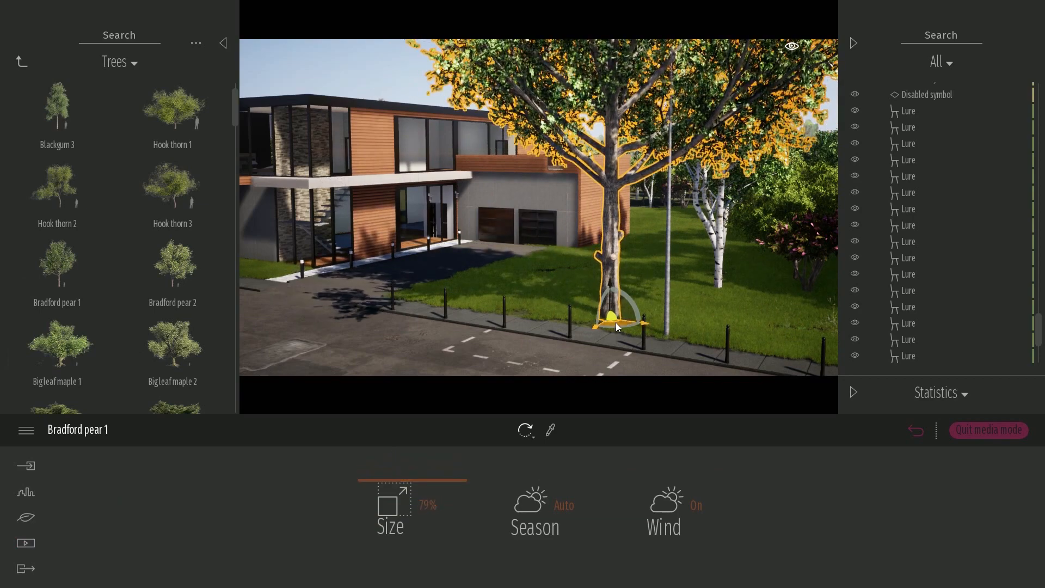
{"action": "left_click_drag", "start_coordinate": [615, 322], "coordinate": [592, 319]}
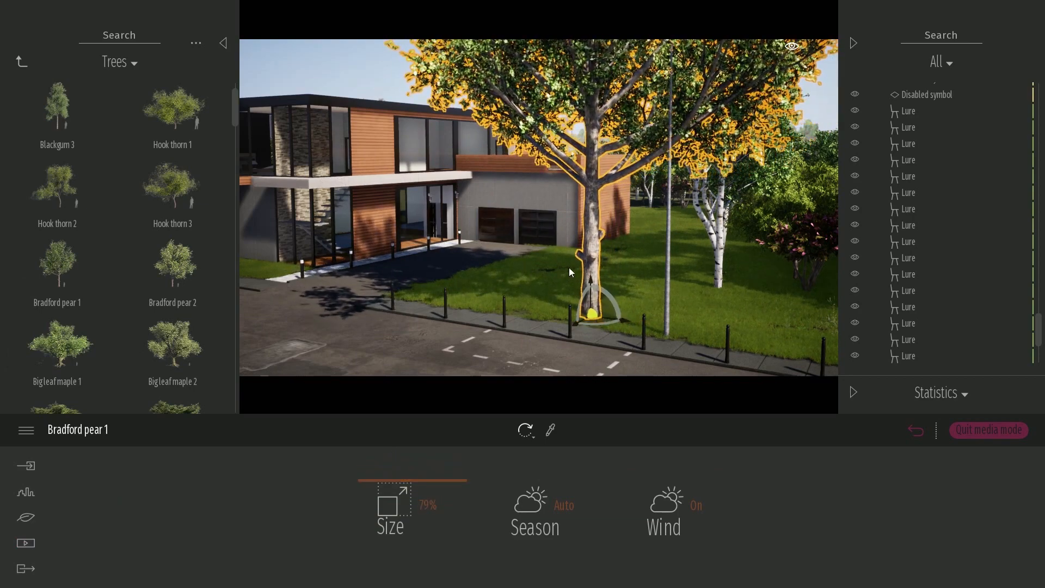
{"action": "key", "text": "a"}
Set the time of day of Image 01 to 10:21
{"action": "left_click", "coordinate": [917, 433]}
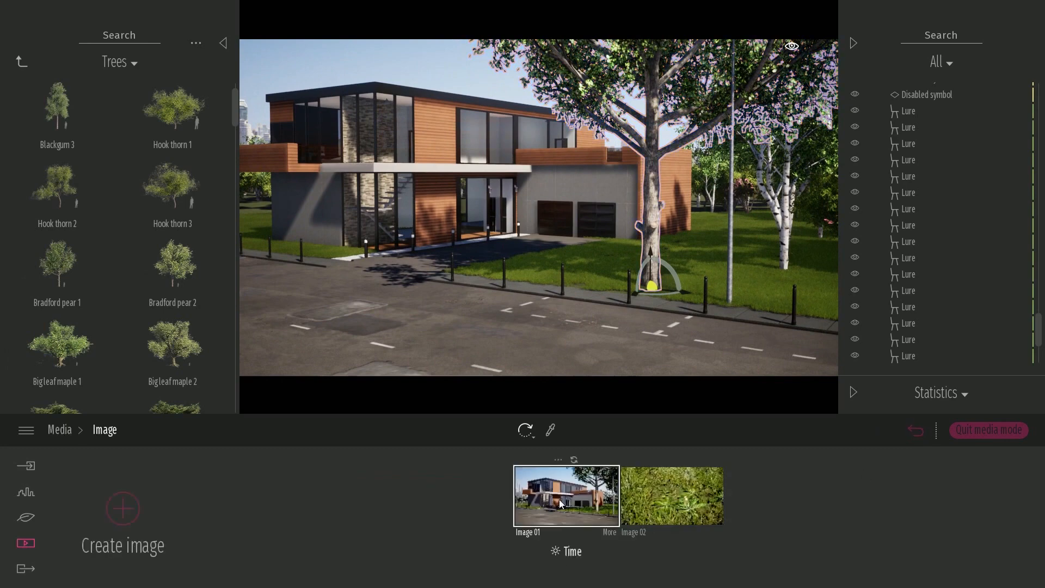
{"action": "left_click", "coordinate": [571, 551]}
{"action": "left_click_drag", "start_coordinate": [553, 449], "coordinate": [556, 442]}
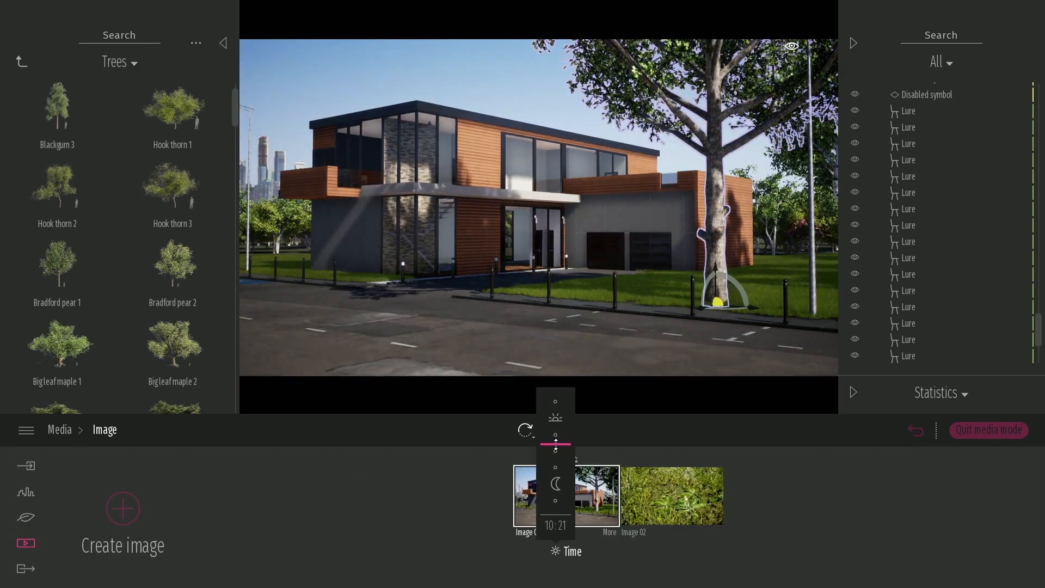
Move the Bradford pear tree towards the streetlight, away from the driveway, and check it from the saved Image 01 view
{"action": "key", "text": "d"}
{"action": "left_click_drag", "start_coordinate": [656, 281], "coordinate": [683, 280]}
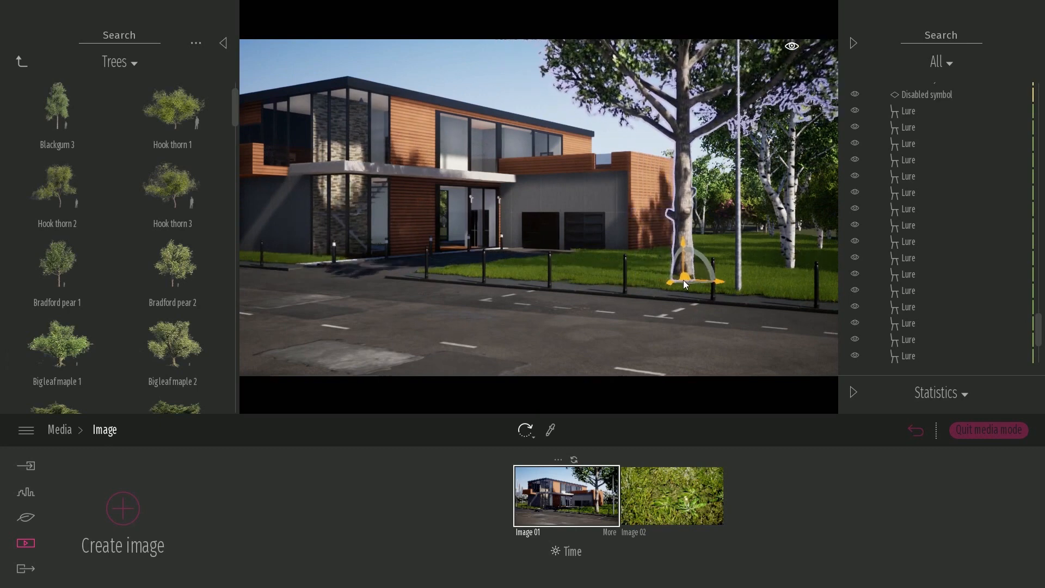
{"action": "right_click_drag", "start_coordinate": [618, 223], "coordinate": [566, 223]}
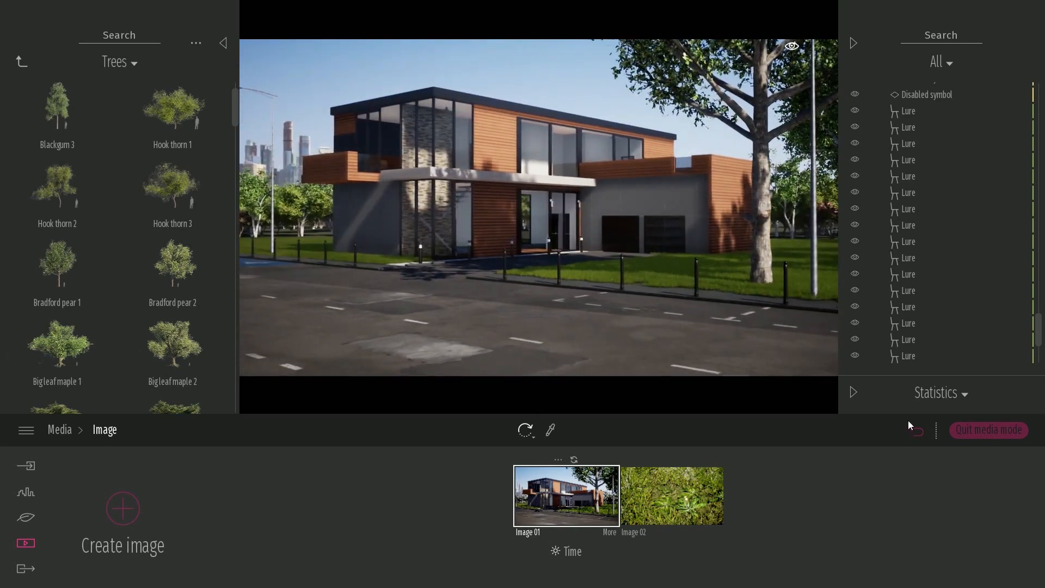
{"action": "left_click", "coordinate": [549, 507]}
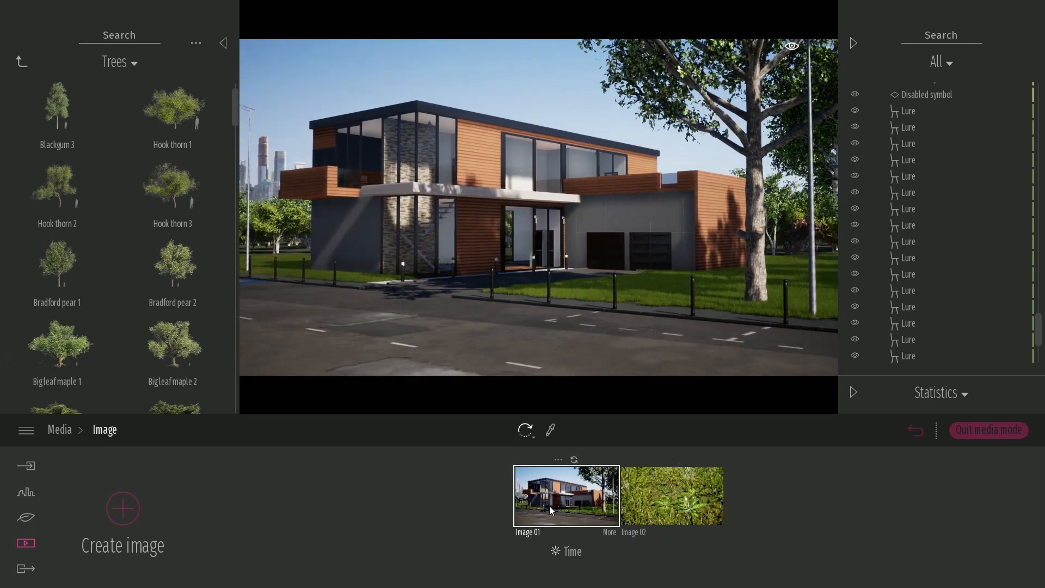
Place a Suv 03 from the Cars library on the driveway in front of the garage doors
{"action": "left_click", "coordinate": [21, 65]}
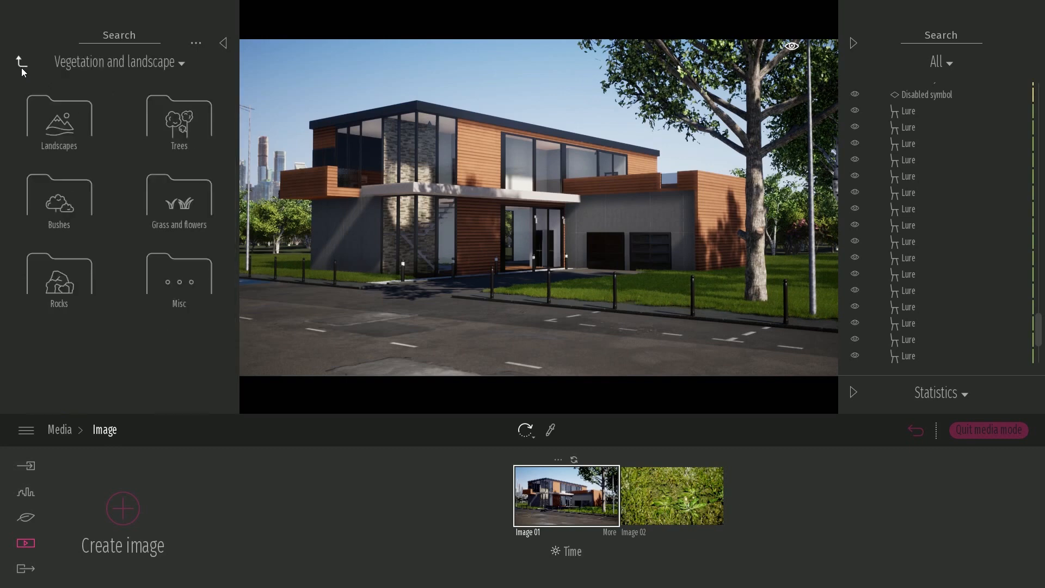
{"action": "left_click", "coordinate": [21, 65]}
{"action": "left_click", "coordinate": [192, 281]}
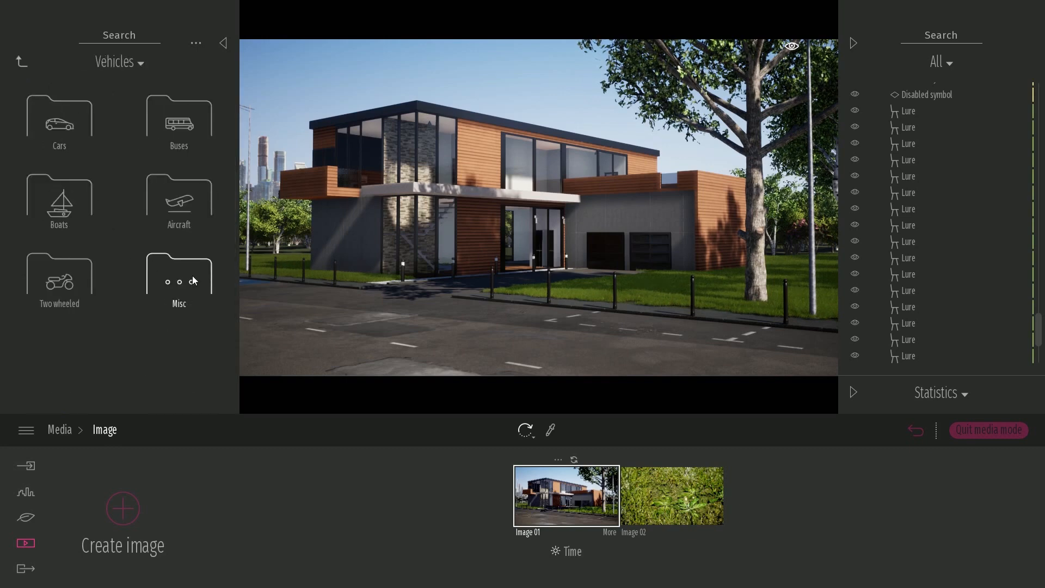
{"action": "left_click", "coordinate": [59, 120]}
{"action": "scroll", "coordinate": [652, 250], "scroll_direction": "up", "scroll_amount": 2}
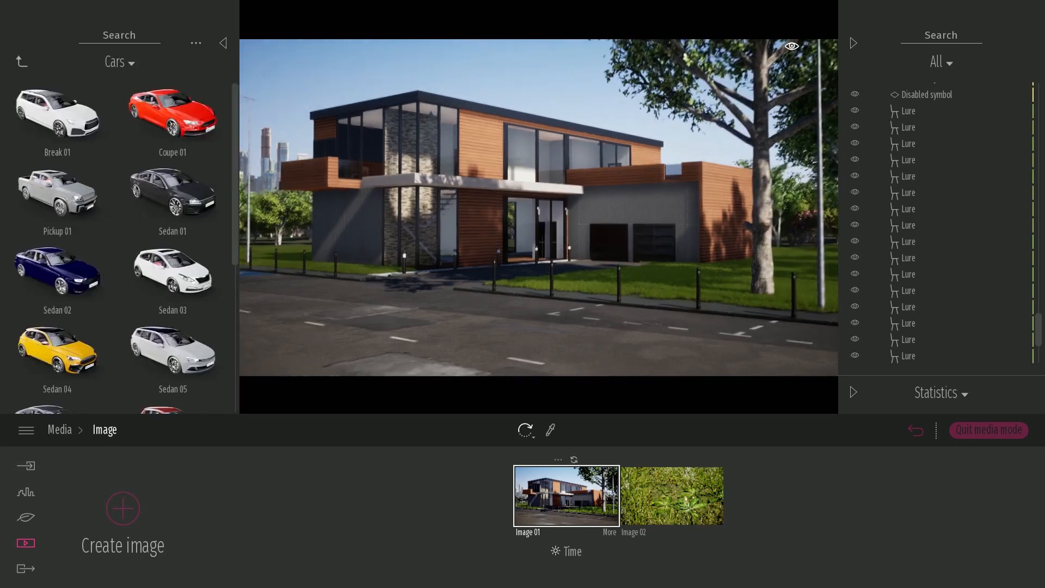
{"action": "left_click_drag", "start_coordinate": [235, 115], "coordinate": [240, 208]}
{"action": "scroll", "coordinate": [240, 208], "scroll_direction": "up", "scroll_amount": 3}
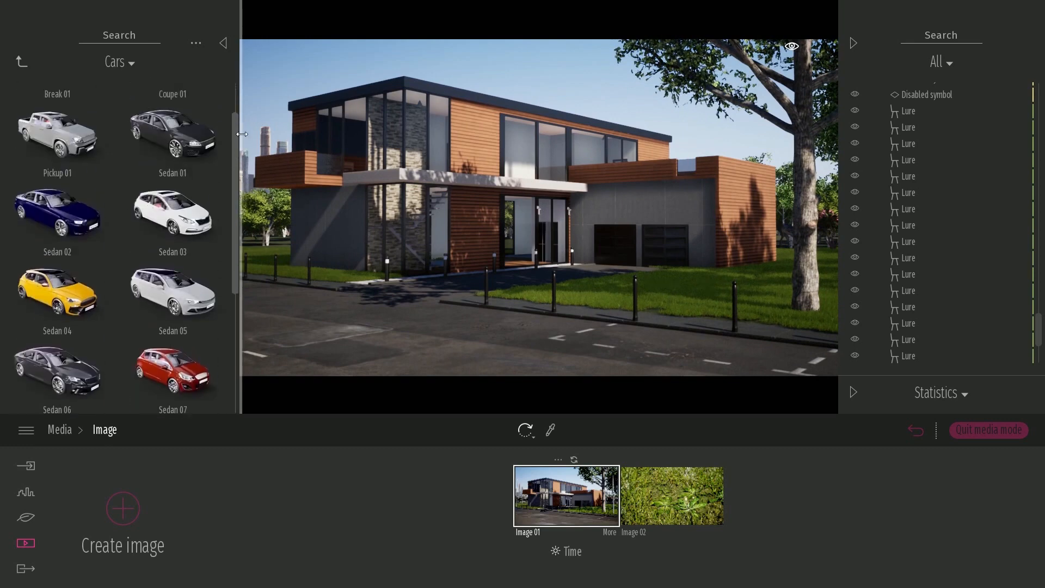
{"action": "scroll", "coordinate": [561, 168], "scroll_direction": "up", "scroll_amount": 3}
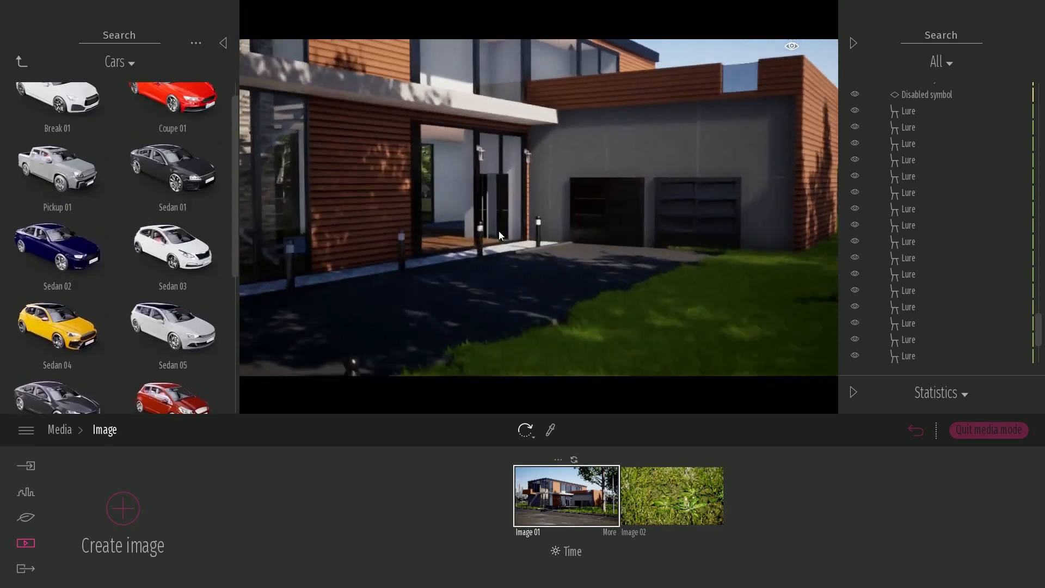
{"action": "scroll", "coordinate": [218, 215], "scroll_direction": "down", "scroll_amount": 4}
{"action": "left_click_drag", "start_coordinate": [176, 329], "coordinate": [582, 282]}
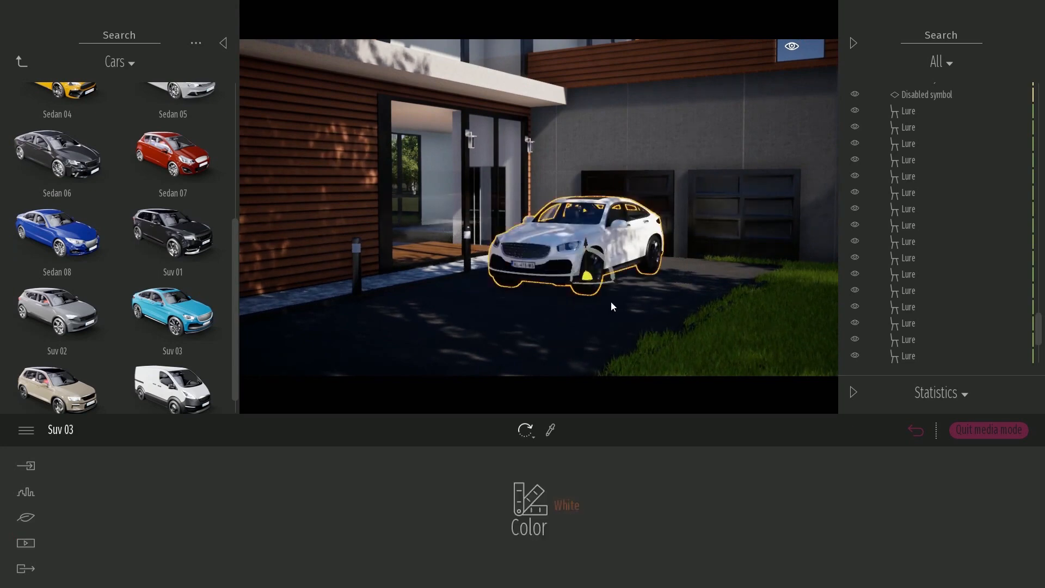
Move the Suv 03 on the driveway closer to the house entrance and set its color to Dark red
{"action": "right_click_drag", "start_coordinate": [611, 301], "coordinate": [599, 295]}
{"action": "left_click_drag", "start_coordinate": [565, 301], "coordinate": [543, 294]}
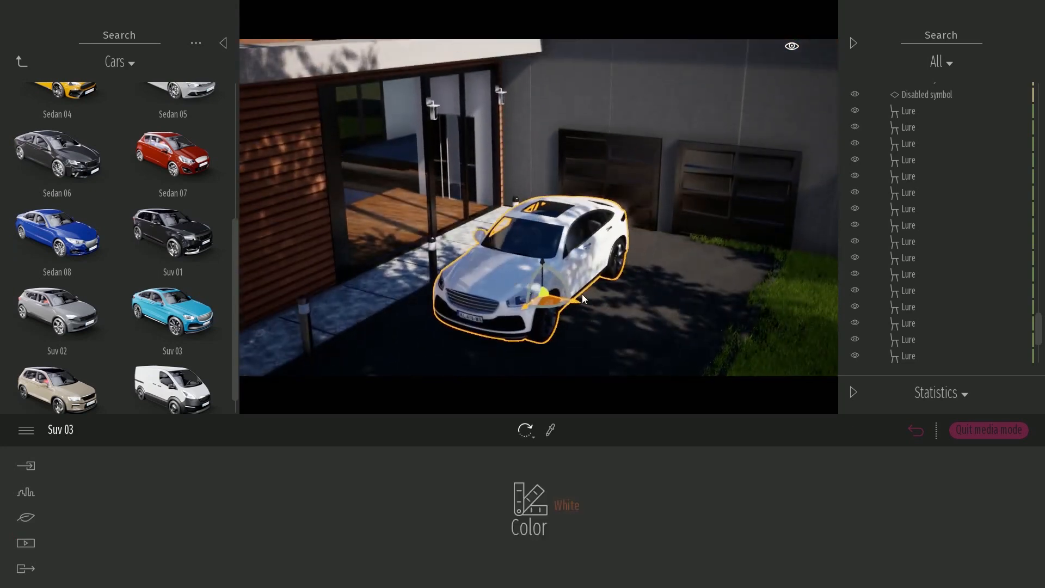
{"action": "right_click_drag", "start_coordinate": [582, 294], "coordinate": [568, 193]}
{"action": "left_click", "coordinate": [539, 493]}
{"action": "left_click", "coordinate": [543, 337]}
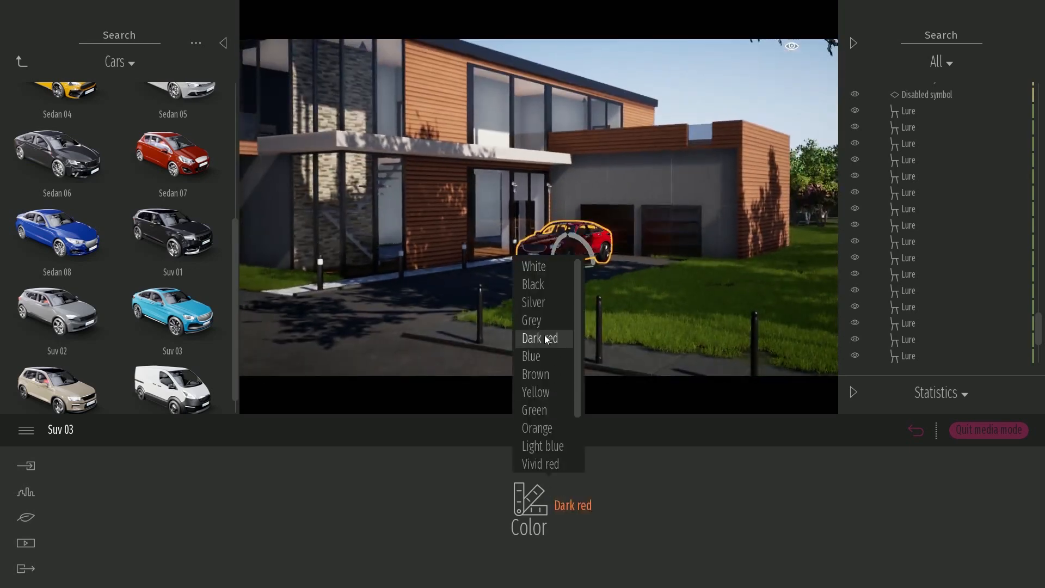
{"action": "left_click", "coordinate": [662, 276]}
Shift the Bradford pear tree slightly nearer the kerb and rotate it by 50 degrees
{"action": "right_click_drag", "start_coordinate": [685, 286], "coordinate": [659, 334]}
{"action": "left_click", "coordinate": [681, 262]}
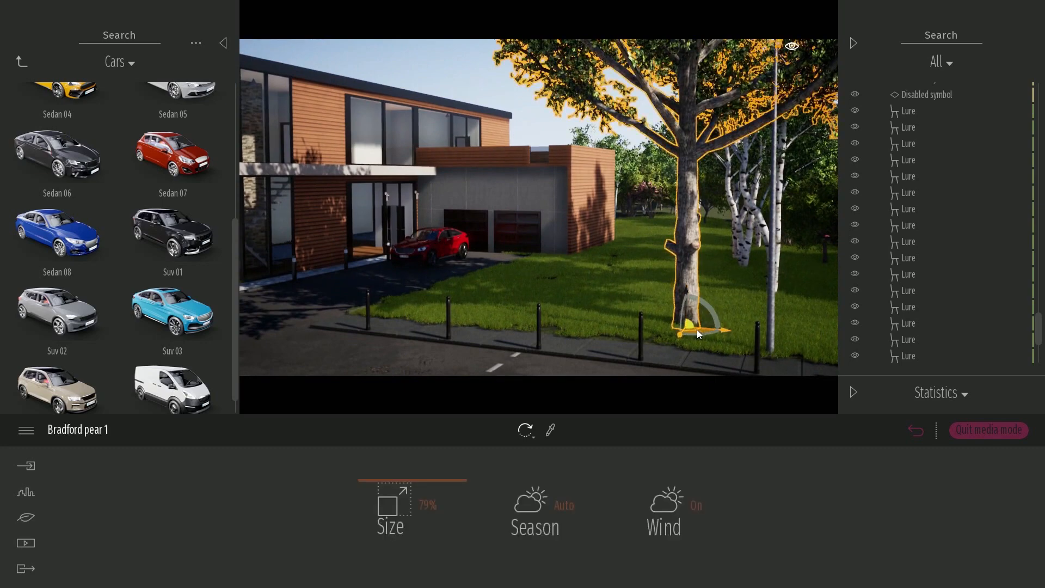
{"action": "left_click_drag", "start_coordinate": [682, 343], "coordinate": [725, 348]}
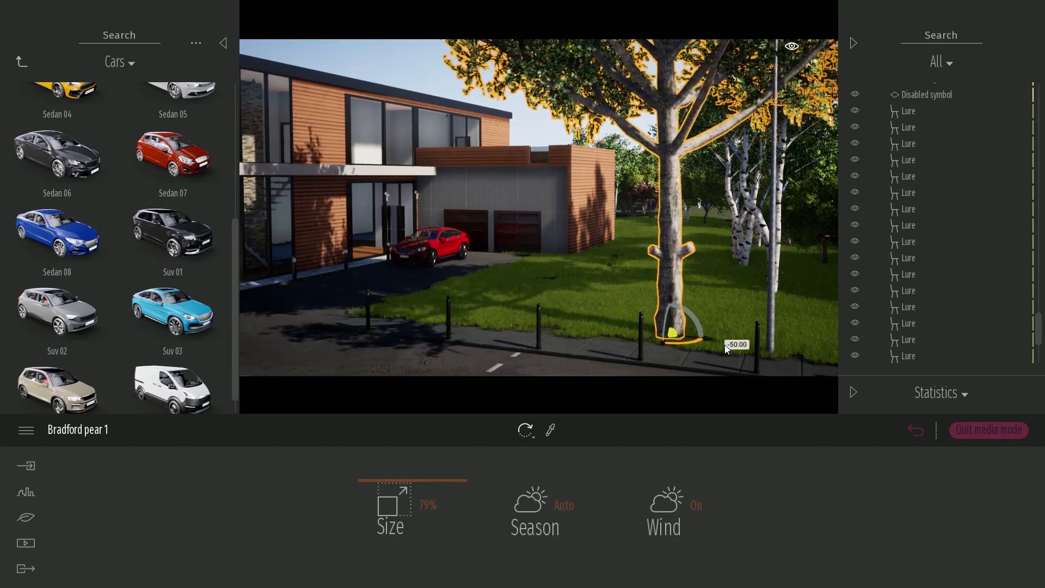
{"action": "left_click", "coordinate": [427, 203]}
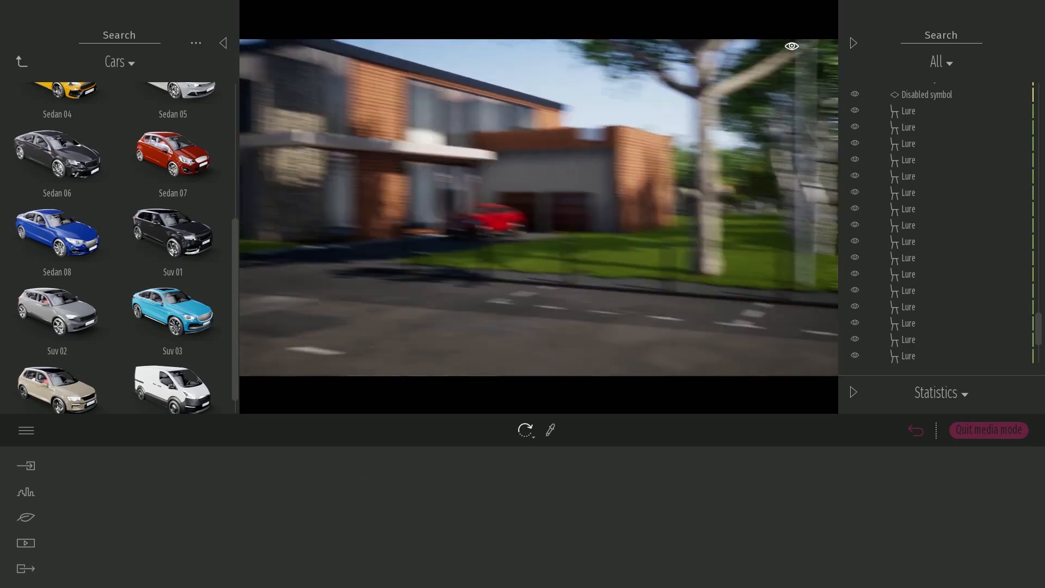
Park a Sedan 01 in the kerbside bay beyond the tree and streetlight, and check it from the saved Image 01 view
{"action": "scroll", "coordinate": [115, 270], "scroll_direction": "up", "scroll_amount": 5}
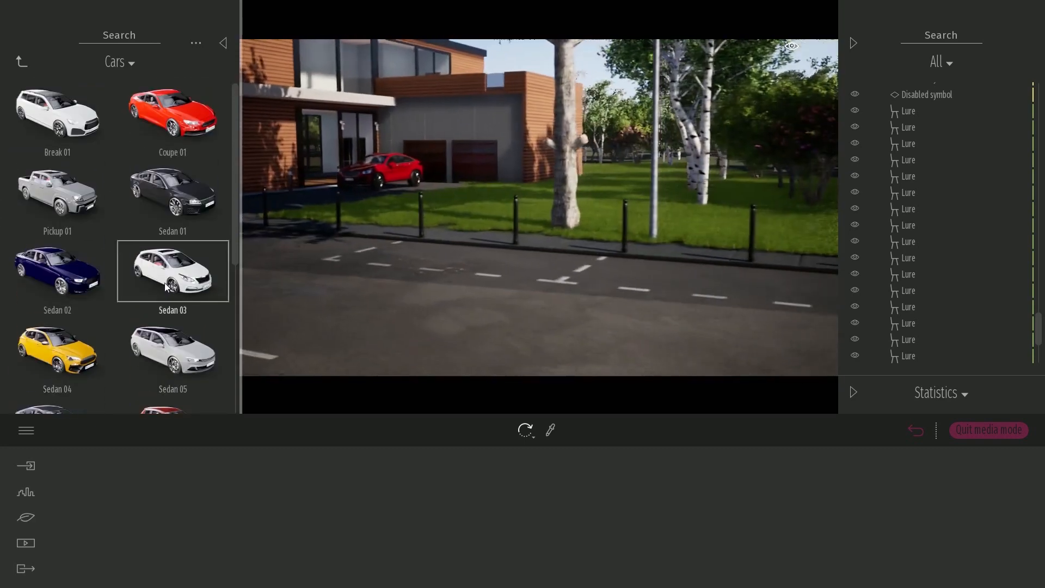
{"action": "left_click_drag", "start_coordinate": [205, 231], "coordinate": [442, 278]}
{"action": "left_click_drag", "start_coordinate": [506, 299], "coordinate": [737, 350]}
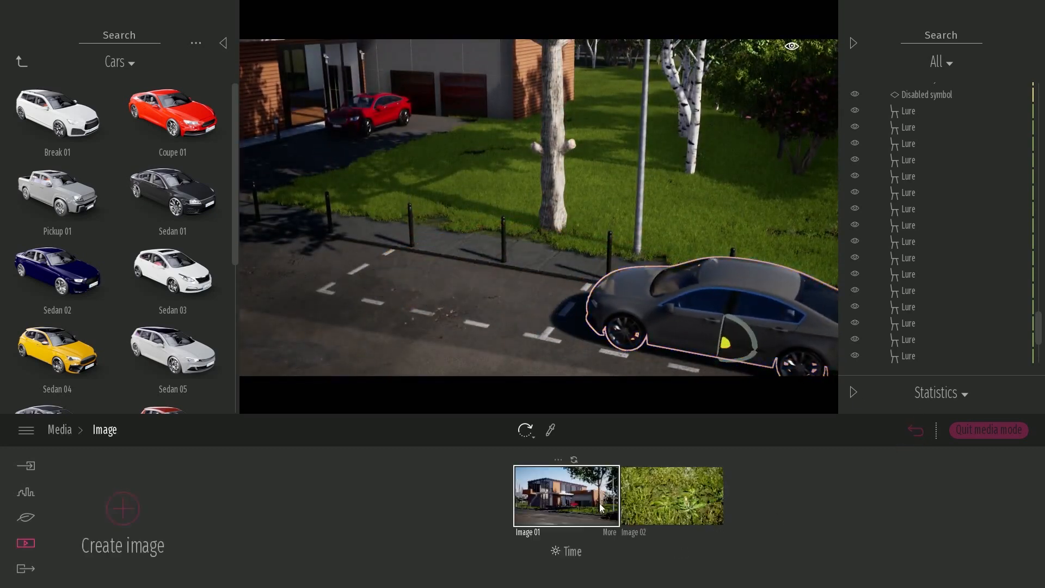
{"action": "left_click", "coordinate": [567, 495]}
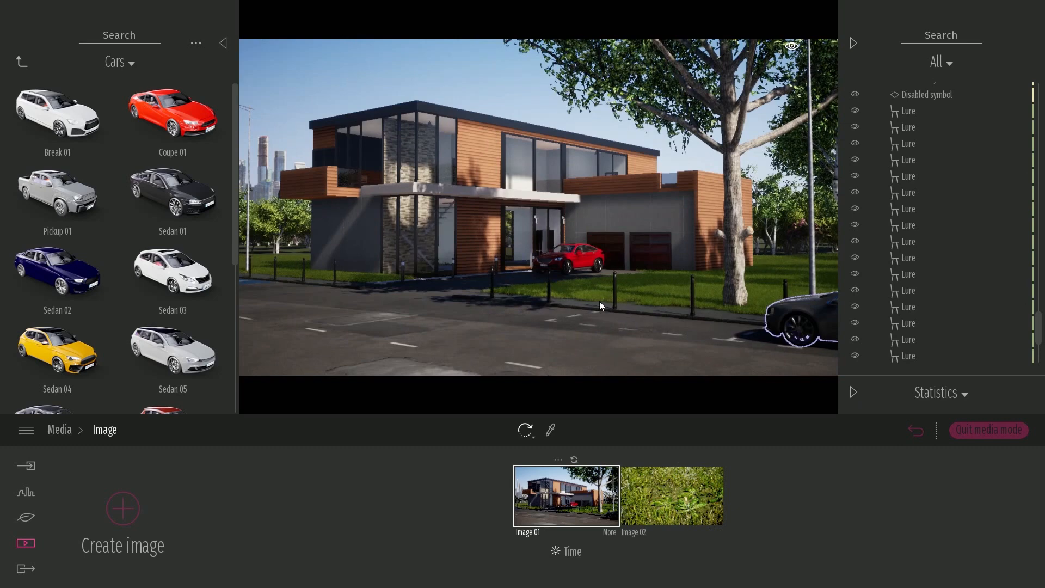
{"action": "left_click", "coordinate": [631, 284]}
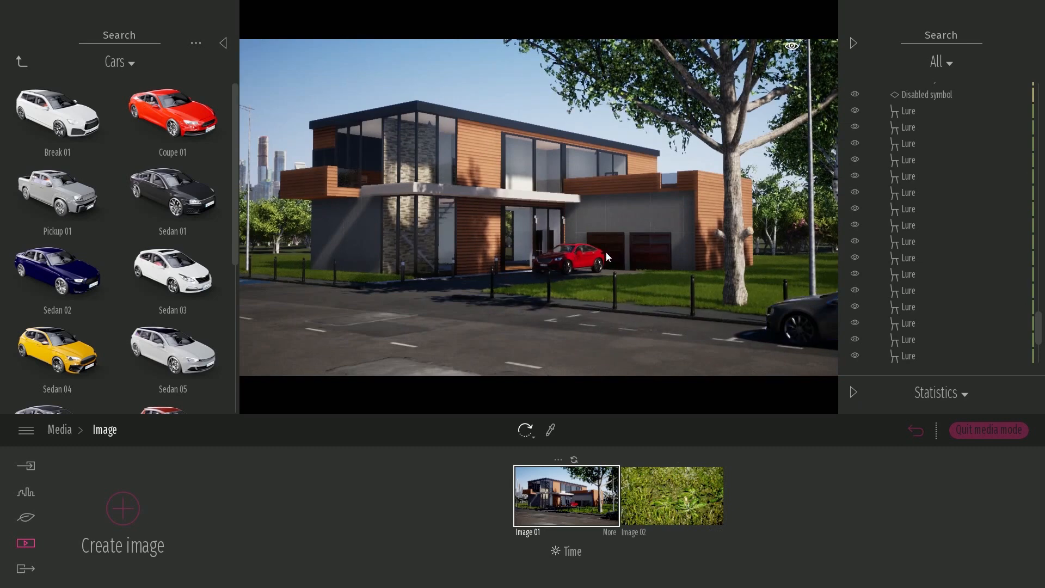
Place a Coupe 01 on the opposite side of the street and align it within a marked kerbside parking bay
{"action": "right_click_drag", "start_coordinate": [606, 254], "coordinate": [334, 375]}
{"action": "left_click_drag", "start_coordinate": [133, 123], "coordinate": [428, 278]}
{"action": "right_click_drag", "start_coordinate": [428, 278], "coordinate": [490, 332]}
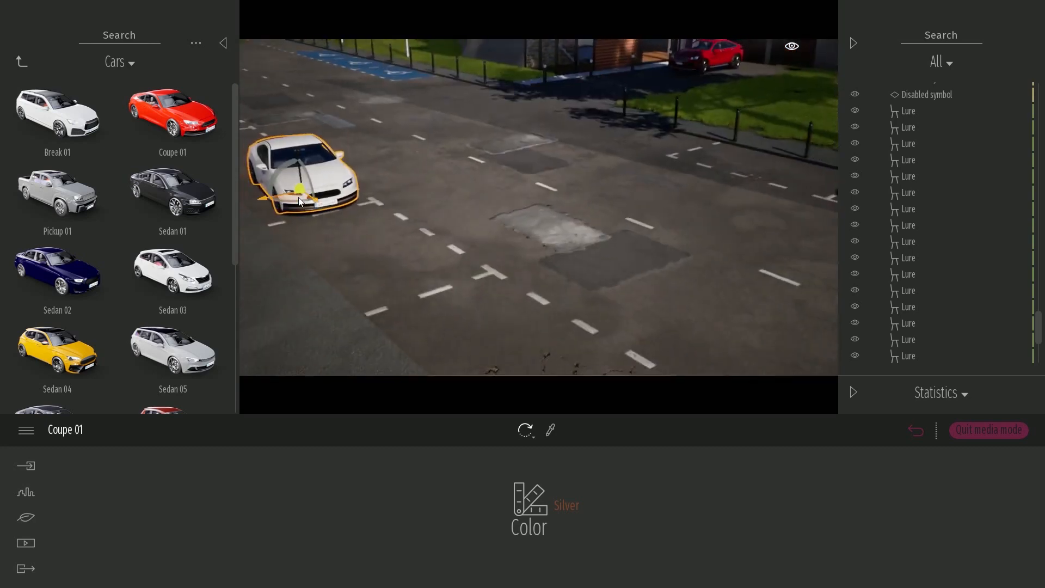
{"action": "left_click_drag", "start_coordinate": [309, 198], "coordinate": [397, 264]}
{"action": "right_click_drag", "start_coordinate": [397, 263], "coordinate": [413, 191]}
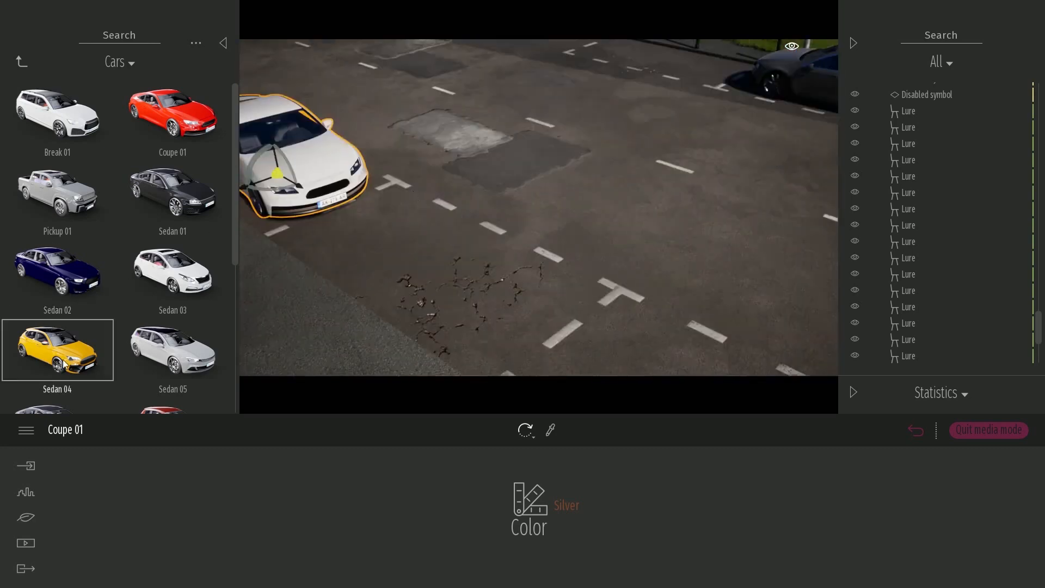
Park a Sedan 04 in the bay ahead of the coupe and adjust the coupe's position behind it
{"action": "left_click_drag", "start_coordinate": [58, 351], "coordinate": [439, 291]}
{"action": "left_click", "coordinate": [326, 174]}
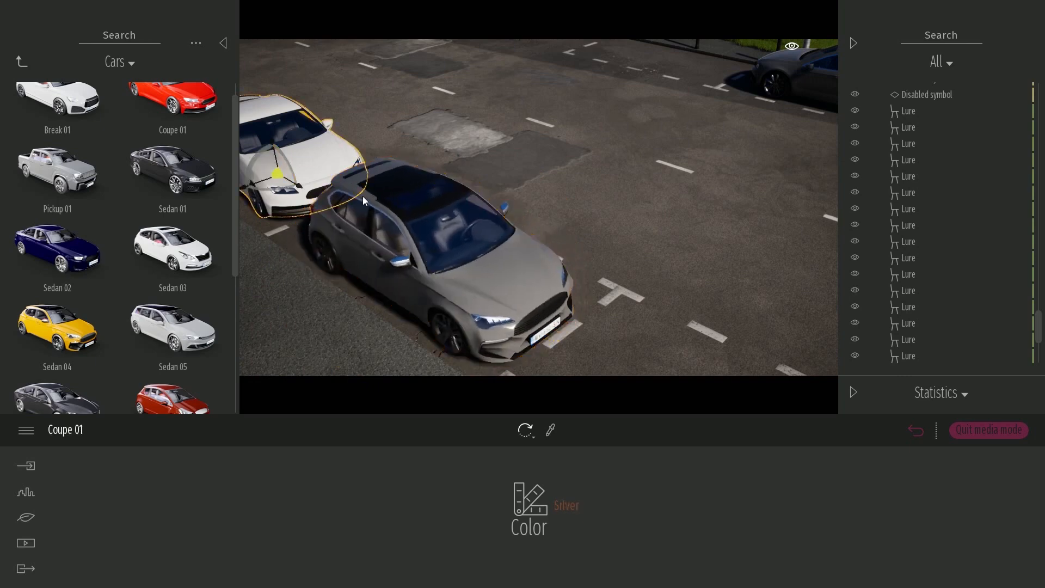
{"action": "right_click_drag", "start_coordinate": [362, 196], "coordinate": [353, 170]}
{"action": "left_click_drag", "start_coordinate": [358, 176], "coordinate": [339, 171]}
{"action": "left_click", "coordinate": [752, 345]}
{"action": "left_click", "coordinate": [905, 431]}
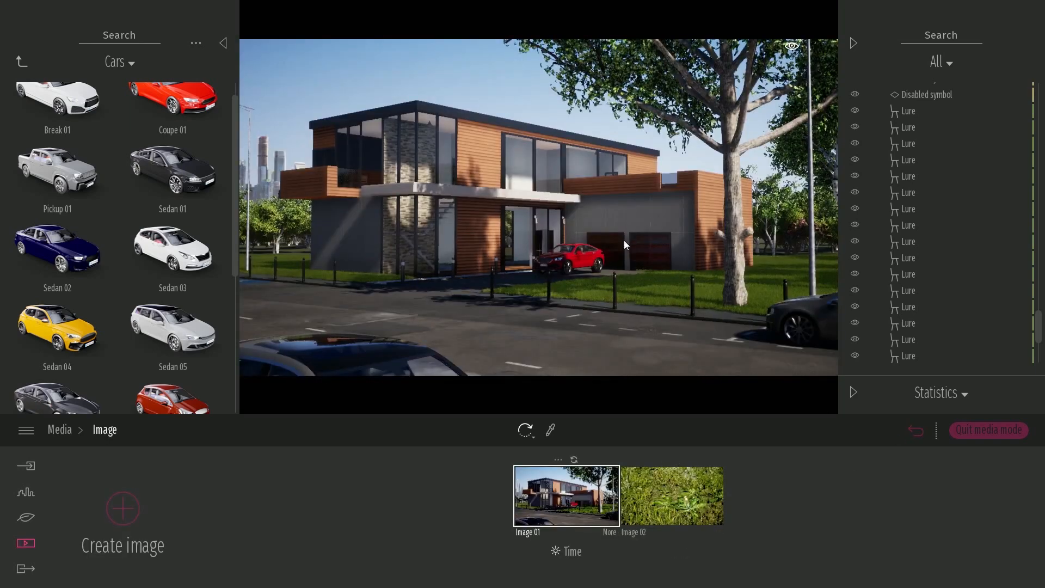
Reframe the camera towards the house and its driveway, and update the saved Image 01 view with the new framing
{"action": "right_click_drag", "start_coordinate": [624, 240], "coordinate": [566, 231]}
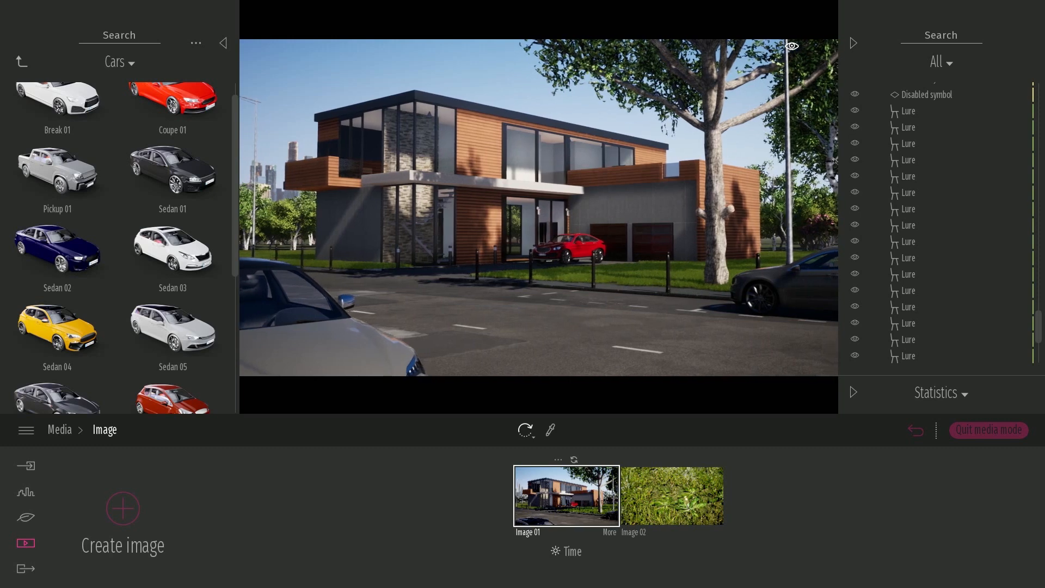
{"action": "left_click", "coordinate": [579, 460]}
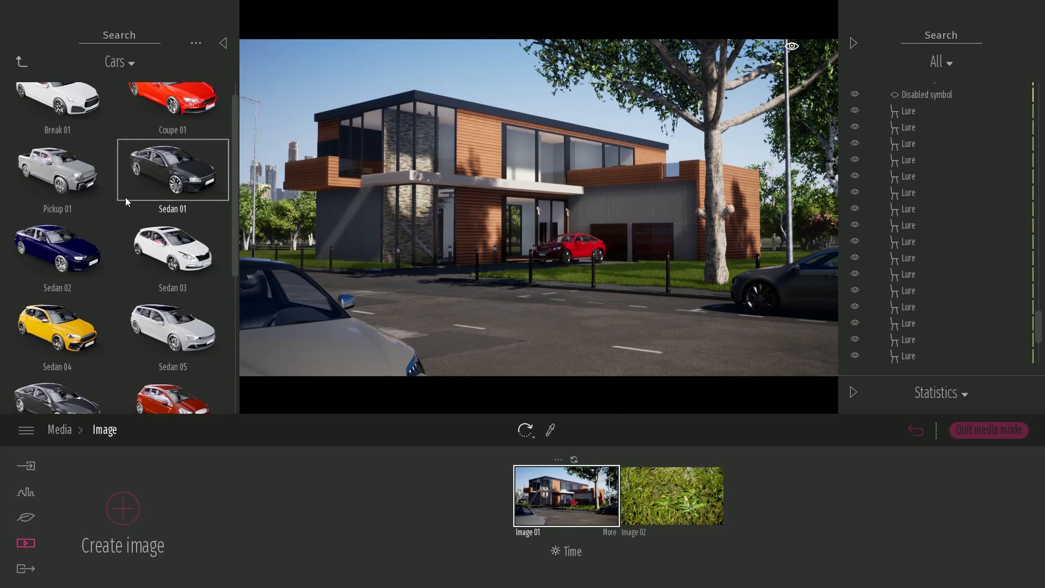
Change the colour of the parked Sedan 04 in front of the white coupe to Black
{"action": "right_click_drag", "start_coordinate": [616, 231], "coordinate": [490, 245]}
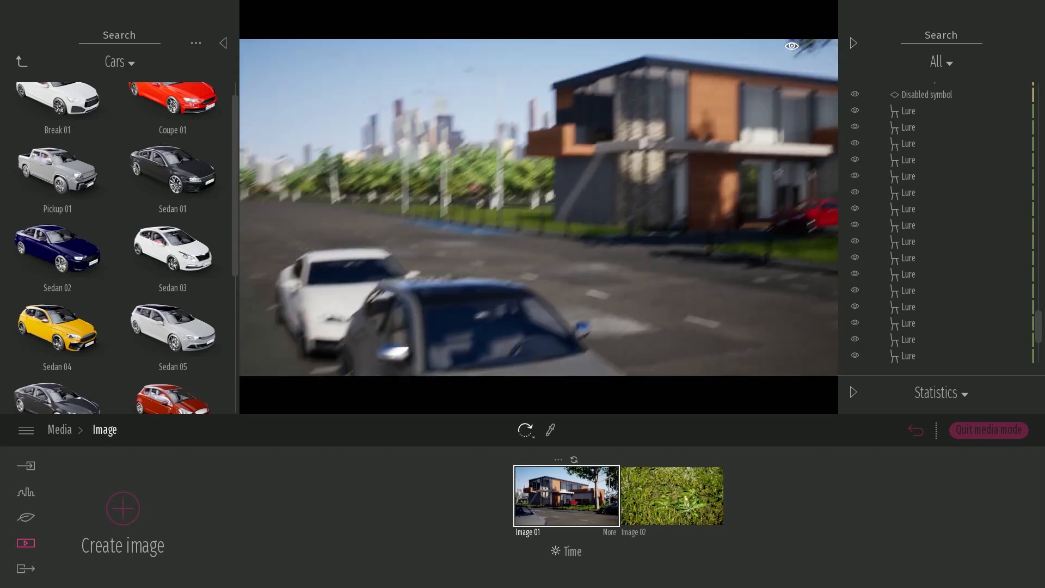
{"action": "left_click", "coordinate": [468, 315]}
{"action": "left_click", "coordinate": [537, 517]}
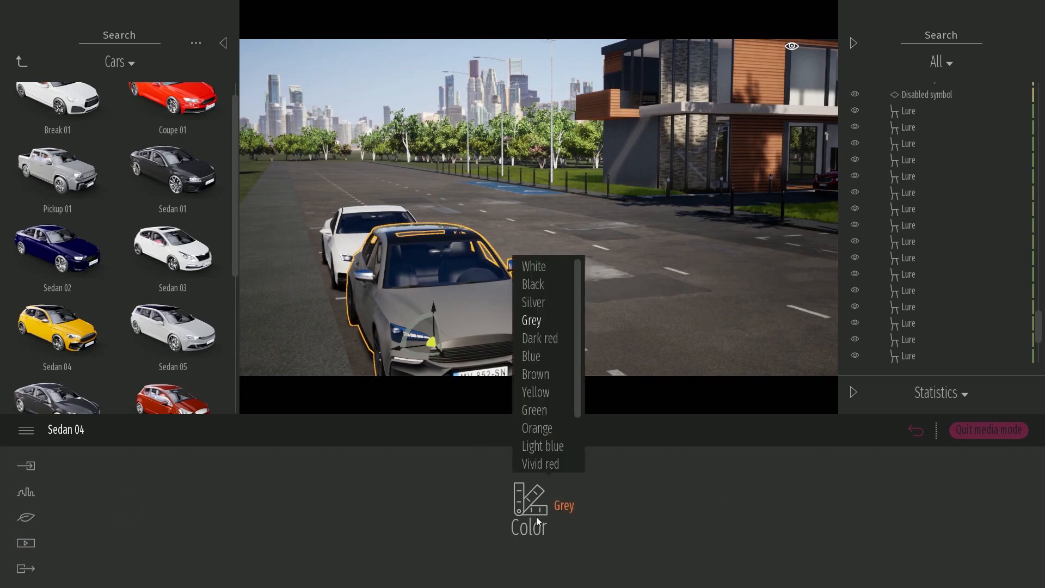
{"action": "left_click", "coordinate": [534, 284]}
{"action": "left_click", "coordinate": [618, 243]}
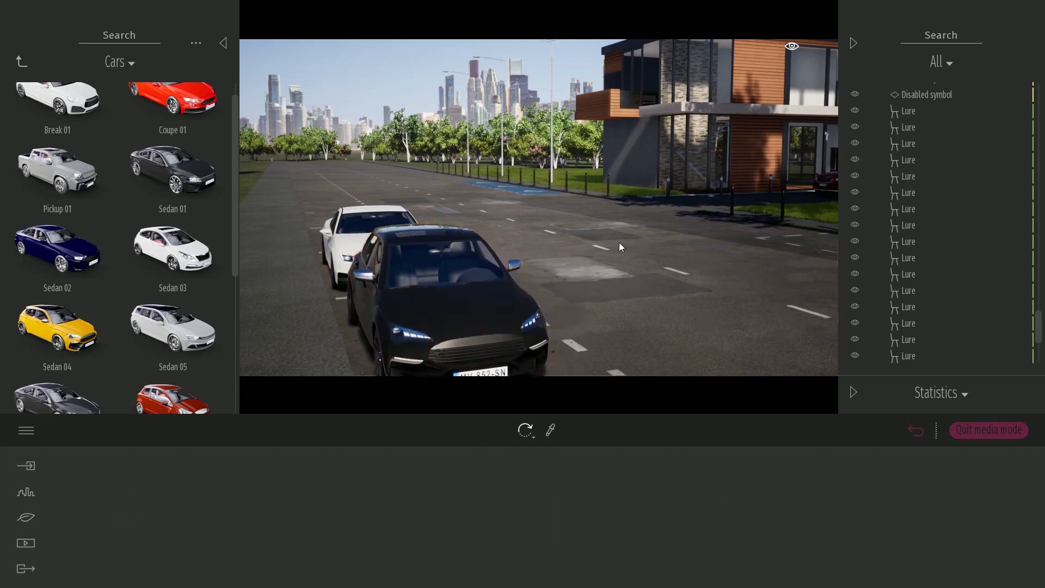
Hide the asset library and the scene list to enlarge the elevated view of the street
{"action": "right_click_drag", "start_coordinate": [619, 243], "coordinate": [597, 195]}
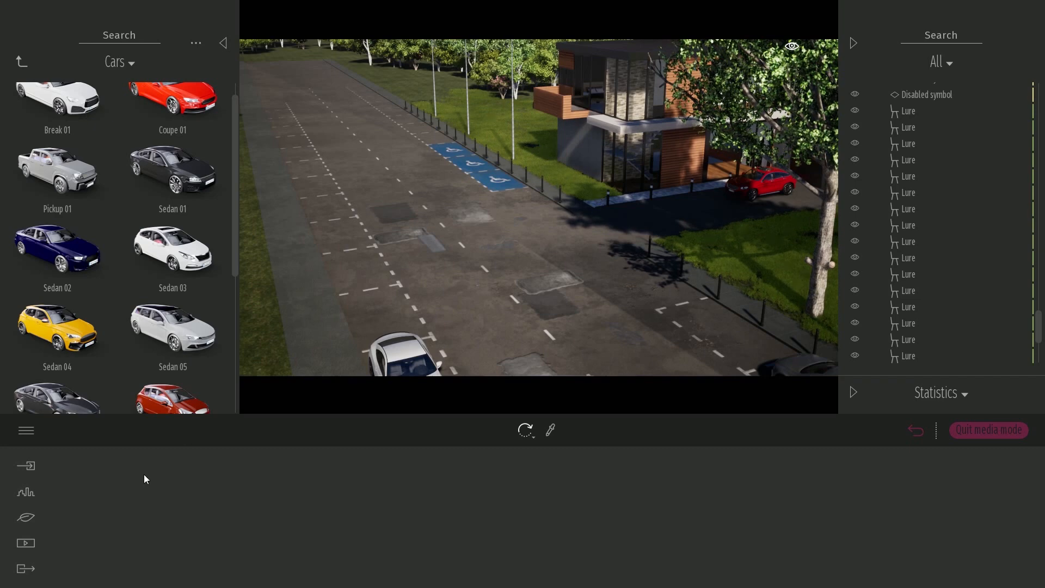
{"action": "left_click", "coordinate": [853, 43]}
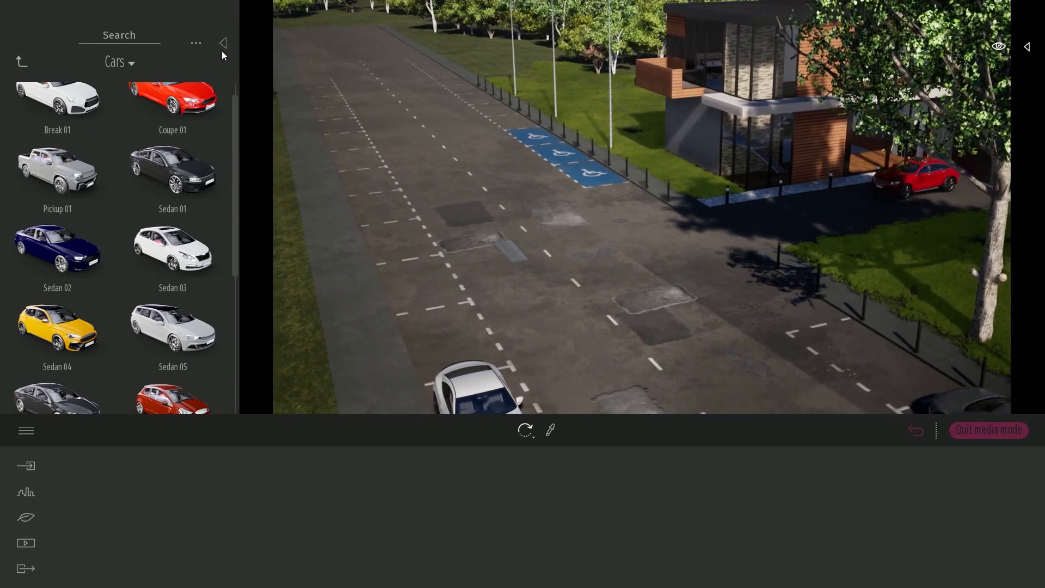
{"action": "left_click", "coordinate": [222, 44]}
{"action": "right_click_drag", "start_coordinate": [408, 128], "coordinate": [408, 169]}
{"action": "middle_click_drag", "start_coordinate": [609, 149], "coordinate": [609, 191]}
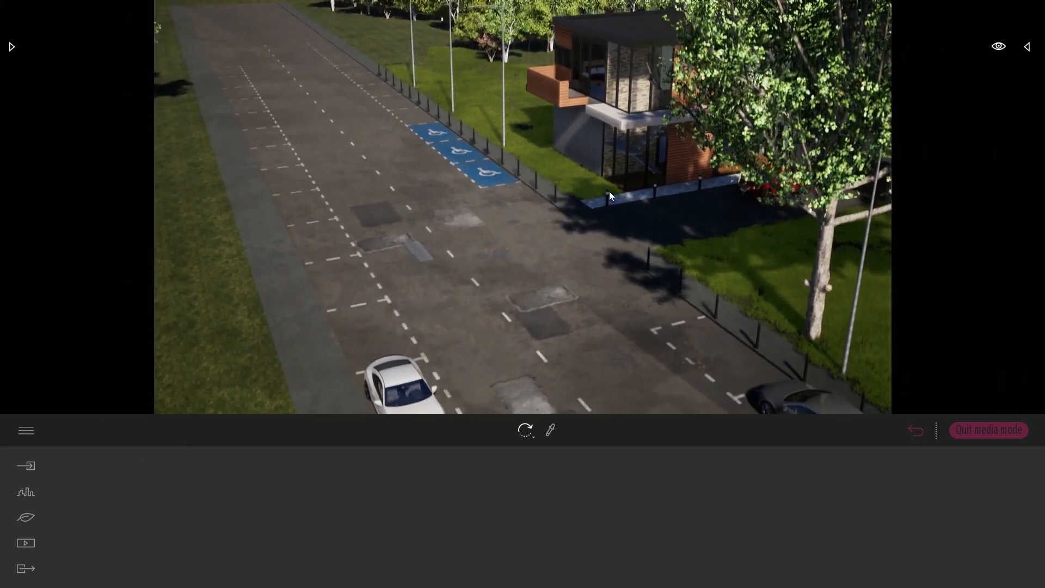
Draw a vehicle path along the driving lanes from one far end of the street to the other, passing the house
{"action": "left_click", "coordinate": [25, 492]}
{"action": "left_click", "coordinate": [486, 544]}
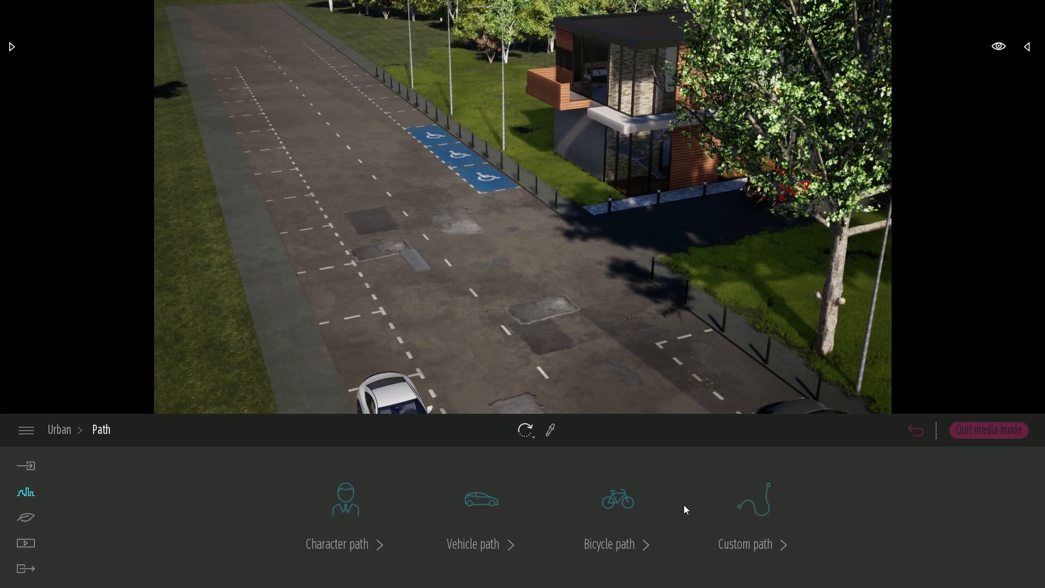
{"action": "left_click", "coordinate": [481, 503]}
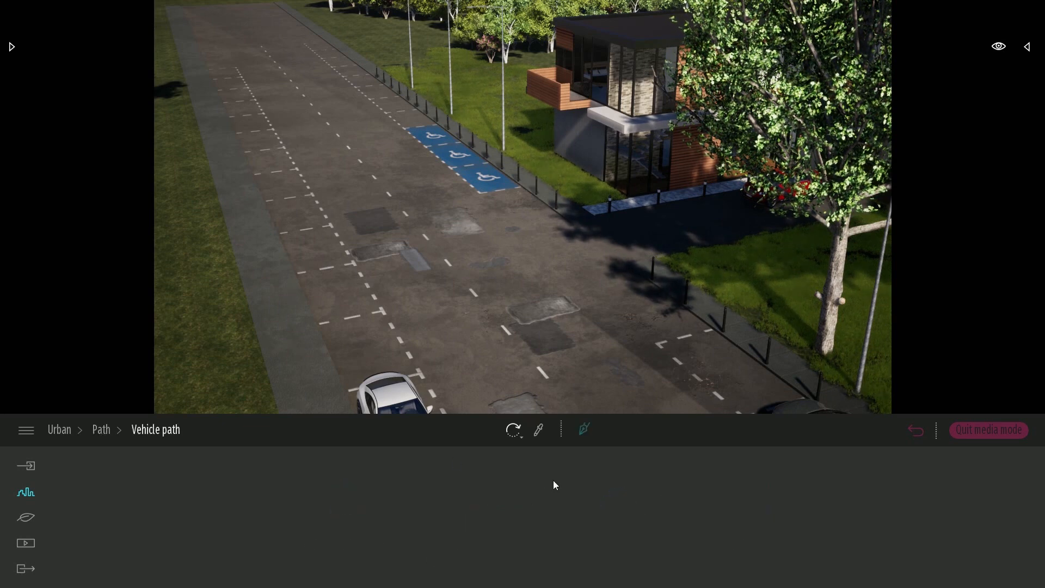
{"action": "left_click", "coordinate": [581, 429]}
{"action": "left_click", "coordinate": [250, 31]}
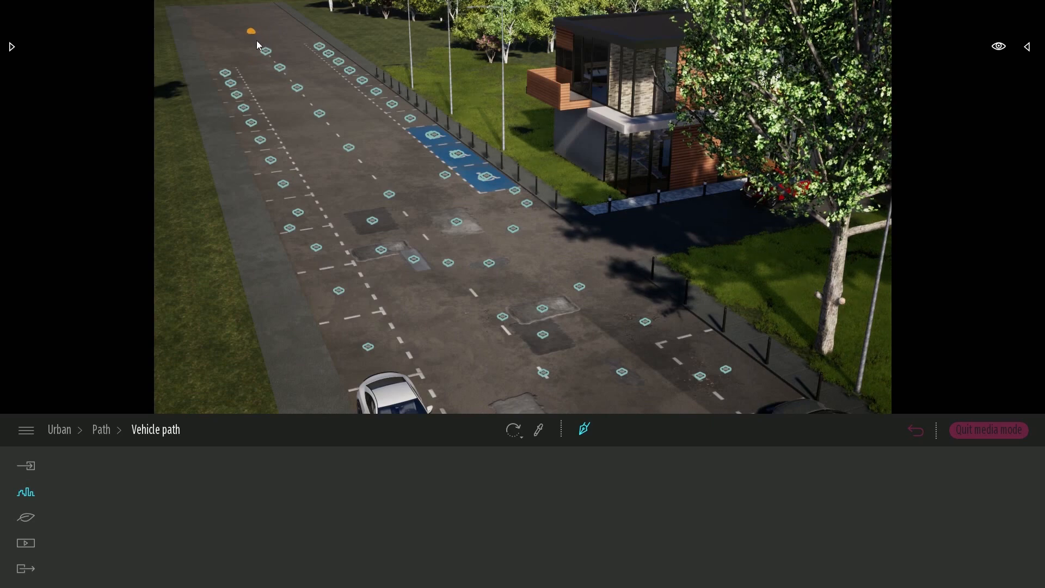
{"action": "middle_click_drag", "start_coordinate": [456, 260], "coordinate": [457, 259], "text": "shift"}
{"action": "right_click_drag", "start_coordinate": [456, 259], "coordinate": [455, 259]}
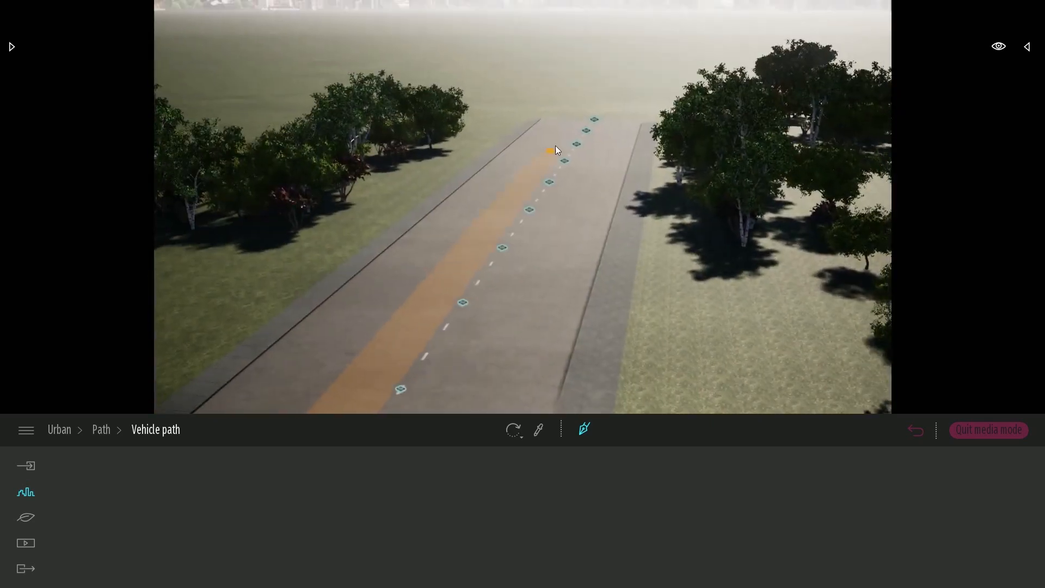
{"action": "double_click", "coordinate": [590, 126]}
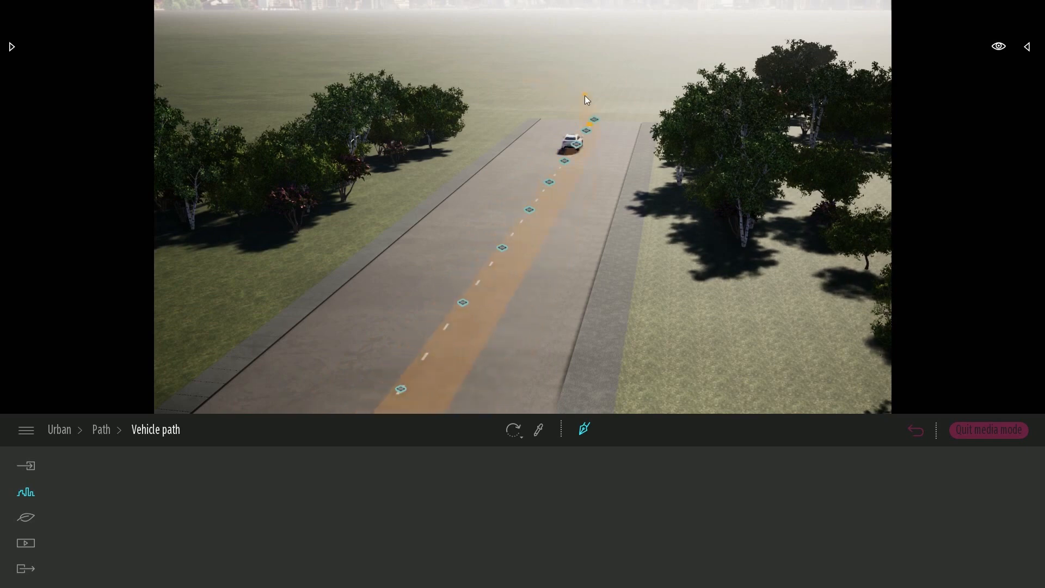
Set the vehicle path's lane count to 1 and turn on Two lanes for traffic in both directions
{"action": "right_click_drag", "start_coordinate": [606, 284], "coordinate": [606, 284]}
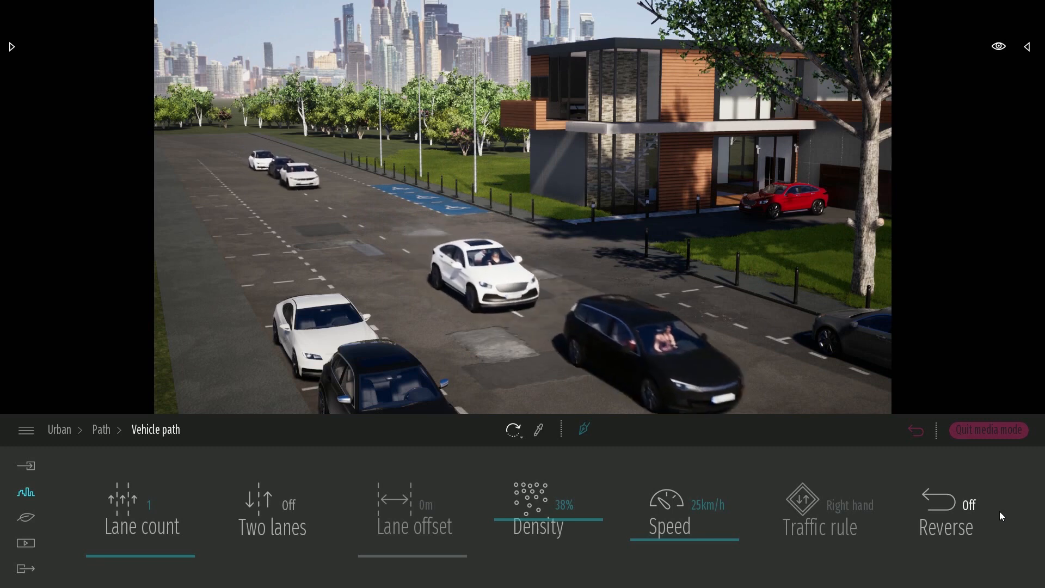
{"action": "left_click_drag", "start_coordinate": [151, 557], "coordinate": [124, 527]}
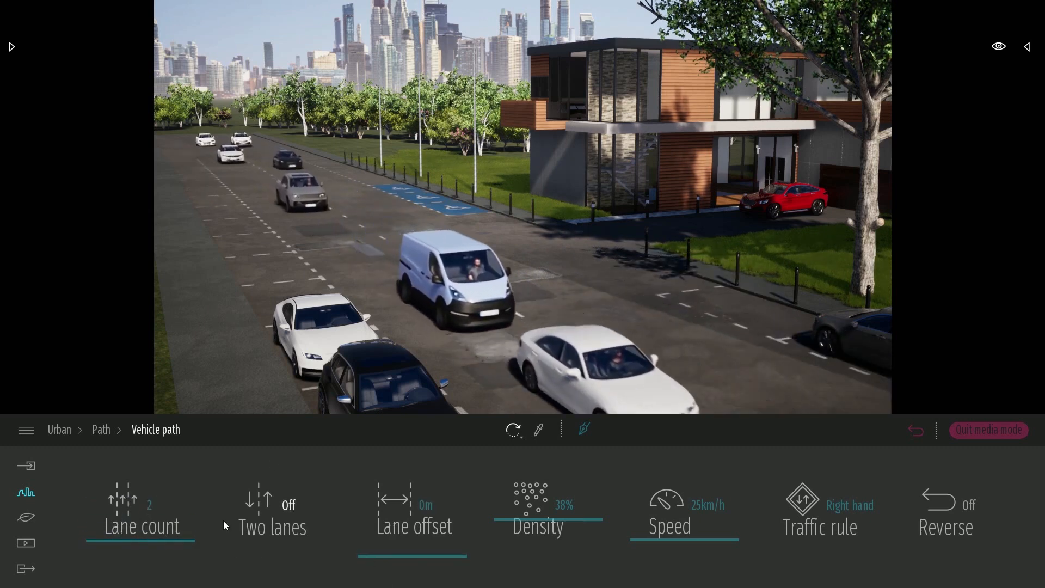
{"action": "left_click", "coordinate": [142, 562]}
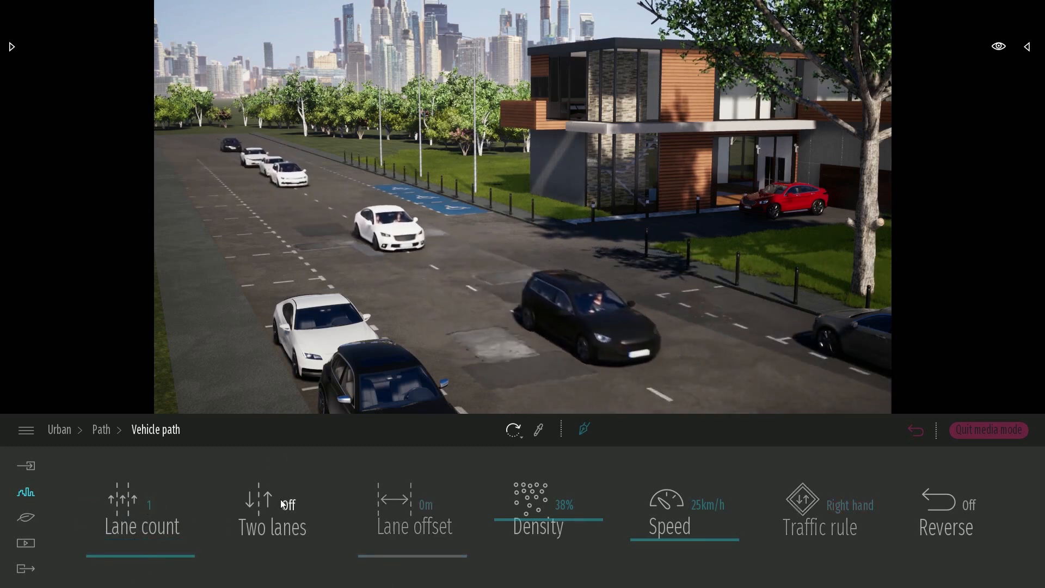
{"action": "left_click", "coordinate": [318, 514]}
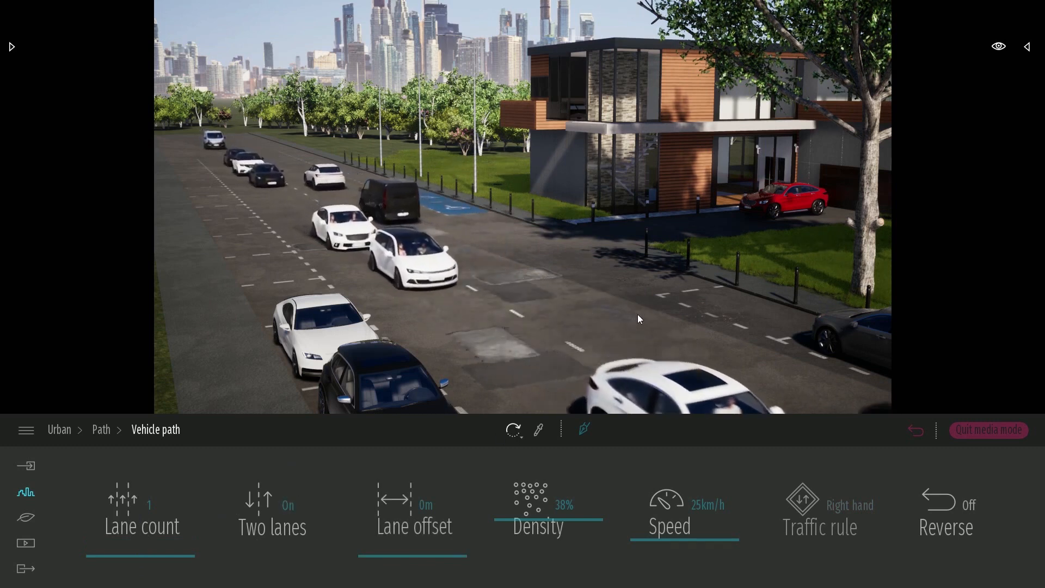
Set the vehicle path's density to 22% and its speed to 39 km/h
{"action": "left_click_drag", "start_coordinate": [550, 528], "coordinate": [544, 535]}
{"action": "mouse_move", "coordinate": [661, 536]}
{"action": "left_mouse_down"}
{"action": "mouse_move", "coordinate": [635, 448]}
{"action": "mouse_move", "coordinate": [679, 531]}
{"action": "left_mouse_up"}
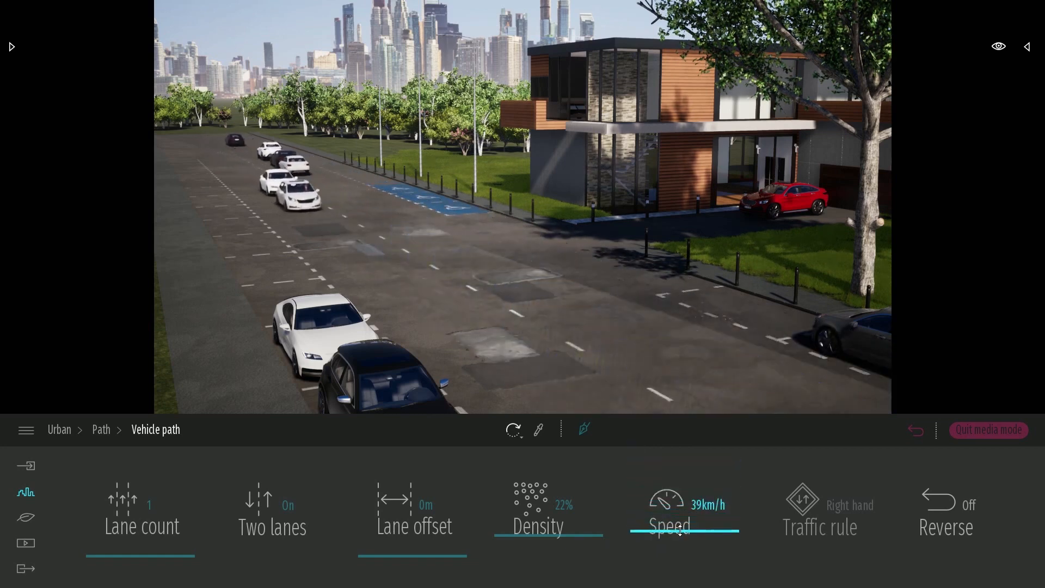
{"action": "left_click", "coordinate": [658, 348]}
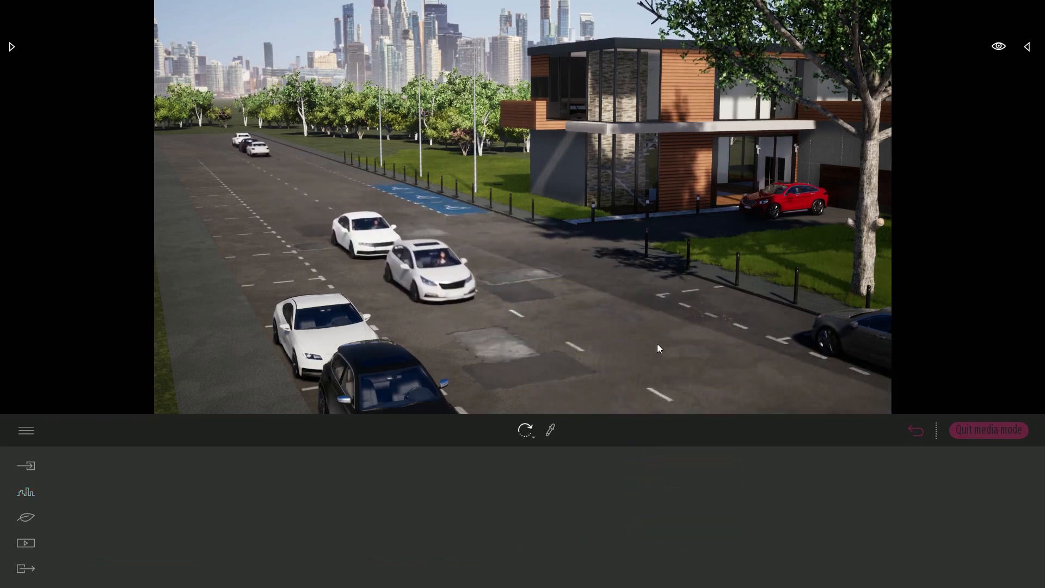
Start a character path at the street's far end and run it along the house-side pavement to the neighbouring white house's driveway
{"action": "middle_click_drag", "start_coordinate": [657, 337], "coordinate": [708, 371], "text": "shift"}
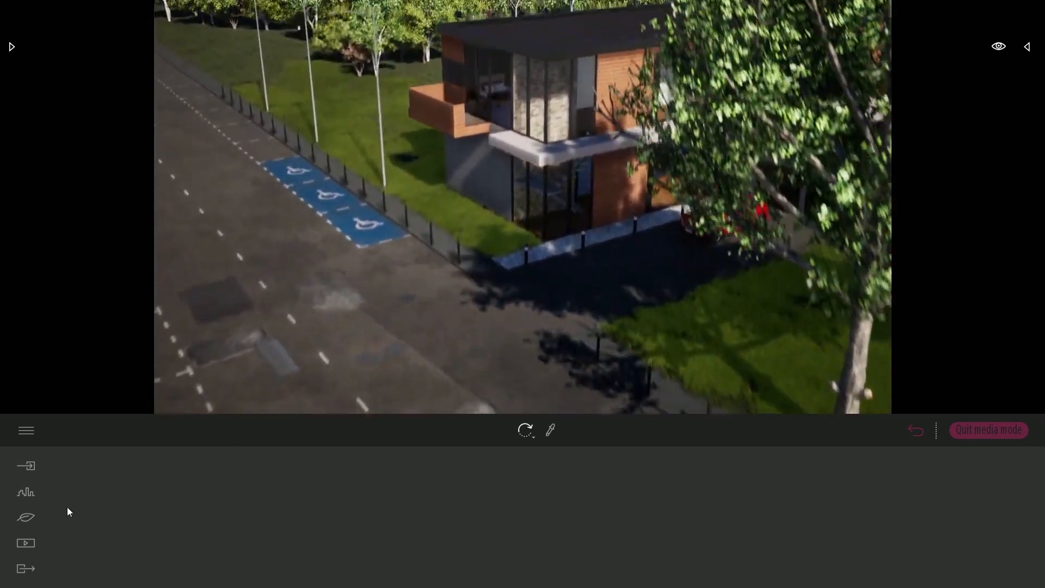
{"action": "left_click", "coordinate": [25, 494]}
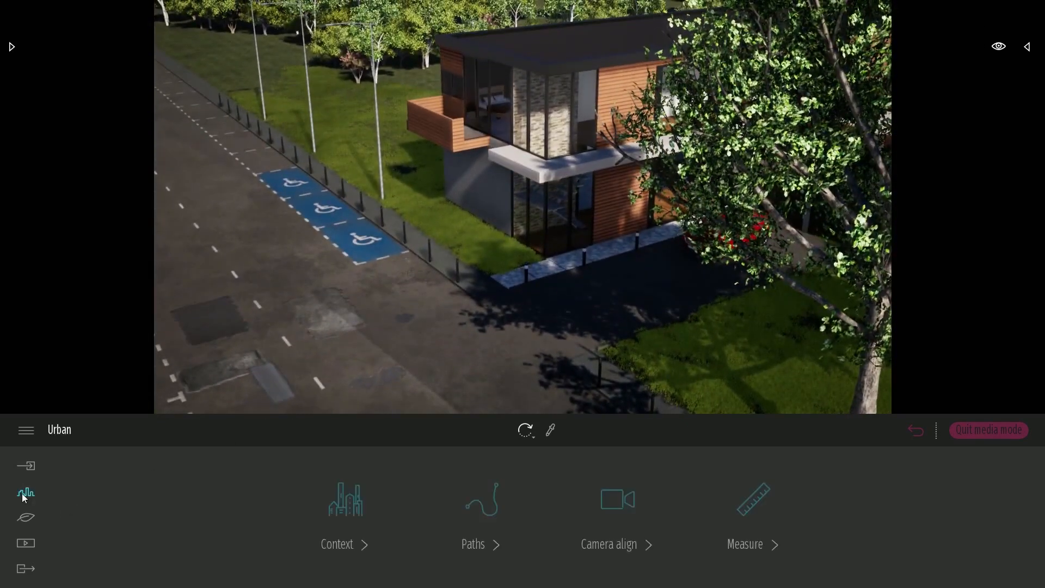
{"action": "left_click", "coordinate": [482, 498]}
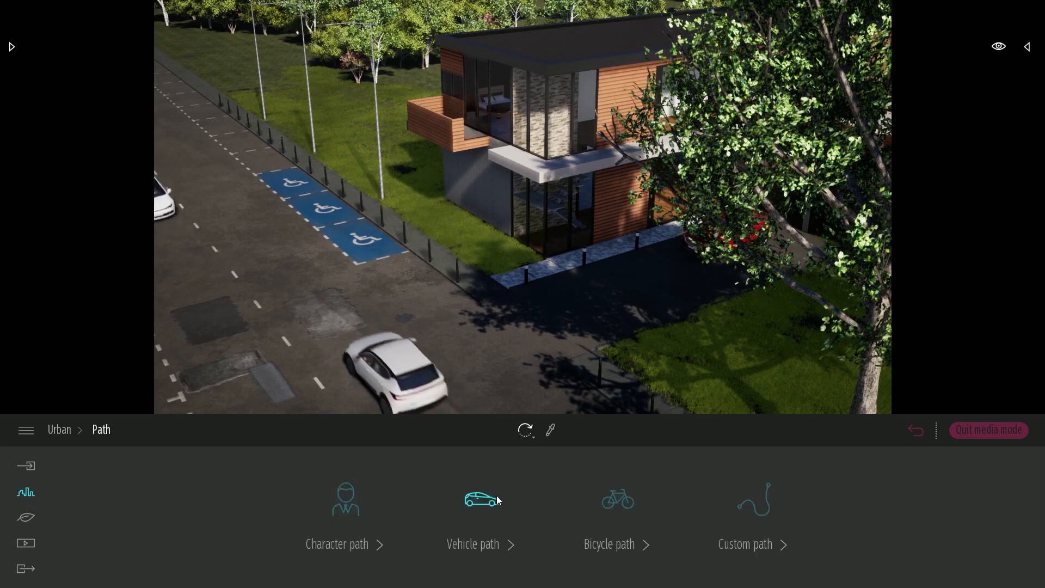
{"action": "left_click", "coordinate": [355, 501]}
{"action": "left_click", "coordinate": [583, 429]}
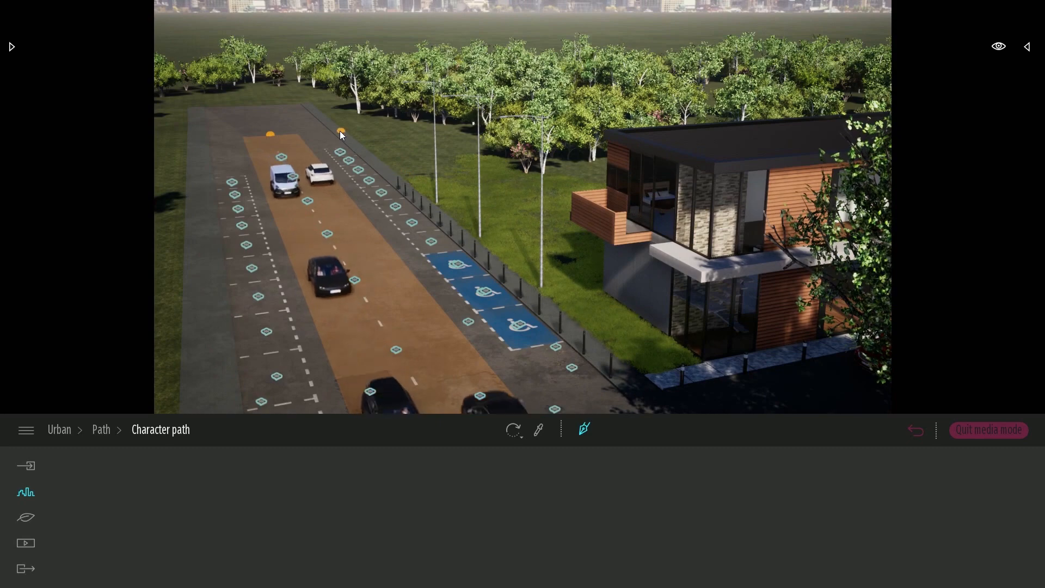
{"action": "scroll", "coordinate": [560, 333], "scroll_direction": "up", "scroll_amount": 5}
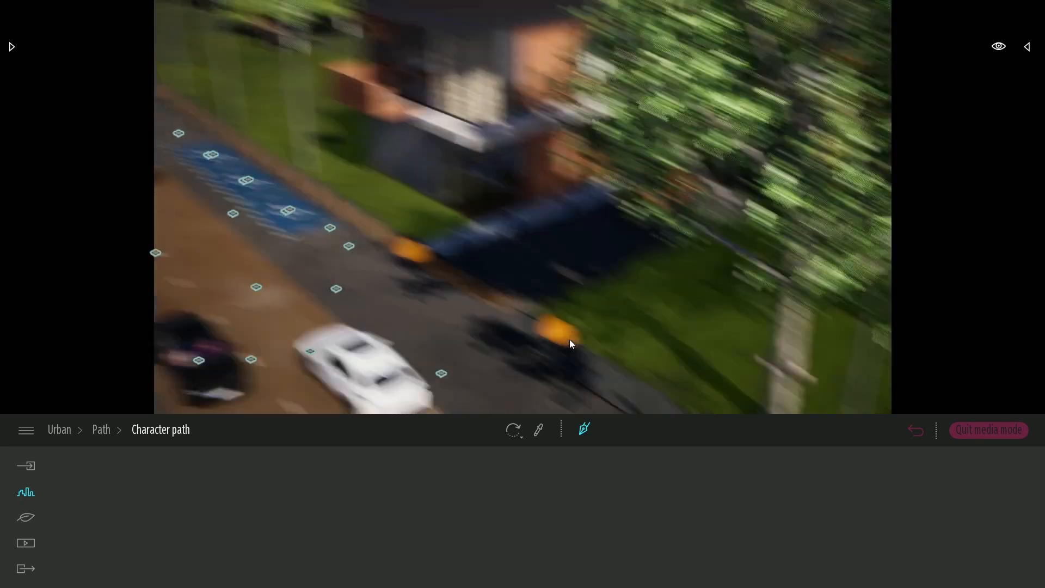
{"action": "left_click", "coordinate": [615, 347]}
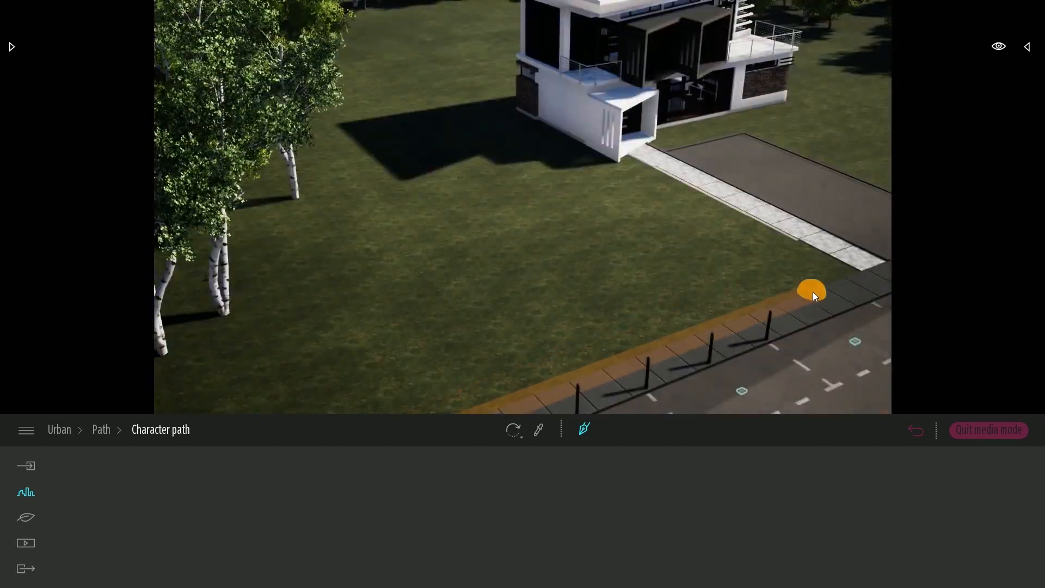
{"action": "scroll", "coordinate": [843, 289], "scroll_direction": "down", "scroll_amount": 3}
{"action": "left_click", "coordinate": [768, 284]}
{"action": "left_click", "coordinate": [797, 294]}
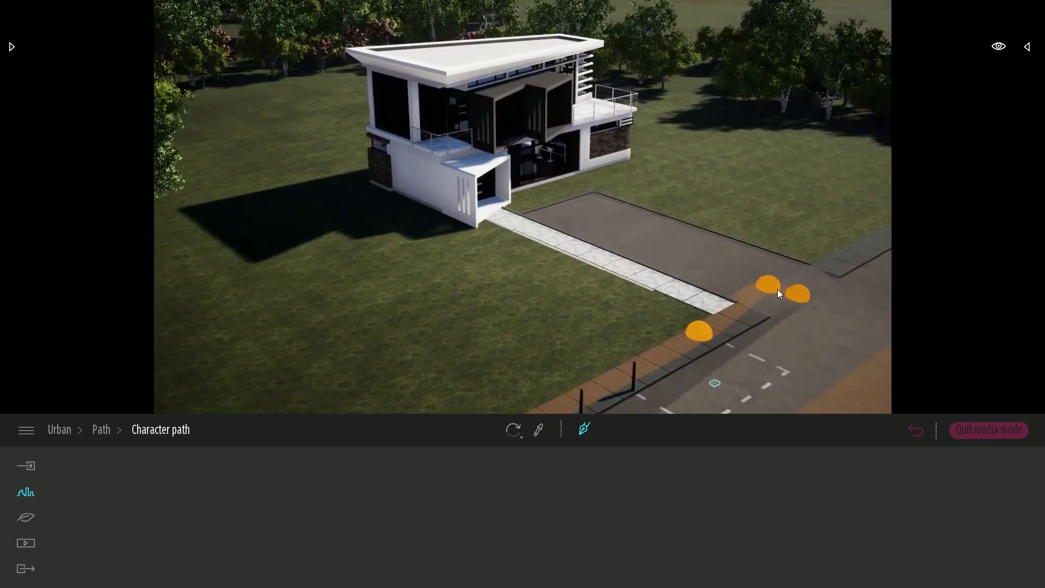
Run the character path back along the same pavement, across the driveway, and finish it at the street's far end
{"action": "left_click", "coordinate": [749, 306]}
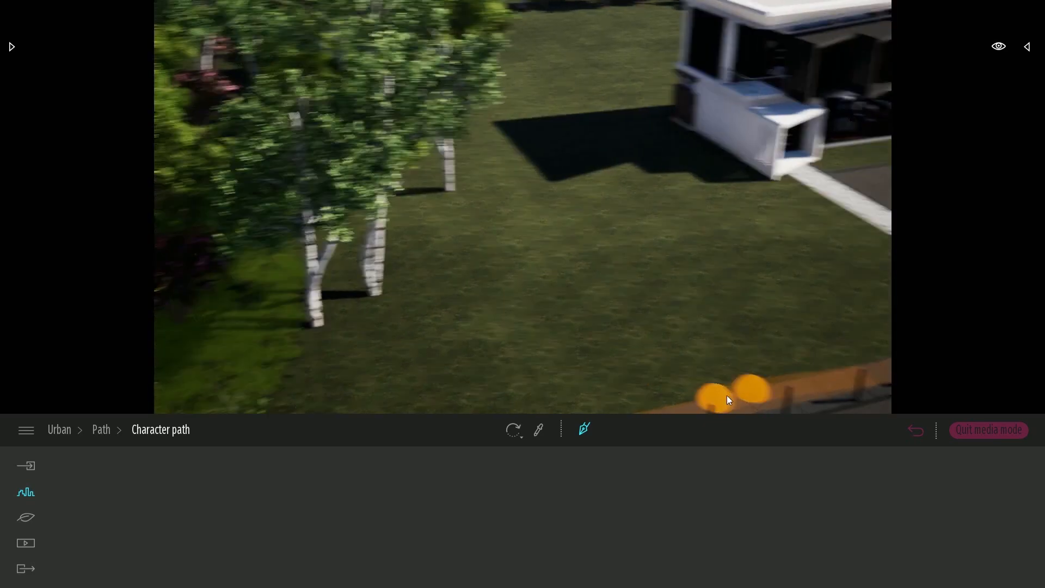
{"action": "scroll", "coordinate": [514, 373], "scroll_direction": "up", "scroll_amount": 5}
{"action": "scroll", "coordinate": [516, 377], "scroll_direction": "down", "scroll_amount": 5}
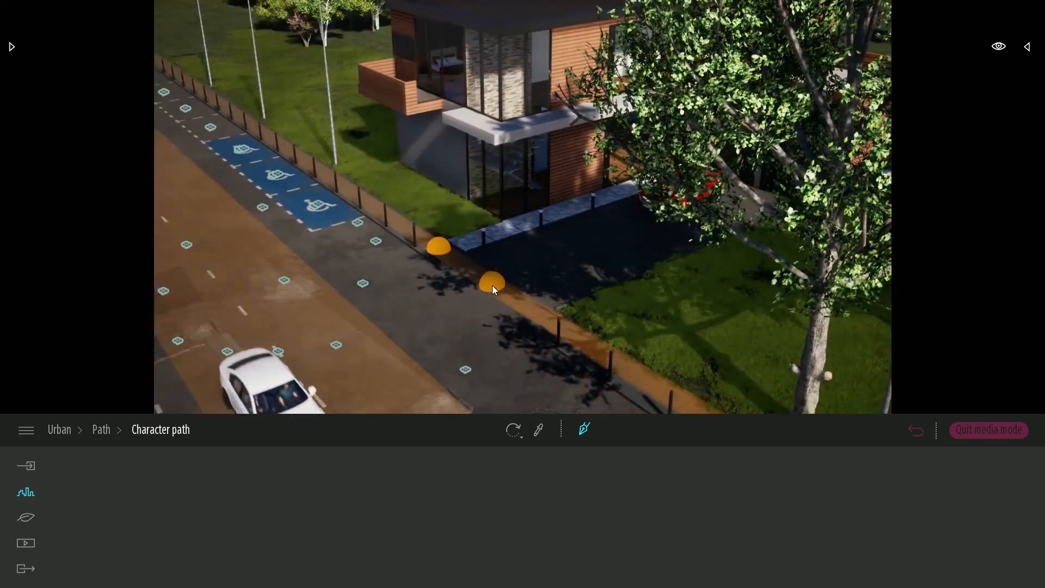
{"action": "left_click", "coordinate": [492, 284]}
{"action": "left_click", "coordinate": [239, 108]}
{"action": "scroll", "coordinate": [239, 107], "scroll_direction": "down", "scroll_amount": 3}
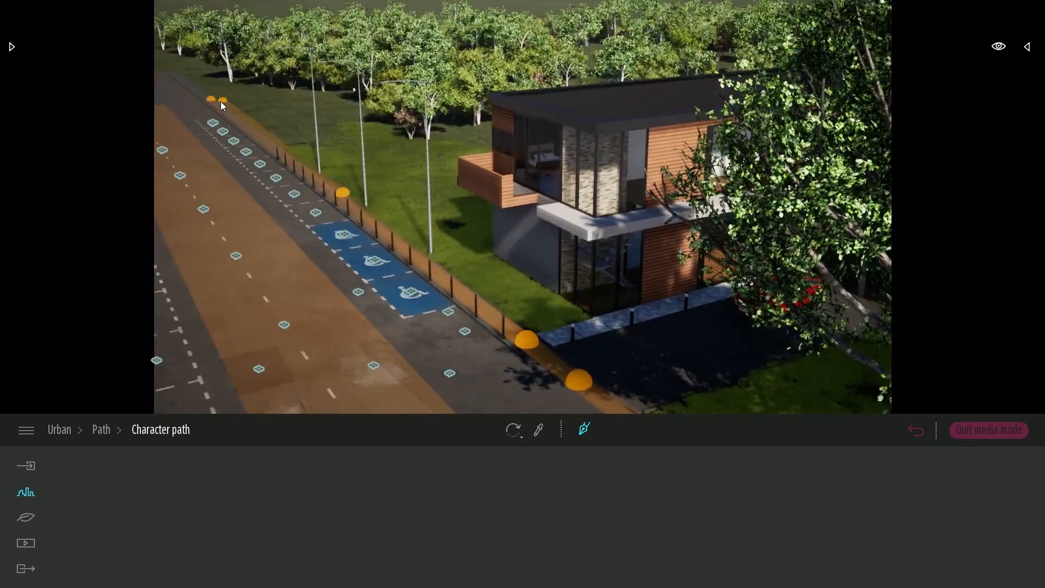
{"action": "double_click", "coordinate": [221, 97]}
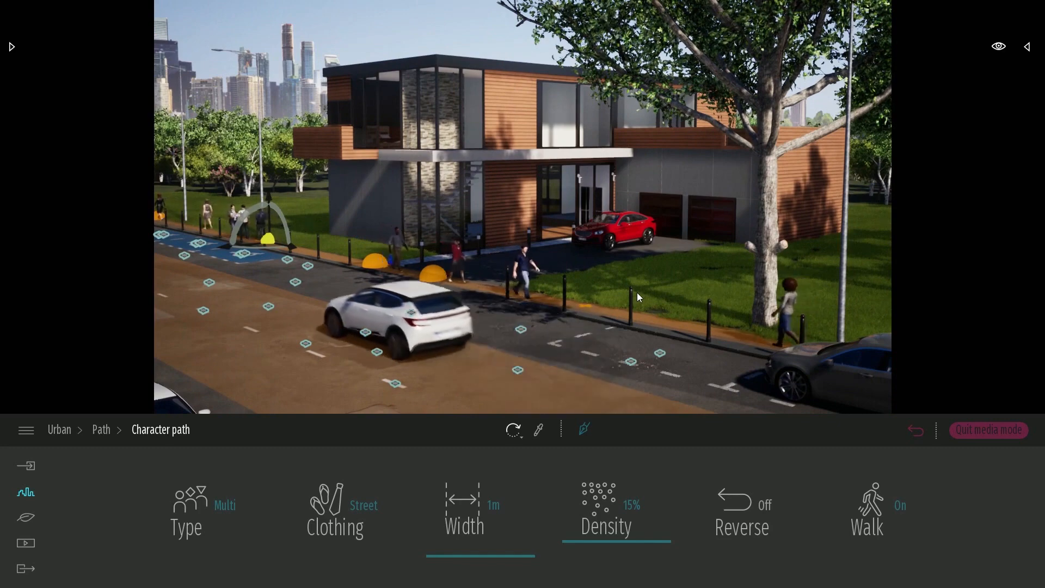
Set the character path's density to 5% and check the street traffic from the saved Image 01 view
{"action": "left_click_drag", "start_coordinate": [604, 551], "coordinate": [605, 551]}
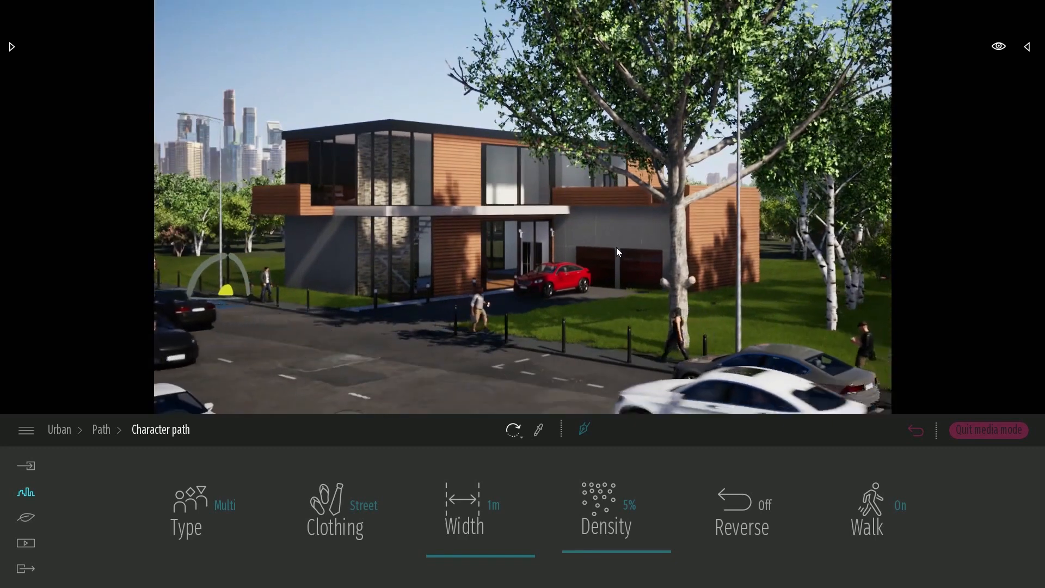
{"action": "key", "text": "Escape"}
{"action": "left_click", "coordinate": [916, 429]}
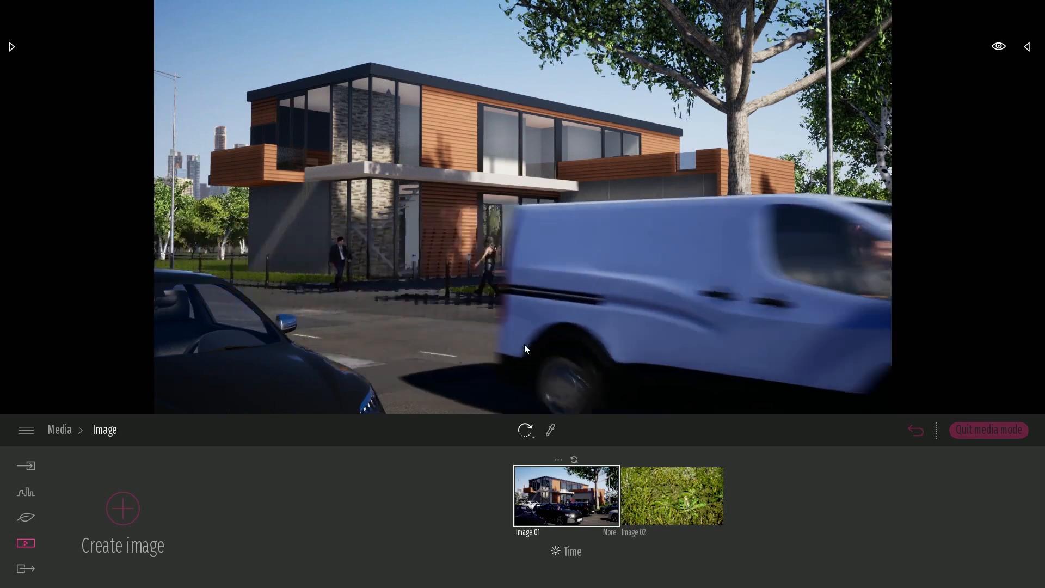
Shift the character path's control points beside the grey parked car and at the driveway entrance away from the bollards
{"action": "right_click_drag", "start_coordinate": [572, 252], "coordinate": [597, 294]}
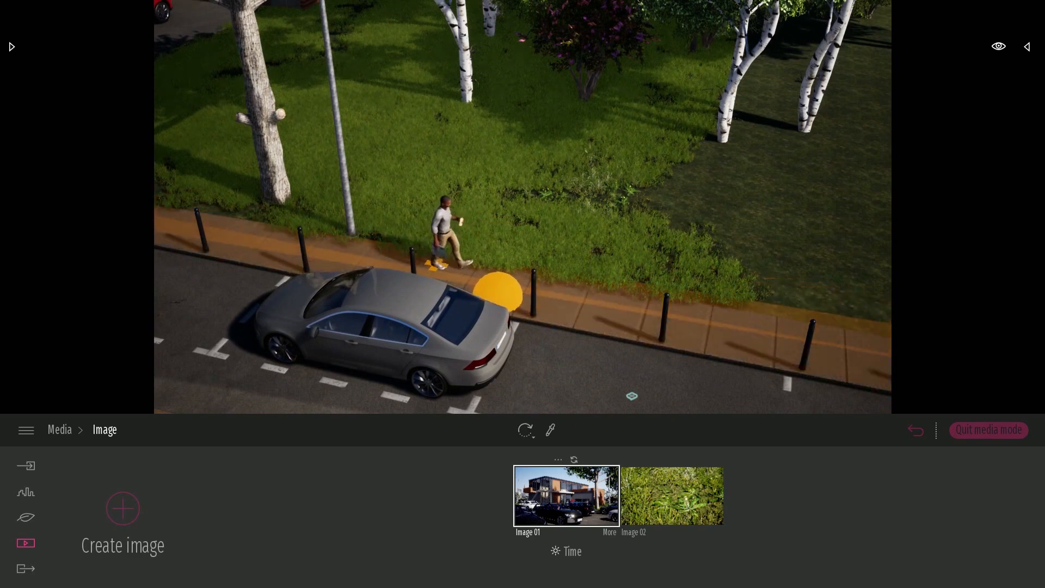
{"action": "left_click", "coordinate": [442, 267]}
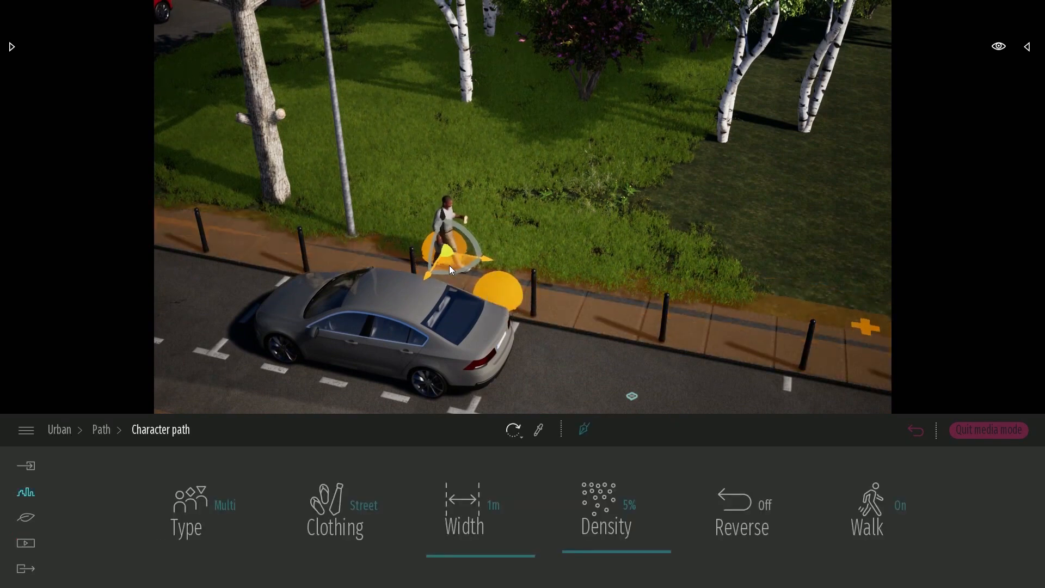
{"action": "left_click", "coordinate": [356, 247]}
{"action": "left_click_drag", "start_coordinate": [358, 250], "coordinate": [433, 244]}
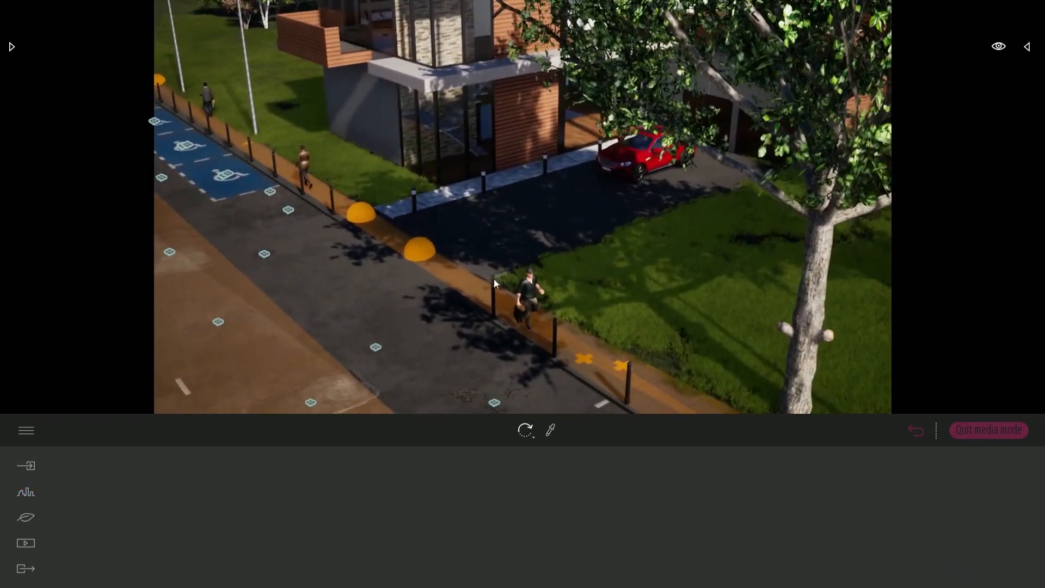
{"action": "left_click", "coordinate": [436, 241]}
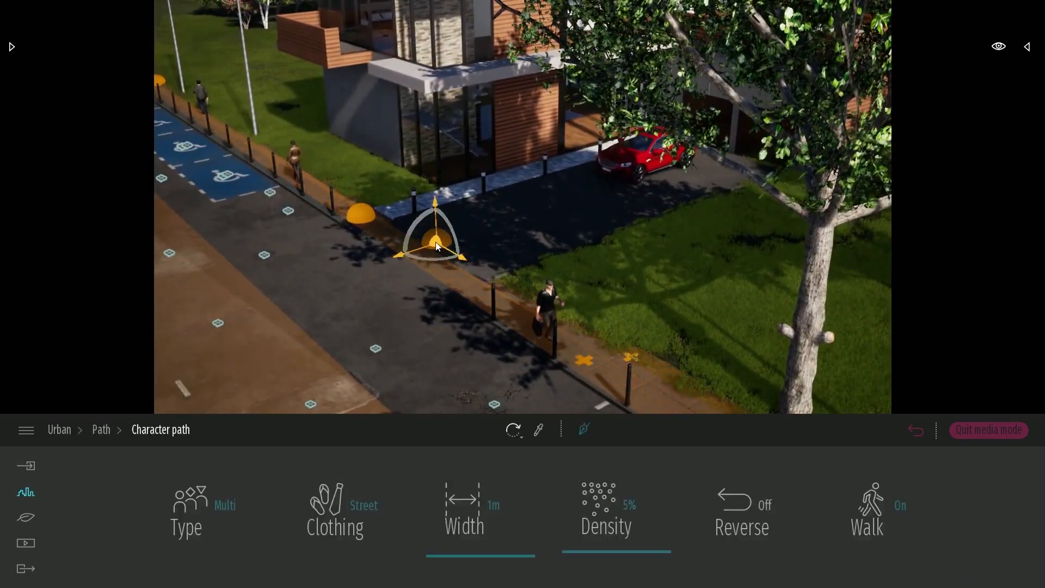
{"action": "left_click", "coordinate": [405, 228]}
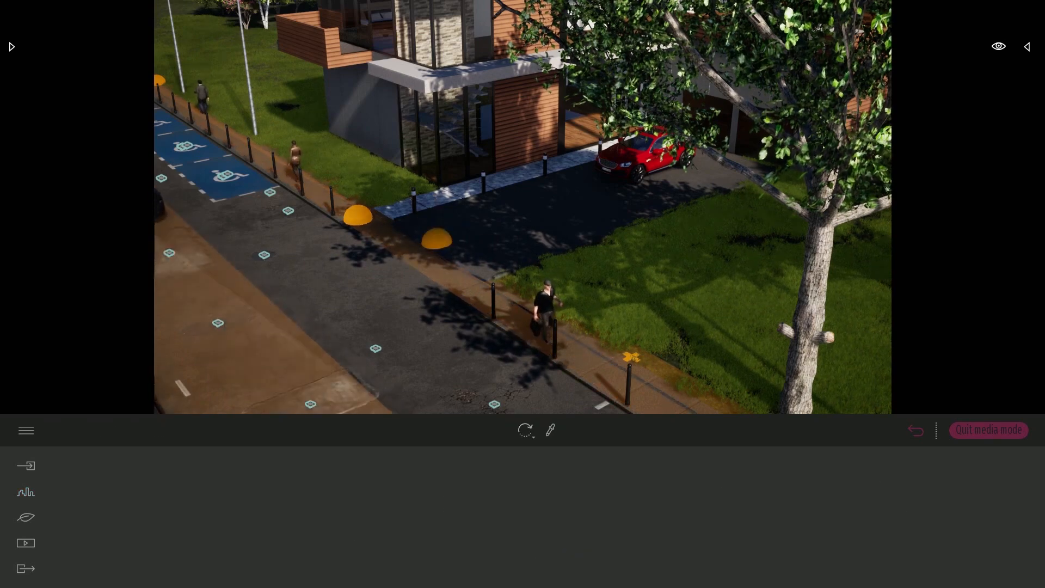
{"action": "left_click", "coordinate": [365, 217]}
Adjust the character path's control point on the pavement beyond the blue accessible parking bays
{"action": "key", "text": "w"}
{"action": "mouse_move", "coordinate": [543, 264]}
{"action": "right_mouse_down"}
{"action": "mouse_move", "coordinate": [522, 245]}
{"action": "mouse_move", "coordinate": [543, 263]}
{"action": "right_mouse_up"}
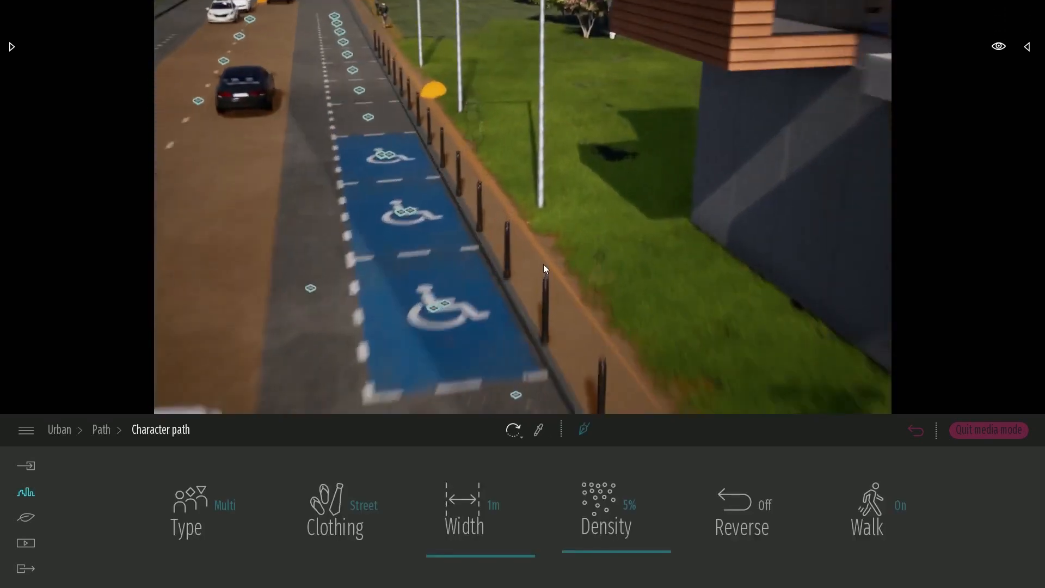
{"action": "right_click_drag", "start_coordinate": [490, 239], "coordinate": [599, 294]}
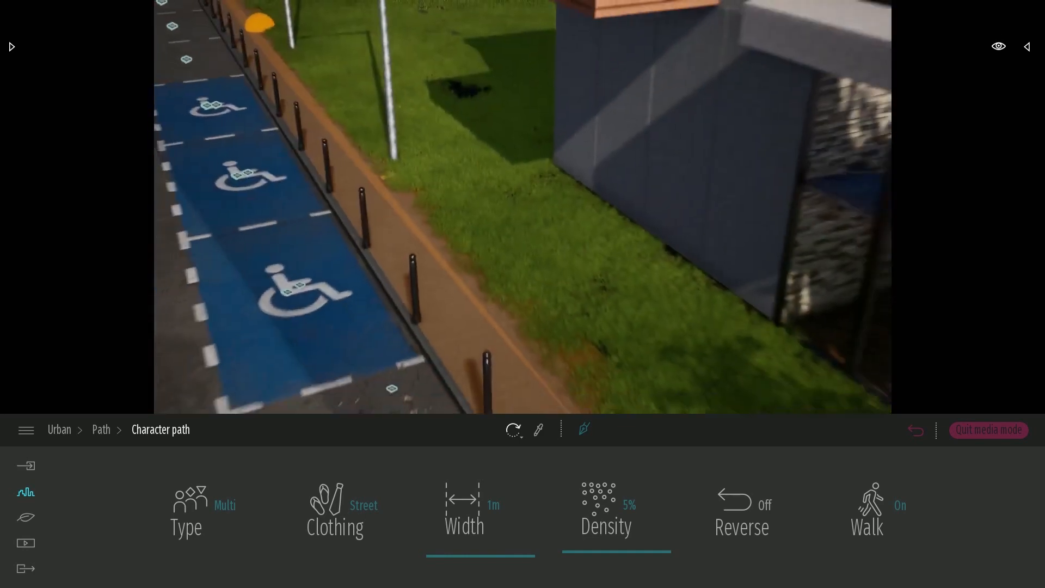
{"action": "key", "text": "s"}
{"action": "left_click", "coordinate": [293, 58]}
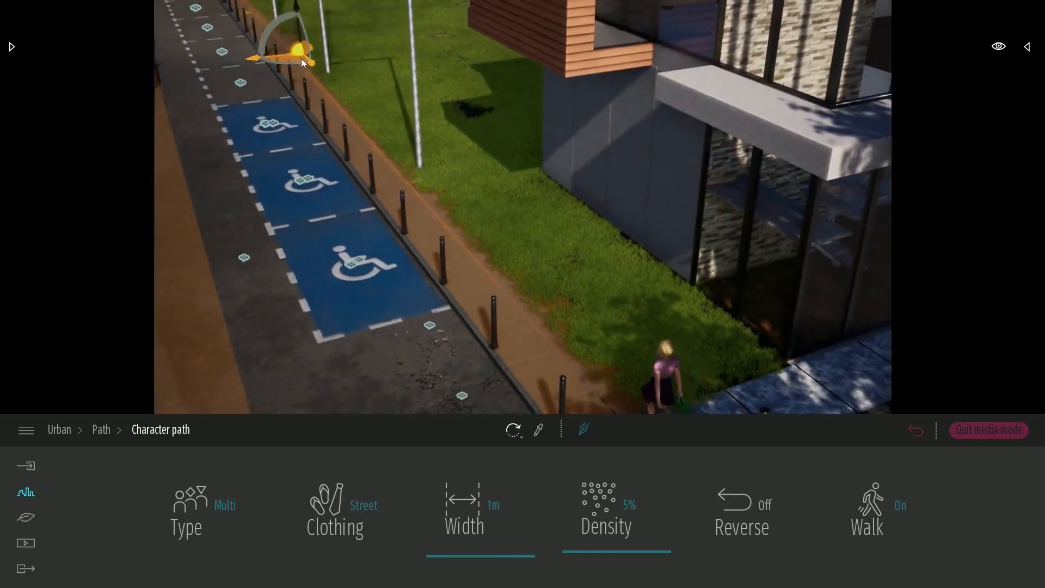
Select the three street lamps along the pavement by the accessible bays and move them together further onto the grass
{"action": "left_click", "coordinate": [327, 63]}
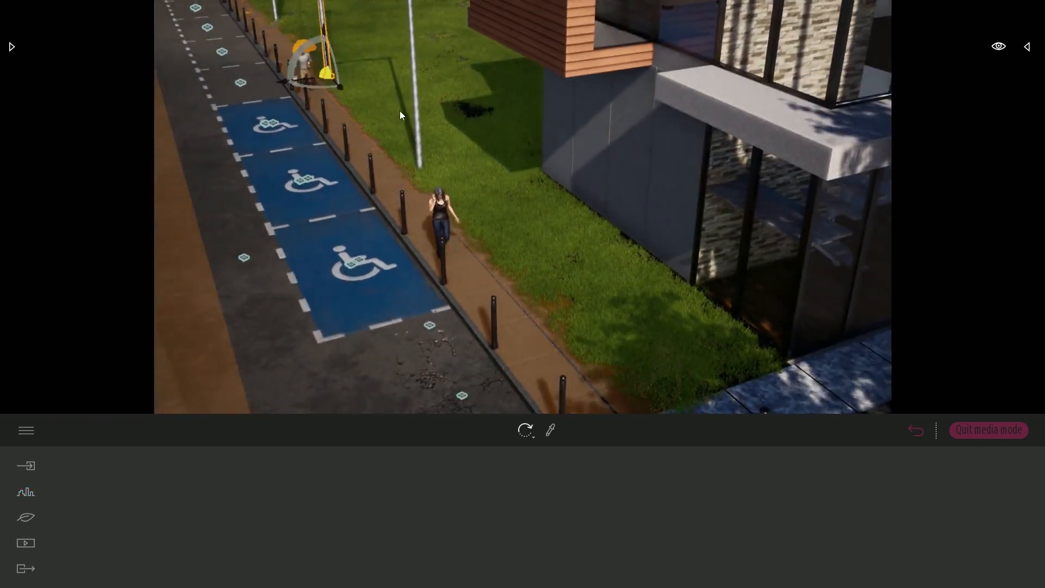
{"action": "left_click", "coordinate": [414, 117], "text": "ctrl"}
{"action": "key", "text": "w"}
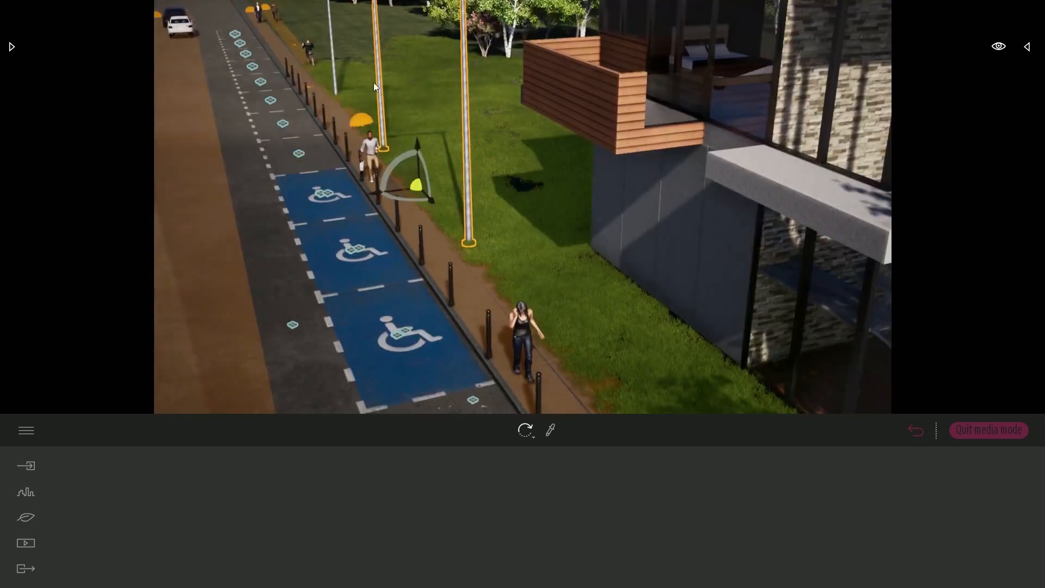
{"action": "left_click", "coordinate": [332, 51], "text": "ctrl"}
{"action": "left_click_drag", "start_coordinate": [346, 153], "coordinate": [369, 153]}
{"action": "key", "text": "Escape"}
Return to the saved Image 01 view and check the pedestrians and street lamps in front of the house
{"action": "key", "text": "s"}
{"action": "right_click_drag", "start_coordinate": [592, 327], "coordinate": [724, 240]}
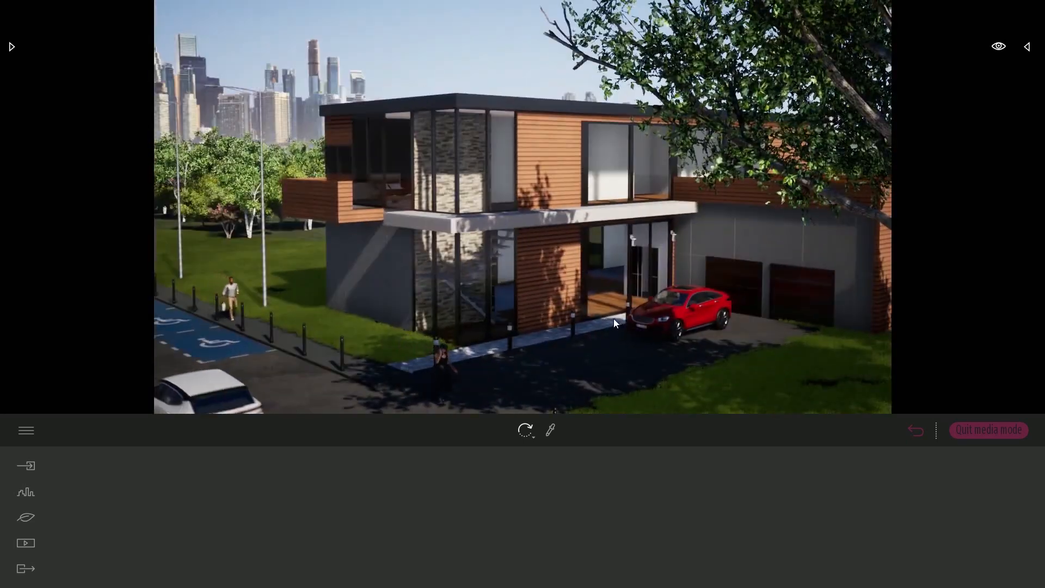
{"action": "mouse_move", "coordinate": [613, 318]}
{"action": "right_mouse_down"}
{"action": "mouse_move", "coordinate": [631, 313]}
{"action": "mouse_move", "coordinate": [617, 318]}
{"action": "right_mouse_up"}
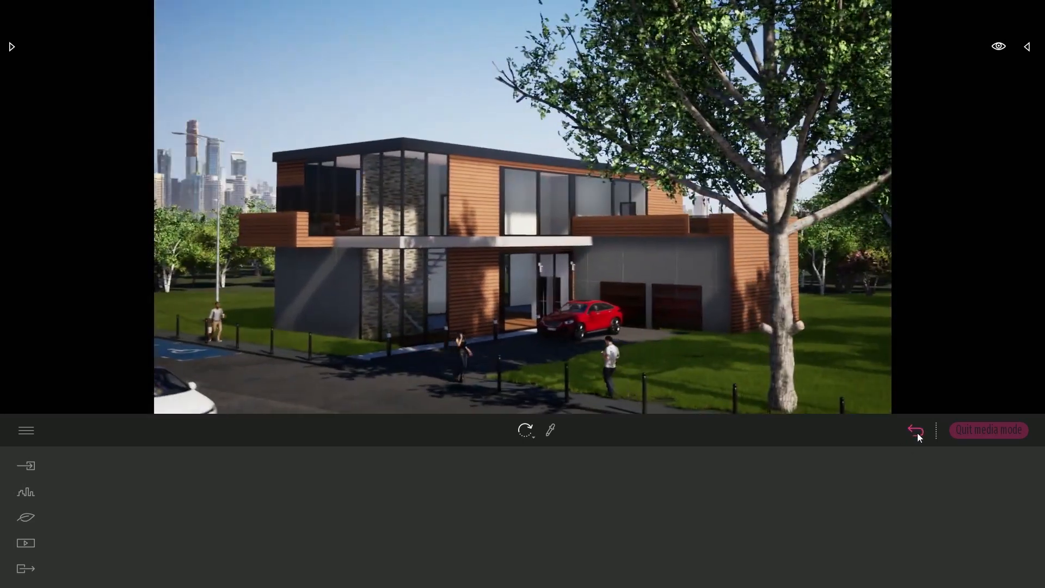
{"action": "left_click", "coordinate": [917, 431]}
{"action": "left_click", "coordinate": [578, 494]}
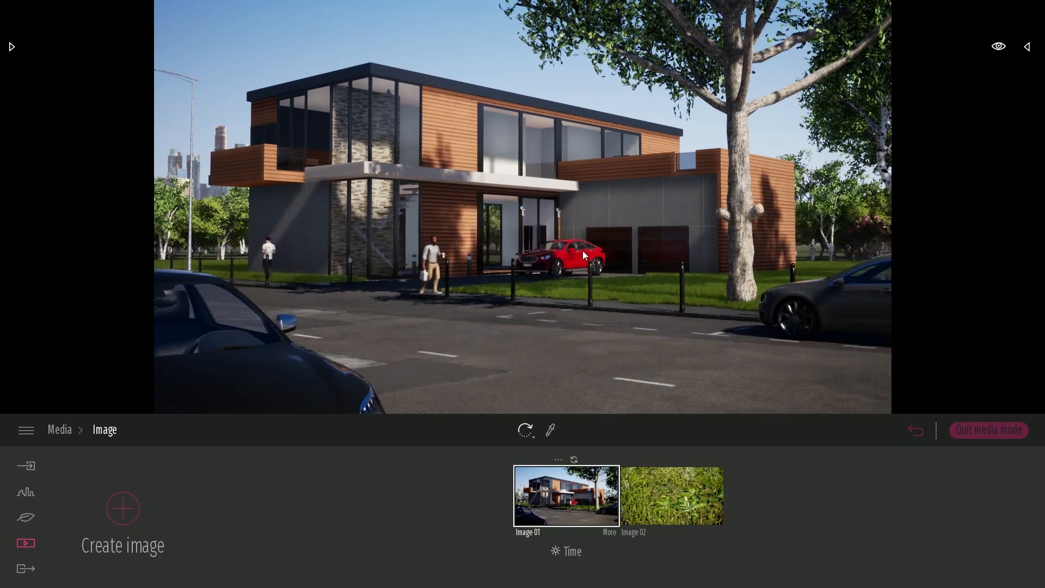
Set the opacity of the upper corner glazing's Translucent_Glass_Gray material to 100% and inspect its reflections up close
{"action": "key", "text": "w"}
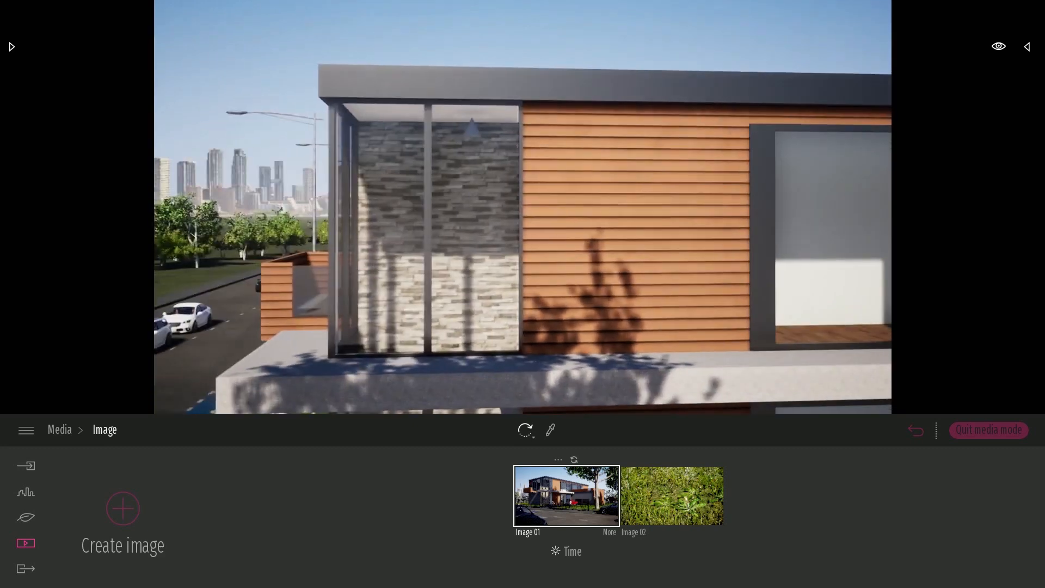
{"action": "left_click", "coordinate": [530, 291]}
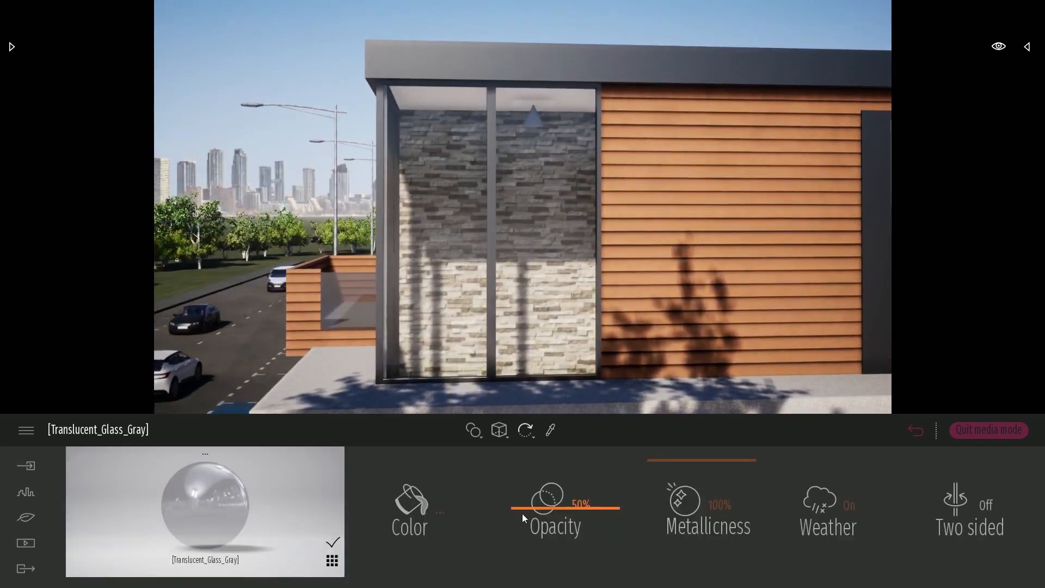
{"action": "left_click_drag", "start_coordinate": [536, 515], "coordinate": [535, 460]}
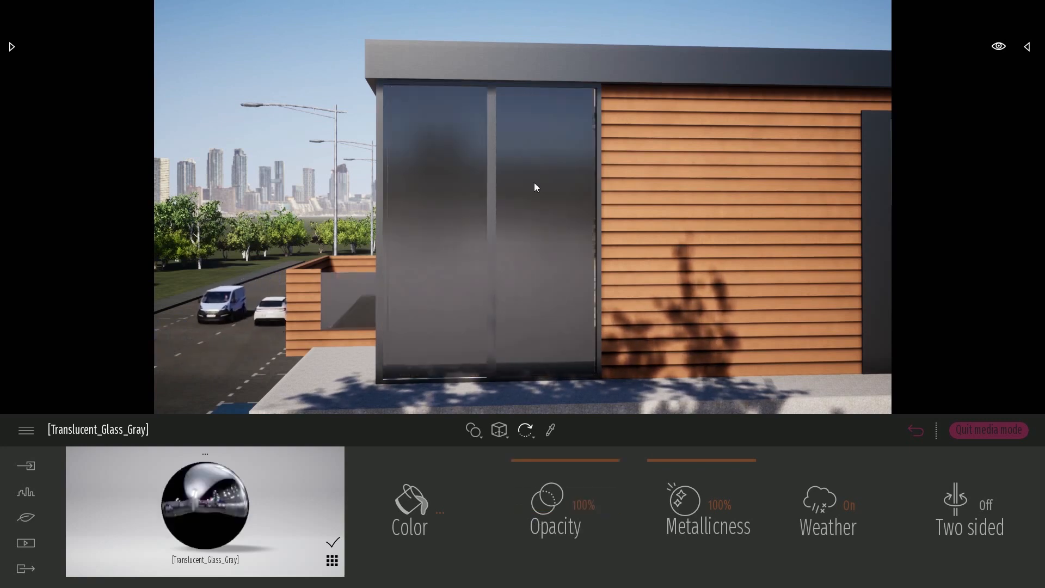
{"action": "scroll", "coordinate": [534, 184], "scroll_direction": "up", "scroll_amount": 3}
{"action": "scroll", "coordinate": [549, 218], "scroll_direction": "up", "scroll_amount": 4}
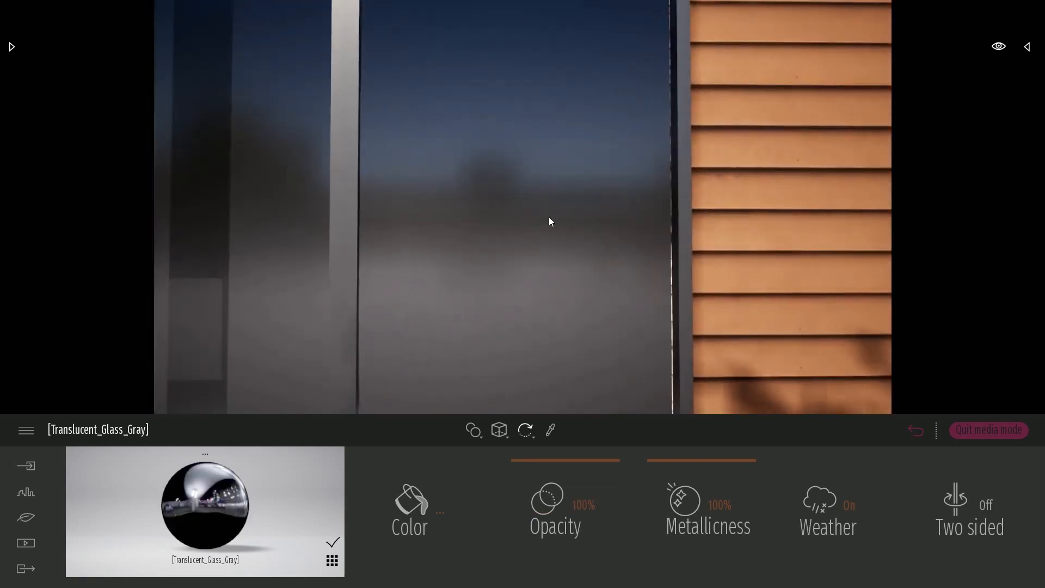
{"action": "scroll", "coordinate": [554, 217], "scroll_direction": "up", "scroll_amount": 3}
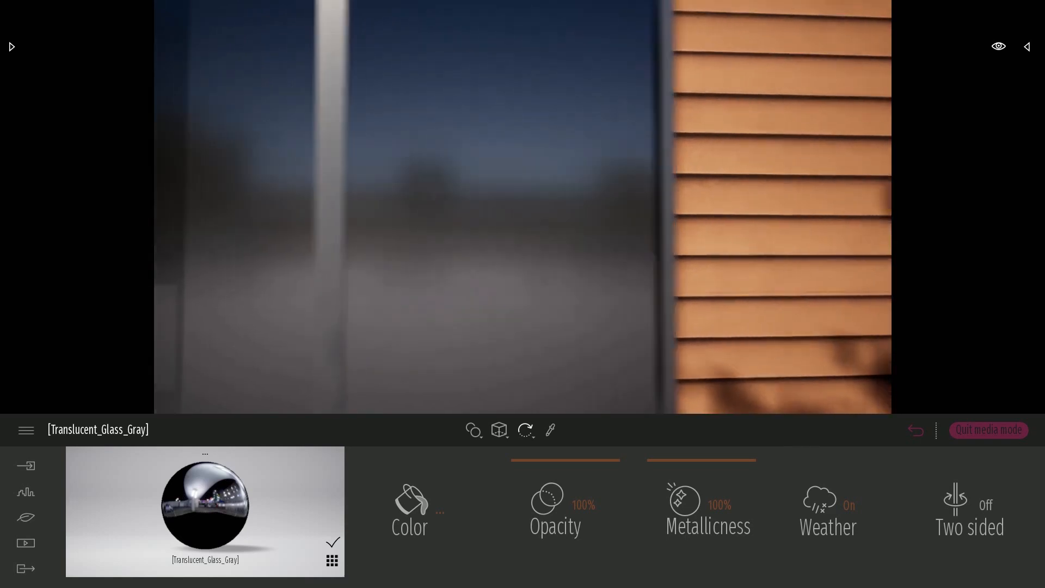
{"action": "scroll", "coordinate": [562, 224], "scroll_direction": "up", "scroll_amount": 2}
{"action": "middle_click_drag", "start_coordinate": [560, 285], "coordinate": [521, 270]}
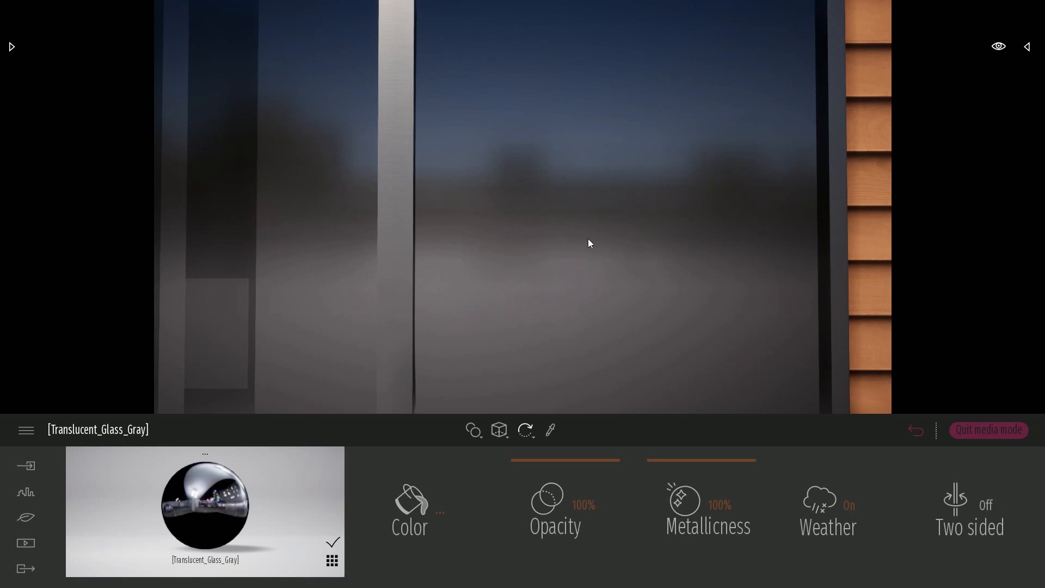
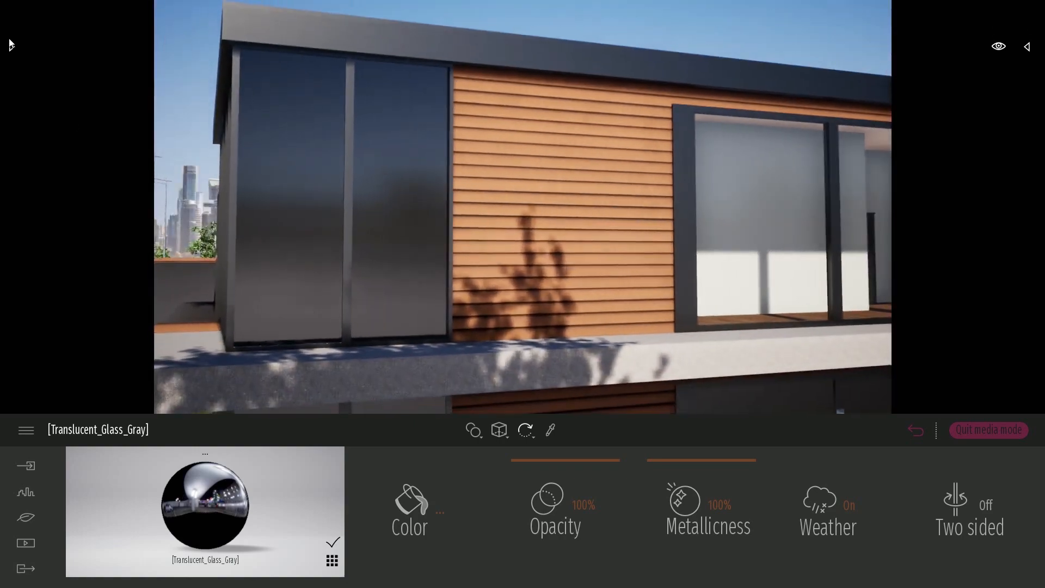
Place a Box Reflection Probe from the library on the upper corner glazing and inspect the reflection in the panes
{"action": "left_click", "coordinate": [11, 45]}
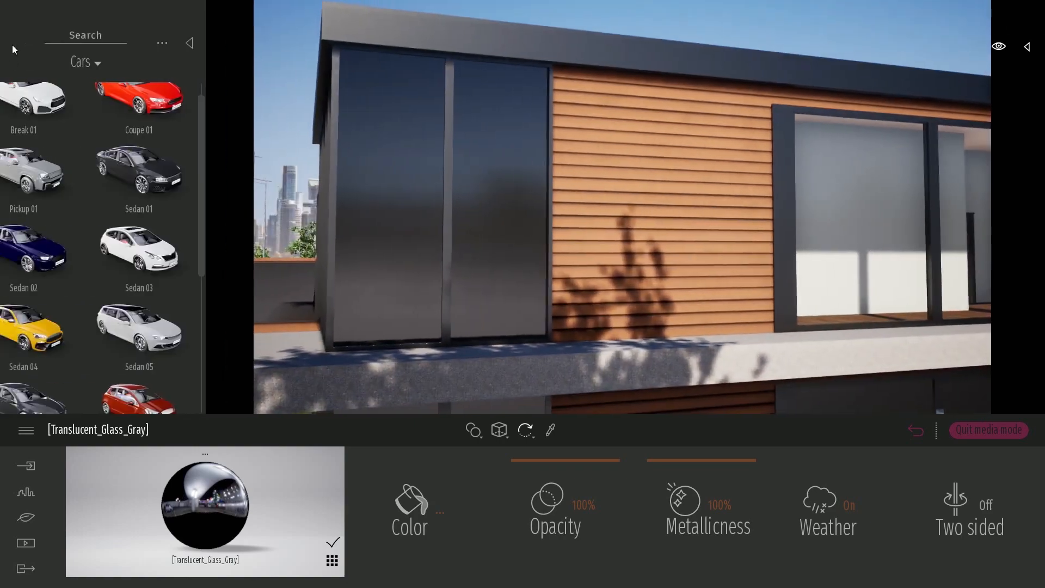
{"action": "left_click", "coordinate": [18, 60]}
{"action": "left_click", "coordinate": [18, 61]}
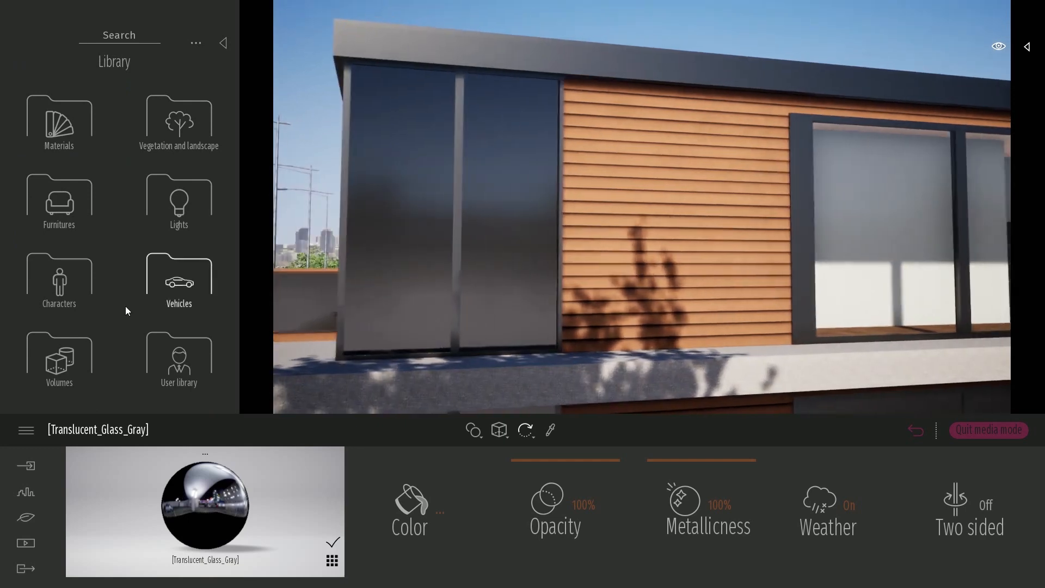
{"action": "left_click", "coordinate": [74, 381]}
{"action": "left_click", "coordinate": [198, 217]}
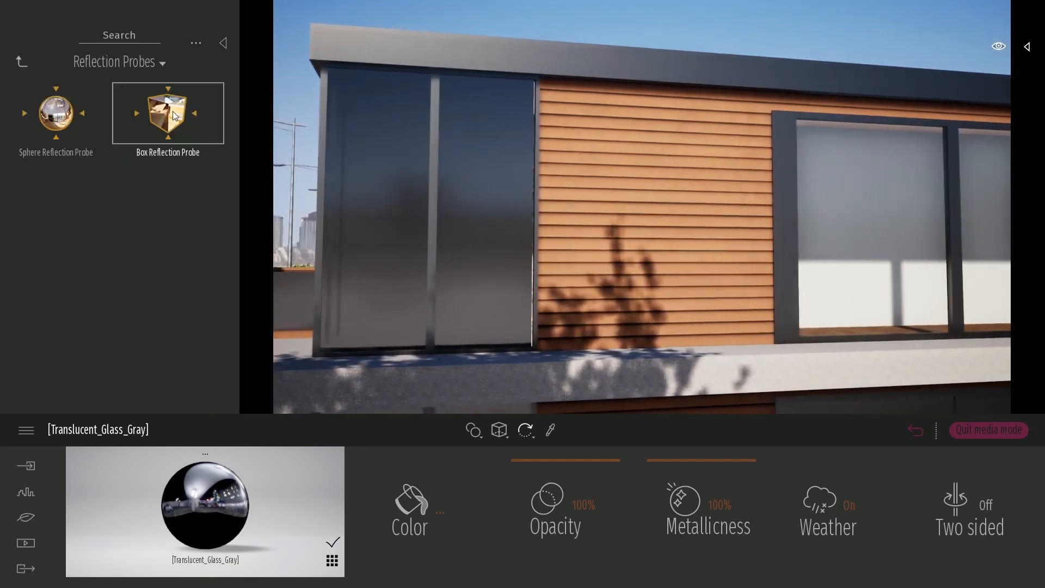
{"action": "left_click_drag", "start_coordinate": [166, 115], "coordinate": [484, 269]}
{"action": "right_click_drag", "start_coordinate": [564, 340], "coordinate": [629, 288]}
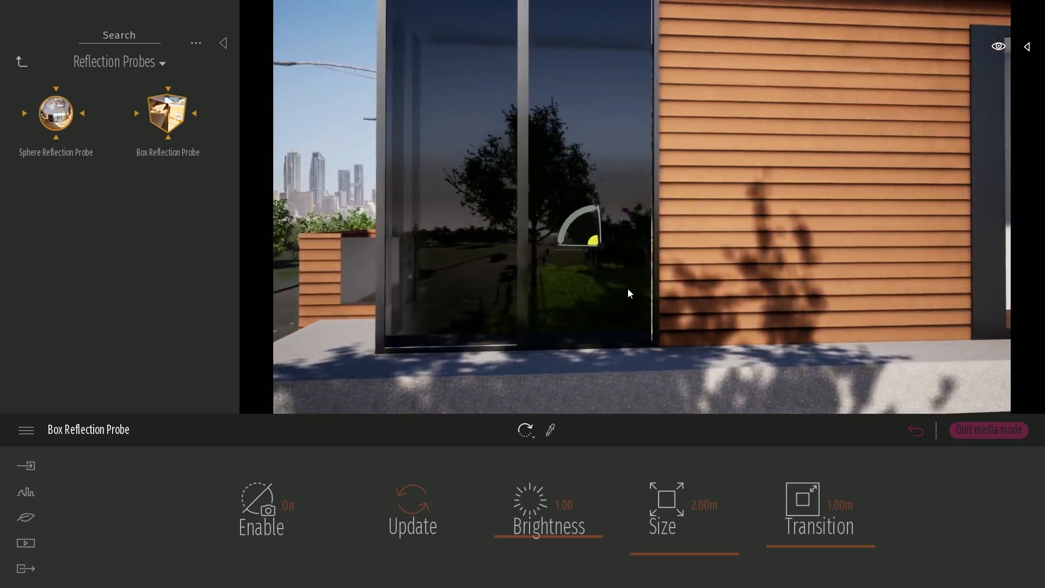
{"action": "right_click_drag", "start_coordinate": [628, 289], "coordinate": [674, 290]}
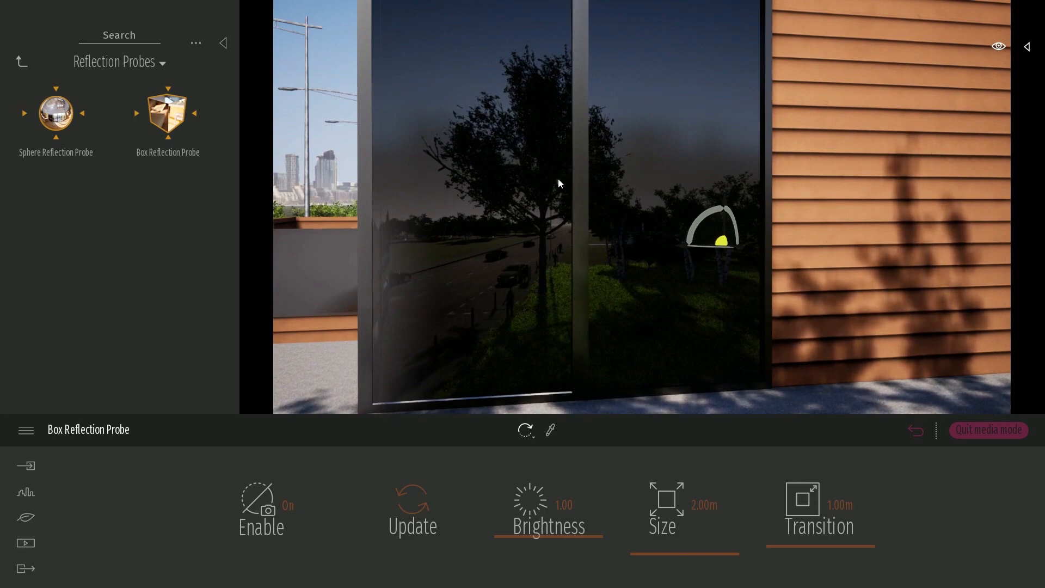
Move the box reflection probe along the facade to the large upper window and set its size to 7.68 m
{"action": "key", "text": "s"}
{"action": "right_click_drag", "start_coordinate": [598, 192], "coordinate": [703, 197]}
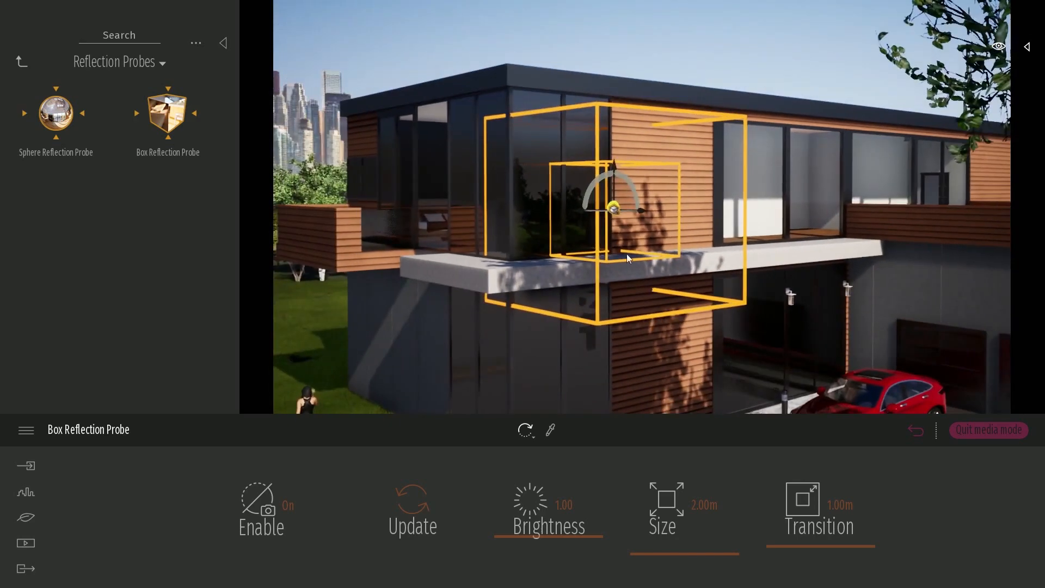
{"action": "right_click_drag", "start_coordinate": [626, 254], "coordinate": [449, 141]}
{"action": "key", "text": "d"}
{"action": "left_click_drag", "start_coordinate": [449, 142], "coordinate": [552, 160]}
{"action": "left_click_drag", "start_coordinate": [699, 553], "coordinate": [691, 543]}
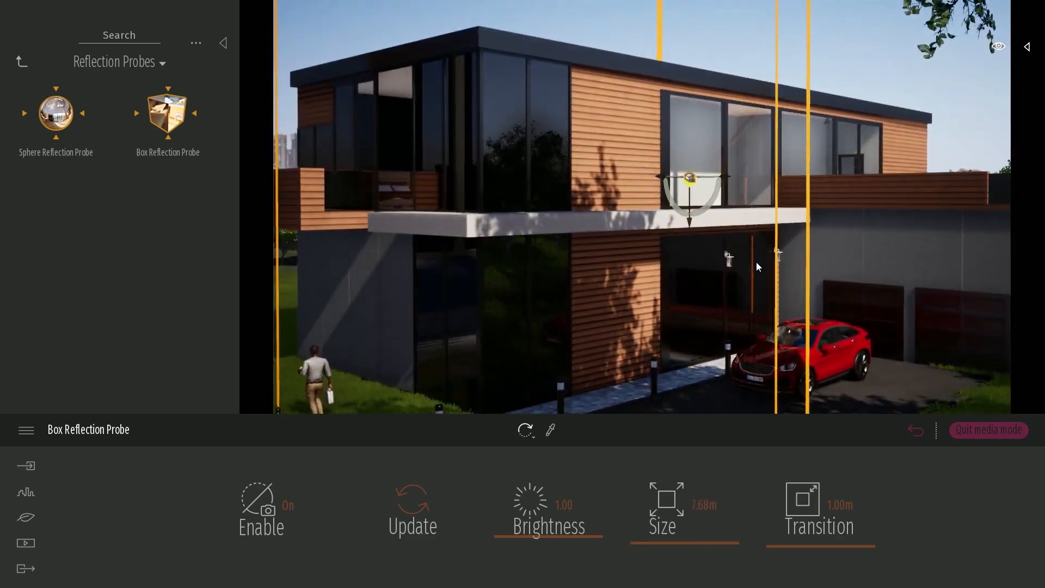
{"action": "left_click", "coordinate": [756, 262]}
Sample the corner glazing's Translucent_Glass_Gray material and set its opacity to 15%
{"action": "middle_click_drag", "start_coordinate": [756, 261], "coordinate": [652, 198], "text": "shift"}
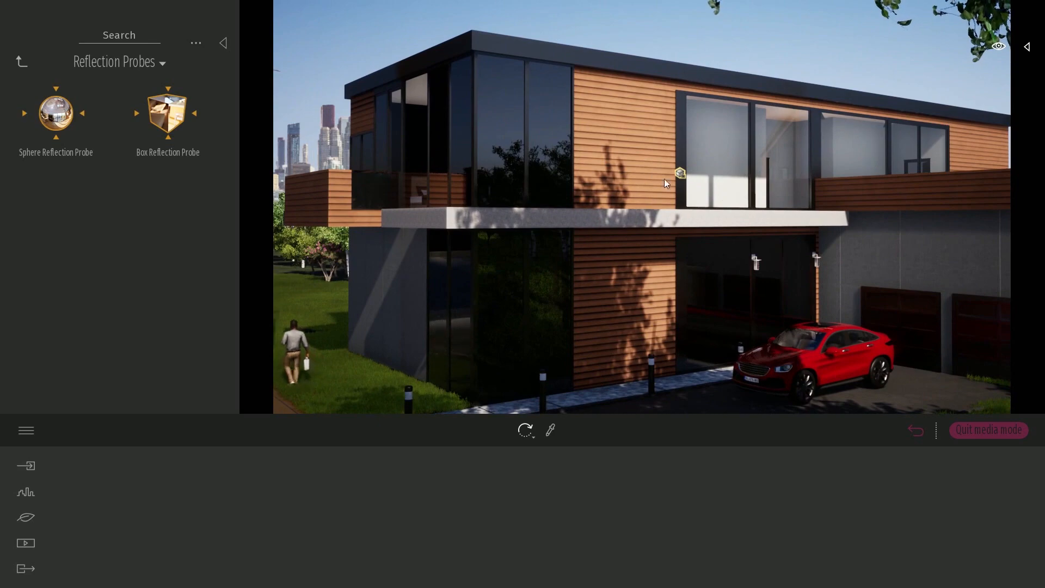
{"action": "key", "text": "w"}
{"action": "mouse_move", "coordinate": [695, 181]}
{"action": "right_mouse_down"}
{"action": "mouse_move", "coordinate": [722, 178]}
{"action": "mouse_move", "coordinate": [680, 205]}
{"action": "mouse_move", "coordinate": [697, 202]}
{"action": "right_mouse_up"}
{"action": "key", "text": "a"}
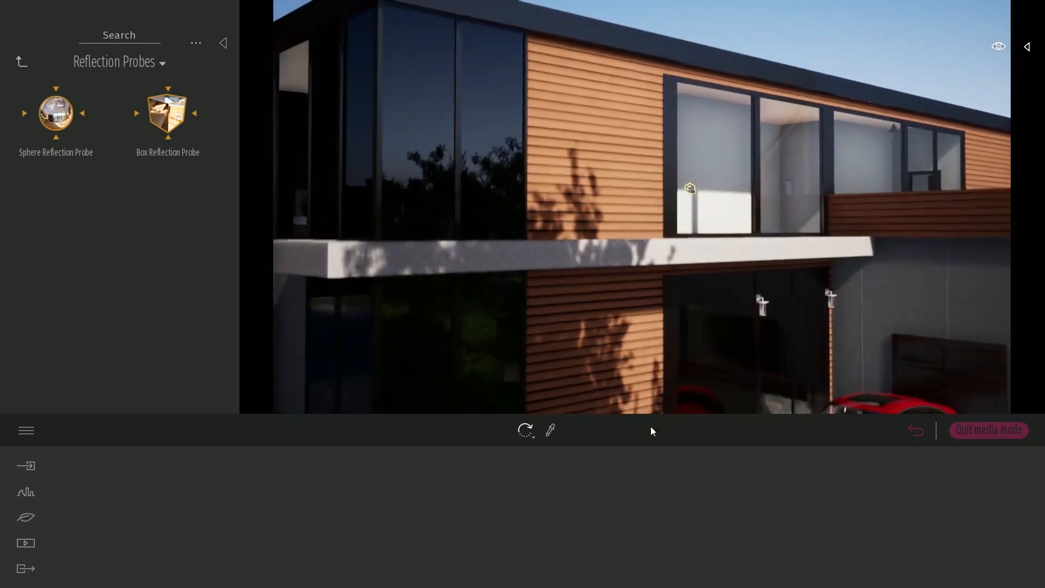
{"action": "left_click", "coordinate": [551, 429]}
{"action": "left_click", "coordinate": [574, 149]}
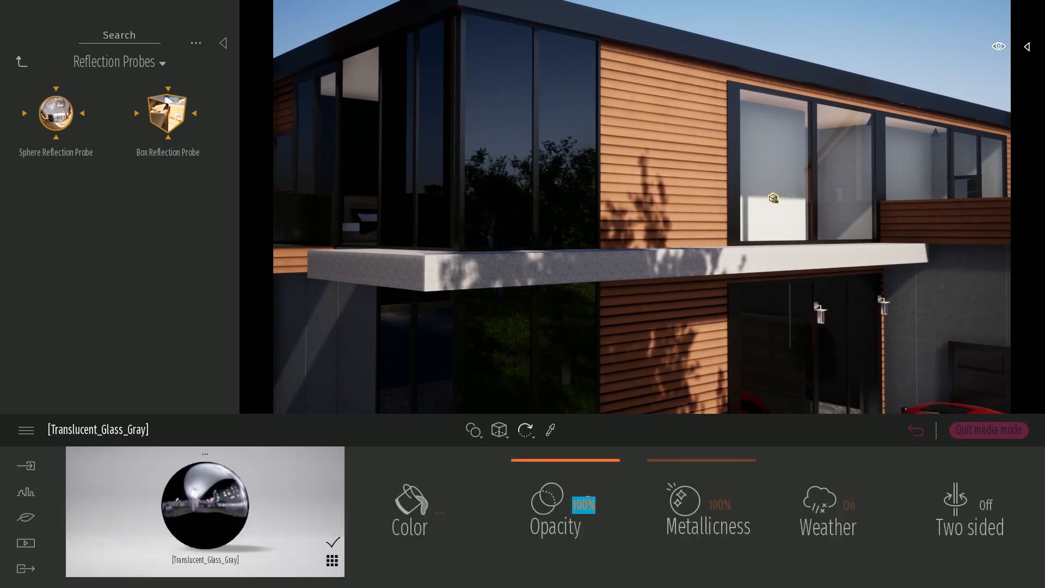
{"action": "key", "text": "Return"}
{"action": "scroll", "coordinate": [667, 241], "scroll_direction": "down", "scroll_amount": 3}
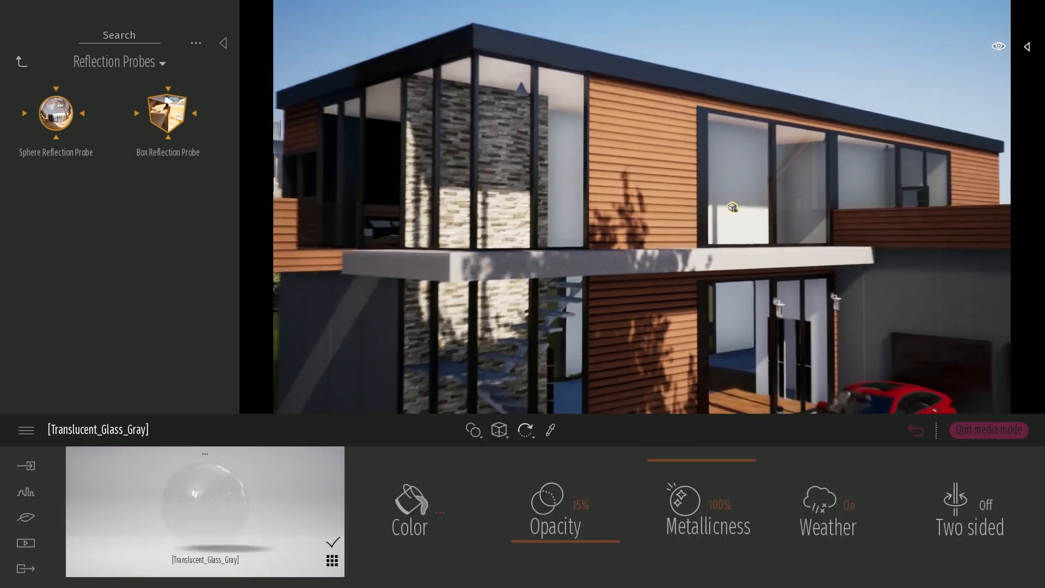
Raise the glass material's opacity to 56% and inspect the reflections in the corner glazing
{"action": "left_click_drag", "start_coordinate": [569, 542], "coordinate": [561, 505]}
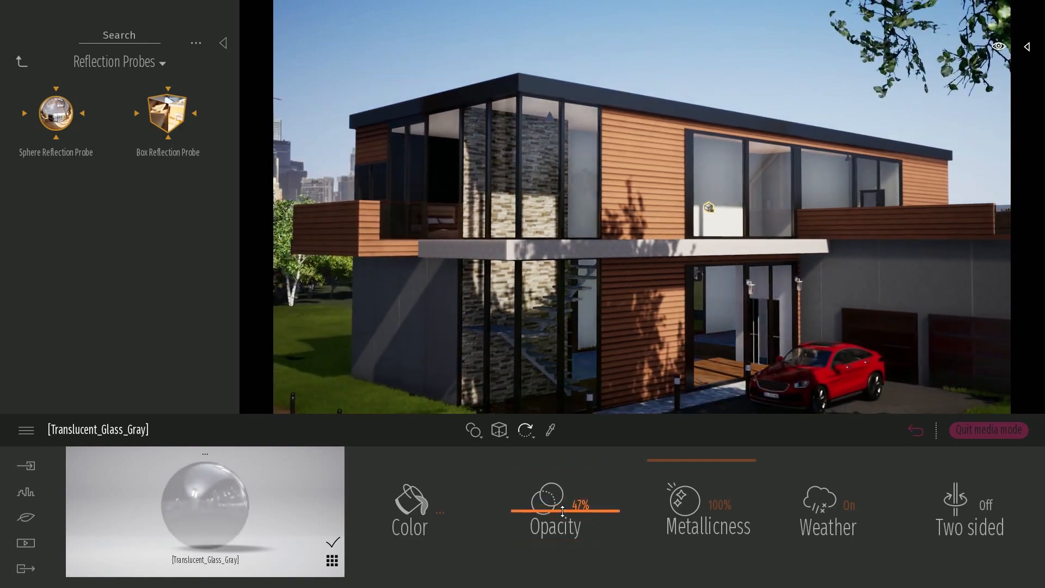
{"action": "scroll", "coordinate": [674, 231], "scroll_direction": "down", "scroll_amount": 3}
{"action": "middle_click_drag", "start_coordinate": [675, 231], "coordinate": [620, 193]}
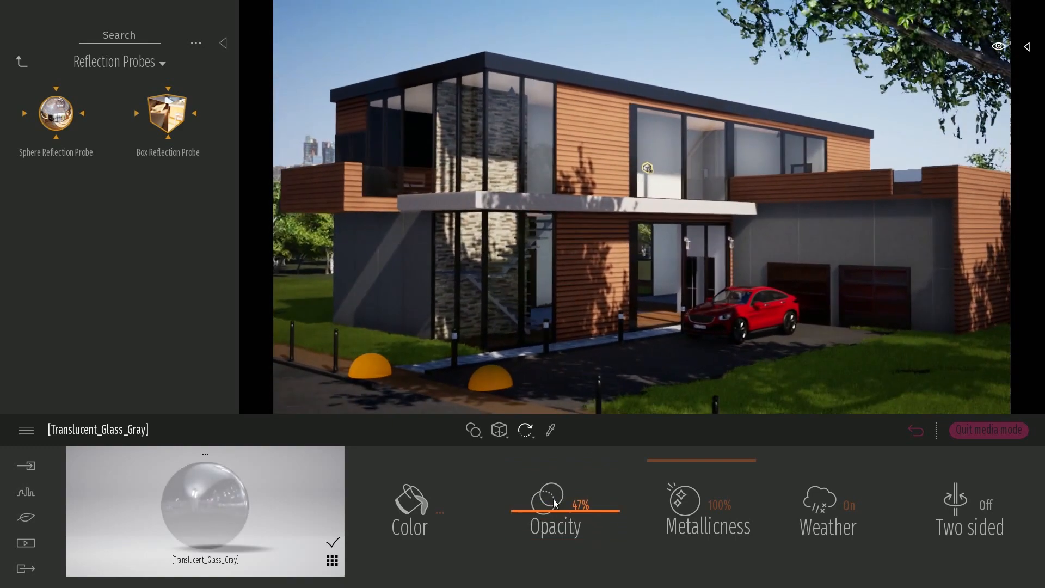
{"action": "left_click_drag", "start_coordinate": [554, 500], "coordinate": [552, 502]}
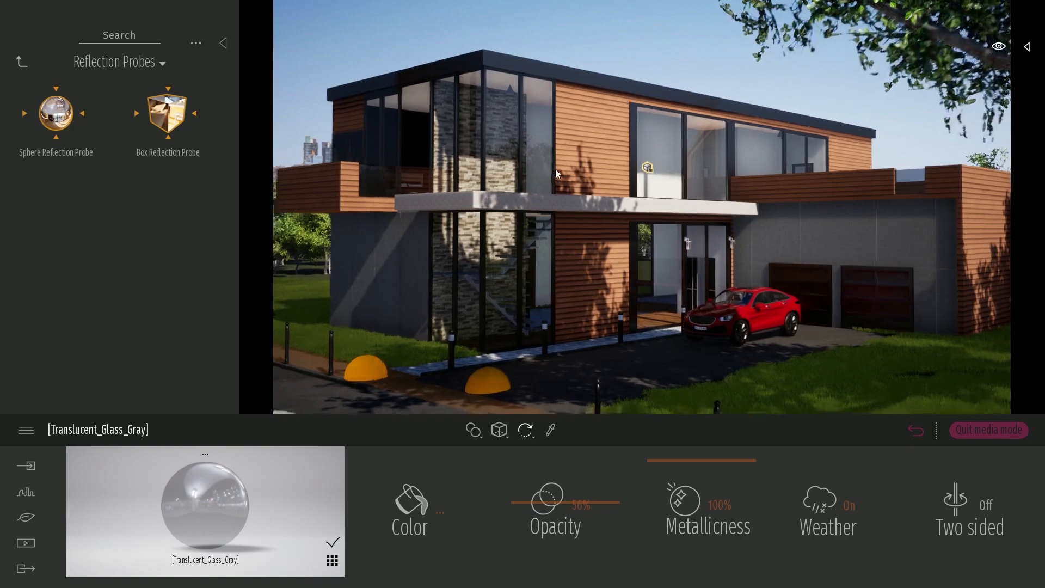
{"action": "scroll", "coordinate": [555, 168], "scroll_direction": "up", "scroll_amount": 5}
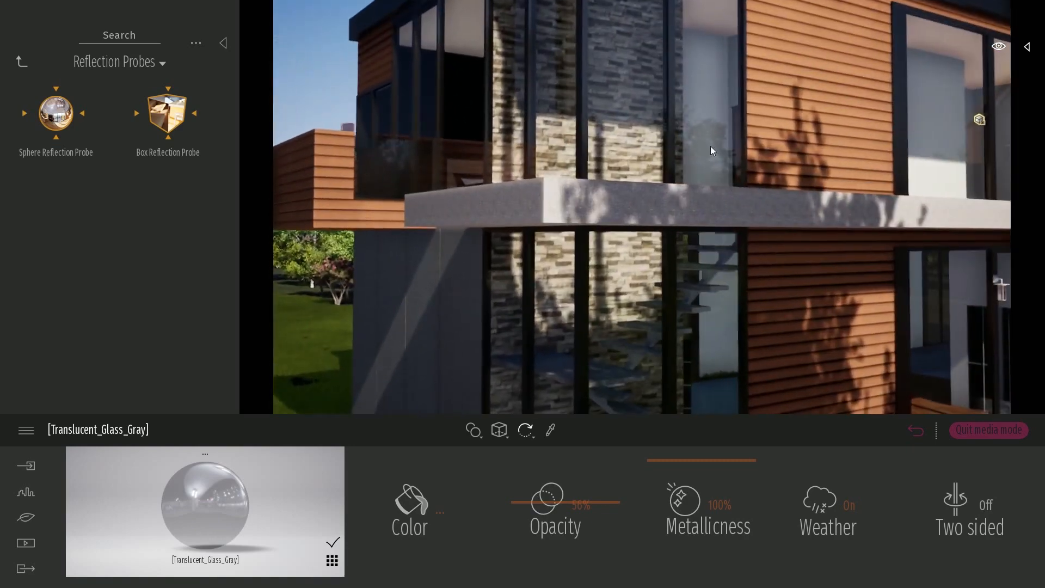
Place two Adil characters from the Humans library on the roof terrace, facing each other
{"action": "middle_click_drag", "start_coordinate": [711, 151], "coordinate": [580, 111]}
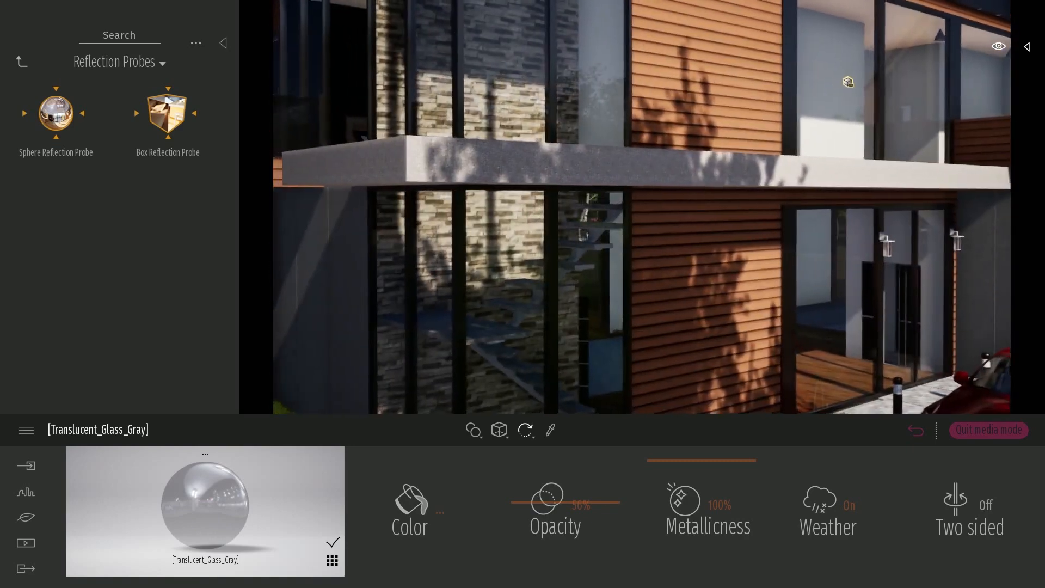
{"action": "scroll", "coordinate": [577, 279], "scroll_direction": "down", "scroll_amount": 5}
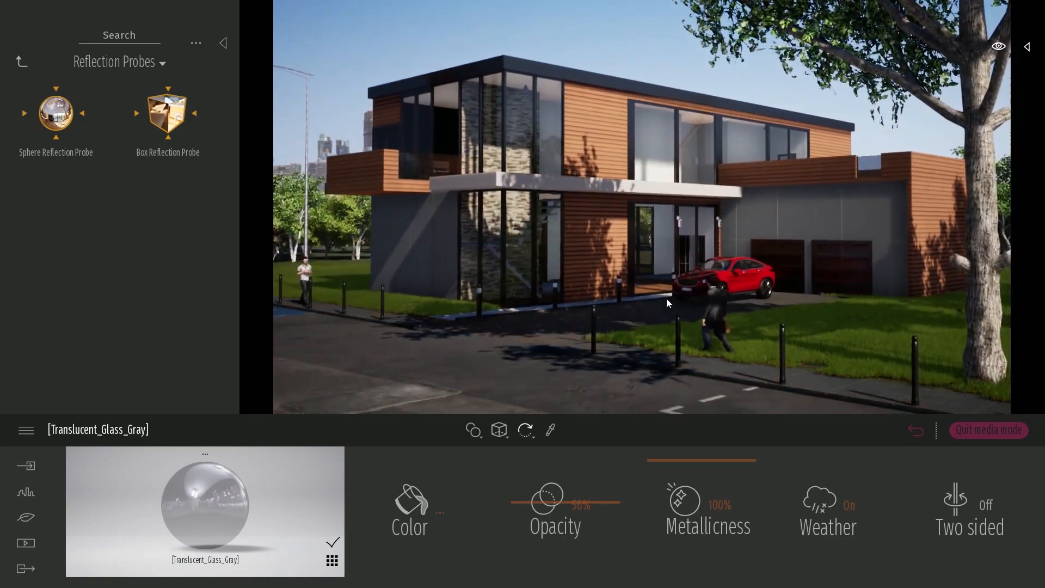
{"action": "scroll", "coordinate": [670, 297], "scroll_direction": "down", "scroll_amount": 2}
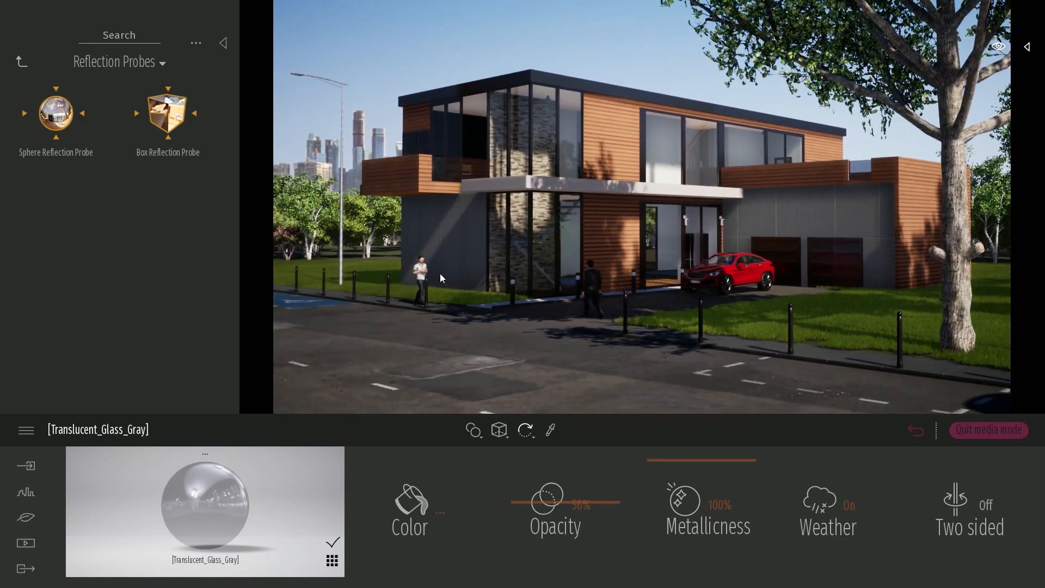
{"action": "middle_click_drag", "start_coordinate": [440, 278], "coordinate": [476, 294], "text": "shift"}
{"action": "left_click", "coordinate": [20, 62]}
{"action": "middle_click_drag", "start_coordinate": [479, 245], "coordinate": [463, 245], "text": "shift"}
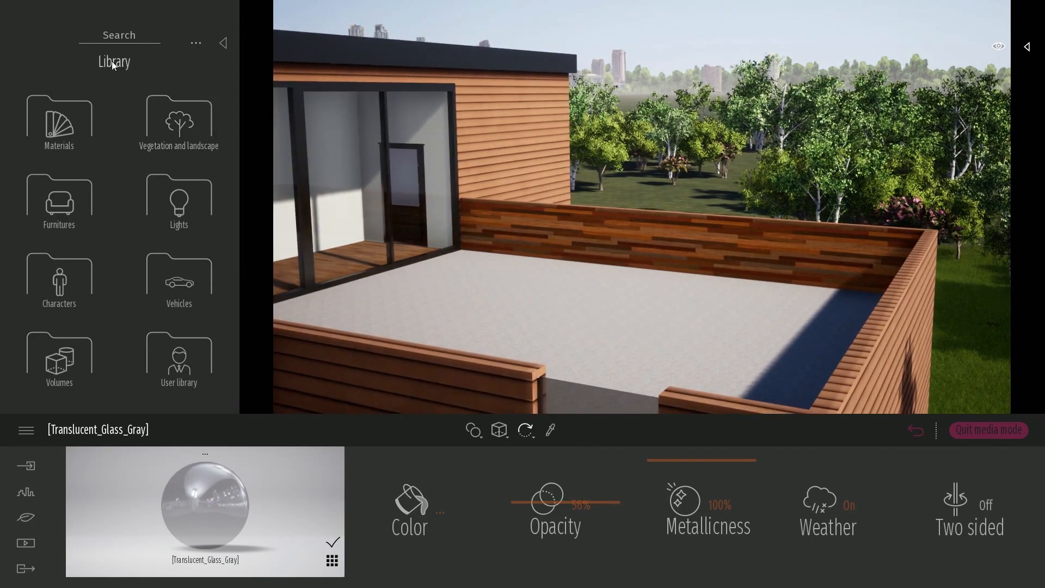
{"action": "left_click", "coordinate": [62, 285]}
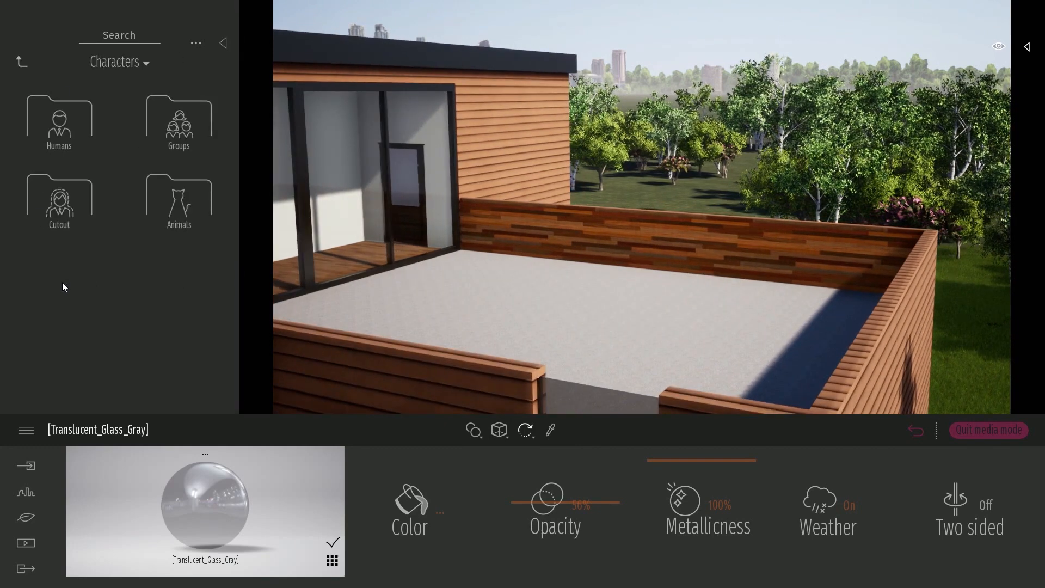
{"action": "left_click", "coordinate": [59, 117]}
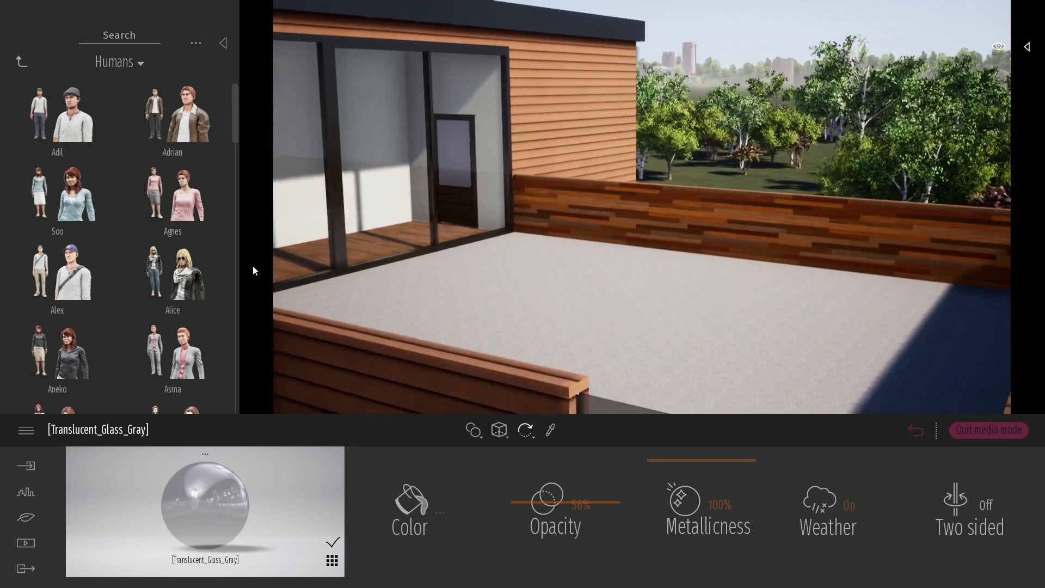
{"action": "left_click", "coordinate": [43, 103]}
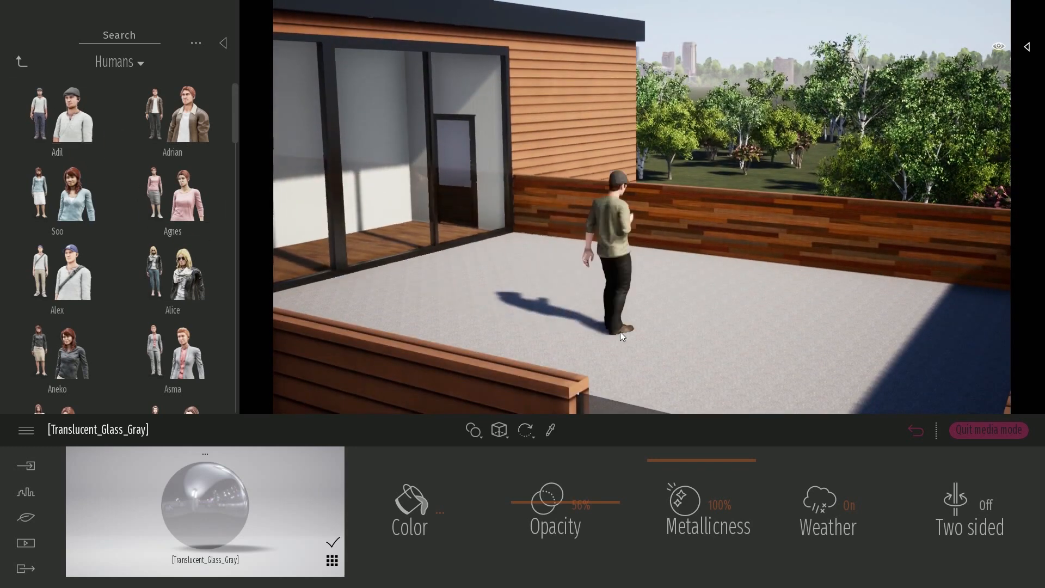
{"action": "left_click", "coordinate": [618, 302]}
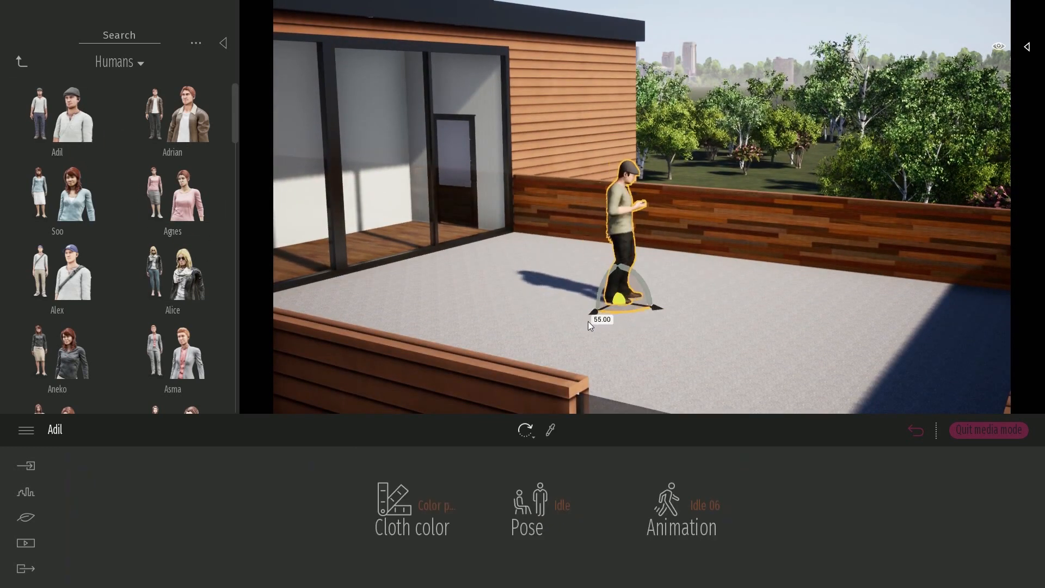
{"action": "left_click", "coordinate": [700, 328]}
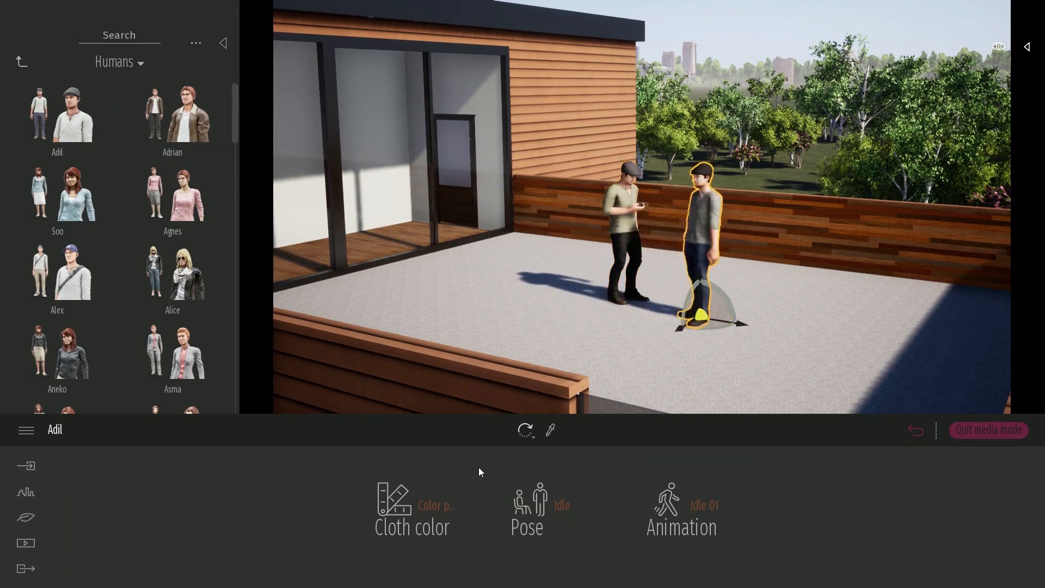
Set the second Adil character's cloth color to Color preset 5 and try its Sitting, Lying and Dancing poses
{"action": "left_click", "coordinate": [386, 500]}
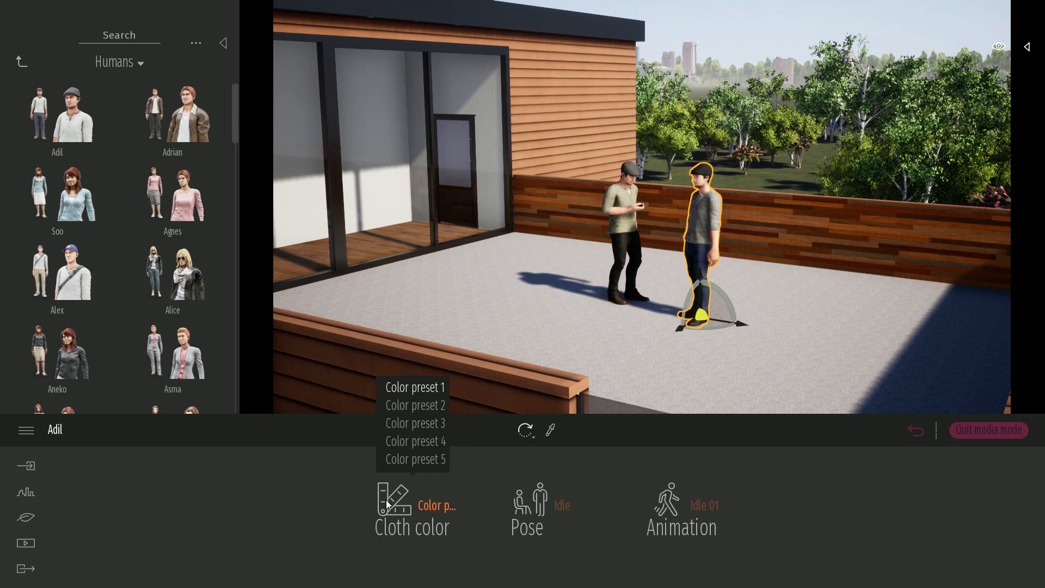
{"action": "left_click", "coordinate": [416, 445]}
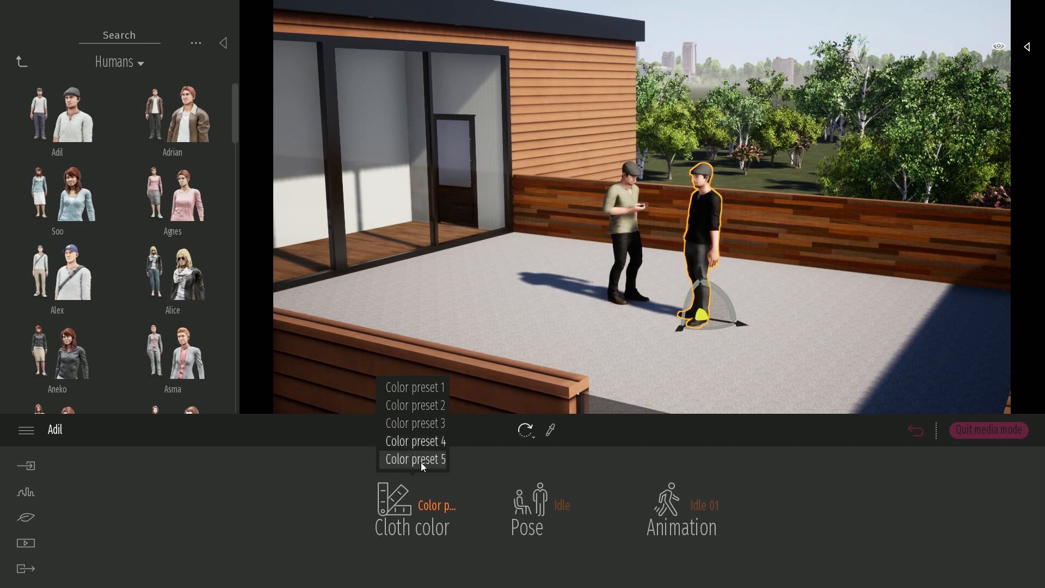
{"action": "left_click", "coordinate": [551, 507]}
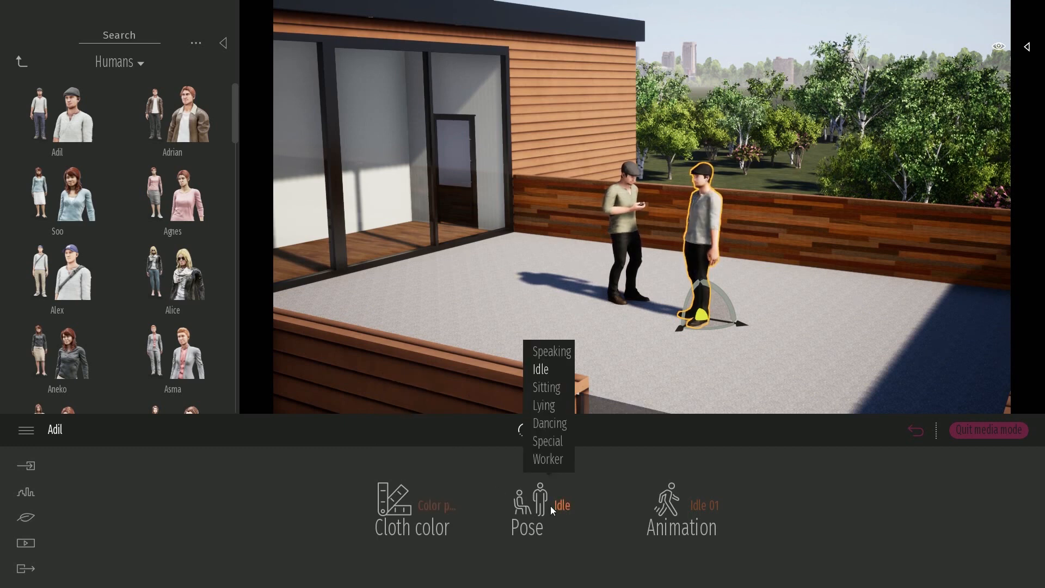
{"action": "left_click", "coordinate": [550, 388]}
{"action": "left_click", "coordinate": [552, 407]}
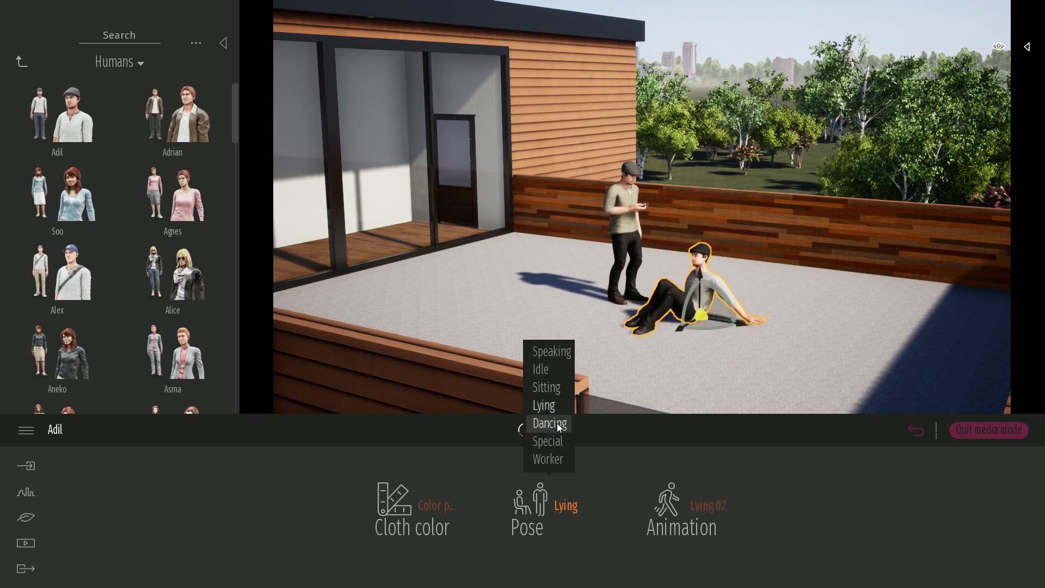
{"action": "left_click", "coordinate": [550, 424]}
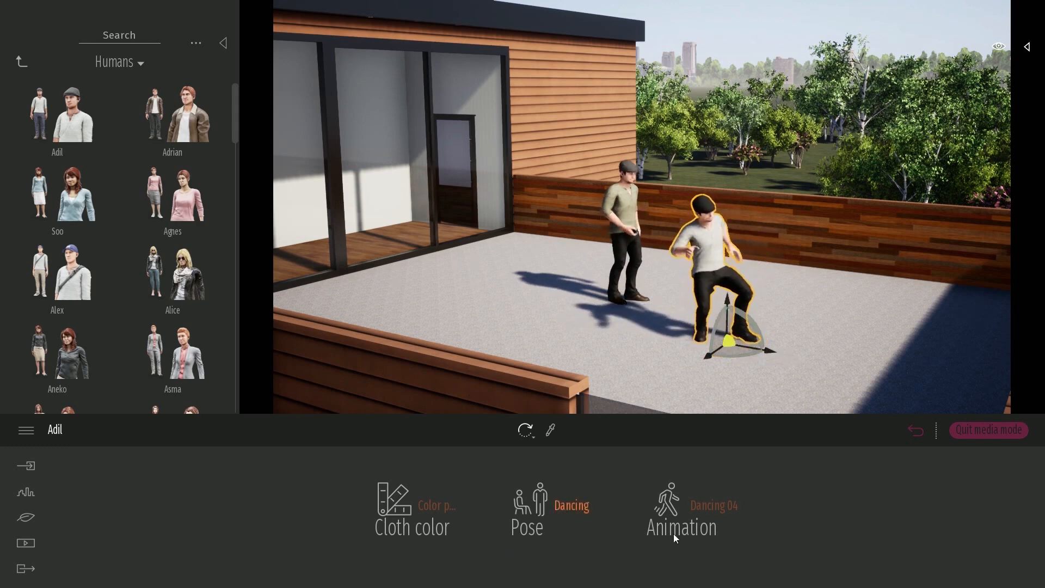
Try the Dancing 02 animation on the second character and switch its pose to Idle
{"action": "left_click", "coordinate": [560, 504]}
{"action": "left_click", "coordinate": [697, 505]}
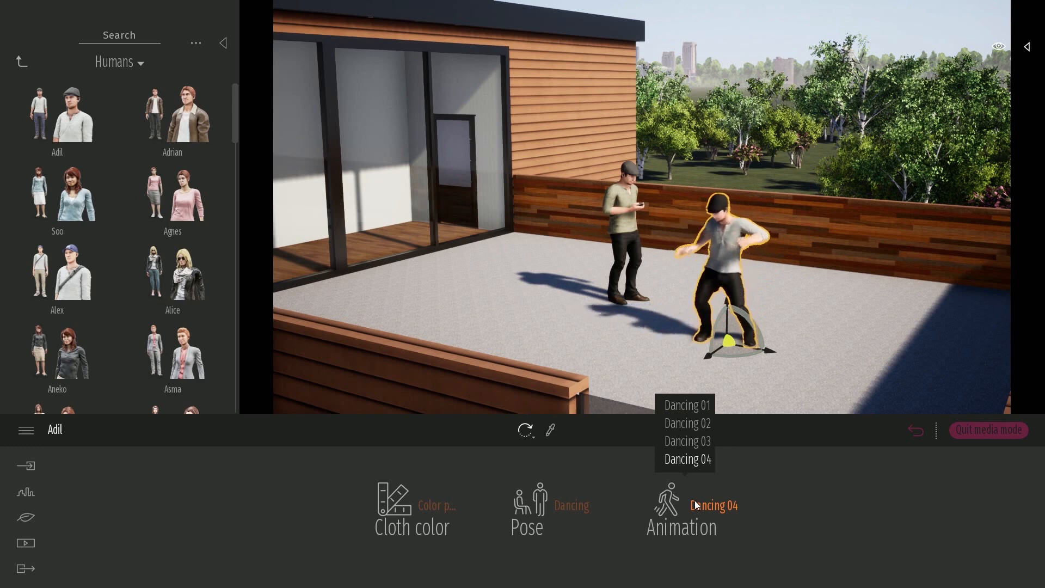
{"action": "left_click", "coordinate": [702, 423]}
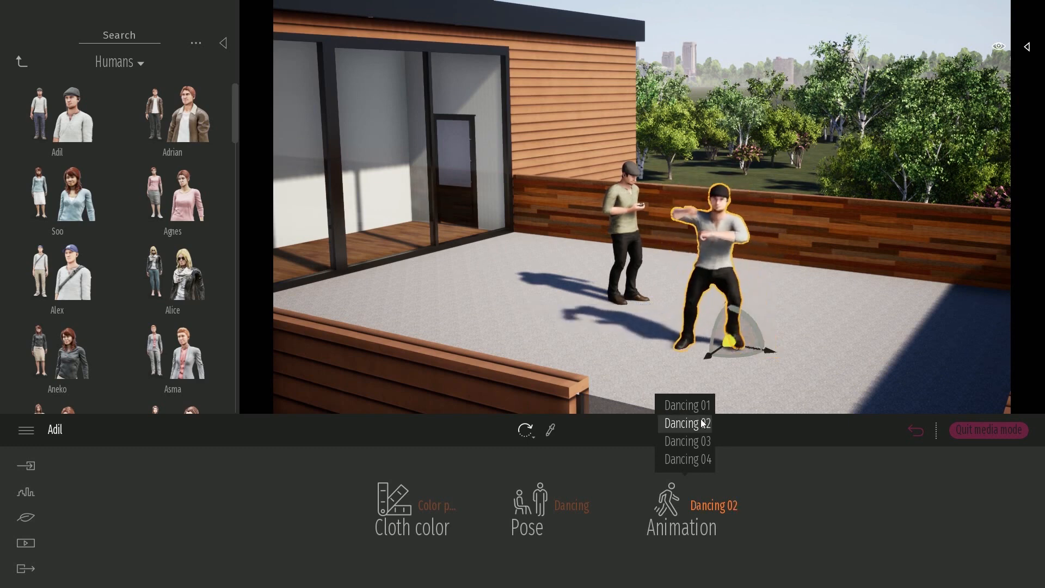
{"action": "left_click", "coordinate": [534, 524]}
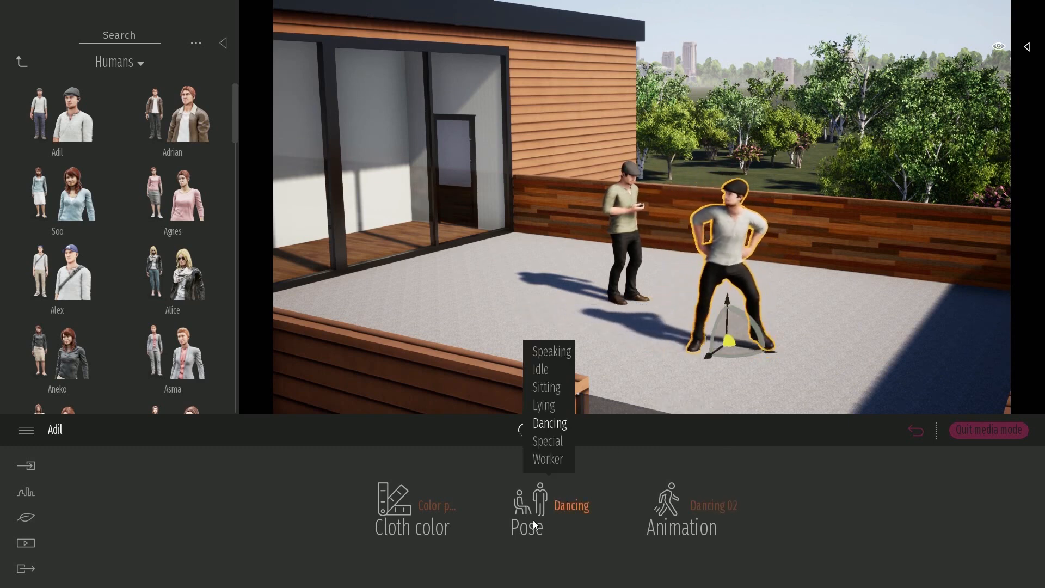
{"action": "left_click", "coordinate": [541, 370]}
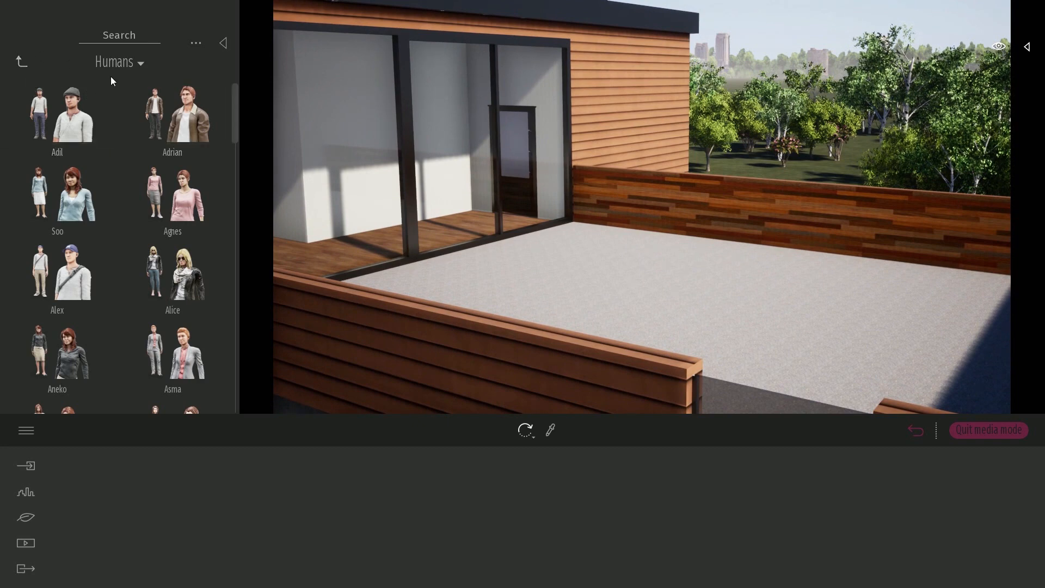
Place several Group02 people groups from the Groups library across the roof terrace
{"action": "left_click", "coordinate": [19, 59]}
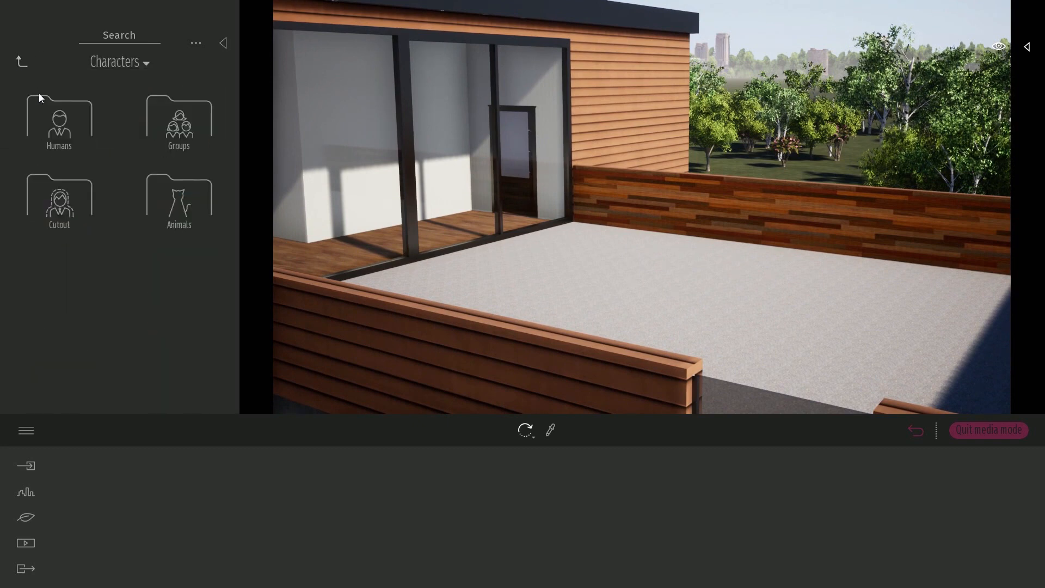
{"action": "left_click", "coordinate": [179, 115]}
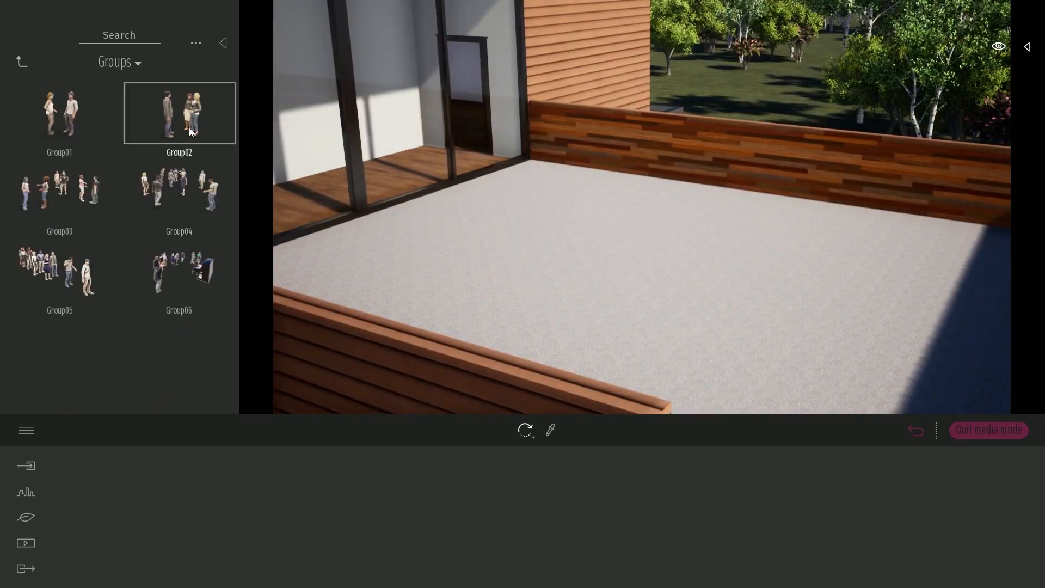
{"action": "left_click", "coordinate": [192, 111]}
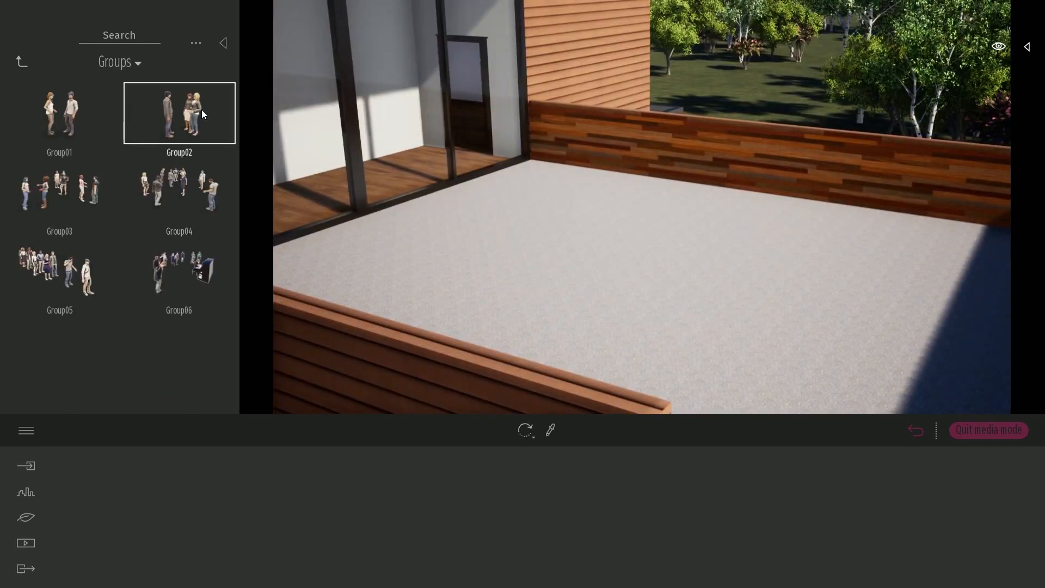
{"action": "left_click", "coordinate": [547, 208]}
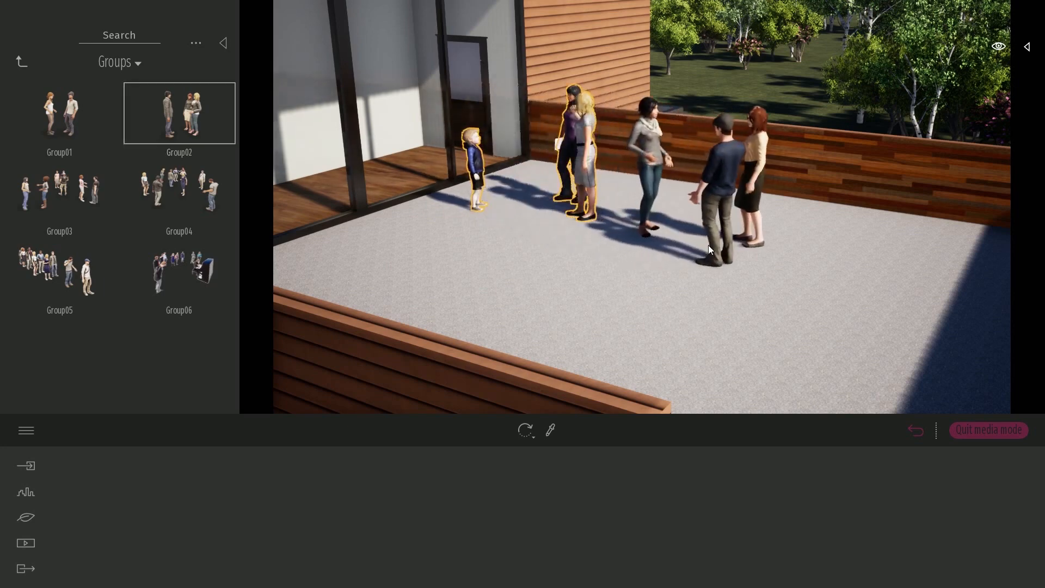
{"action": "left_click", "coordinate": [894, 266]}
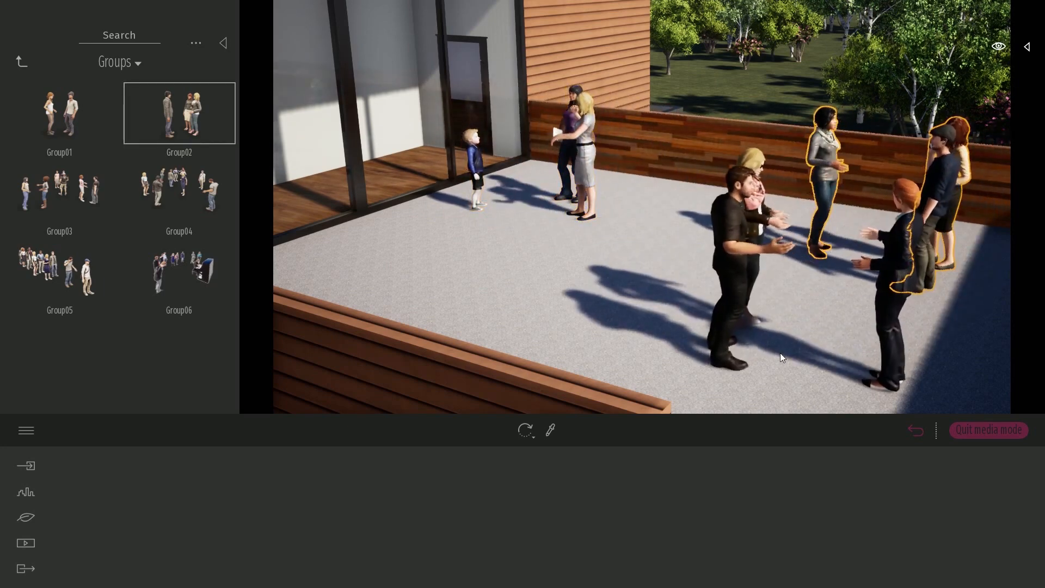
{"action": "left_click", "coordinate": [782, 361]}
{"action": "left_click", "coordinate": [527, 338]}
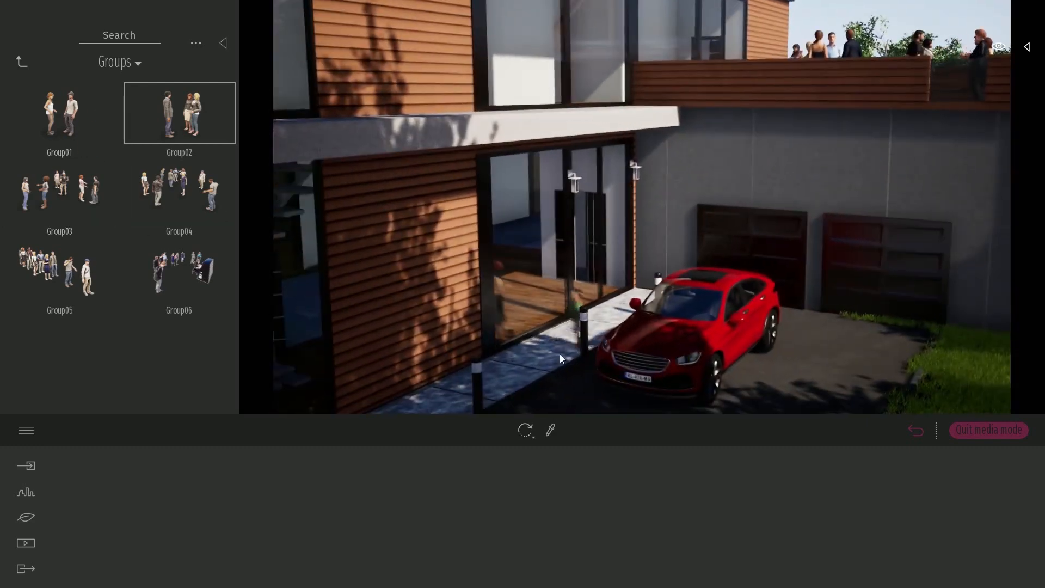
Place a Group02 people group, move it to the entrance door beside the red car, and return to the Image 01 view
{"action": "left_click", "coordinate": [533, 385]}
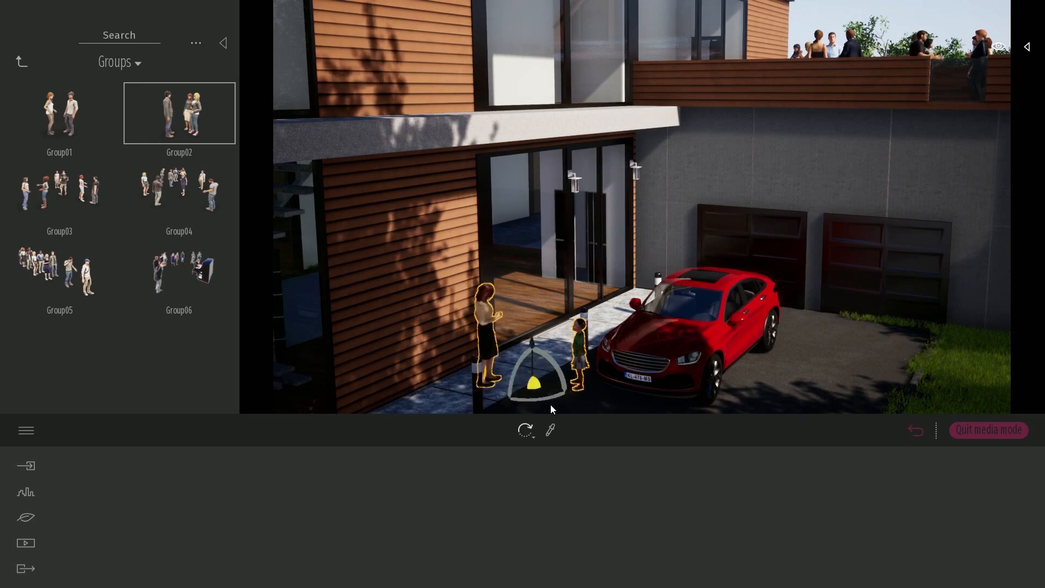
{"action": "left_click_drag", "start_coordinate": [544, 403], "coordinate": [615, 334]}
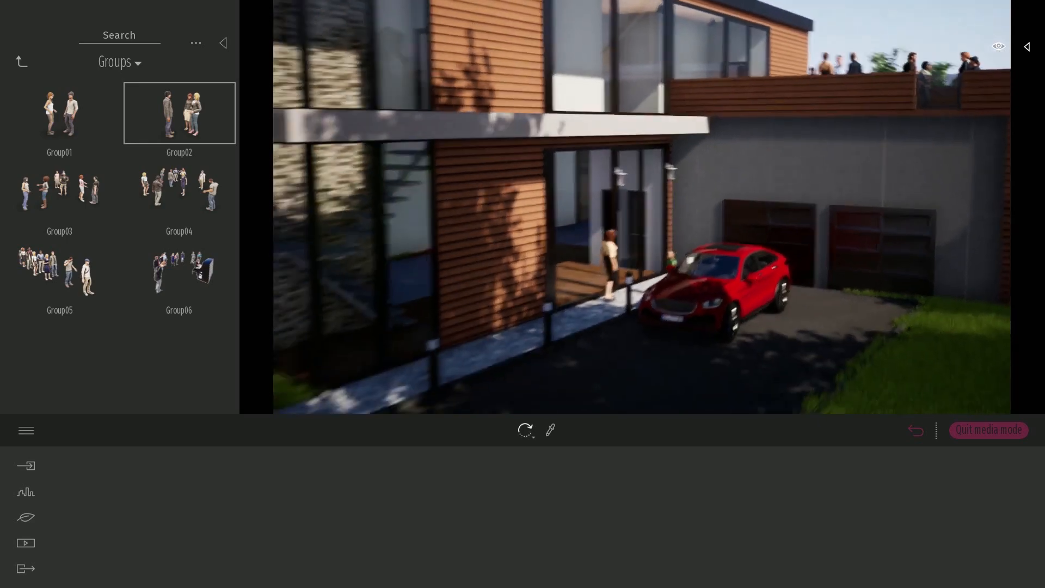
{"action": "key", "text": "s"}
{"action": "key", "text": "d"}
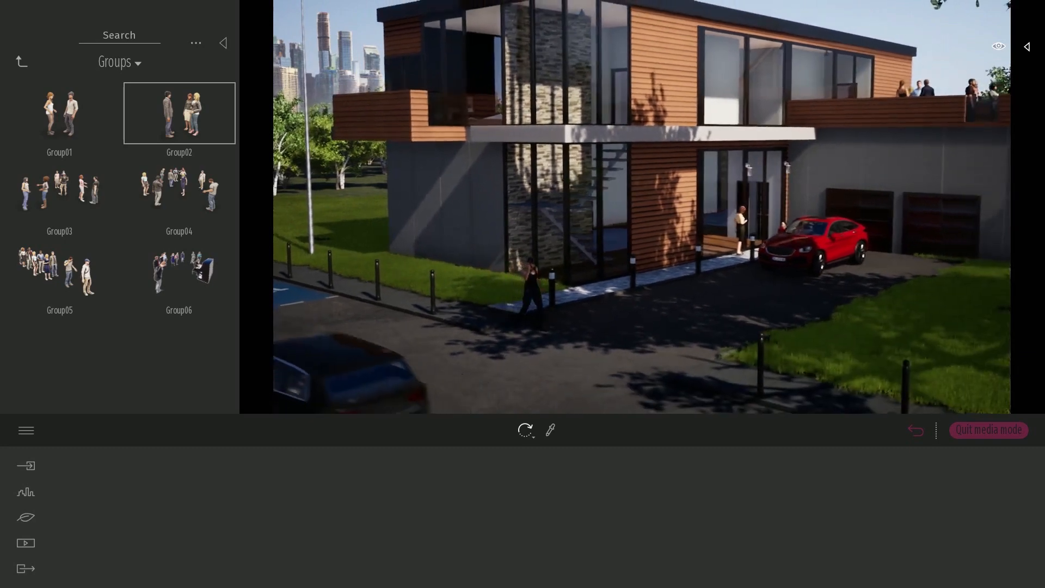
{"action": "key", "text": "w"}
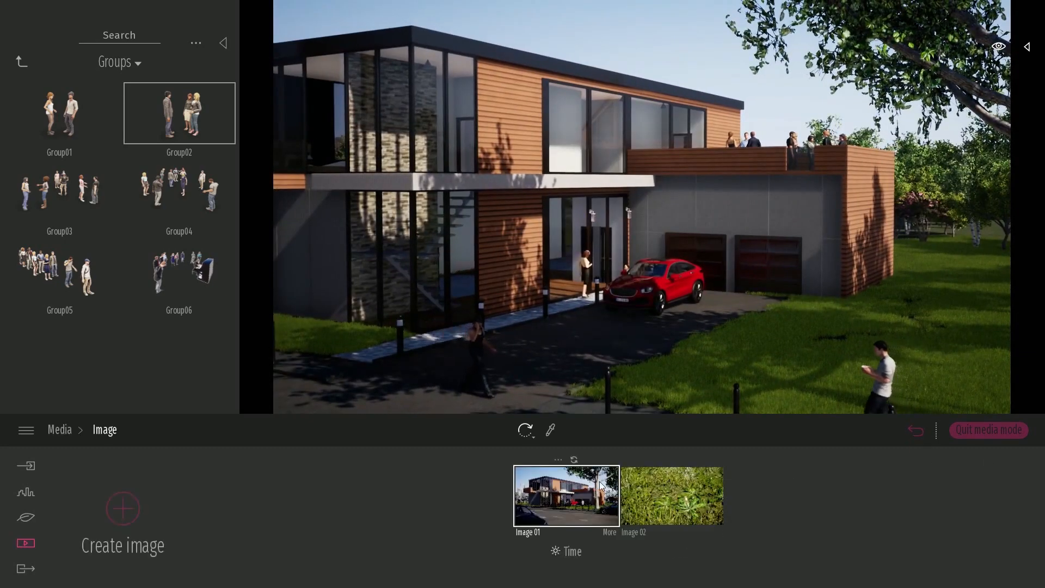
{"action": "left_click", "coordinate": [600, 485]}
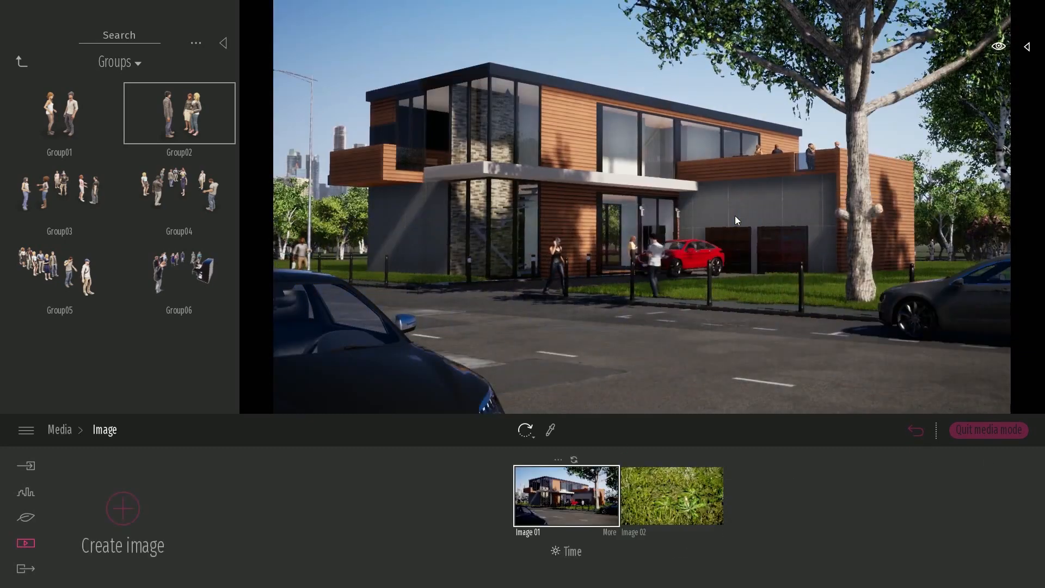
Check the output size width and height in Image 01's camera settings
{"action": "left_click", "coordinate": [603, 533]}
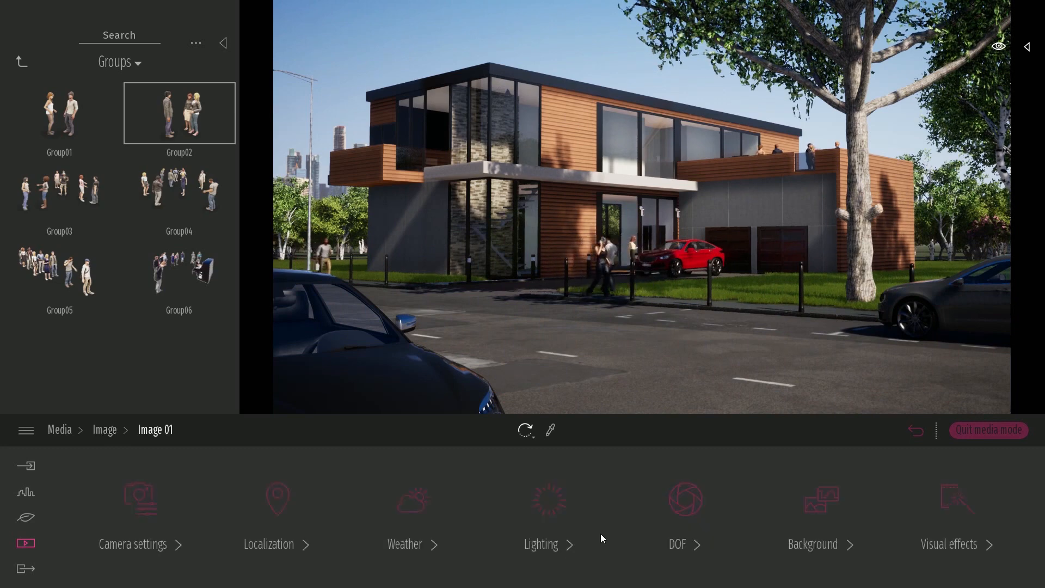
{"action": "left_click", "coordinate": [136, 500]}
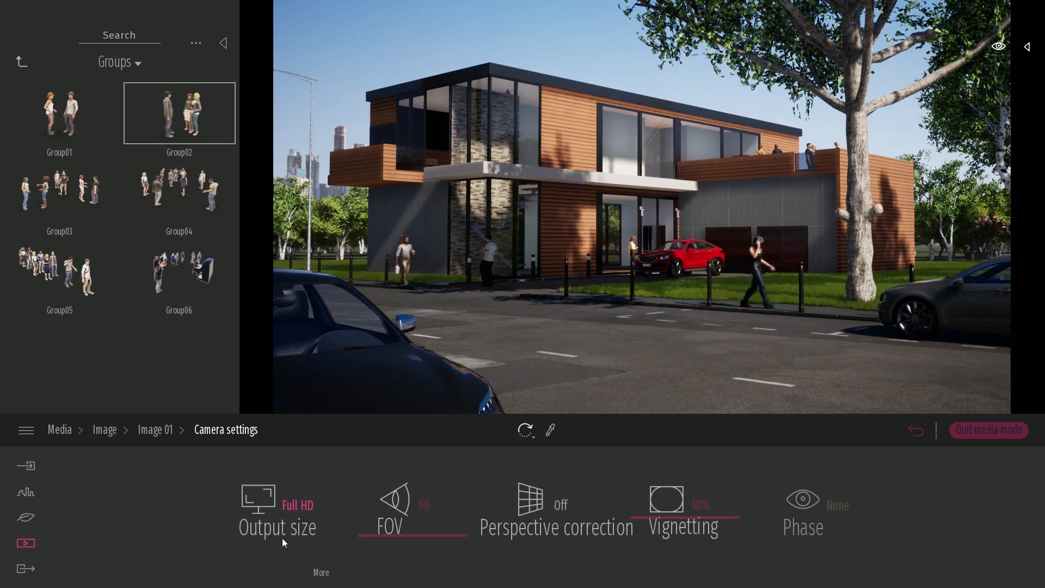
{"action": "left_click", "coordinate": [269, 506]}
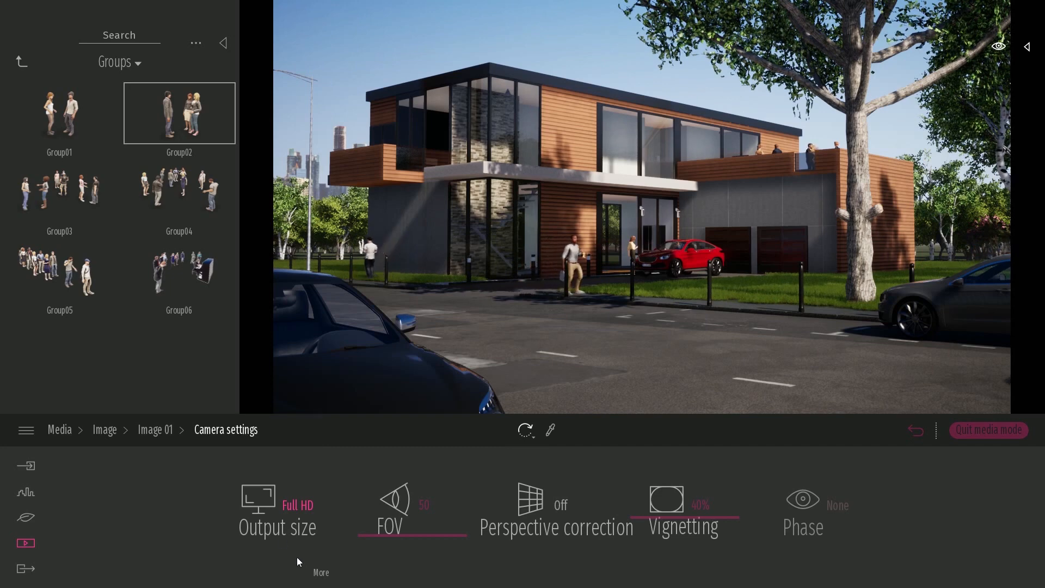
{"action": "left_click", "coordinate": [321, 572]}
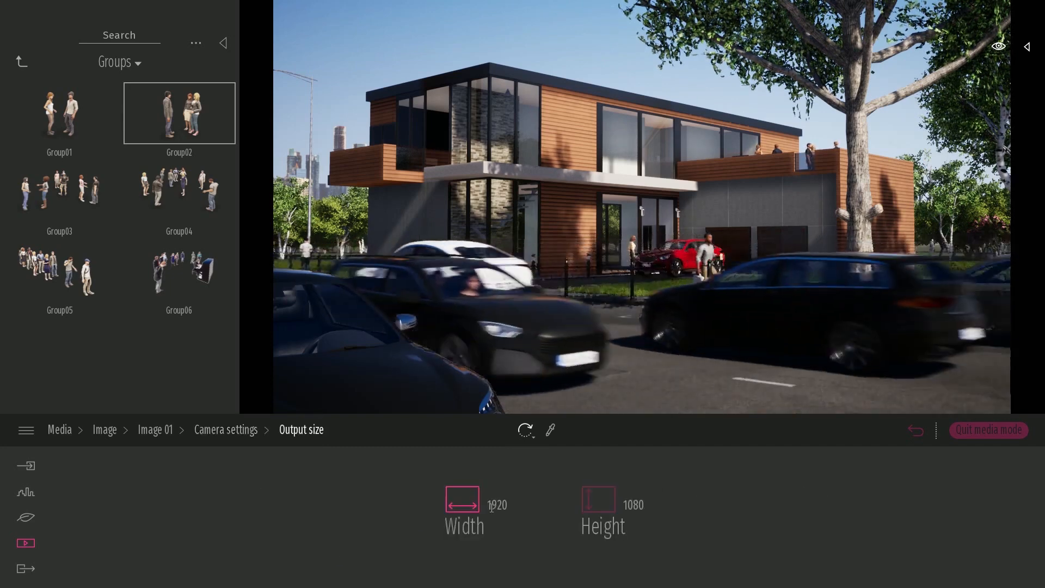
{"action": "left_click", "coordinate": [205, 433]}
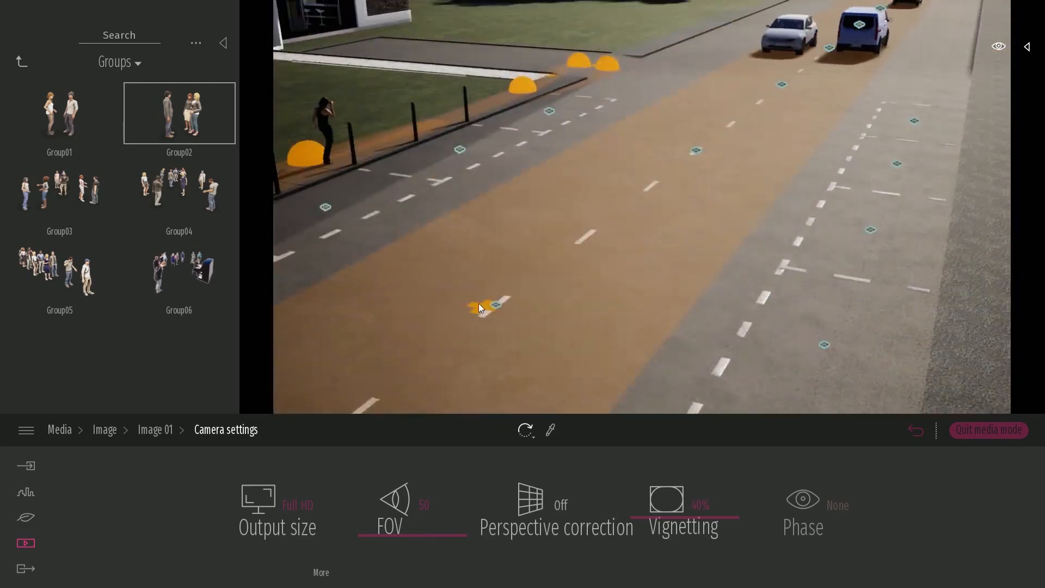
Adjust the traffic density of the vehicle path on the street and return to the Image 01 view
{"action": "left_click", "coordinate": [479, 305]}
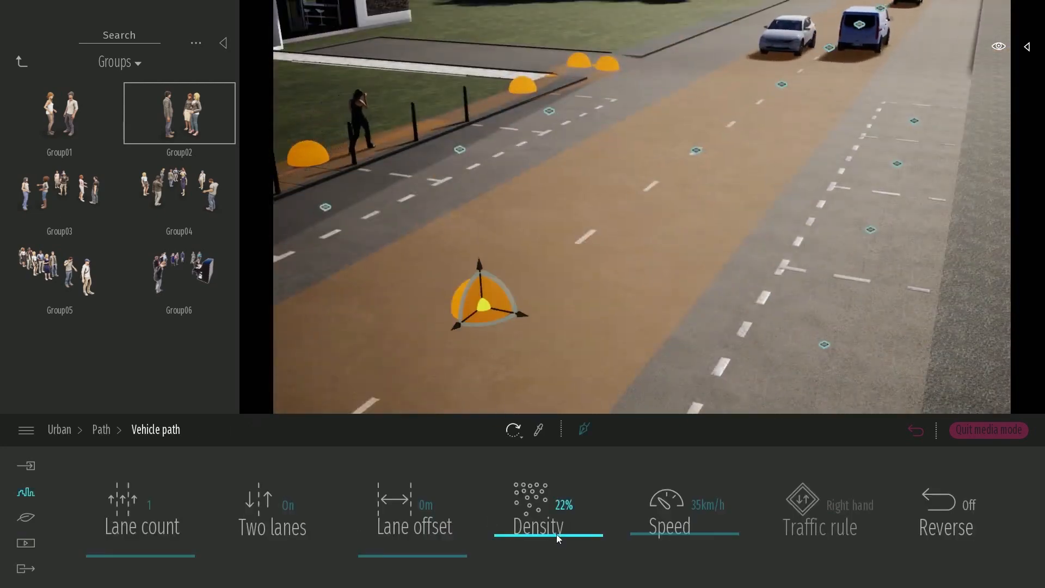
{"action": "left_click", "coordinate": [556, 550]}
{"action": "left_click", "coordinate": [597, 283]}
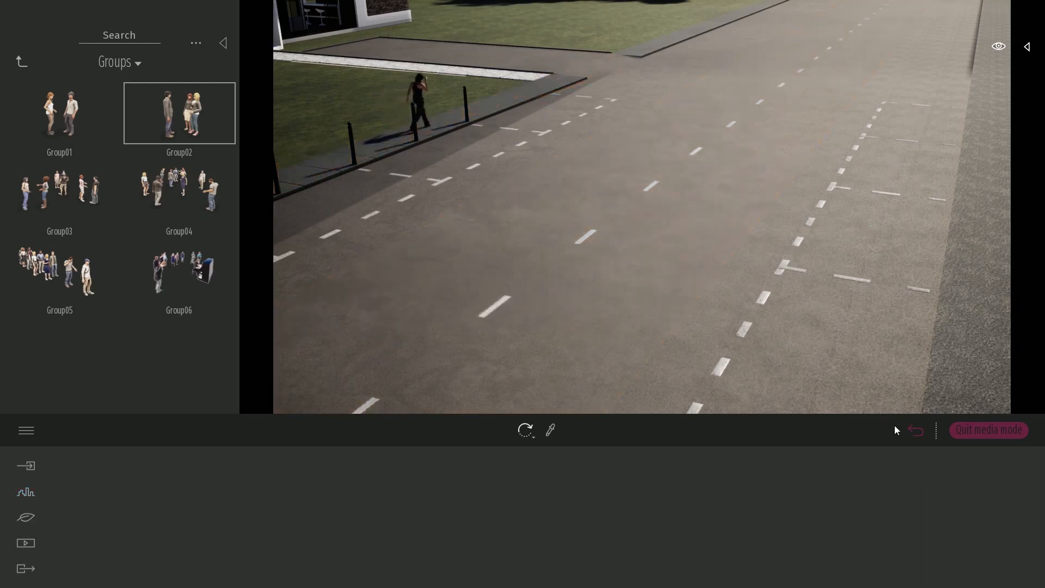
{"action": "left_click", "coordinate": [585, 497]}
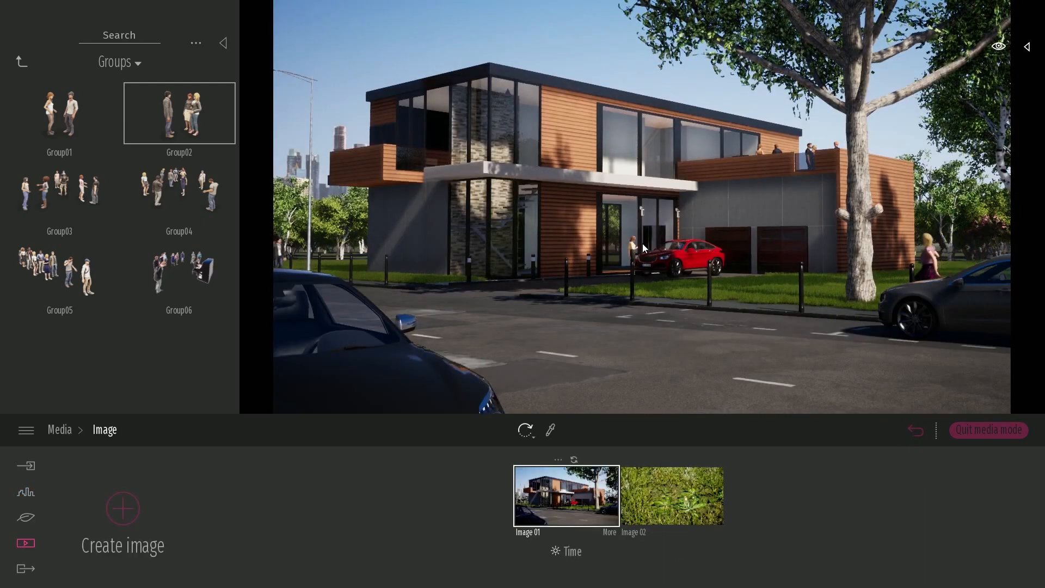
{"action": "mouse_move", "coordinate": [668, 193]}
{"action": "middle_mouse_down", "text": "shift"}
{"action": "mouse_move", "coordinate": [675, 245]}
{"action": "mouse_move", "coordinate": [637, 272]}
{"action": "mouse_move", "coordinate": [641, 133]}
{"action": "mouse_move", "coordinate": [669, 194]}
{"action": "middle_mouse_up", "text": "shift"}
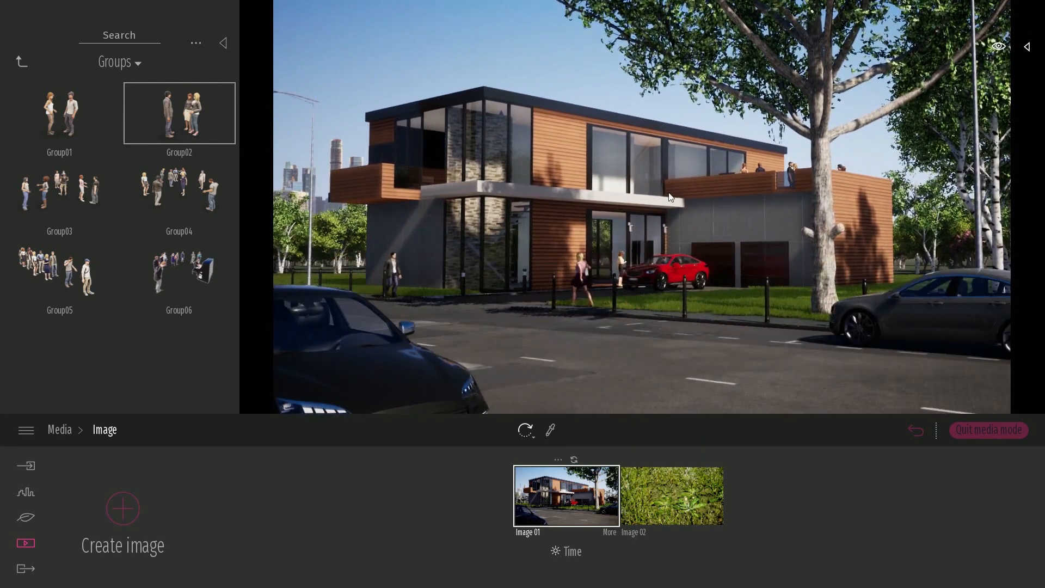
Create a first video clip from the street view of the house and add a second keyframe closer to the building
{"action": "left_click", "coordinate": [60, 430]}
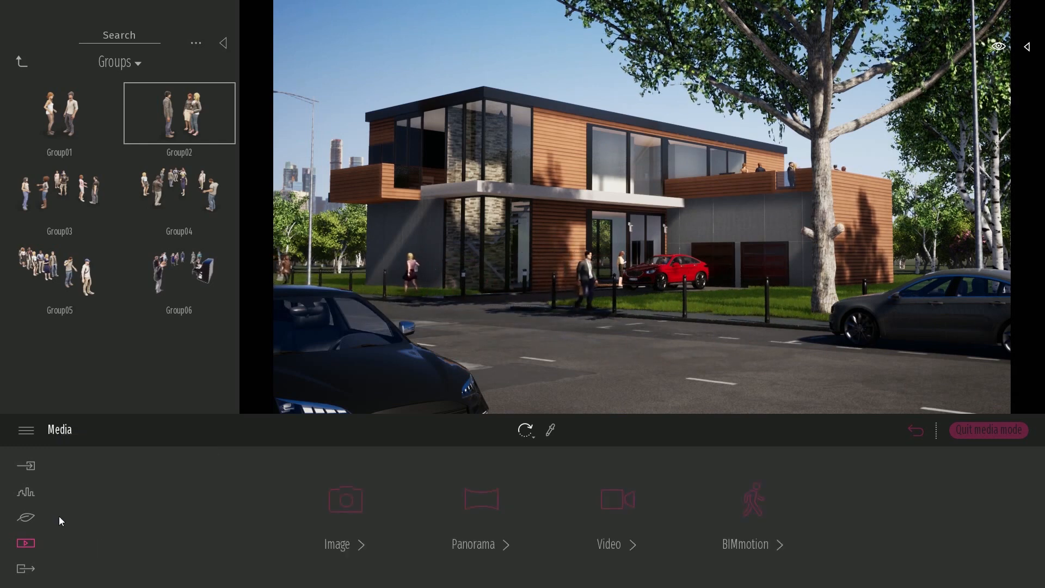
{"action": "left_click", "coordinate": [629, 496]}
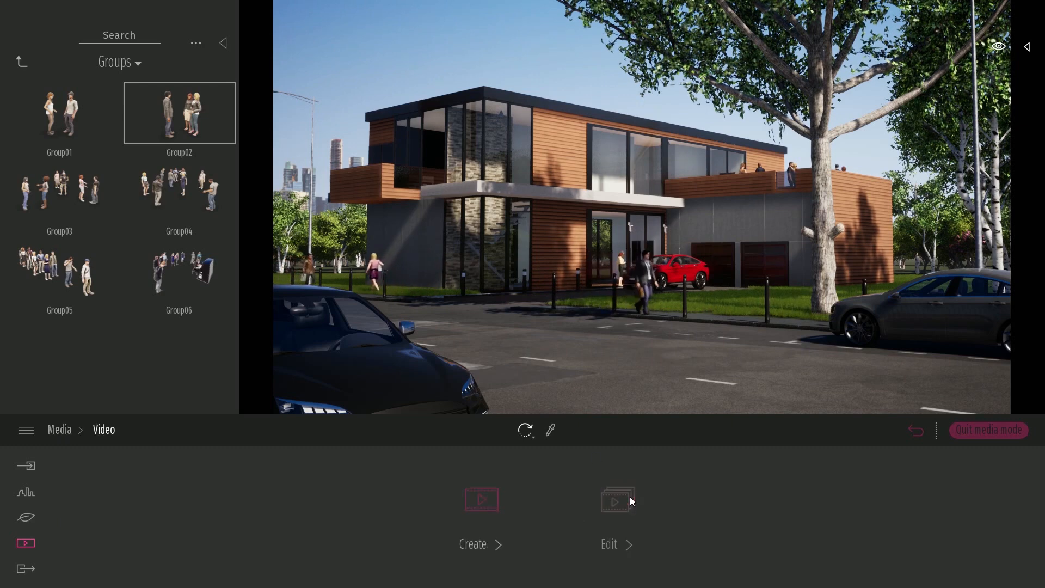
{"action": "left_click", "coordinate": [489, 497]}
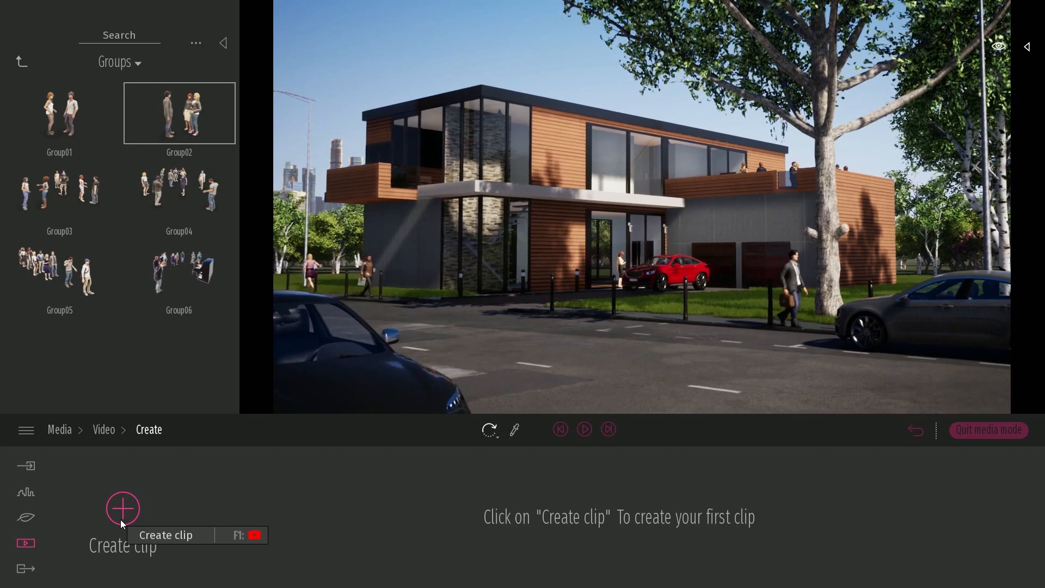
{"action": "left_click", "coordinate": [122, 510]}
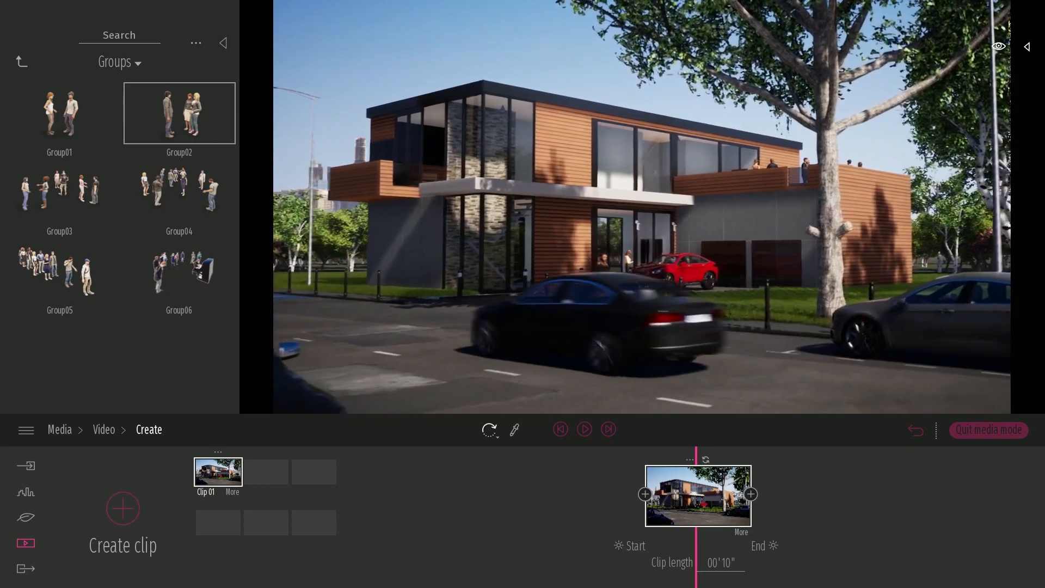
{"action": "left_click", "coordinate": [751, 494]}
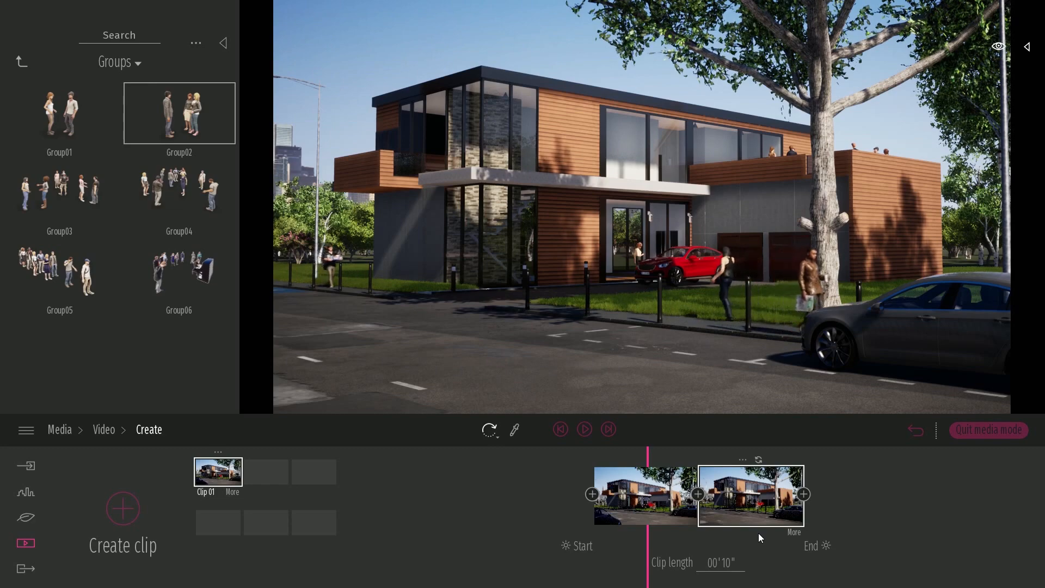
Preview Clip 01 from its first keyframe to check the camera movement with the moving traffic and pedestrians
{"action": "left_click", "coordinate": [656, 495]}
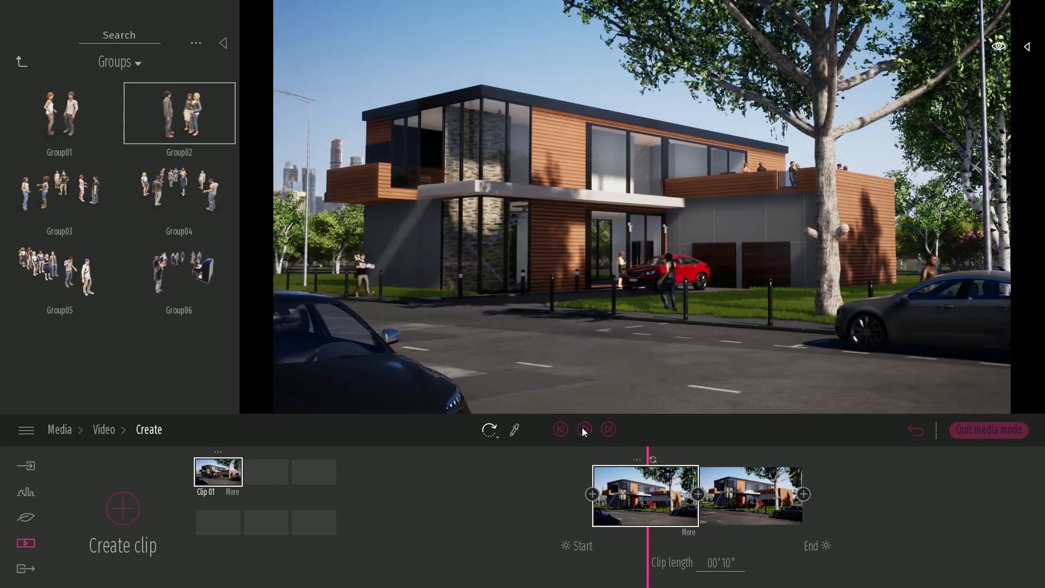
{"action": "left_click", "coordinate": [584, 430]}
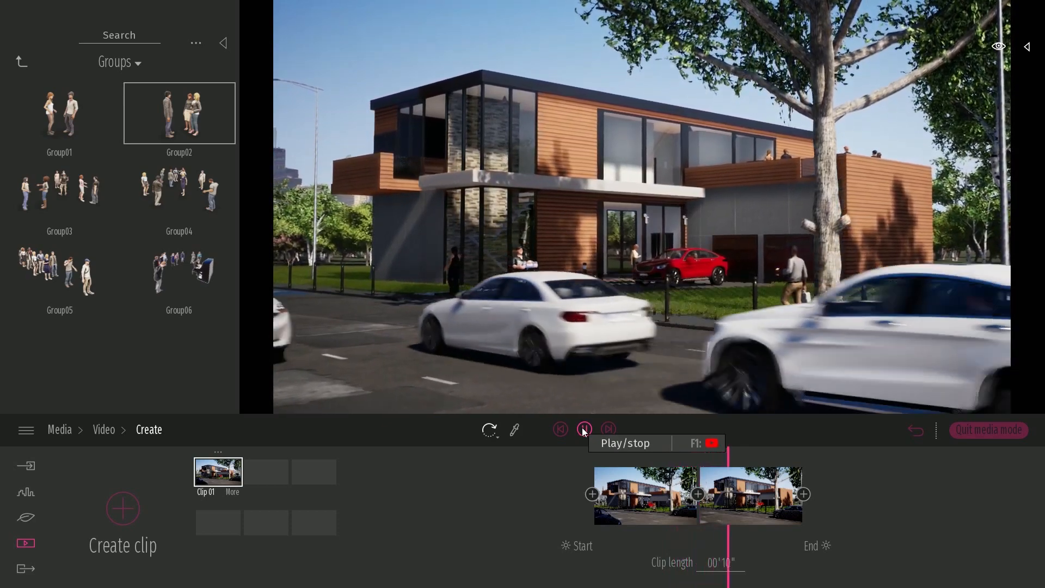
{"action": "left_click", "coordinate": [583, 429]}
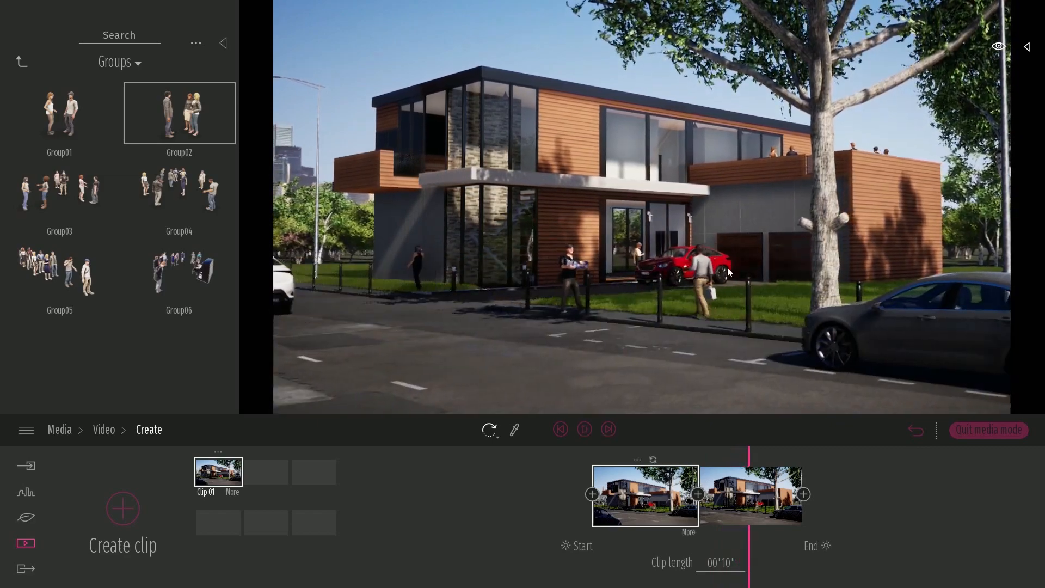
Create Clip 02 from a top-down view over the house and street, and add a second keyframe with a rotated aerial view
{"action": "right_click_drag", "start_coordinate": [756, 230], "coordinate": [674, 301]}
{"action": "key", "text": "s"}
{"action": "left_click", "coordinate": [266, 473]}
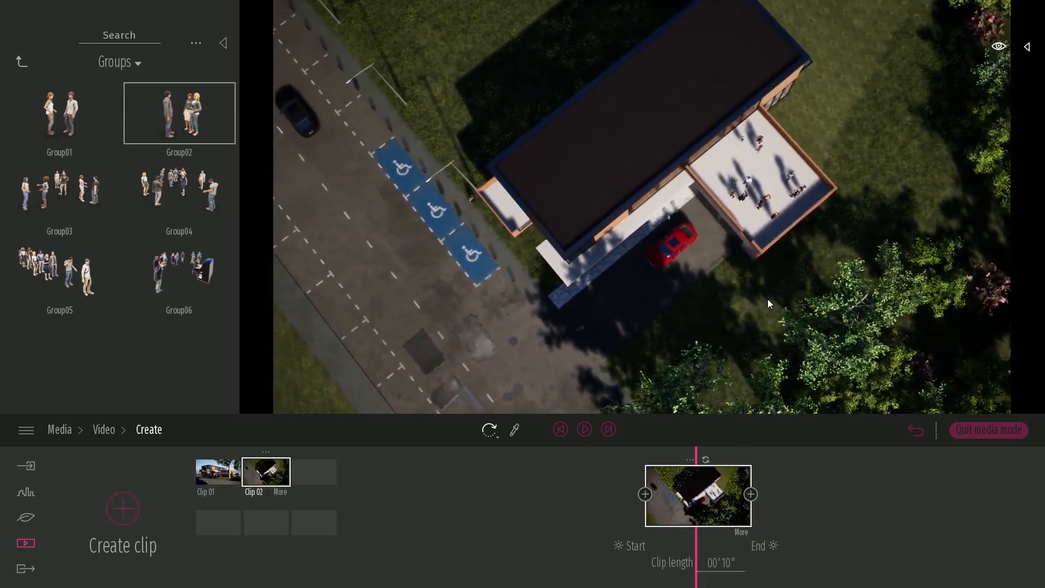
{"action": "right_click_drag", "start_coordinate": [768, 299], "coordinate": [858, 573]}
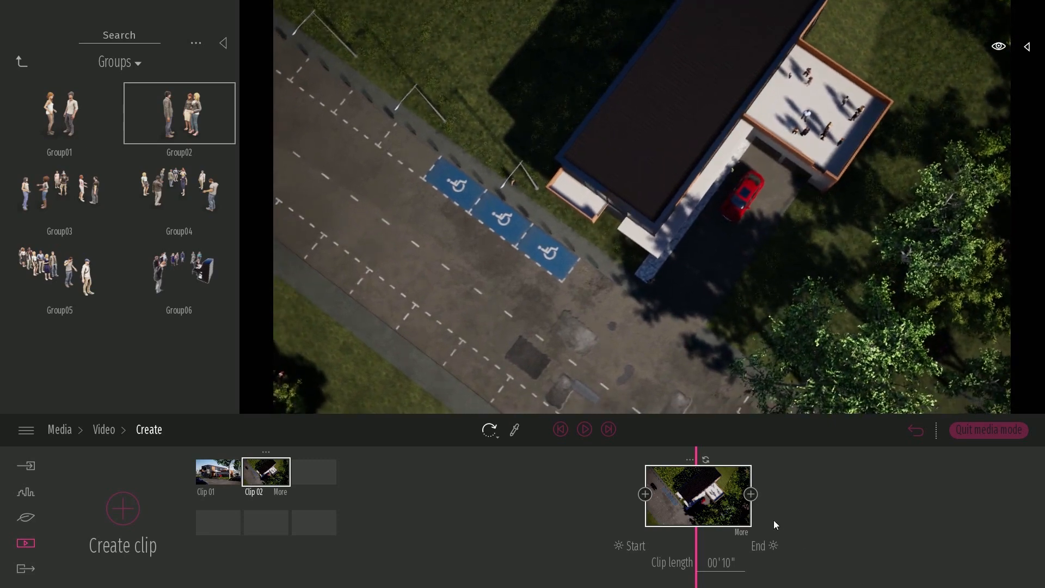
{"action": "left_click", "coordinate": [751, 495]}
{"action": "left_click", "coordinate": [650, 516]}
{"action": "left_click_drag", "start_coordinate": [656, 547], "coordinate": [698, 549]}
Place Pickup 01, Sedan 05 and another sedan from the Cars library in the parking bays across the street from the house
{"action": "left_click", "coordinate": [23, 61]}
{"action": "left_click", "coordinate": [23, 61]}
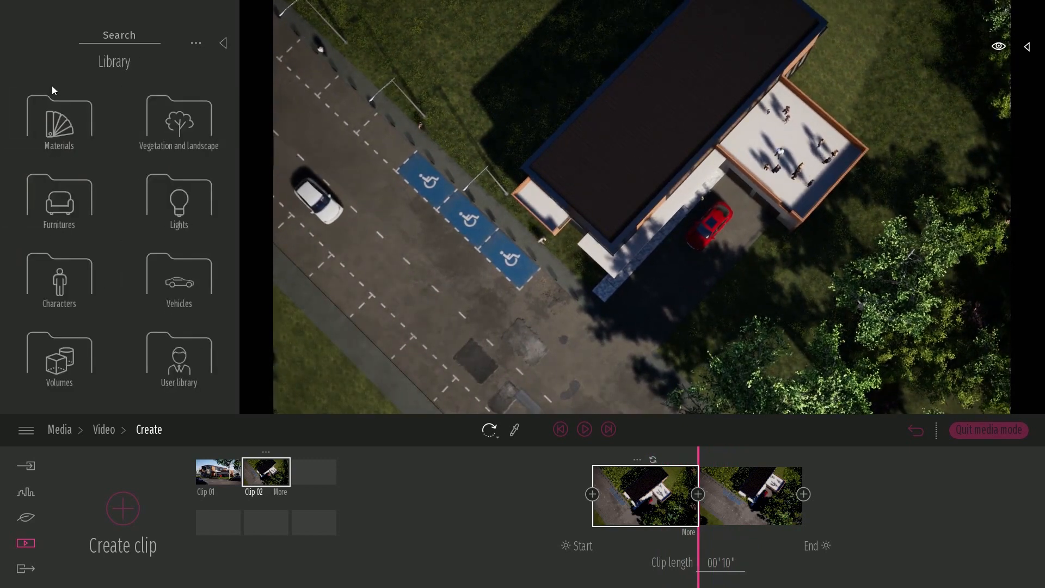
{"action": "left_click", "coordinate": [198, 296]}
{"action": "left_click", "coordinate": [94, 145]}
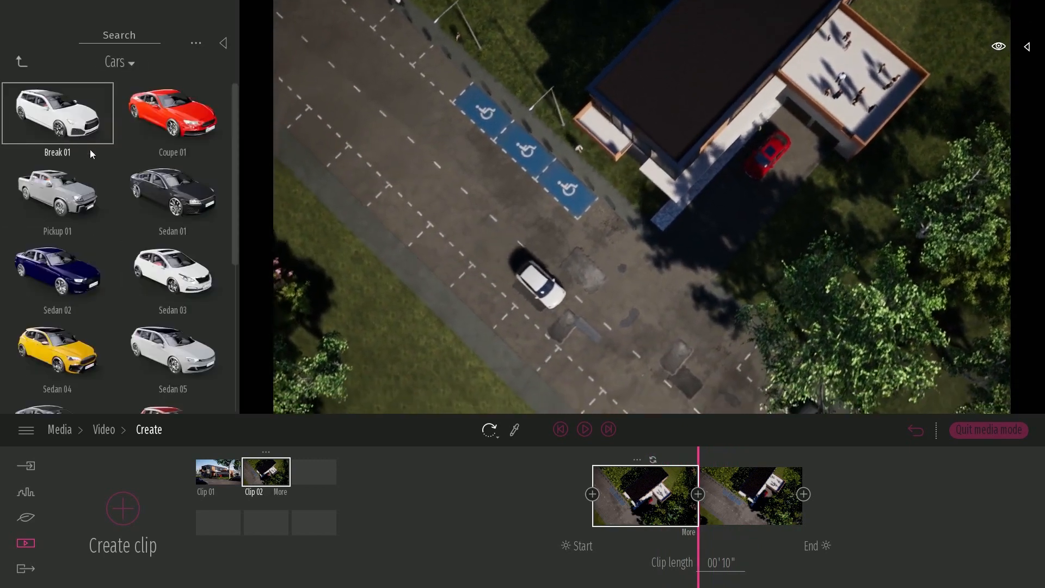
{"action": "left_click_drag", "start_coordinate": [57, 194], "coordinate": [463, 255]}
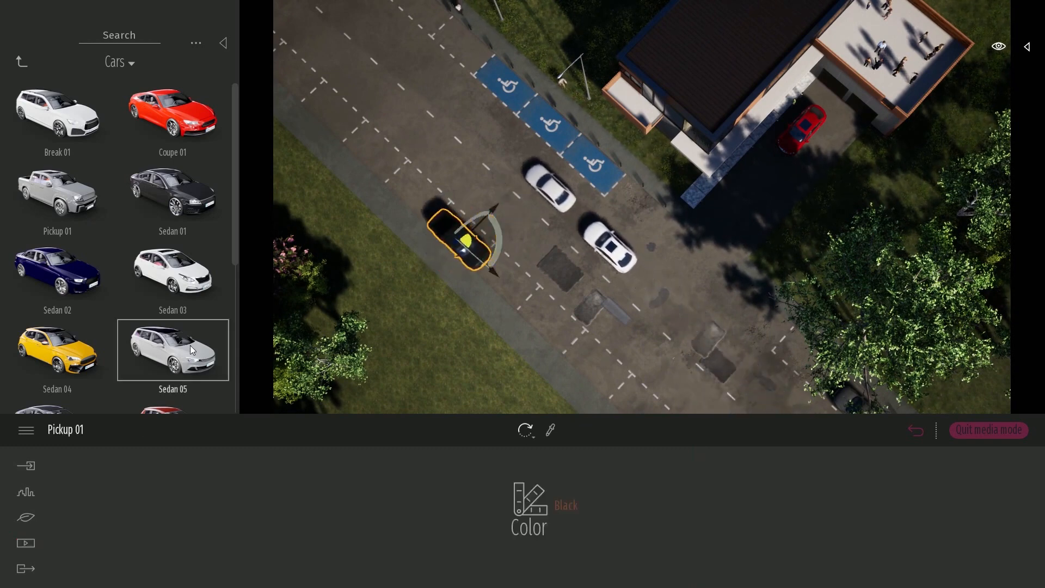
{"action": "left_click_drag", "start_coordinate": [173, 351], "coordinate": [595, 283]}
{"action": "scroll", "coordinate": [172, 321], "scroll_direction": "down", "scroll_amount": 2}
{"action": "left_click_drag", "start_coordinate": [172, 324], "coordinate": [626, 326]}
Park Suv 02 across the street, Suv 03 in the disabled bays and Suv 04 in the bay just beyond them
{"action": "scroll", "coordinate": [109, 338], "scroll_direction": "down", "scroll_amount": 2}
{"action": "left_click_drag", "start_coordinate": [65, 294], "coordinate": [400, 93]}
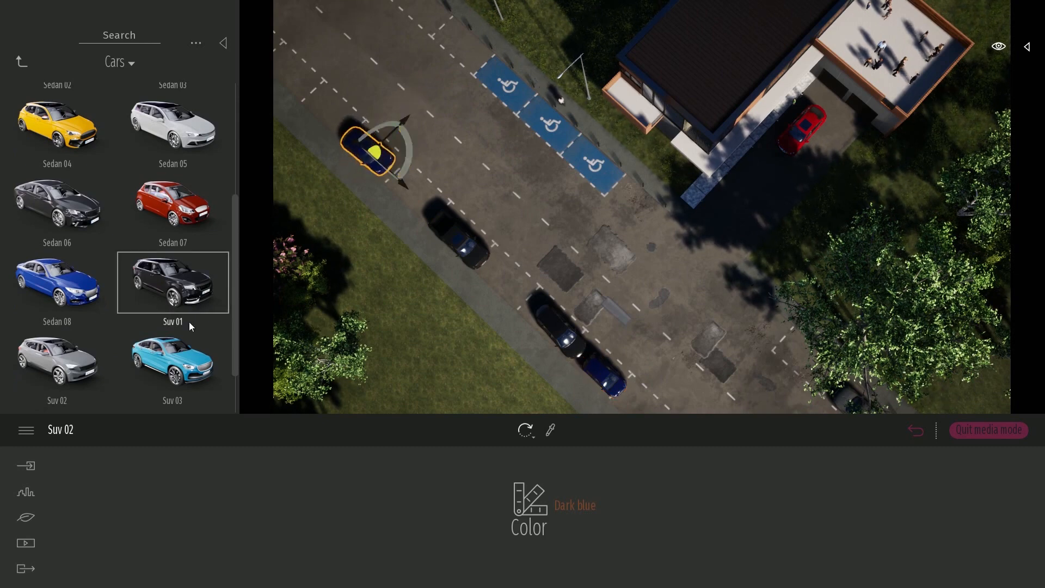
{"action": "left_click_drag", "start_coordinate": [173, 288], "coordinate": [513, 103]}
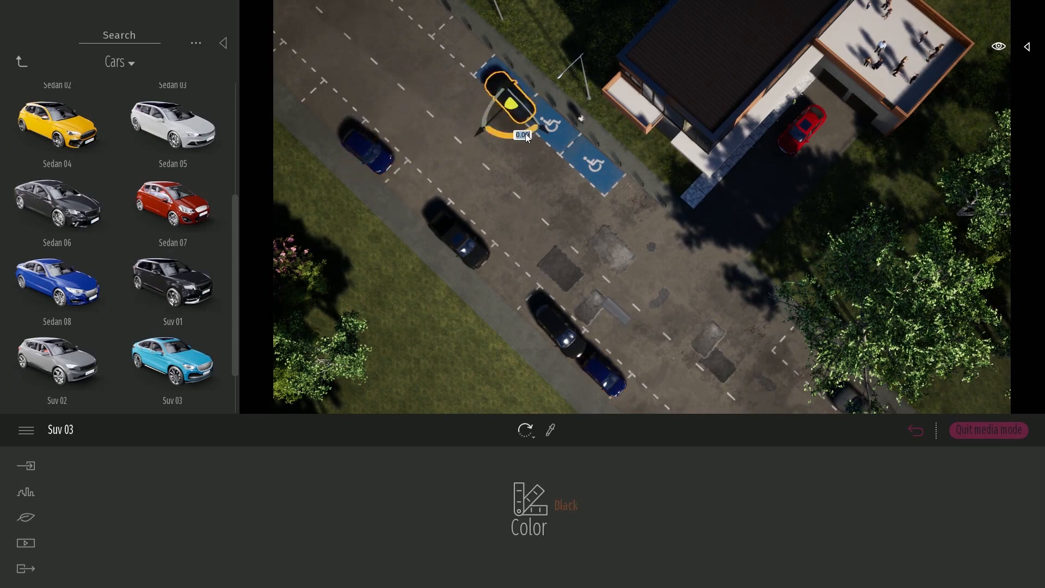
{"action": "scroll", "coordinate": [102, 223], "scroll_direction": "down", "scroll_amount": 1}
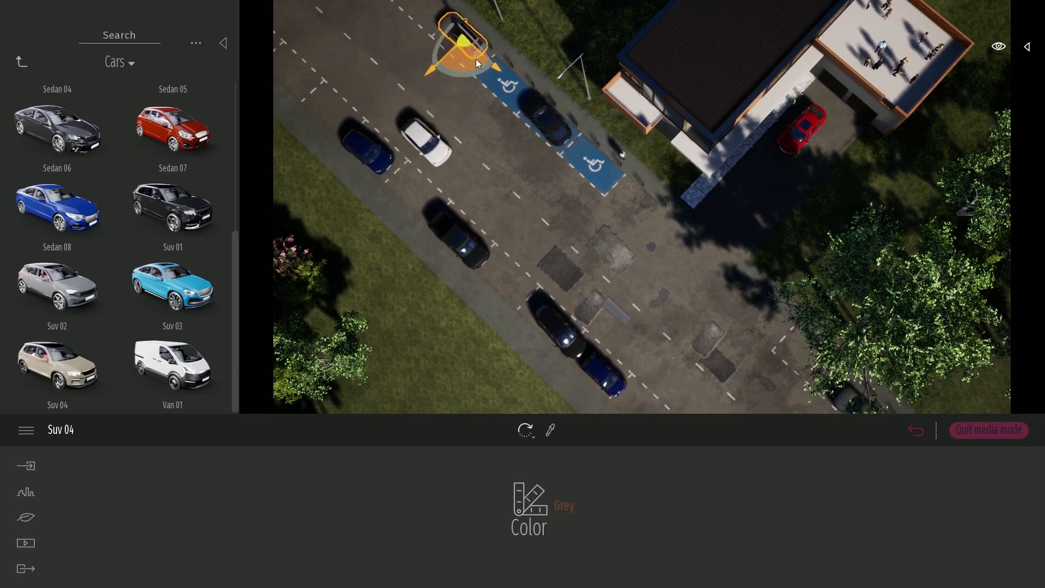
{"action": "left_click", "coordinate": [501, 160]}
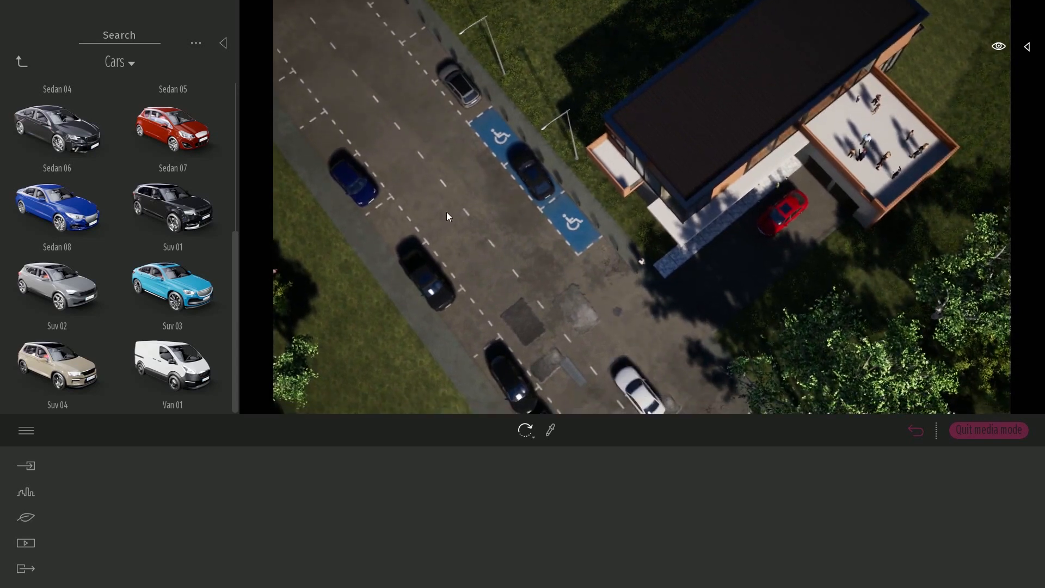
Search the scene objects for "path", inspect the Character path's settings, and clear the search
{"action": "left_click", "coordinate": [1027, 48]}
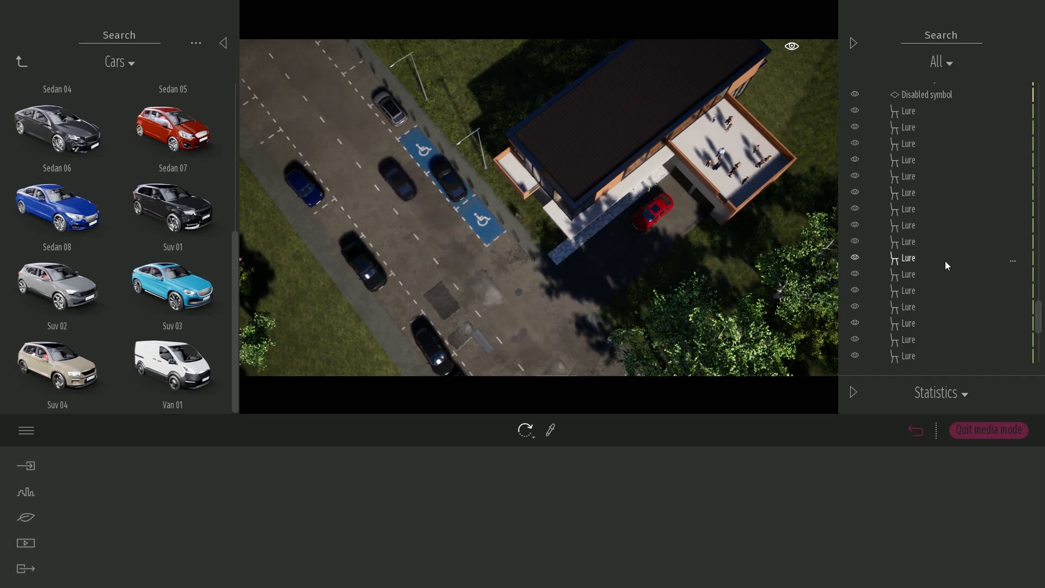
{"action": "left_click", "coordinate": [937, 36]}
{"action": "type", "text": "path"}
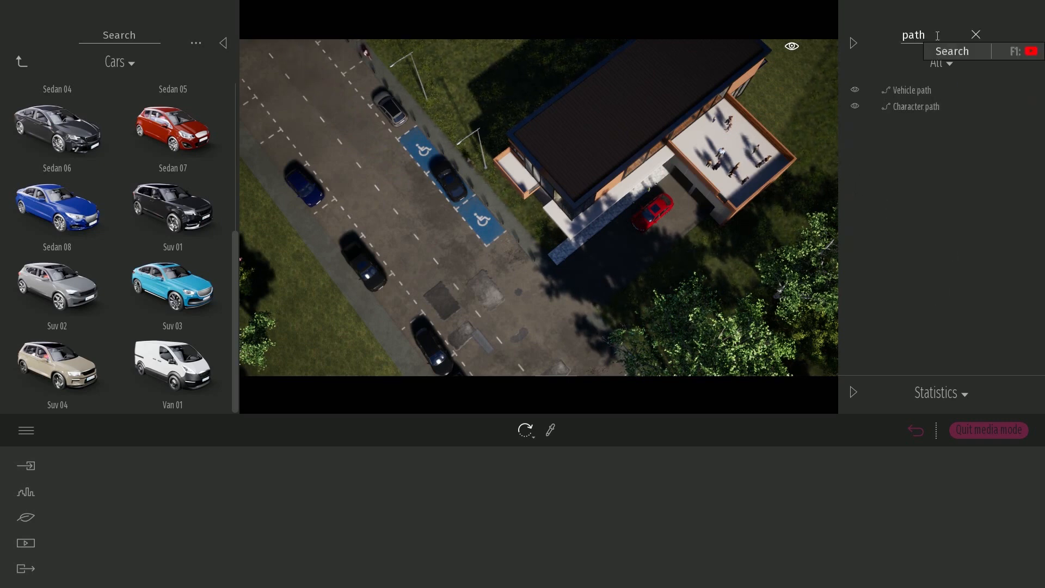
{"action": "left_click", "coordinate": [923, 106]}
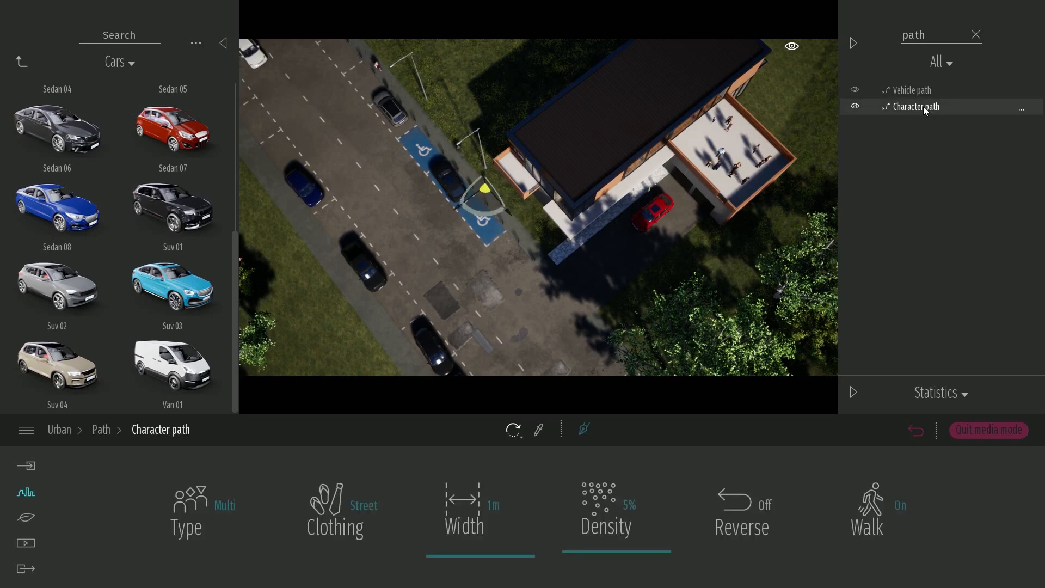
{"action": "left_click", "coordinate": [976, 35]}
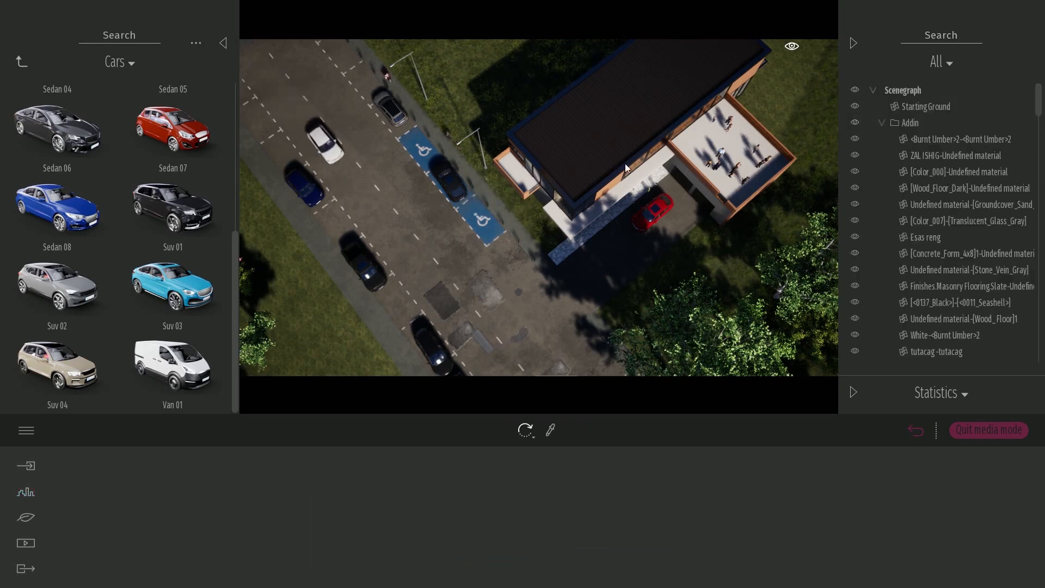
Filter the scene objects by Paths and make one copy of the Character path on the opposite sidewalk, about 16.45 m away
{"action": "left_click", "coordinate": [945, 62]}
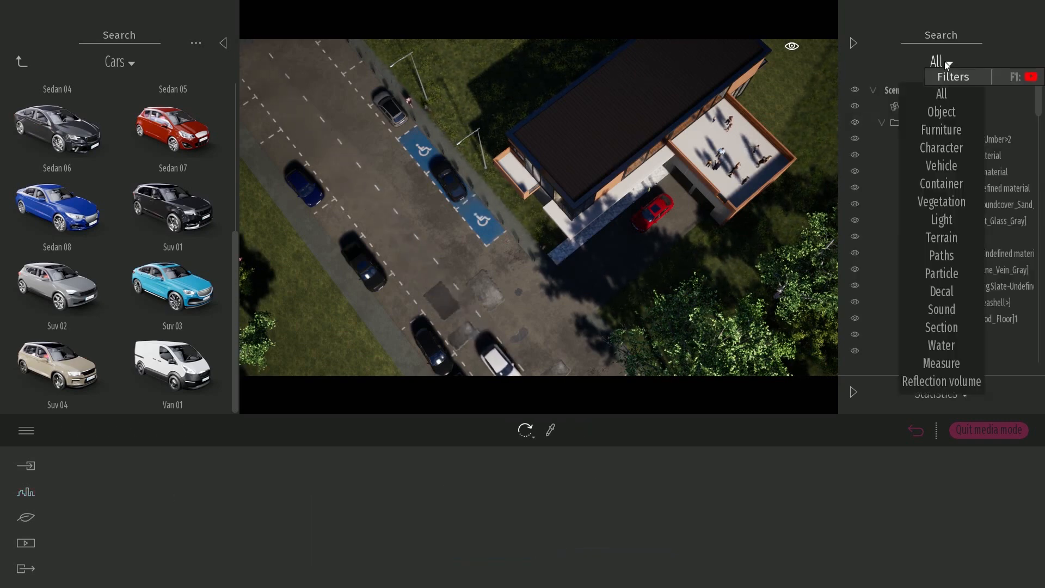
{"action": "left_click", "coordinate": [941, 255]}
{"action": "left_click", "coordinate": [920, 106]}
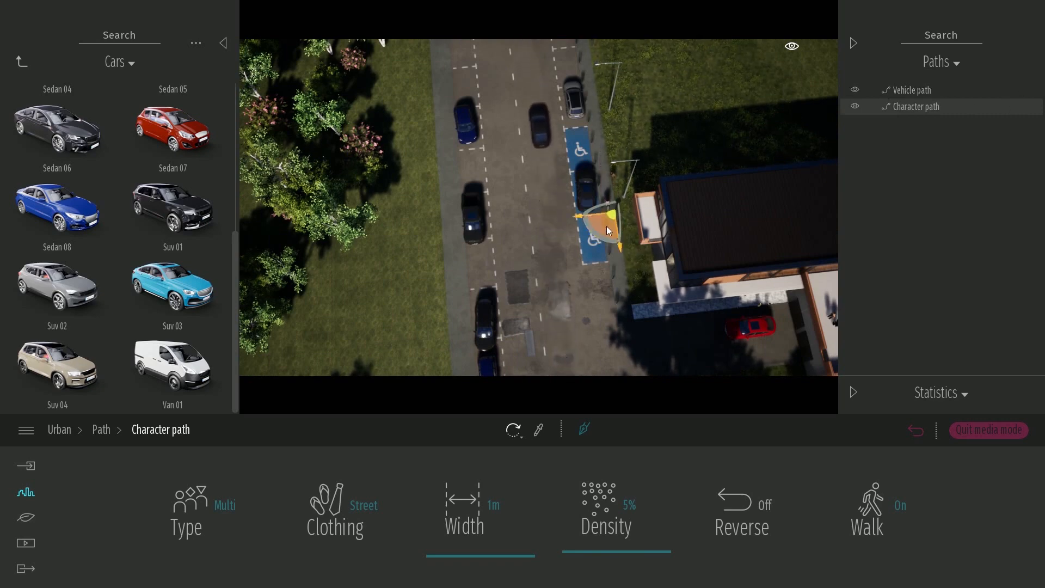
{"action": "left_click_drag", "start_coordinate": [605, 227], "coordinate": [442, 239]}
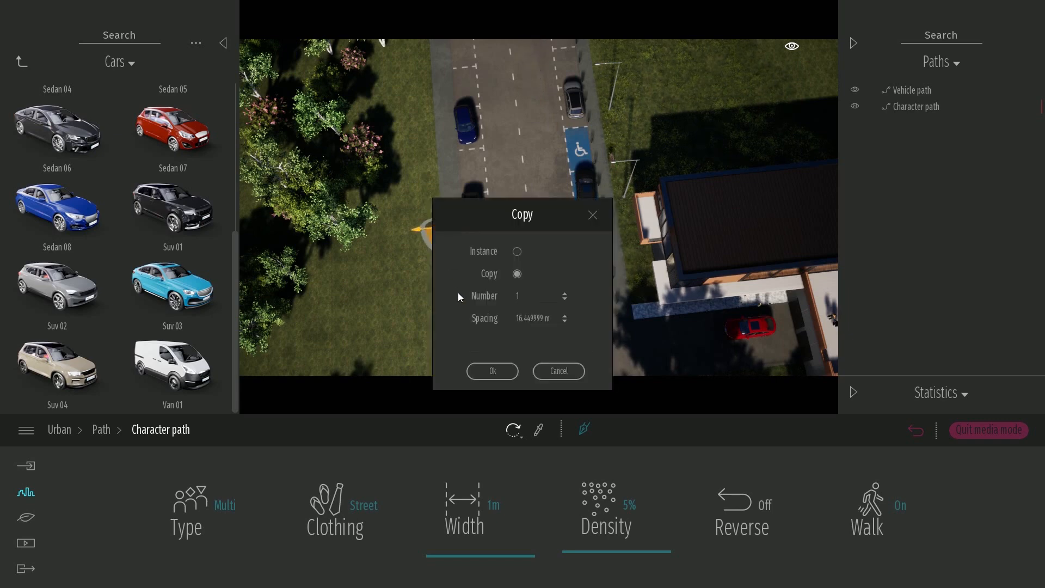
{"action": "left_click", "coordinate": [493, 371]}
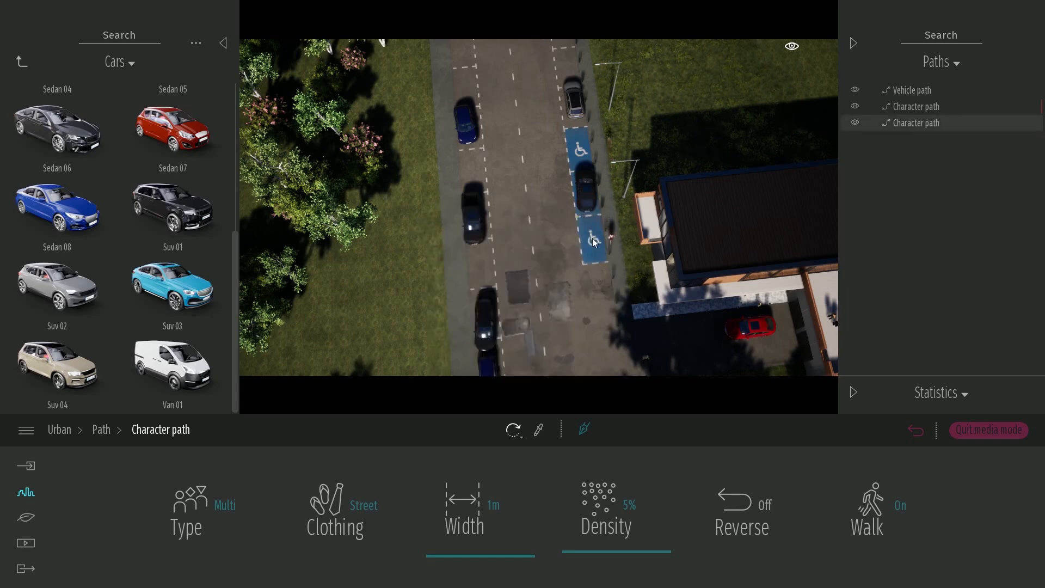
{"action": "left_click", "coordinate": [569, 216]}
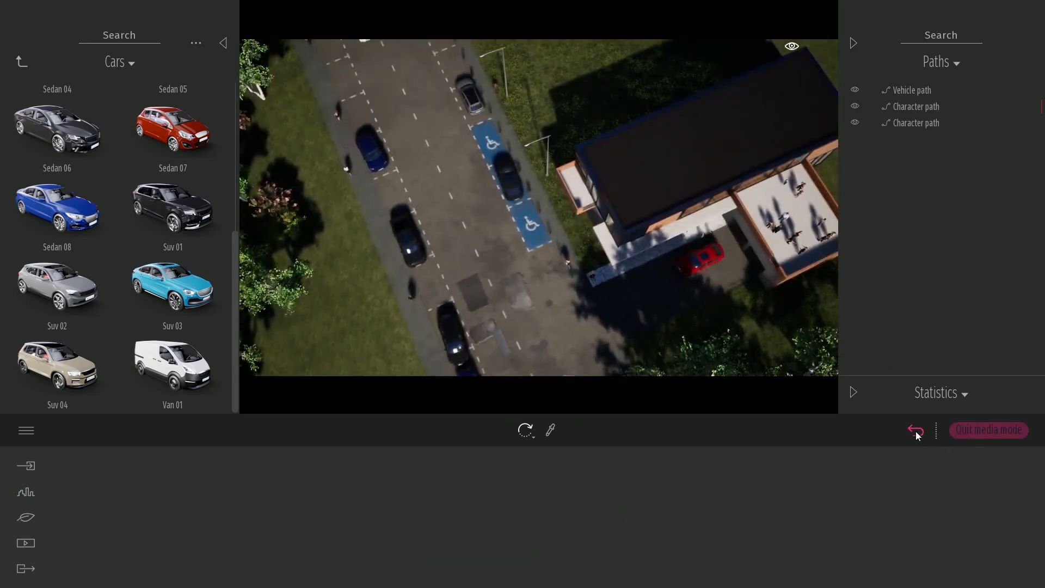
Return to Clip 02 and scrub through its timeline to review the parked cars and pedestrians from above
{"action": "left_click", "coordinate": [916, 435]}
{"action": "left_click", "coordinate": [681, 508]}
{"action": "left_click_drag", "start_coordinate": [652, 549], "coordinate": [749, 550]}
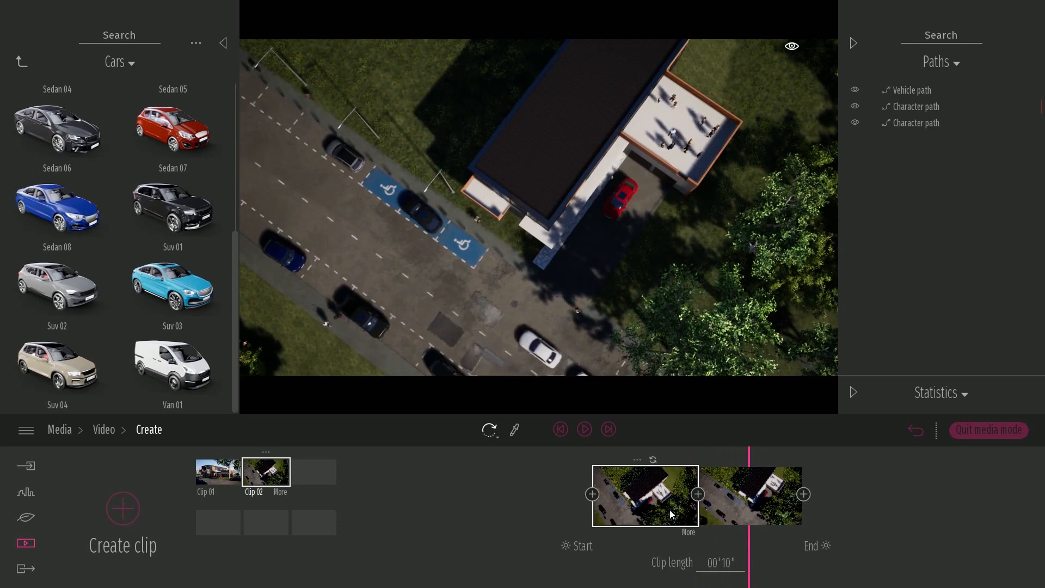
{"action": "mouse_move", "coordinate": [722, 541]}
{"action": "left_mouse_down"}
{"action": "mouse_move", "coordinate": [679, 541]}
{"action": "mouse_move", "coordinate": [761, 530]}
{"action": "mouse_move", "coordinate": [717, 542]}
{"action": "left_mouse_up"}
Go back to the saved images, view Image 02, and load the Image 01 view
{"action": "left_click", "coordinate": [105, 430]}
{"action": "left_click", "coordinate": [60, 429]}
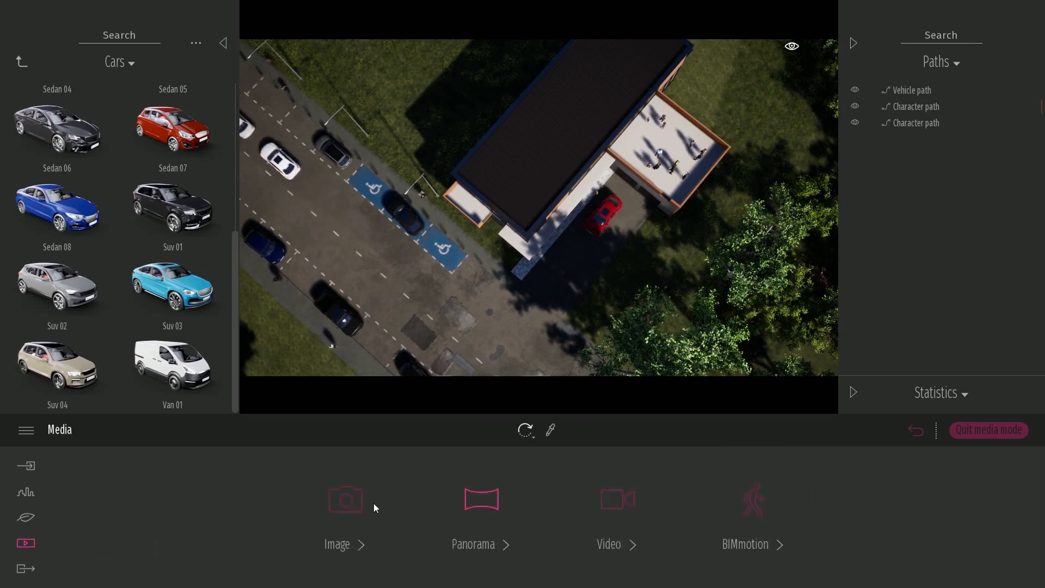
{"action": "left_click", "coordinate": [344, 501]}
{"action": "left_click", "coordinate": [667, 495]}
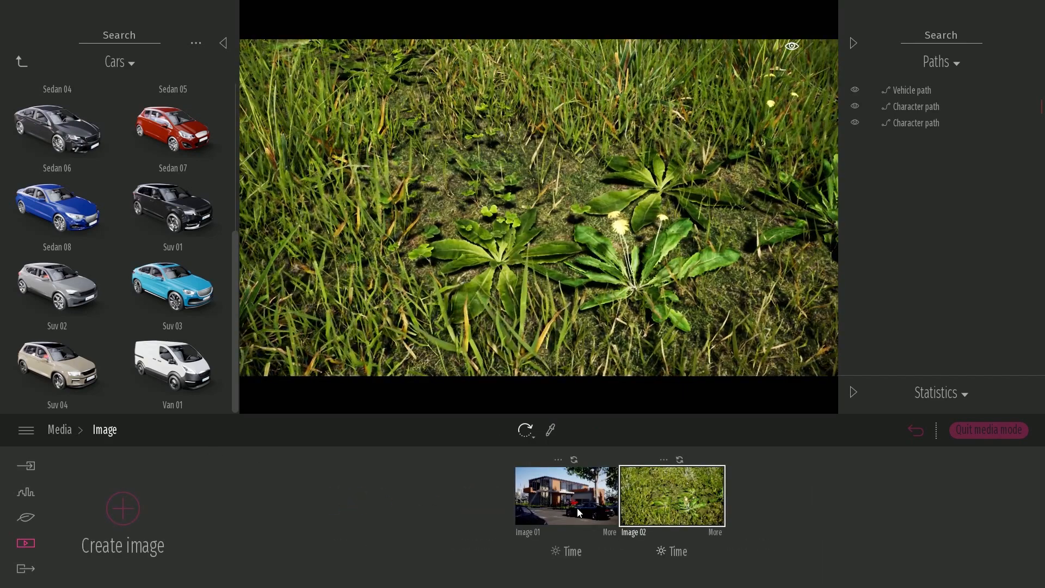
{"action": "left_click", "coordinate": [579, 513]}
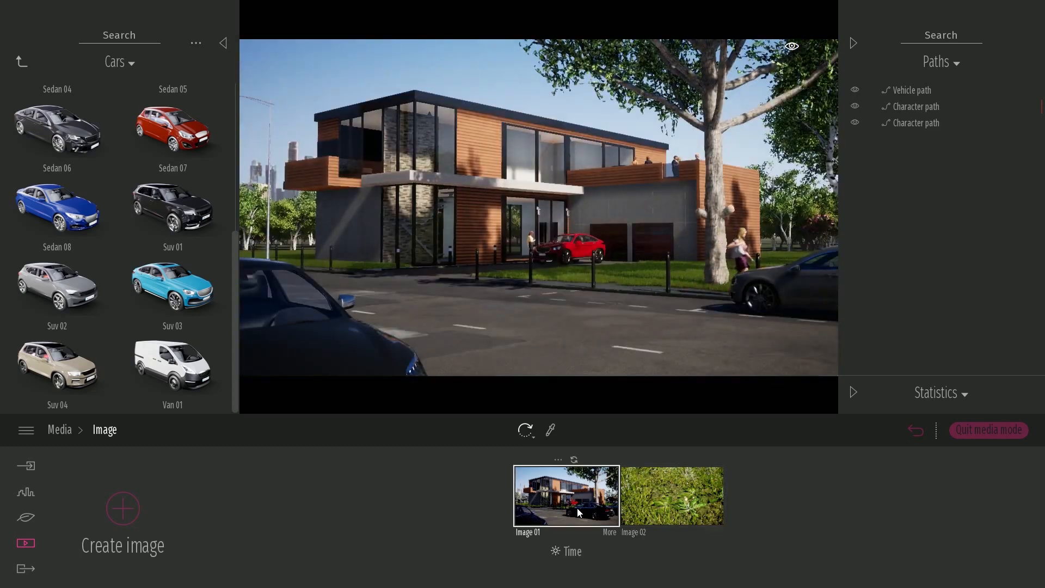
Open the export settings and choose only Image 01 for the image export, leaving out Image 02
{"action": "left_click", "coordinate": [25, 570]}
{"action": "left_click", "coordinate": [217, 491]}
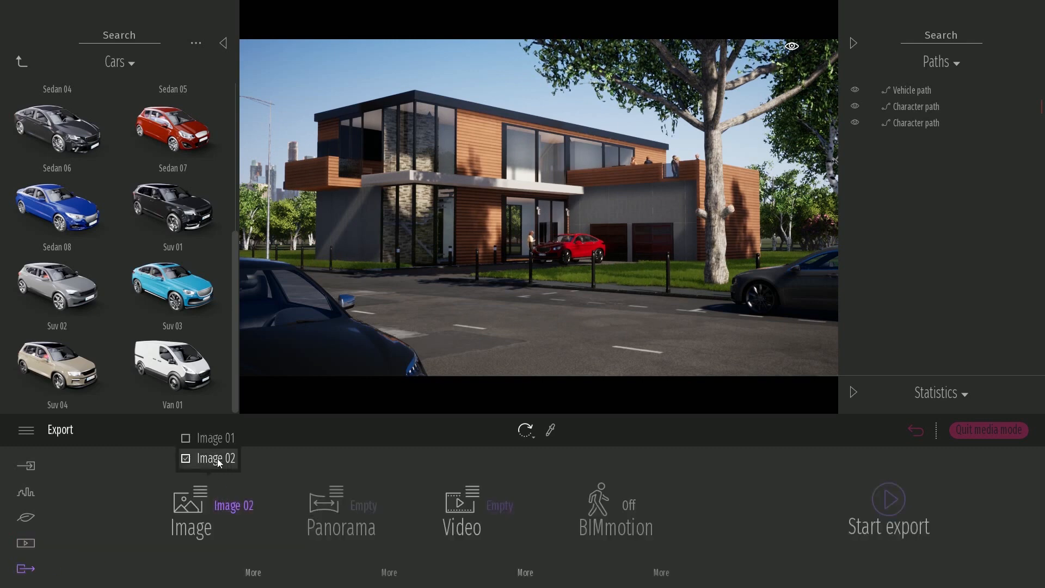
{"action": "left_click", "coordinate": [199, 442]}
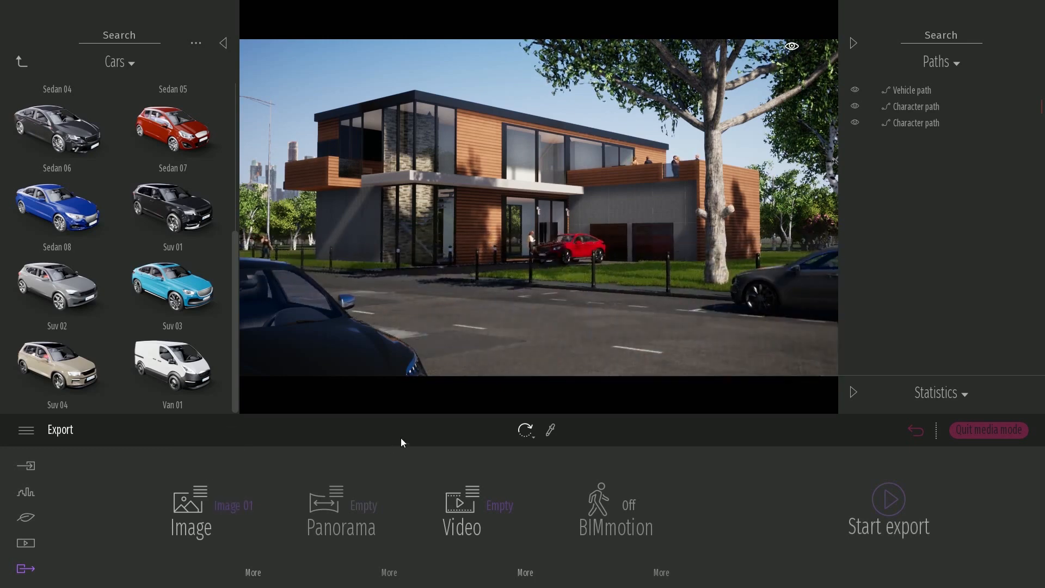
{"action": "mouse_move", "coordinate": [473, 478]}
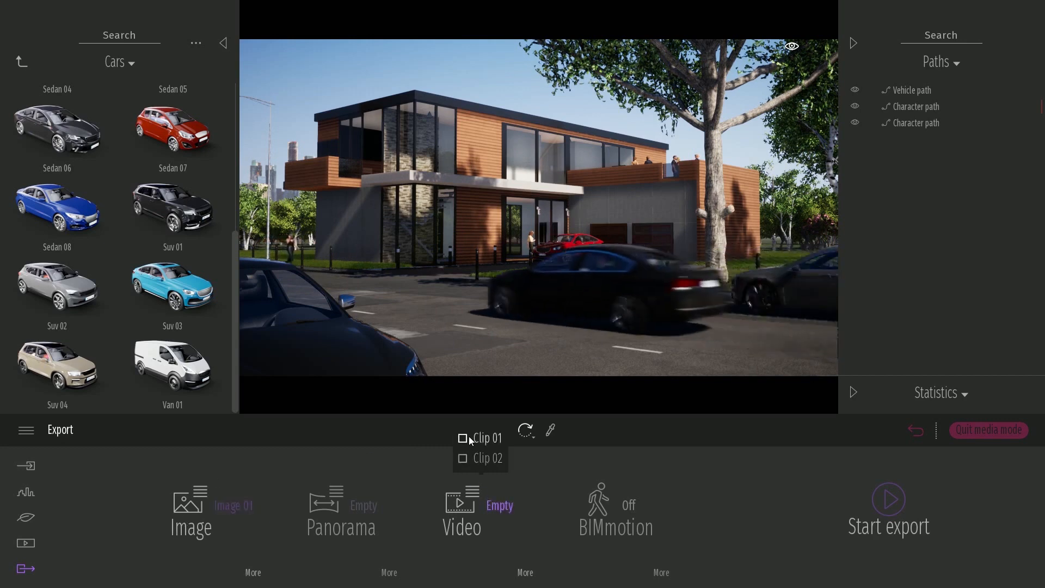
{"action": "left_click", "coordinate": [469, 437]}
{"action": "left_click", "coordinate": [482, 457]}
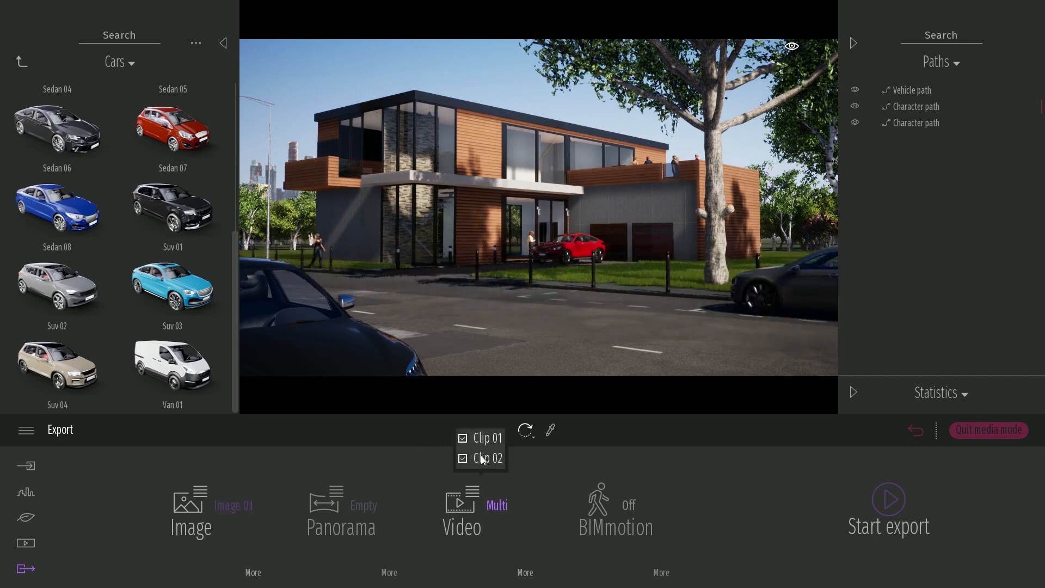
{"action": "left_click", "coordinate": [461, 495]}
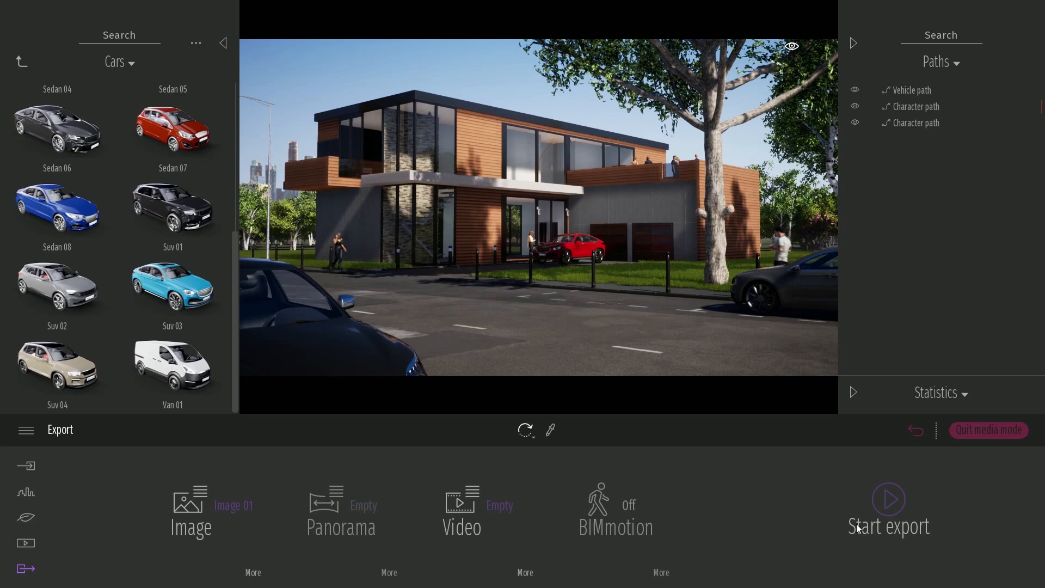
Start the export and save the chosen image to the desktop folder (Bureau)
{"action": "left_click", "coordinate": [883, 510]}
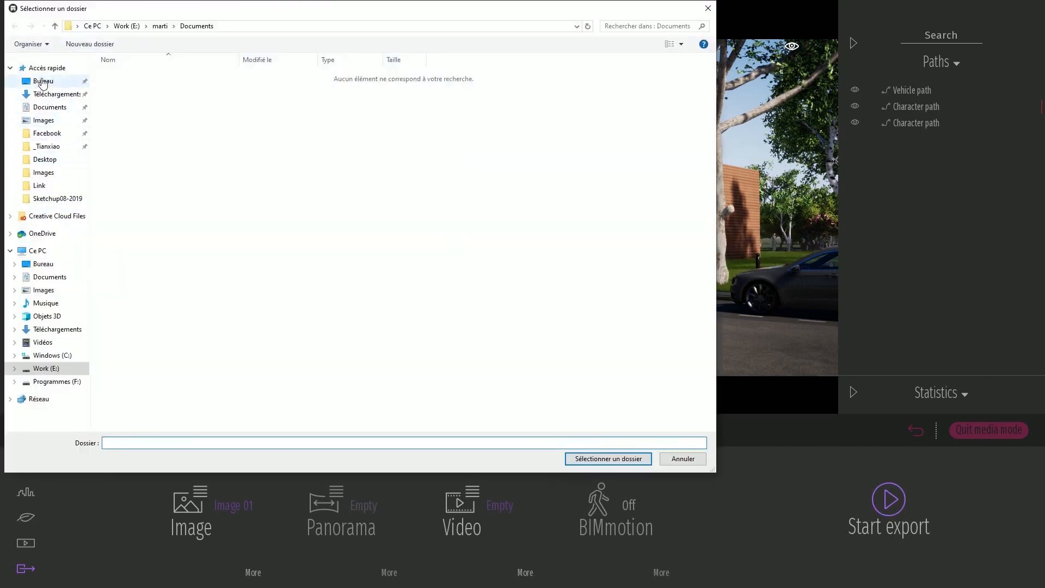
{"action": "left_click", "coordinate": [43, 80]}
{"action": "left_click", "coordinate": [629, 458]}
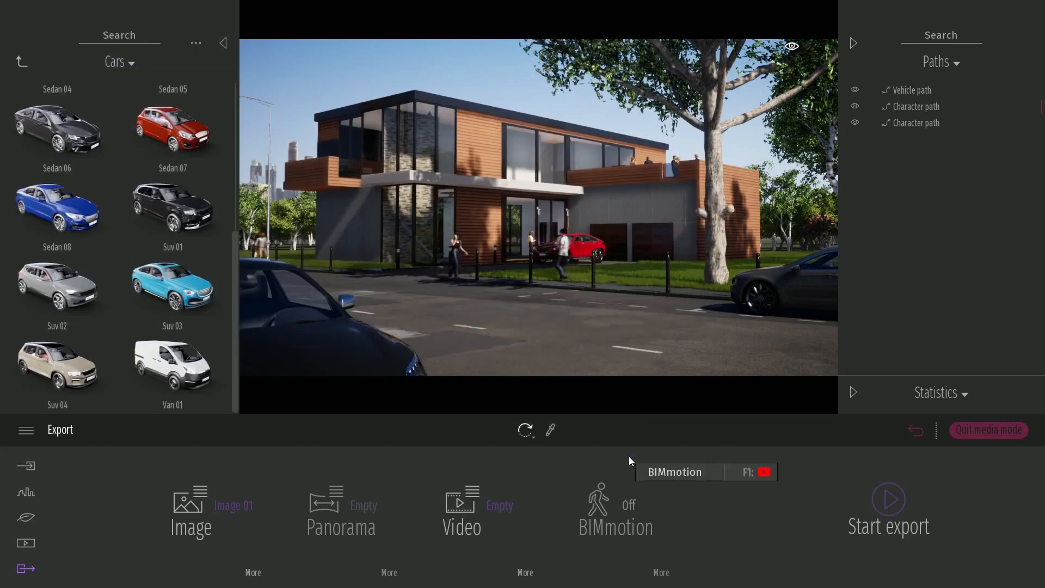
Minimize the open windows, dismiss the notification, and open the exported Image 01.png from the desktop to view it
{"action": "left_click", "coordinate": [986, 10]}
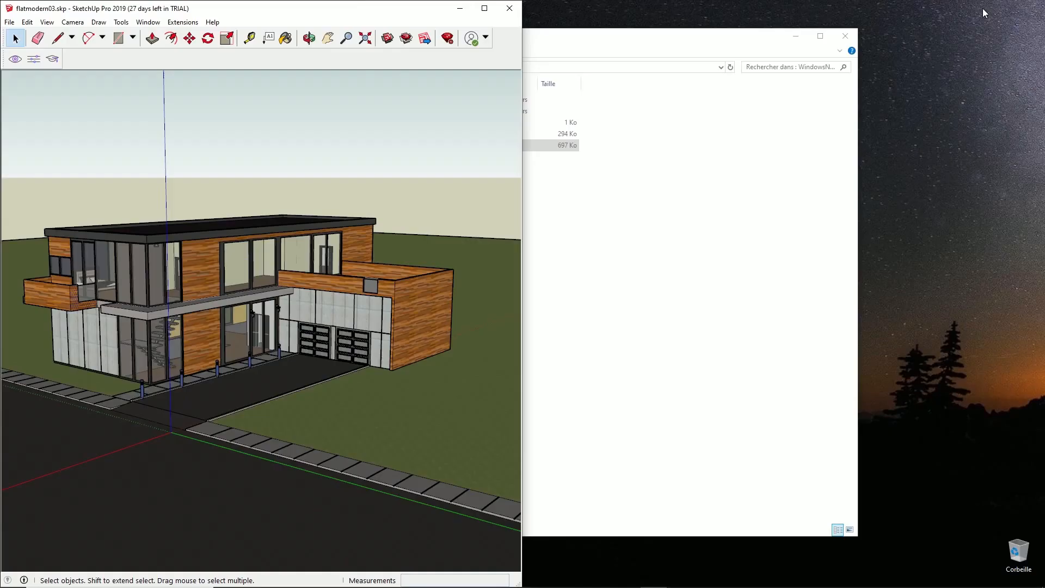
{"action": "left_click", "coordinate": [459, 11]}
{"action": "left_click", "coordinate": [796, 35]}
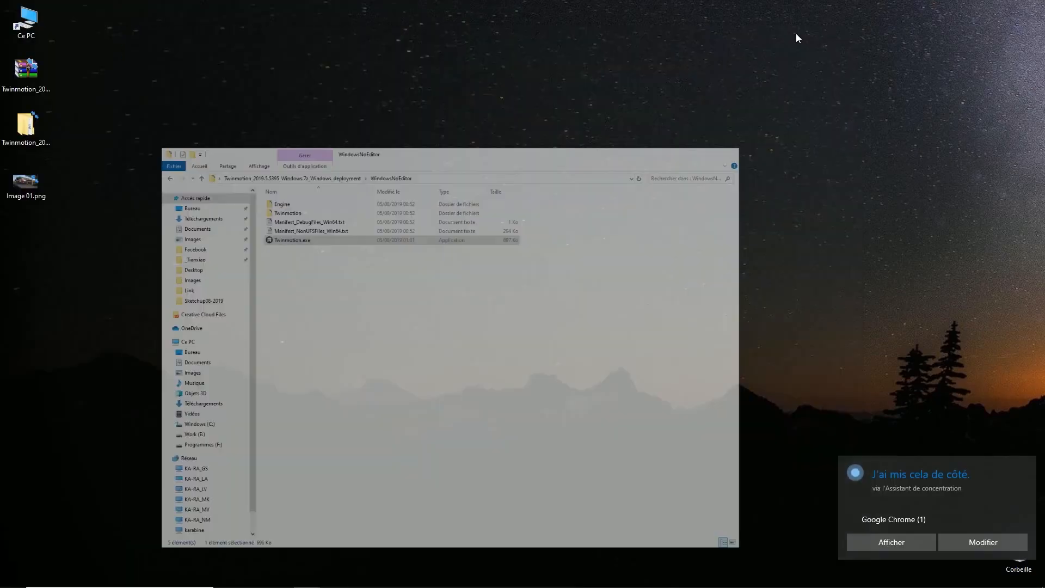
{"action": "left_click", "coordinate": [1027, 466]}
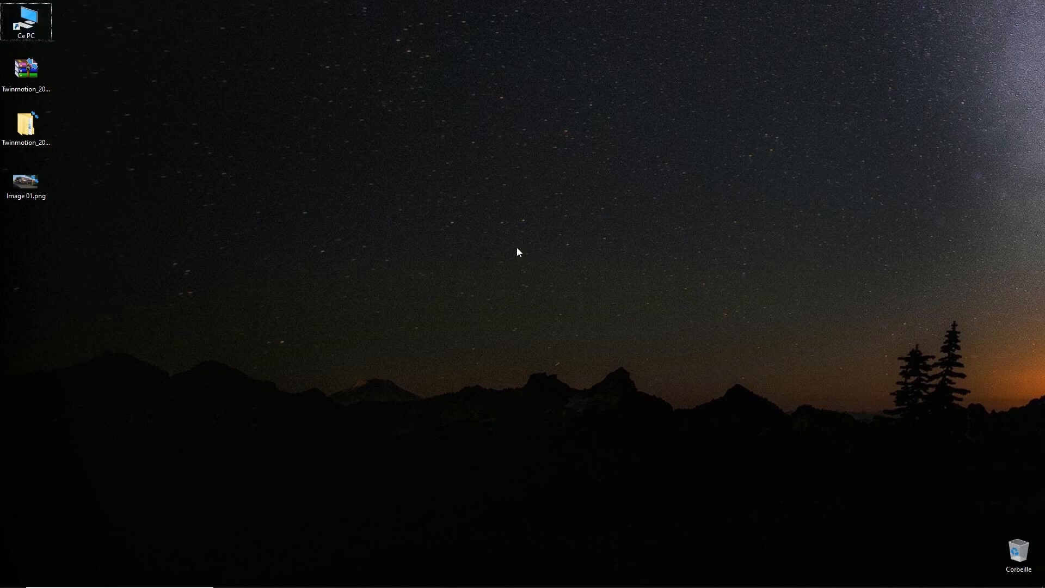
{"action": "double_click", "coordinate": [22, 182]}
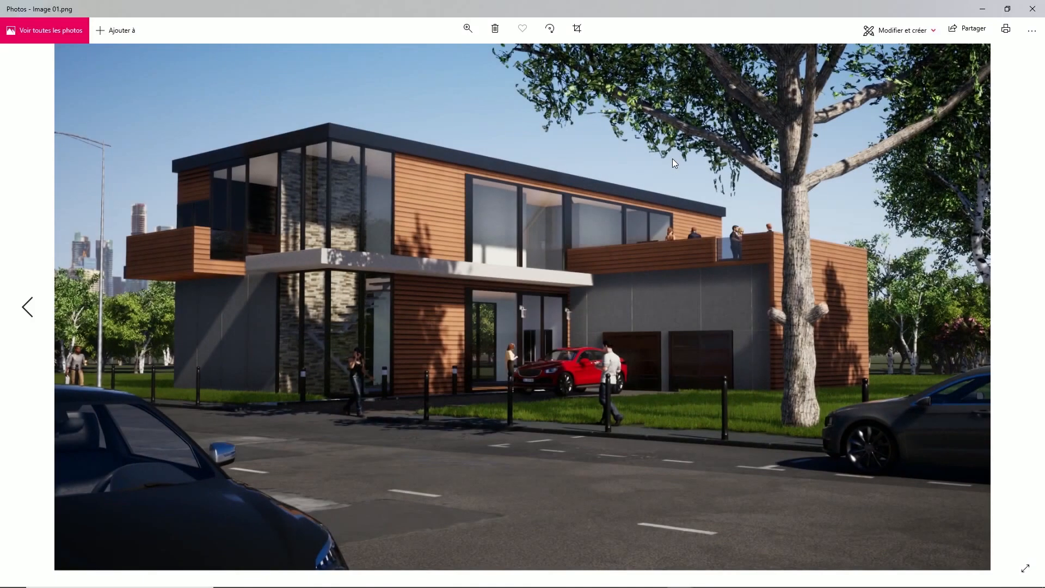